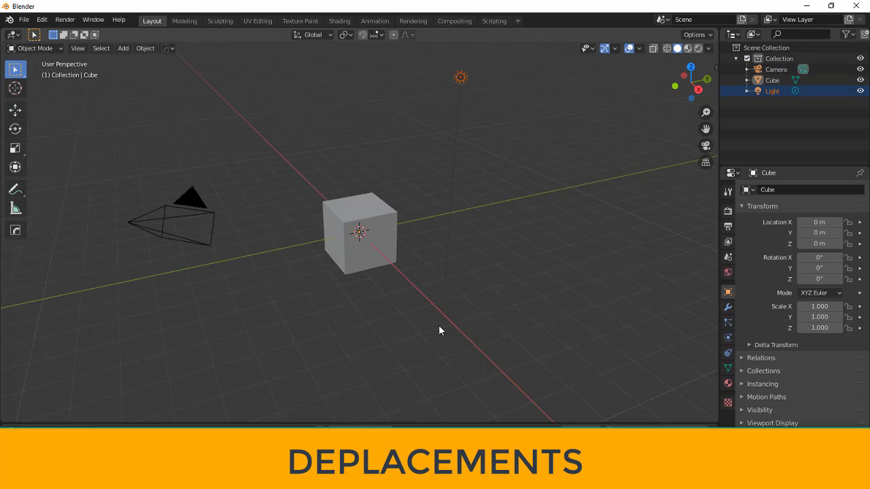
- Delete the light and the camera, leaving only the default cube in the scene
{"action": "key", "text": "Delete"}
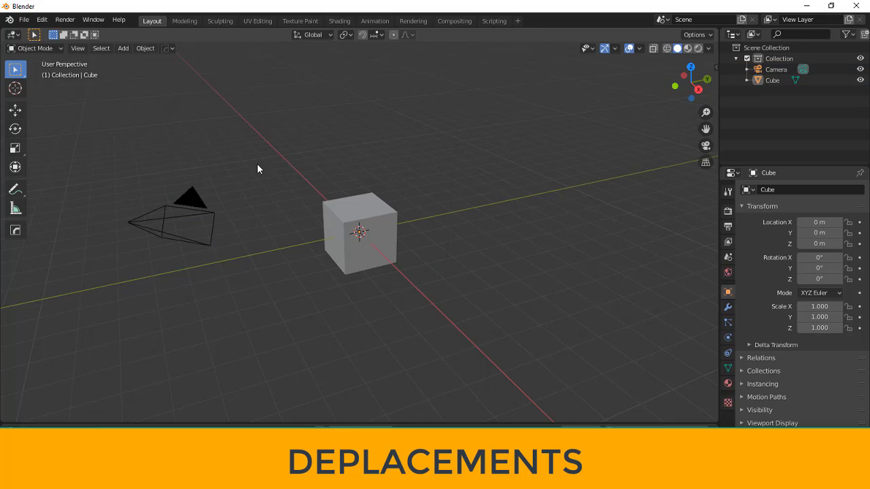
{"action": "left_click_drag", "start_coordinate": [242, 190], "coordinate": [69, 333]}
{"action": "key", "text": "Delete"}
{"action": "scroll", "coordinate": [286, 276], "scroll_direction": "up", "scroll_amount": 5}
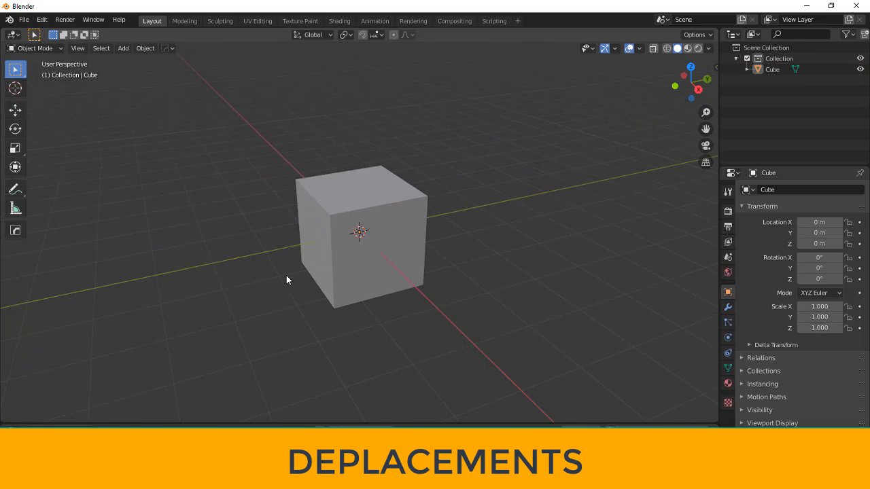
- Select the default cube and apply flat shading to it
{"action": "left_click", "coordinate": [304, 274]}
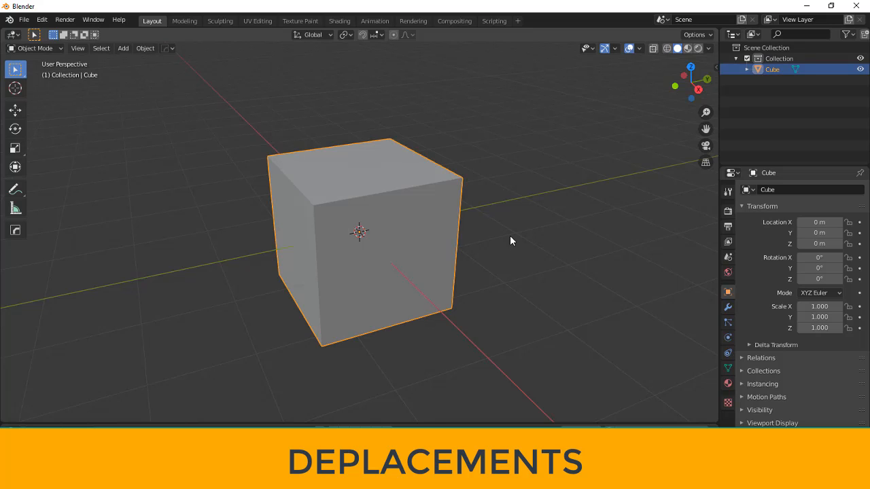
{"action": "mouse_move", "coordinate": [336, 306]}
{"action": "middle_mouse_down"}
{"action": "mouse_move", "coordinate": [338, 288]}
{"action": "mouse_move", "coordinate": [283, 273]}
{"action": "mouse_move", "coordinate": [338, 283]}
{"action": "mouse_move", "coordinate": [379, 246]}
{"action": "middle_mouse_up"}
{"action": "right_click", "coordinate": [377, 246]}
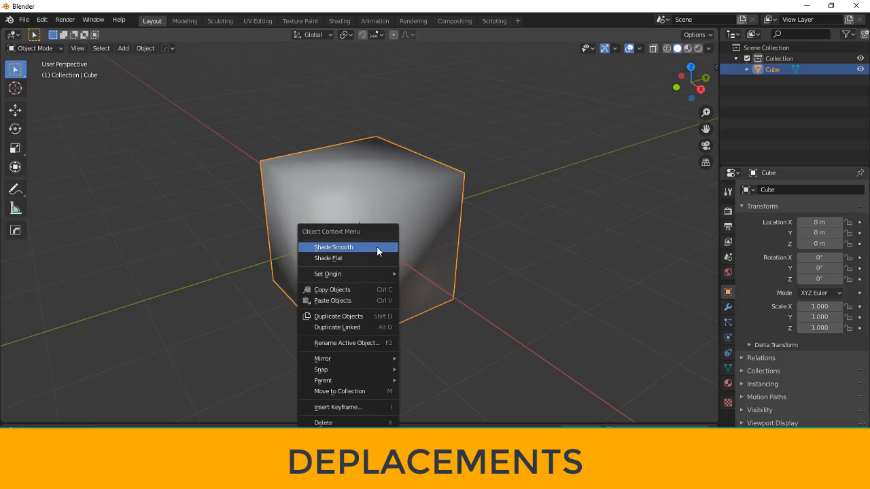
{"action": "left_click", "coordinate": [371, 258]}
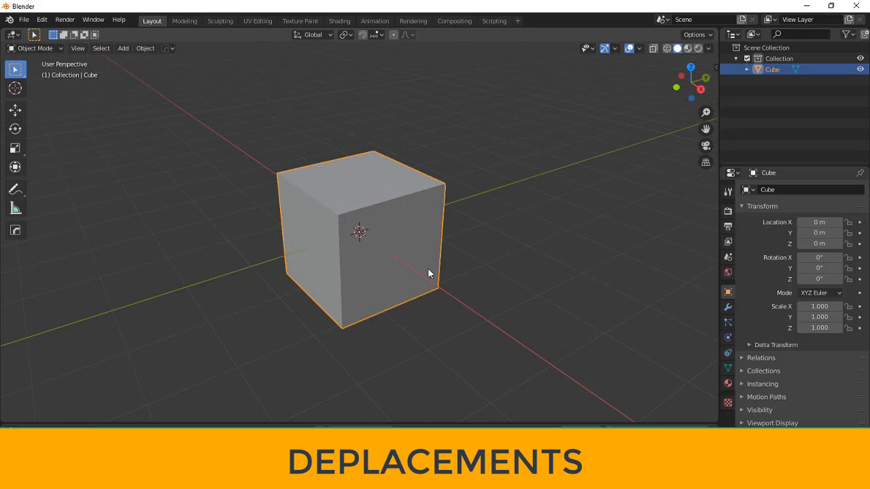
- Examine the cube from several angles and distances by orbiting, panning and zooming the view
{"action": "middle_click_drag", "start_coordinate": [428, 274], "coordinate": [422, 291]}
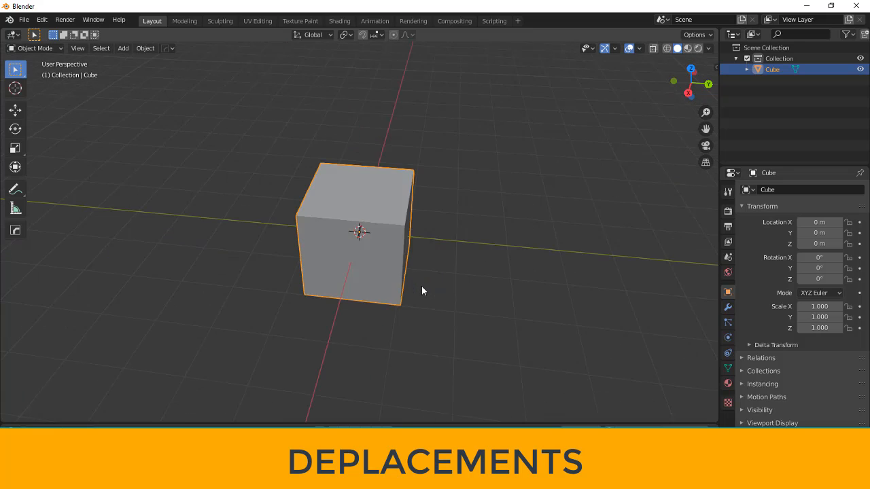
{"action": "right_click", "coordinate": [421, 287]}
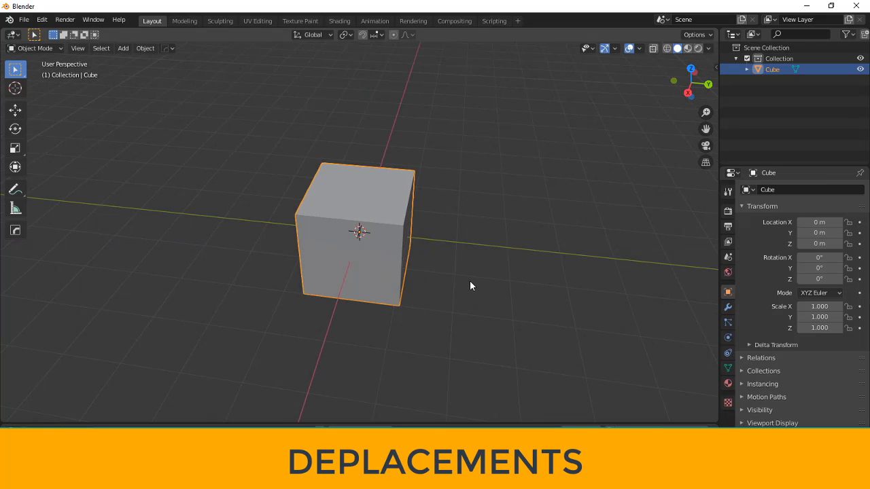
{"action": "mouse_move", "coordinate": [470, 286]}
{"action": "middle_mouse_down"}
{"action": "mouse_move", "coordinate": [296, 291]}
{"action": "mouse_move", "coordinate": [301, 301]}
{"action": "mouse_move", "coordinate": [414, 306]}
{"action": "mouse_move", "coordinate": [470, 295]}
{"action": "mouse_move", "coordinate": [356, 301]}
{"action": "mouse_move", "coordinate": [293, 289]}
{"action": "mouse_move", "coordinate": [427, 305]}
{"action": "mouse_move", "coordinate": [465, 297]}
{"action": "mouse_move", "coordinate": [429, 295]}
{"action": "mouse_move", "coordinate": [479, 275]}
{"action": "middle_mouse_up"}
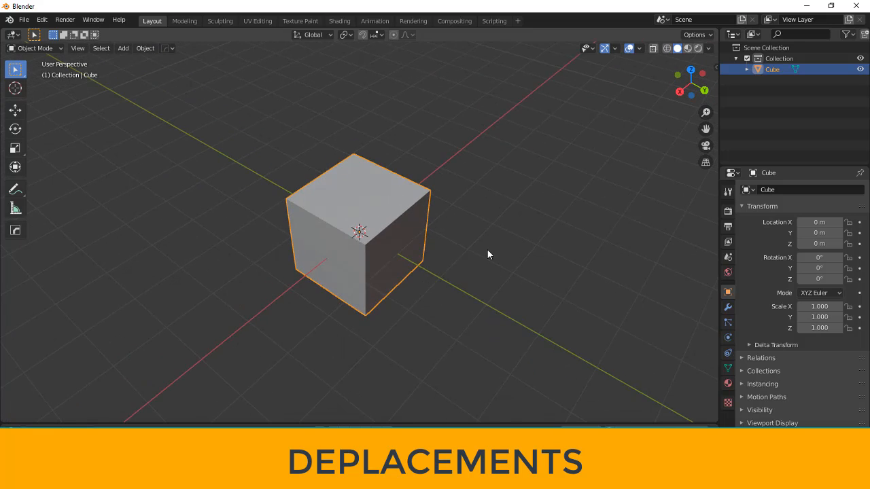
{"action": "middle_click_drag", "start_coordinate": [487, 254], "coordinate": [532, 262], "text": "shift"}
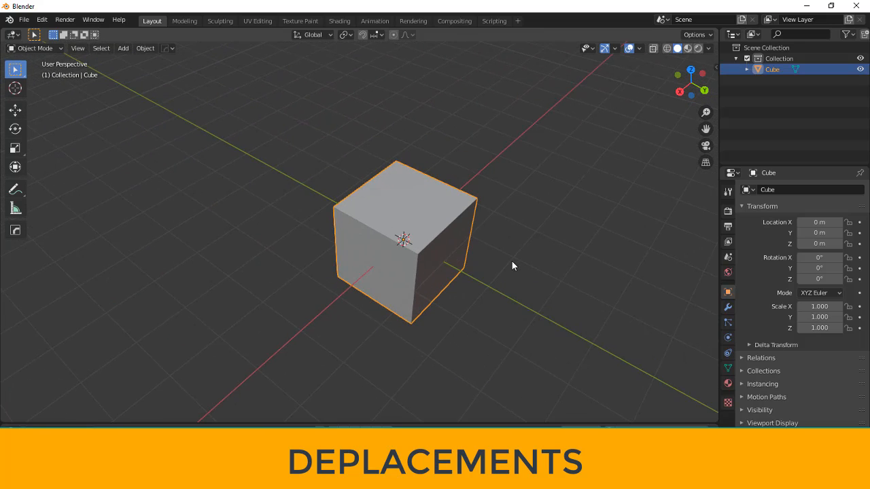
{"action": "scroll", "coordinate": [511, 261], "scroll_direction": "up", "scroll_amount": 2}
{"action": "scroll", "coordinate": [511, 259], "scroll_direction": "down", "scroll_amount": 6}
{"action": "scroll", "coordinate": [510, 258], "scroll_direction": "up", "scroll_amount": 5}
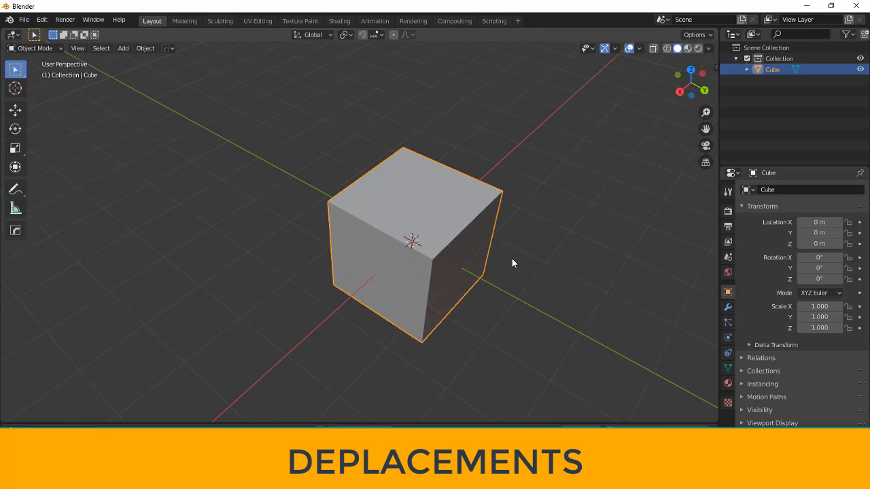
{"action": "scroll", "coordinate": [512, 259], "scroll_direction": "down", "scroll_amount": 3}
{"action": "scroll", "coordinate": [513, 259], "scroll_direction": "up", "scroll_amount": 4}
{"action": "scroll", "coordinate": [513, 260], "scroll_direction": "down", "scroll_amount": 2}
{"action": "mouse_move", "coordinate": [514, 259]}
{"action": "middle_mouse_down"}
{"action": "mouse_move", "coordinate": [500, 253]}
{"action": "mouse_move", "coordinate": [515, 250]}
{"action": "middle_mouse_up"}
{"action": "scroll", "coordinate": [515, 250], "scroll_direction": "down", "scroll_amount": 2}
{"action": "scroll", "coordinate": [515, 250], "scroll_direction": "up", "scroll_amount": 2}
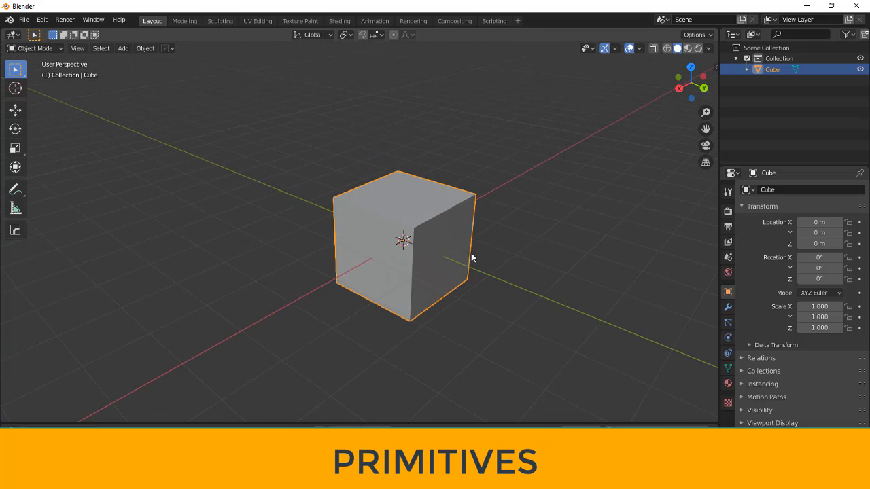
- Delete the default cube from the scene
{"action": "key", "text": "Delete"}
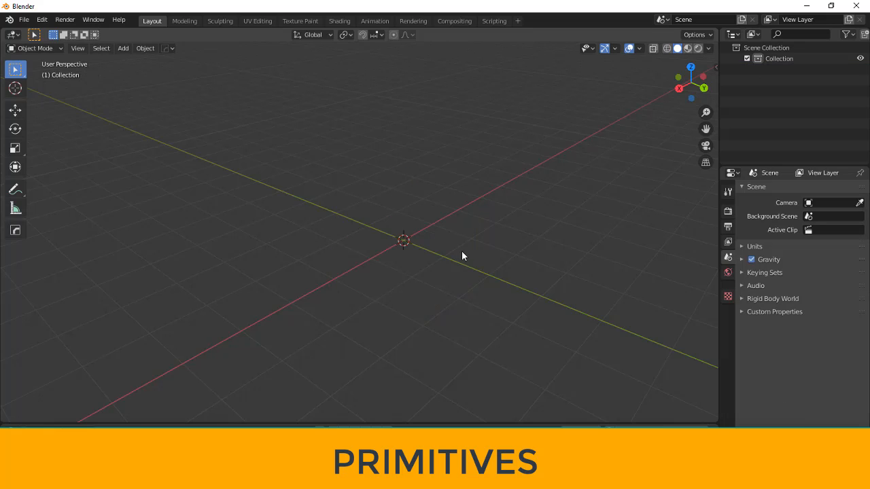
{"action": "middle_click_drag", "start_coordinate": [520, 272], "coordinate": [502, 279]}
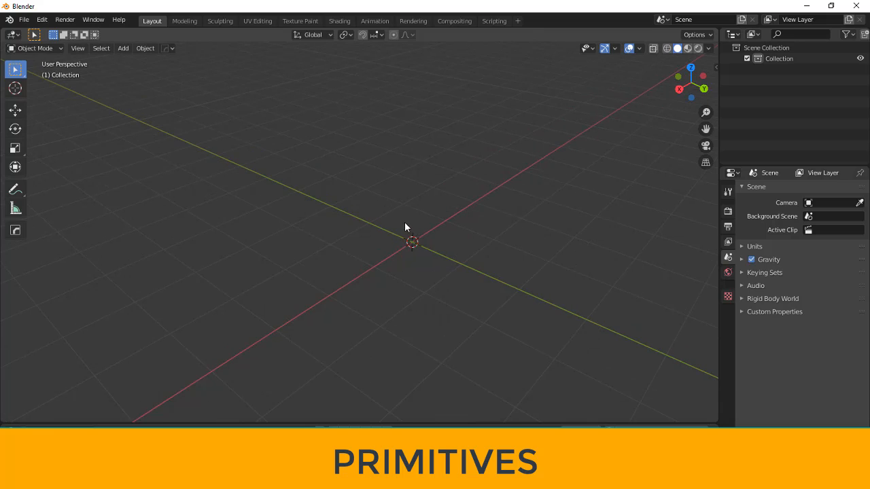
- Add a mesh cube and move it freely to about X 3.03 m, Y -3.44 m, Z 0.26 m
{"action": "left_click", "coordinate": [126, 48]}
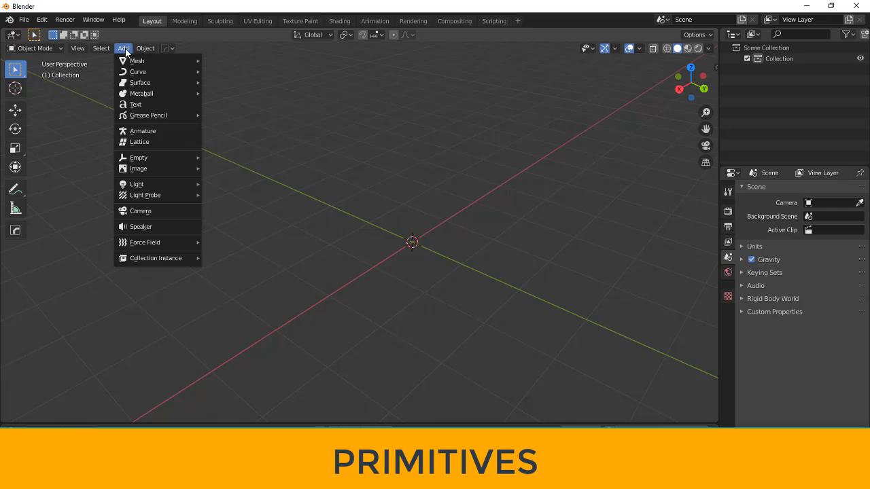
{"action": "mouse_move", "coordinate": [126, 59]}
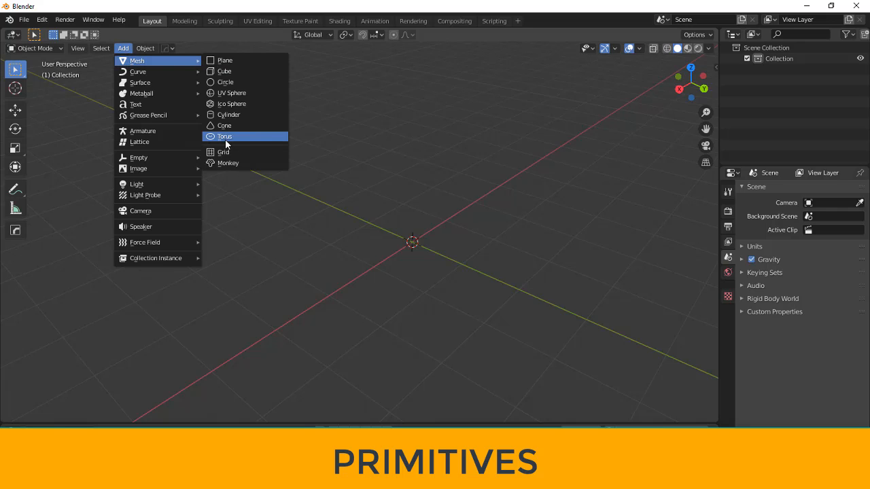
{"action": "left_click", "coordinate": [224, 72]}
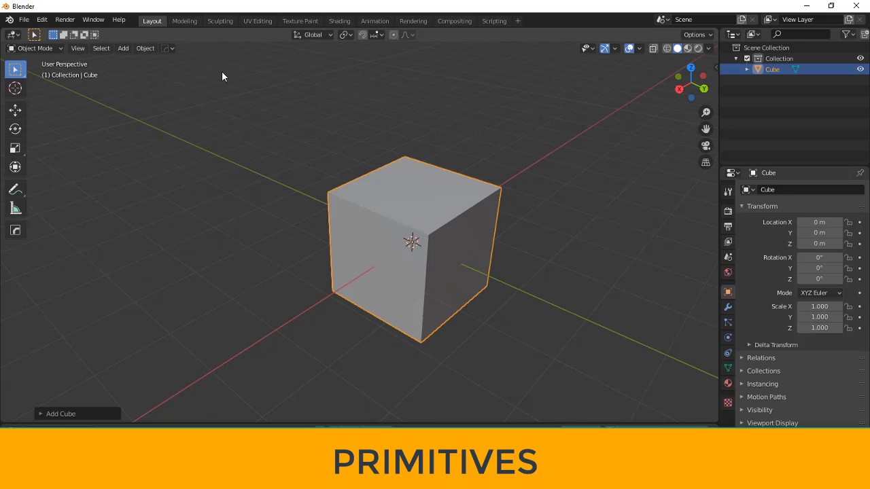
{"action": "scroll", "coordinate": [416, 220], "scroll_direction": "down", "scroll_amount": 1}
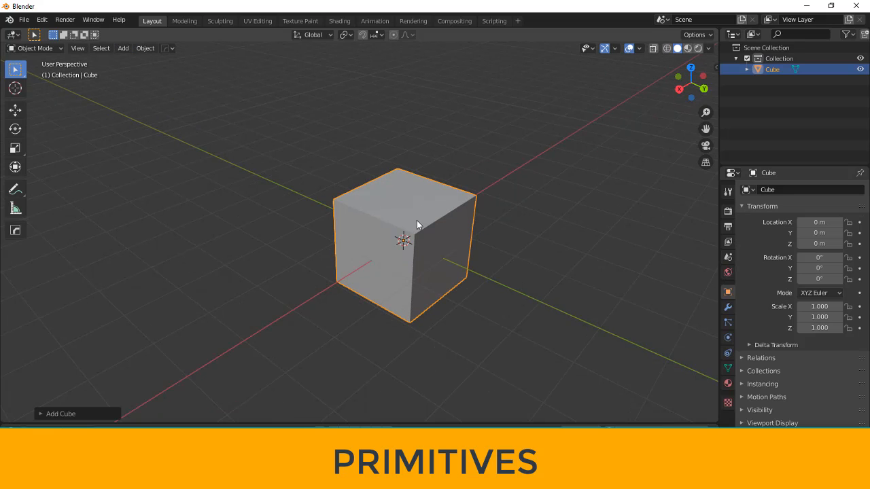
{"action": "scroll", "coordinate": [417, 220], "scroll_direction": "down", "scroll_amount": 1}
{"action": "scroll", "coordinate": [416, 220], "scroll_direction": "up", "scroll_amount": 1}
{"action": "key", "text": "g"}
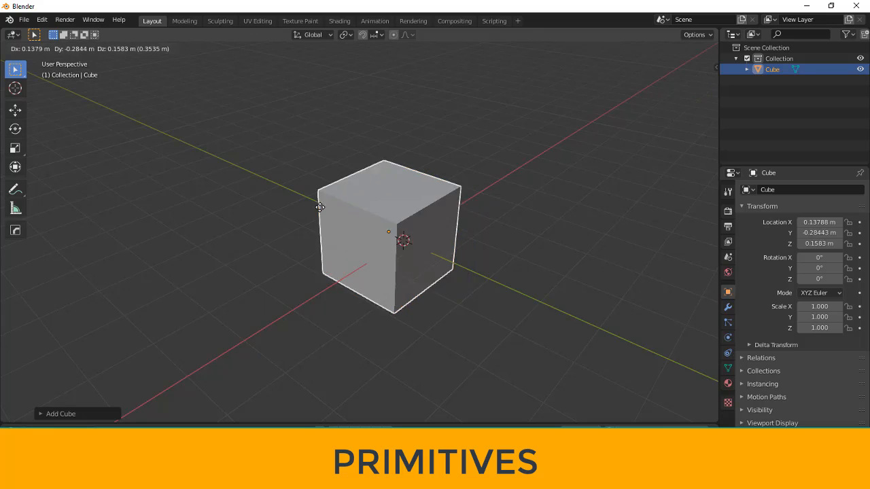
{"action": "left_click", "coordinate": [201, 211]}
- Add a mesh plane and move it freely to about X -2.85 m, Y 1.87 m, Z 0.48 m
{"action": "left_click", "coordinate": [126, 50]}
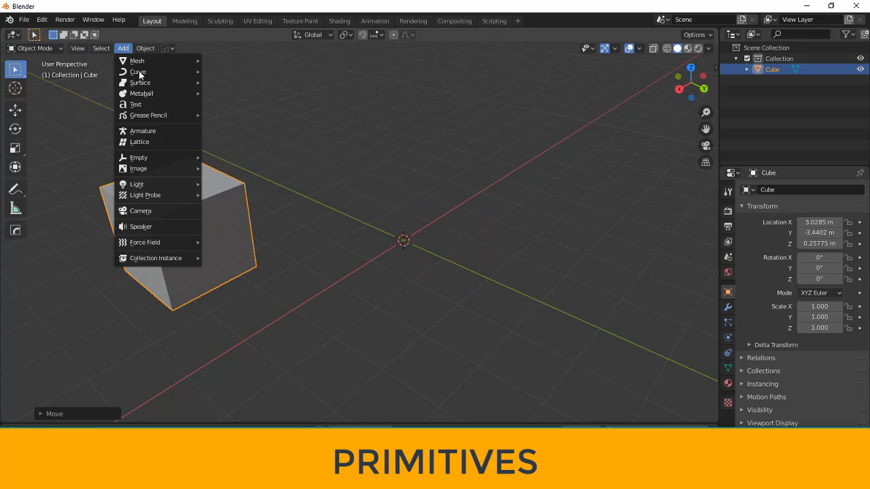
{"action": "mouse_move", "coordinate": [140, 64]}
{"action": "left_click", "coordinate": [243, 62]}
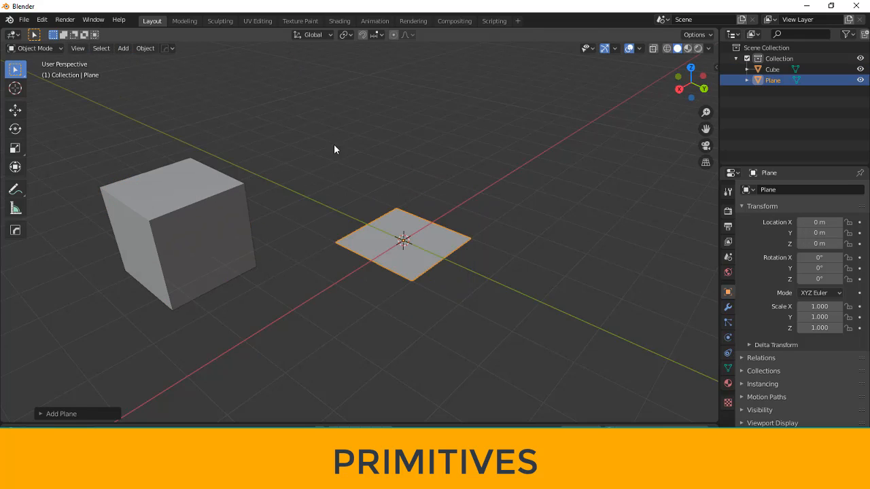
{"action": "middle_click_drag", "start_coordinate": [441, 295], "coordinate": [435, 274]}
{"action": "key", "text": "g"}
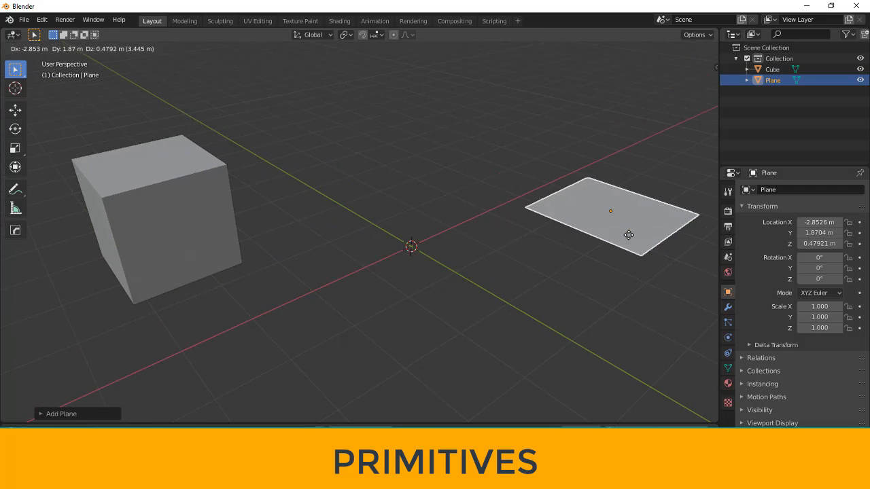
{"action": "left_click", "coordinate": [627, 237]}
- Add a UV sphere and move it freely to about X -1.13 m, Y -0.49 m, Z 1.87 m
{"action": "left_click", "coordinate": [123, 48]}
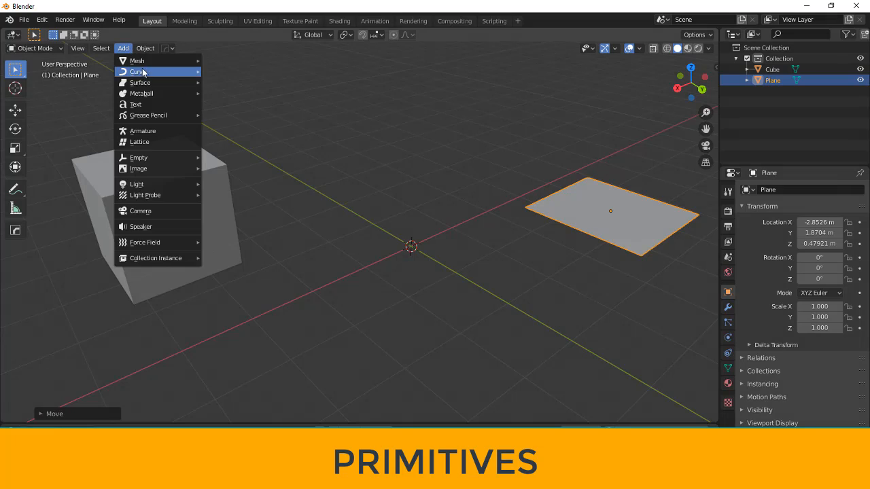
{"action": "mouse_move", "coordinate": [142, 67]}
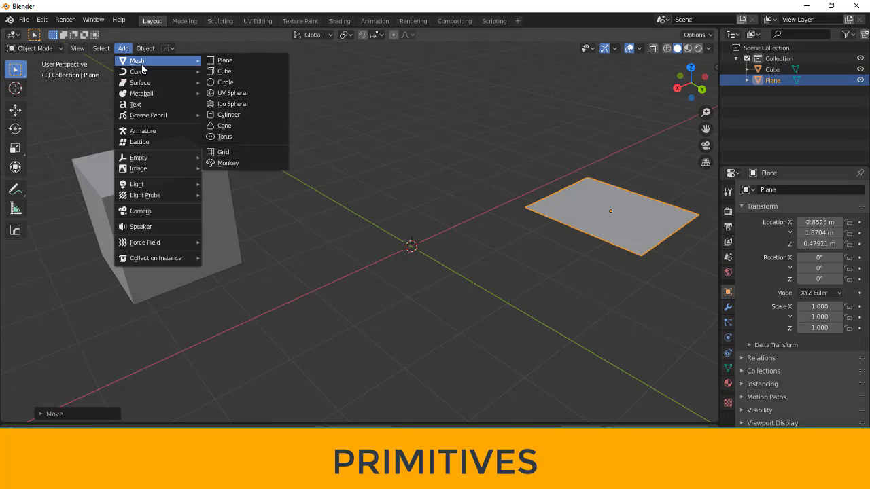
{"action": "left_click", "coordinate": [230, 93]}
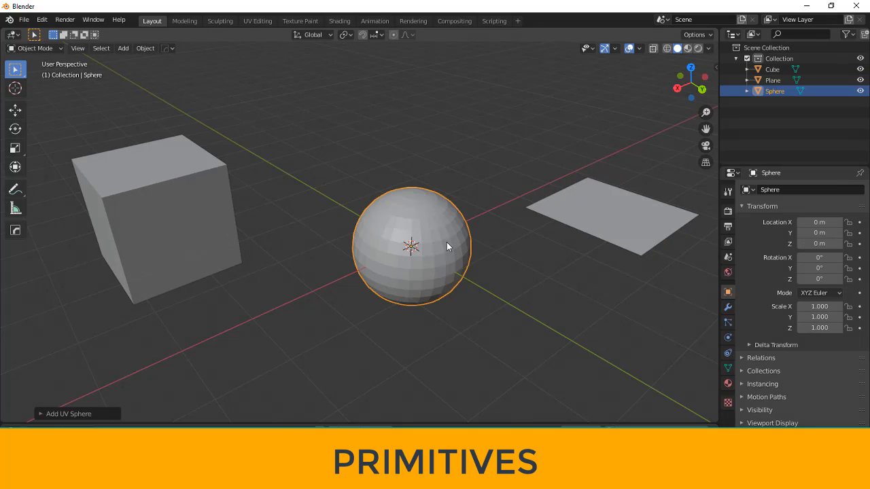
{"action": "key", "text": "g"}
{"action": "left_click", "coordinate": [480, 118]}
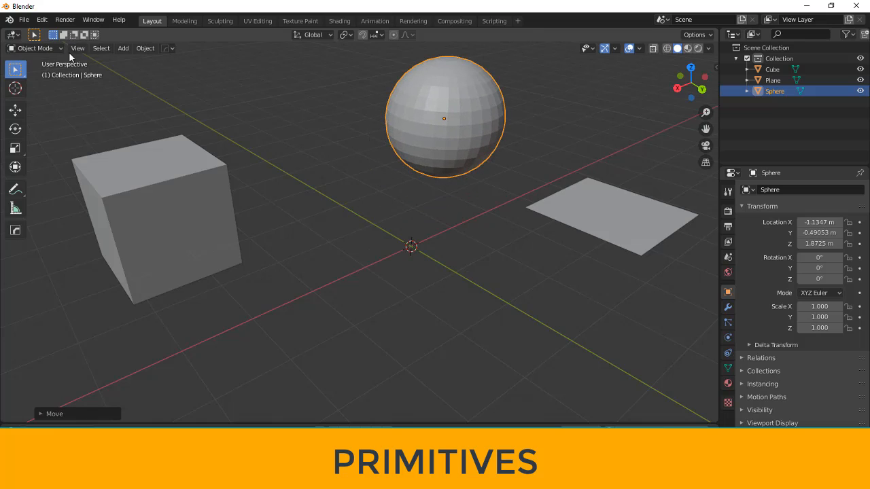
- Add a mesh cylinder at the world origin, among the cube, plane and sphere
{"action": "left_click", "coordinate": [126, 49]}
{"action": "mouse_move", "coordinate": [156, 61]}
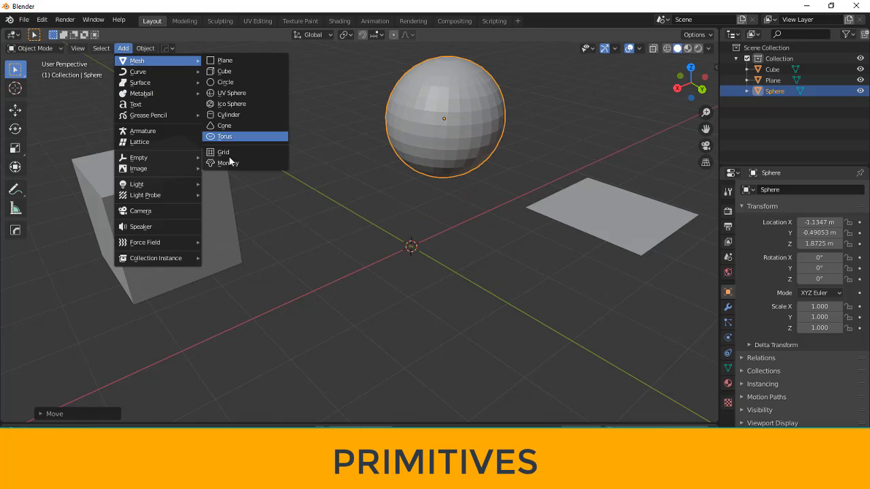
{"action": "left_click", "coordinate": [230, 117]}
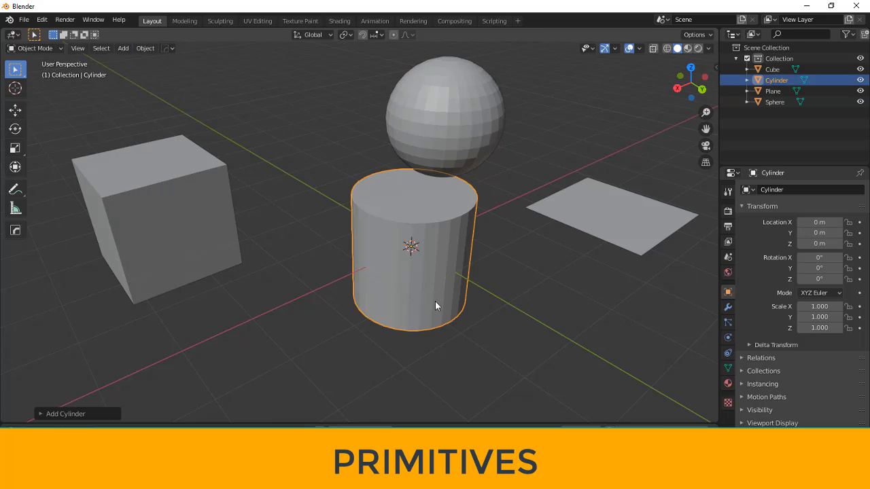
{"action": "scroll", "coordinate": [422, 292], "scroll_direction": "down", "scroll_amount": 5}
{"action": "middle_click_drag", "start_coordinate": [377, 277], "coordinate": [424, 276]}
{"action": "scroll", "coordinate": [412, 218], "scroll_direction": "up", "scroll_amount": 1}
{"action": "middle_click_drag", "start_coordinate": [409, 217], "coordinate": [395, 230]}
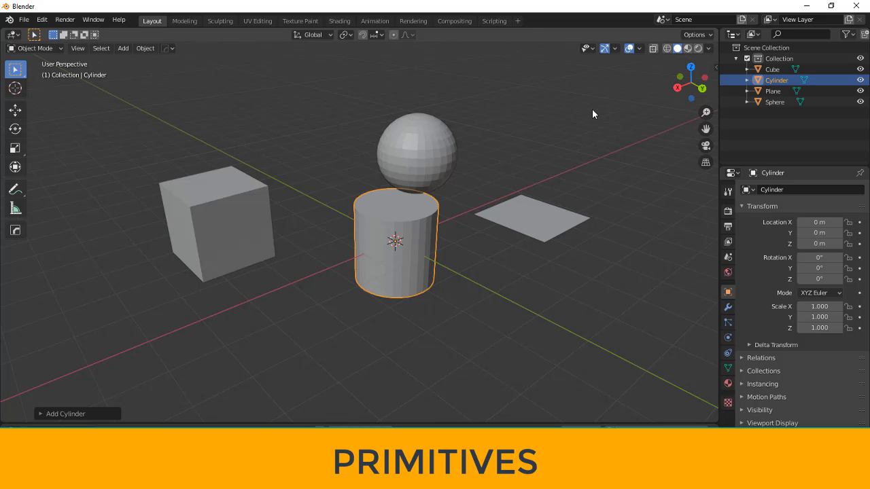
- Delete the cylinder, plane, sphere and cube from the scene
{"action": "left_click_drag", "start_coordinate": [592, 109], "coordinate": [325, 329]}
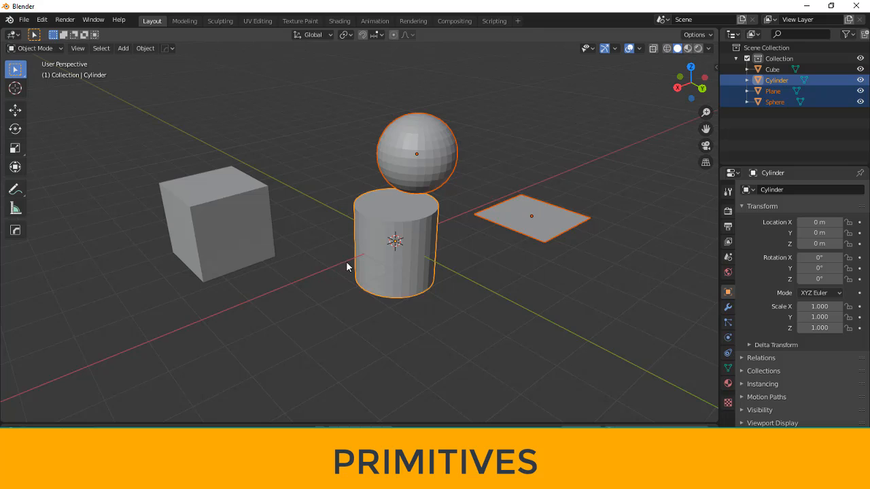
{"action": "key", "text": "Delete"}
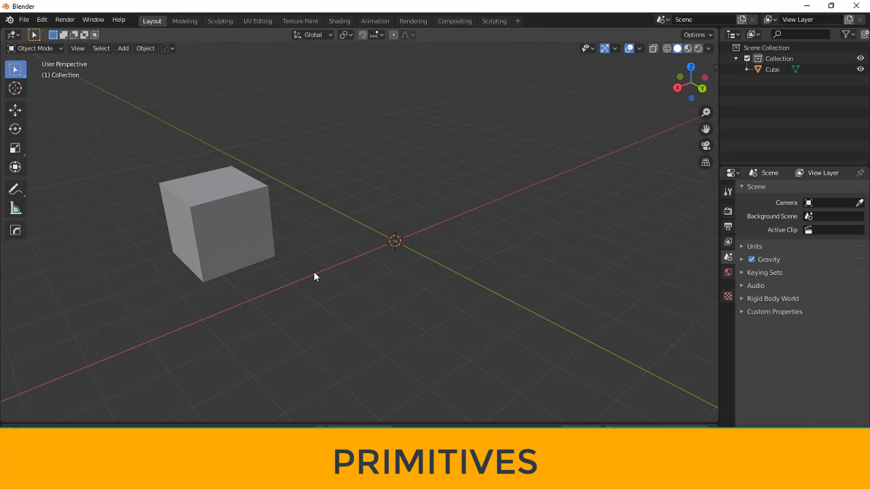
{"action": "left_click", "coordinate": [246, 239]}
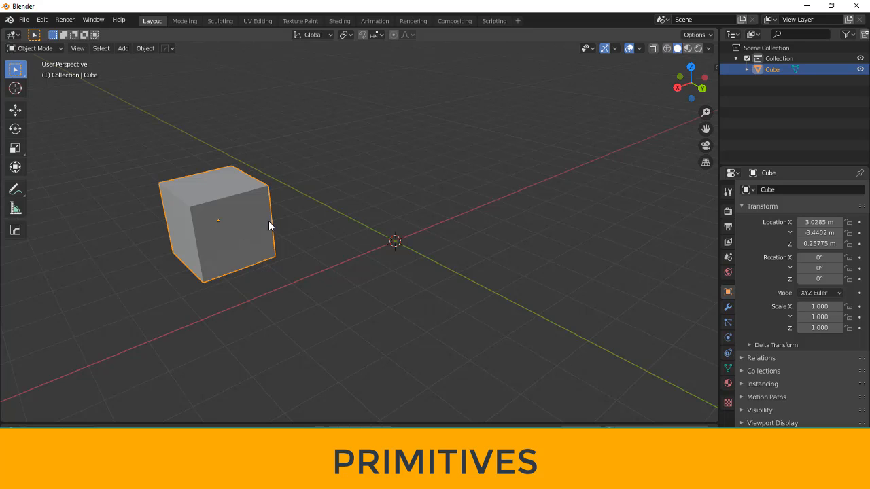
{"action": "key", "text": "Delete"}
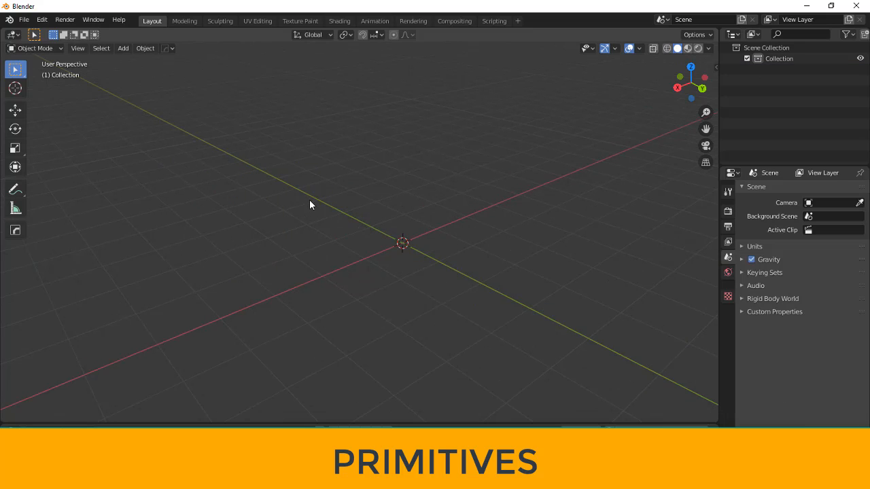
- Add a UV sphere at the world origin and expand its creation settings
{"action": "left_click", "coordinate": [124, 49]}
{"action": "mouse_move", "coordinate": [131, 62]}
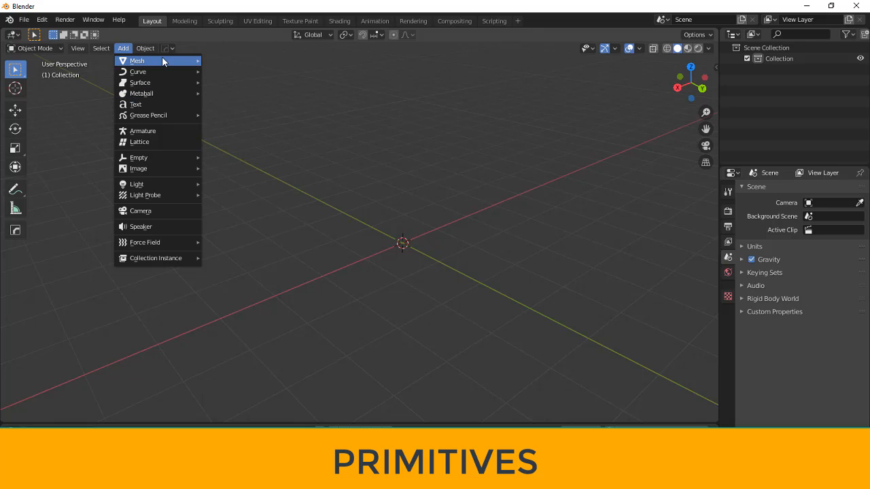
{"action": "left_click", "coordinate": [234, 94]}
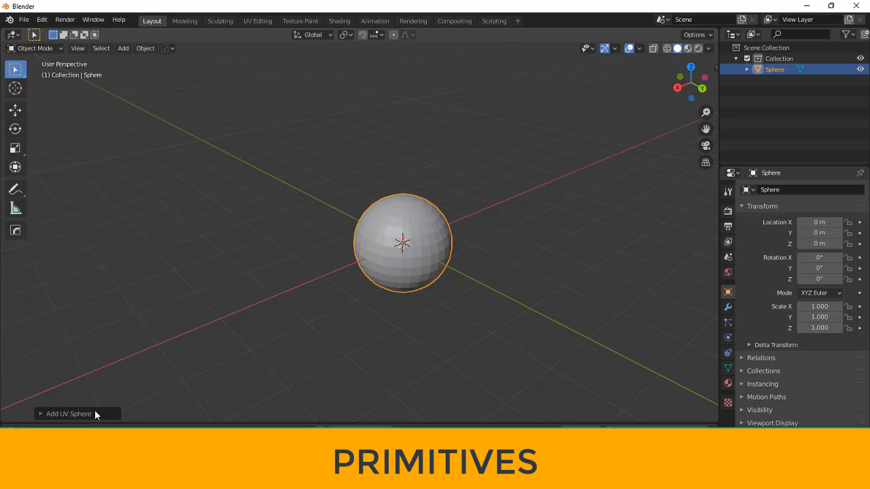
{"action": "left_click", "coordinate": [40, 412]}
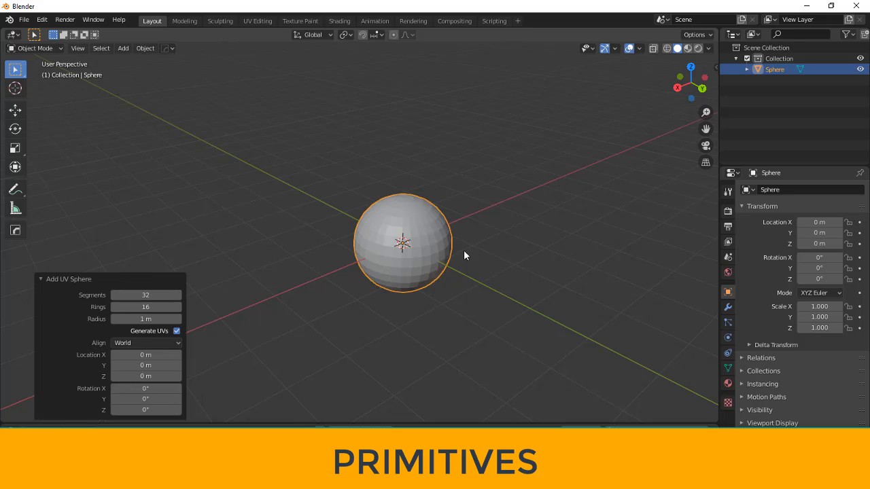
- Configure the new UV sphere with 34 segments, 12 rings and a radius of about 0.84 m
{"action": "scroll", "coordinate": [432, 231], "scroll_direction": "up", "scroll_amount": 3}
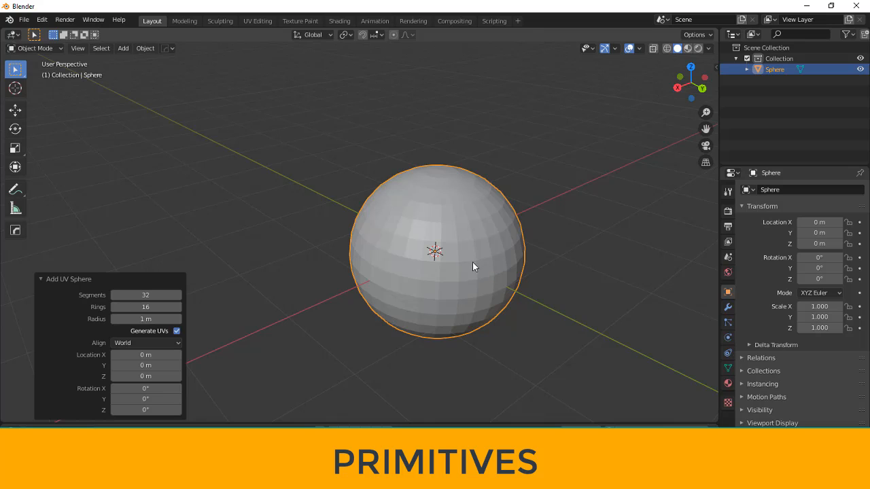
{"action": "mouse_move", "coordinate": [136, 297]}
{"action": "left_mouse_down"}
{"action": "mouse_move", "coordinate": [115, 298]}
{"action": "mouse_move", "coordinate": [146, 296]}
{"action": "mouse_move", "coordinate": [146, 307]}
{"action": "left_mouse_up"}
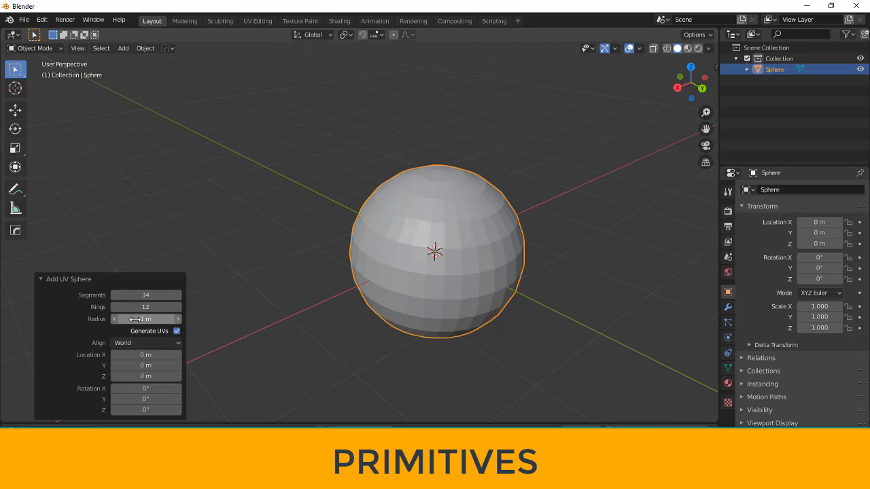
{"action": "left_click_drag", "start_coordinate": [135, 320], "coordinate": [156, 319]}
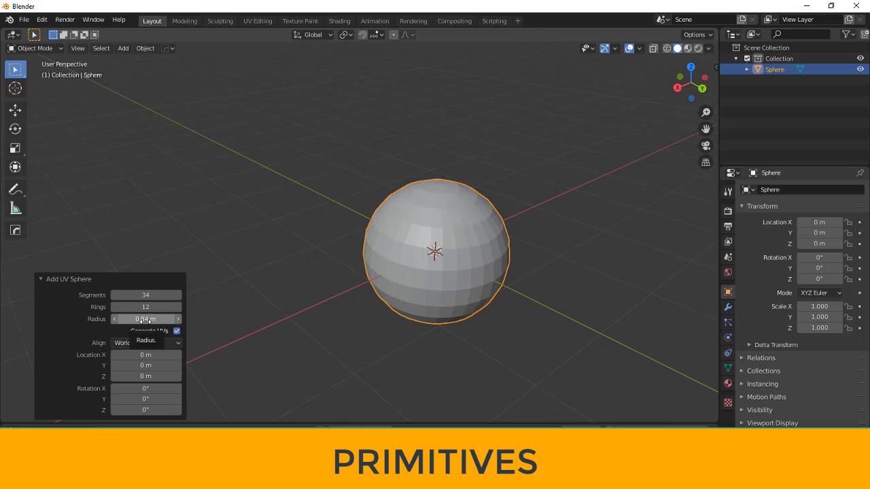
- Reselect the sphere and set its X rotation to about -8.9° and its X location to about -0.61 m
{"action": "left_click", "coordinate": [254, 229]}
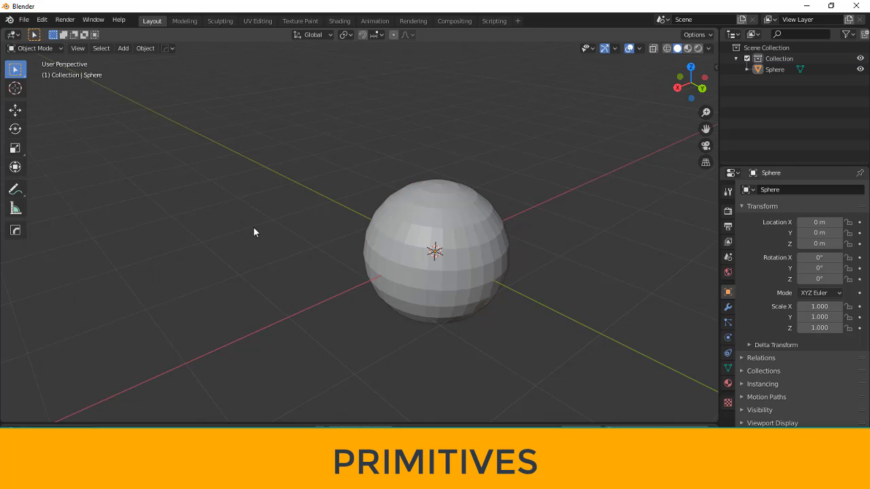
{"action": "left_click", "coordinate": [468, 233]}
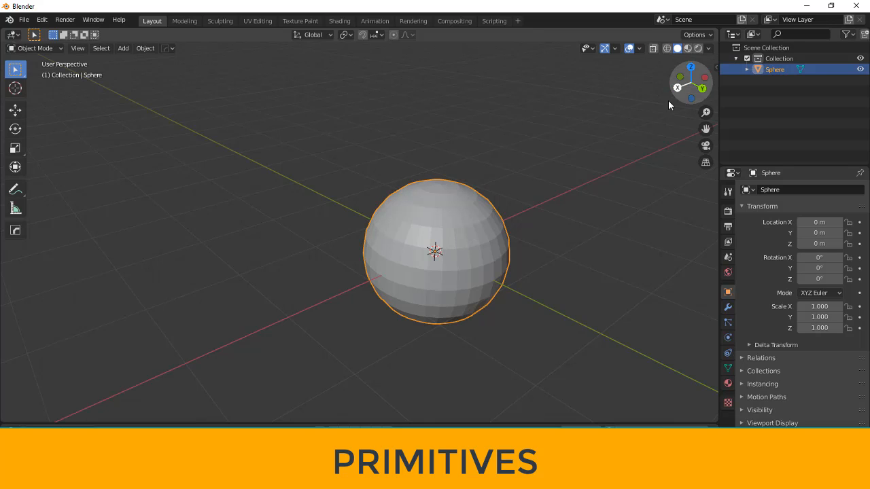
{"action": "scroll", "coordinate": [504, 242], "scroll_direction": "up", "scroll_amount": 2}
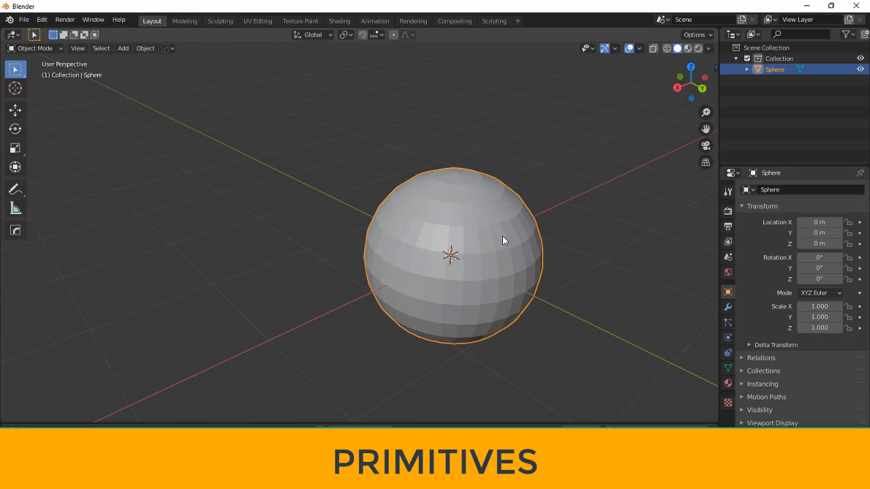
{"action": "left_click", "coordinate": [717, 66]}
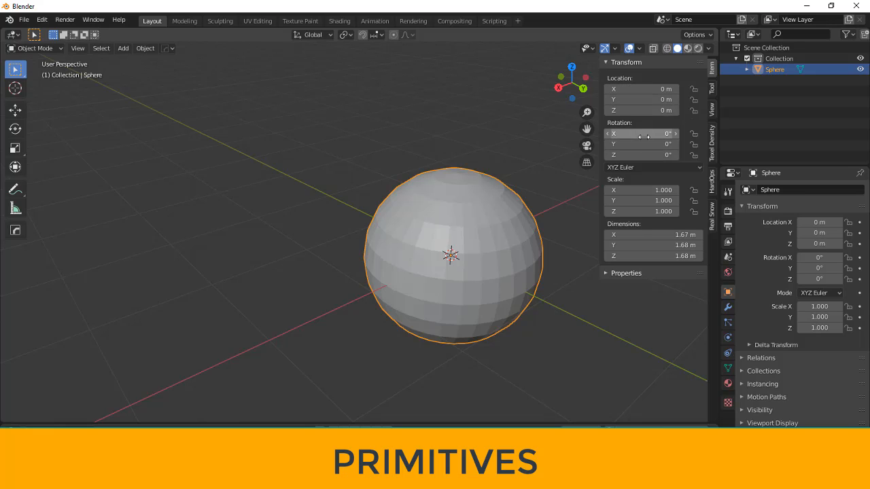
{"action": "left_click_drag", "start_coordinate": [640, 137], "coordinate": [618, 136]}
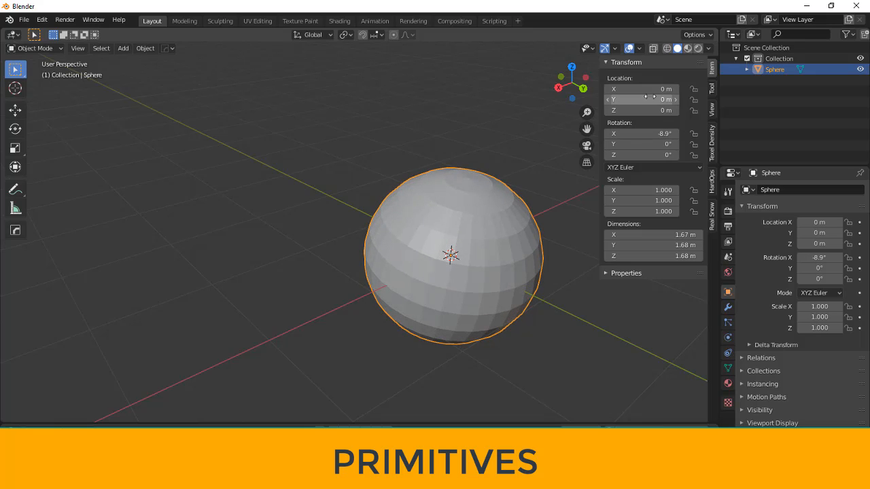
{"action": "left_click_drag", "start_coordinate": [646, 89], "coordinate": [622, 89]}
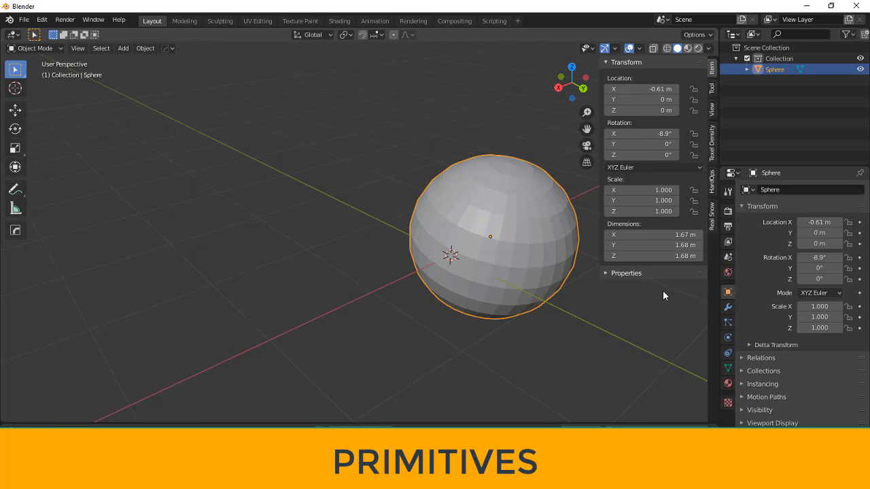
- Examine the rotated and shifted sphere from several angles and distances
{"action": "middle_click_drag", "start_coordinate": [582, 323], "coordinate": [491, 217]}
{"action": "scroll", "coordinate": [466, 223], "scroll_direction": "up", "scroll_amount": 2}
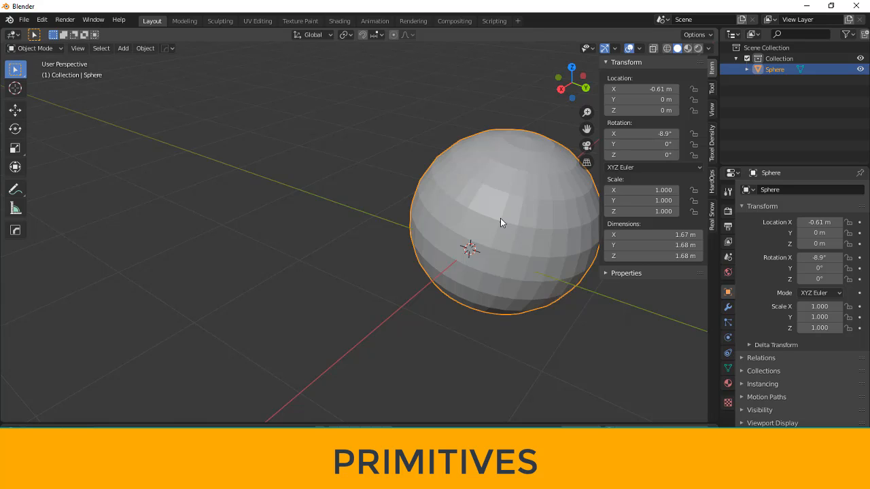
{"action": "middle_click_drag", "start_coordinate": [501, 221], "coordinate": [445, 220]}
{"action": "scroll", "coordinate": [513, 272], "scroll_direction": "down", "scroll_amount": 2}
{"action": "middle_click_drag", "start_coordinate": [517, 279], "coordinate": [553, 291]}
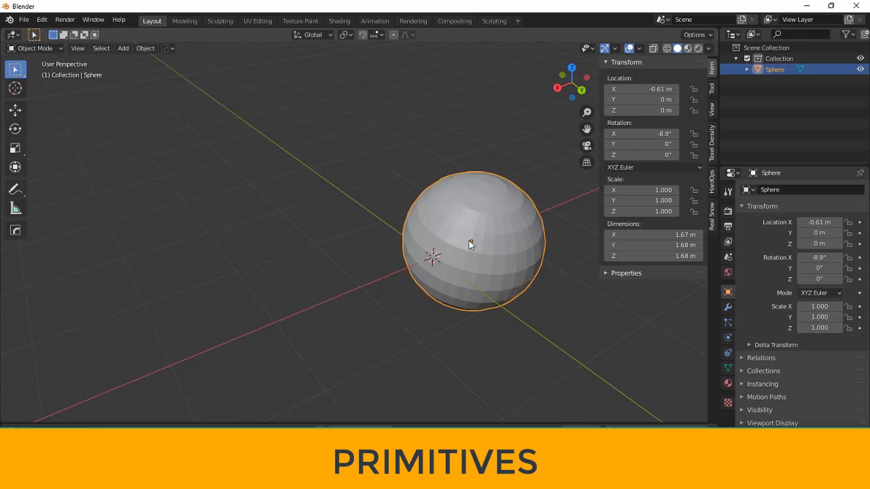
{"action": "mouse_move", "coordinate": [470, 245]}
{"action": "middle_mouse_down"}
{"action": "mouse_move", "coordinate": [501, 251]}
{"action": "mouse_move", "coordinate": [490, 234]}
{"action": "mouse_move", "coordinate": [474, 253]}
{"action": "middle_mouse_up"}
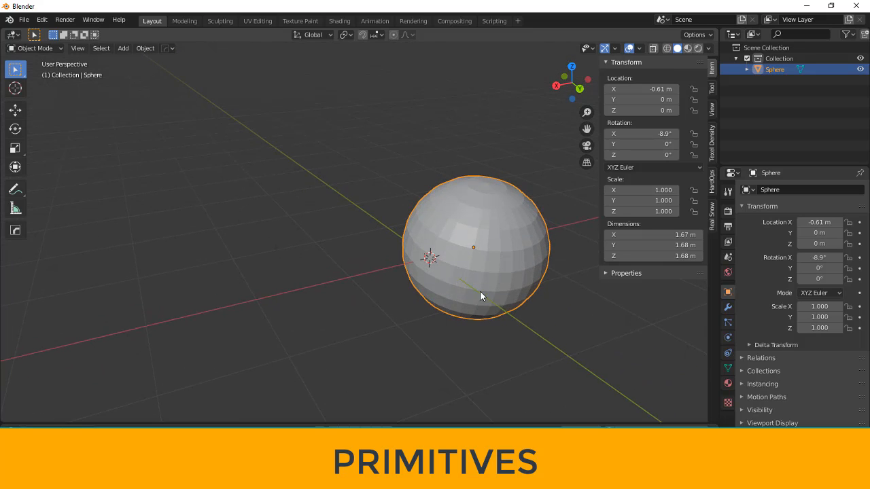
{"action": "scroll", "coordinate": [480, 292], "scroll_direction": "down", "scroll_amount": 2}
{"action": "scroll", "coordinate": [514, 281], "scroll_direction": "up", "scroll_amount": 2}
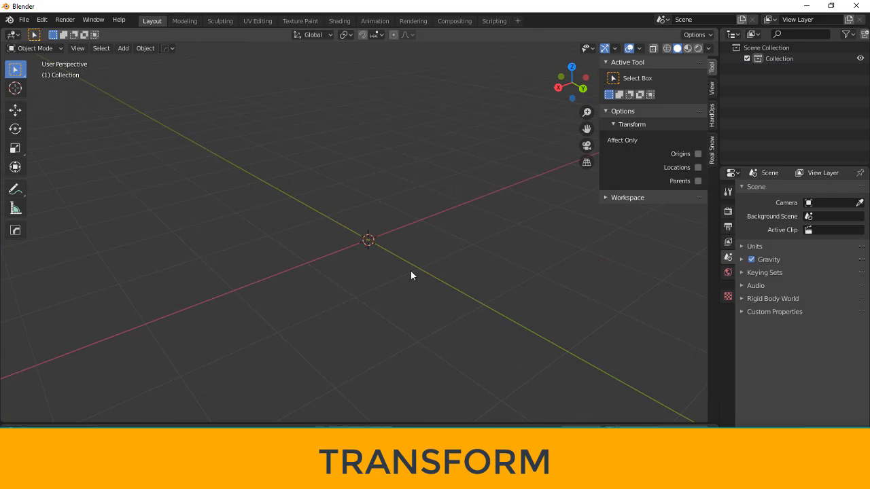
- Add a 2 m mesh cube at the world origin of the empty scene
{"action": "middle_click_drag", "start_coordinate": [411, 275], "coordinate": [477, 295]}
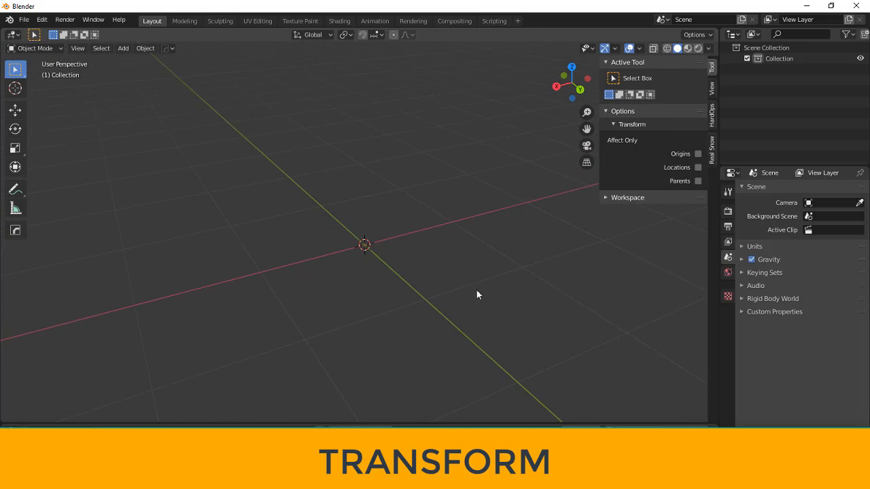
{"action": "left_click", "coordinate": [123, 48]}
{"action": "mouse_move", "coordinate": [143, 60]}
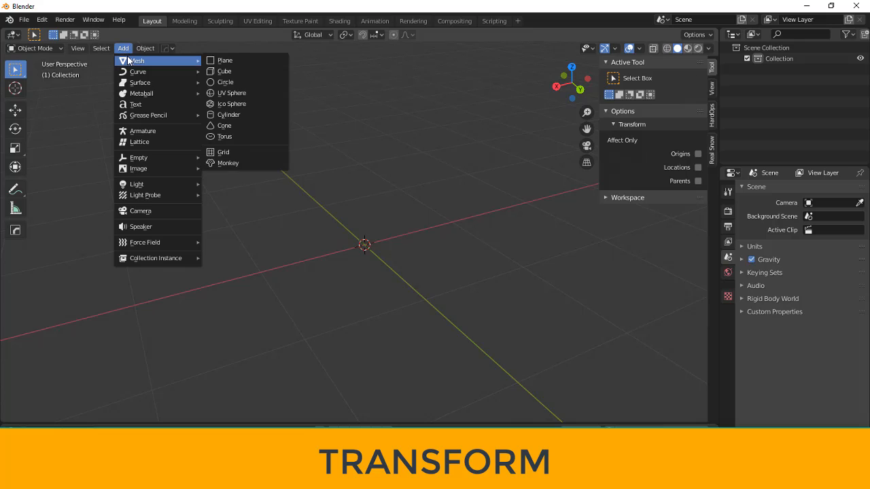
{"action": "left_click", "coordinate": [250, 71]}
- Examine the new cube and its orientation against the world axes from several sides
{"action": "scroll", "coordinate": [306, 202], "scroll_direction": "down", "scroll_amount": 3}
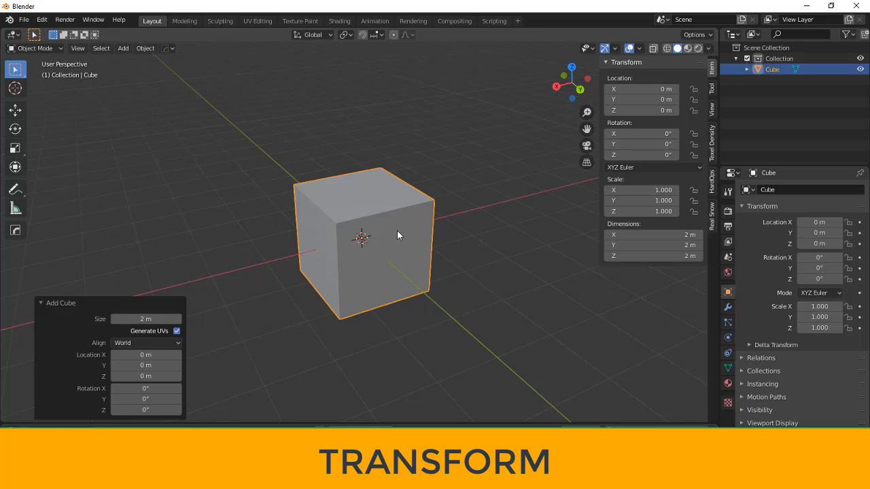
{"action": "middle_click_drag", "start_coordinate": [278, 246], "coordinate": [251, 250]}
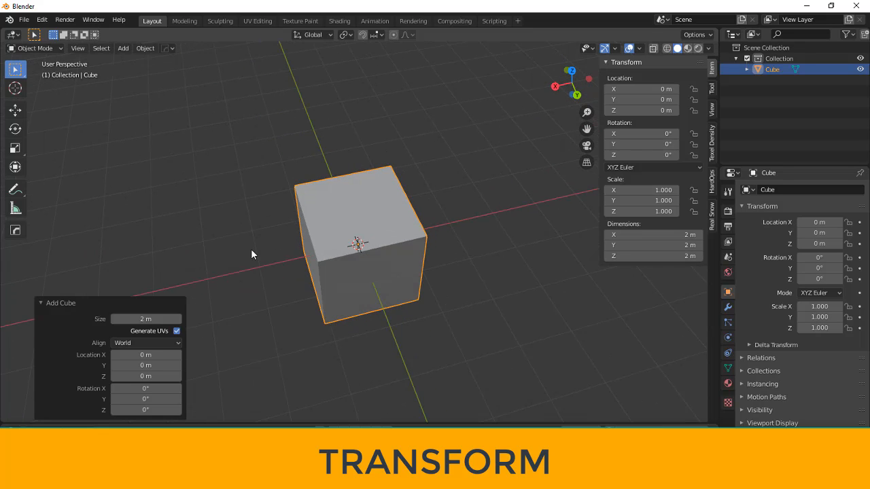
{"action": "middle_click_drag", "start_coordinate": [337, 254], "coordinate": [254, 239]}
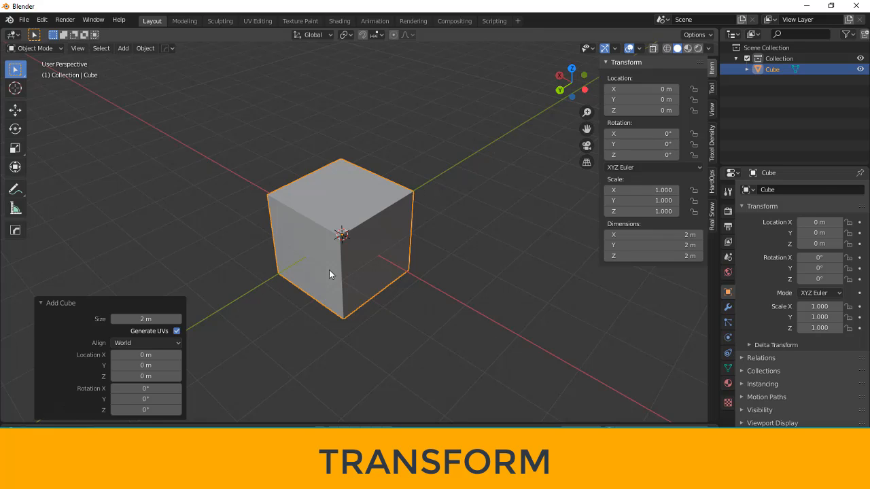
{"action": "middle_click_drag", "start_coordinate": [335, 303], "coordinate": [356, 314]}
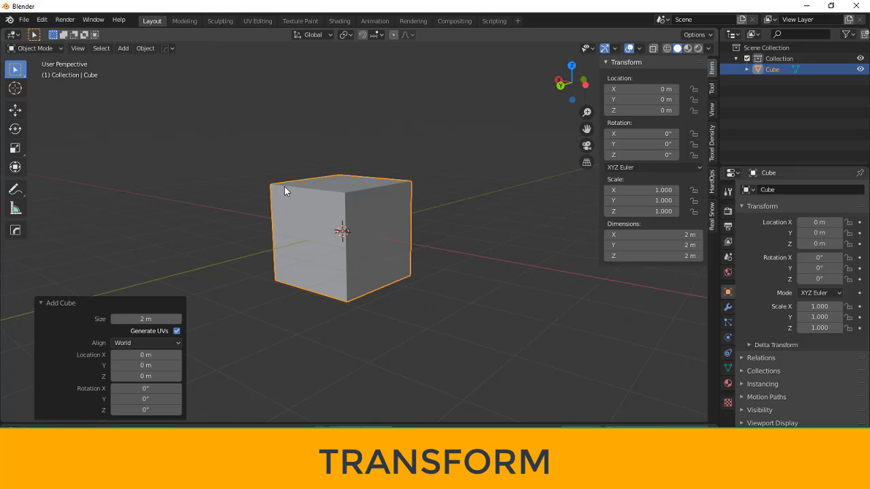
{"action": "middle_click_drag", "start_coordinate": [284, 186], "coordinate": [302, 226]}
{"action": "scroll", "coordinate": [349, 244], "scroll_direction": "up", "scroll_amount": 1}
{"action": "scroll", "coordinate": [347, 248], "scroll_direction": "down", "scroll_amount": 2}
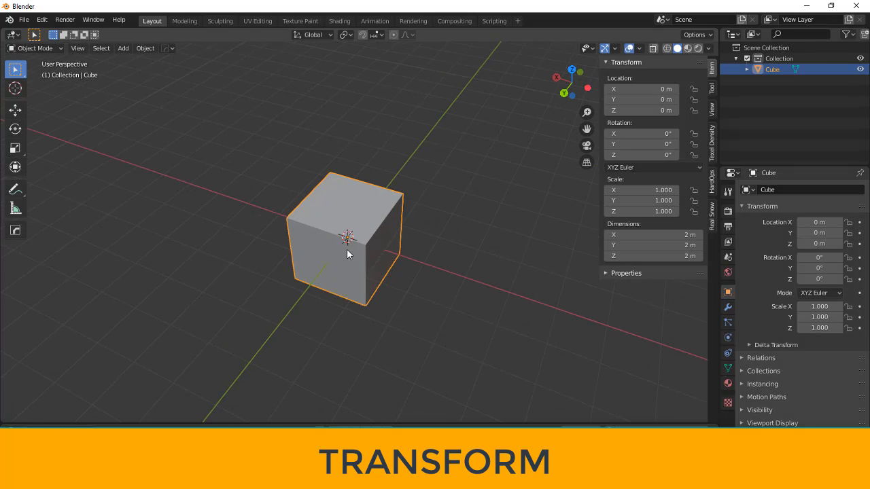
{"action": "middle_click_drag", "start_coordinate": [347, 253], "coordinate": [409, 256]}
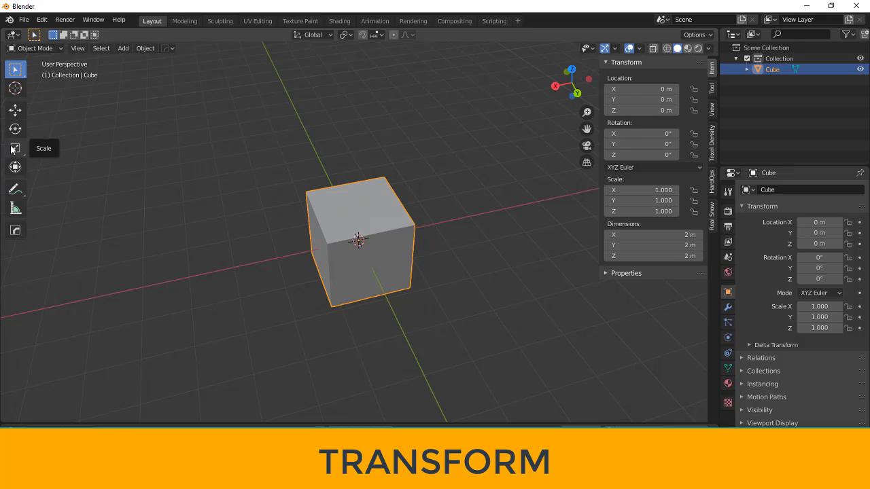
- Move the cube along X and across the XY plane with the Move tool, ending at about X -0.07 m, Y -0.08 m
{"action": "left_click", "coordinate": [15, 109]}
{"action": "scroll", "coordinate": [294, 238], "scroll_direction": "up", "scroll_amount": 2}
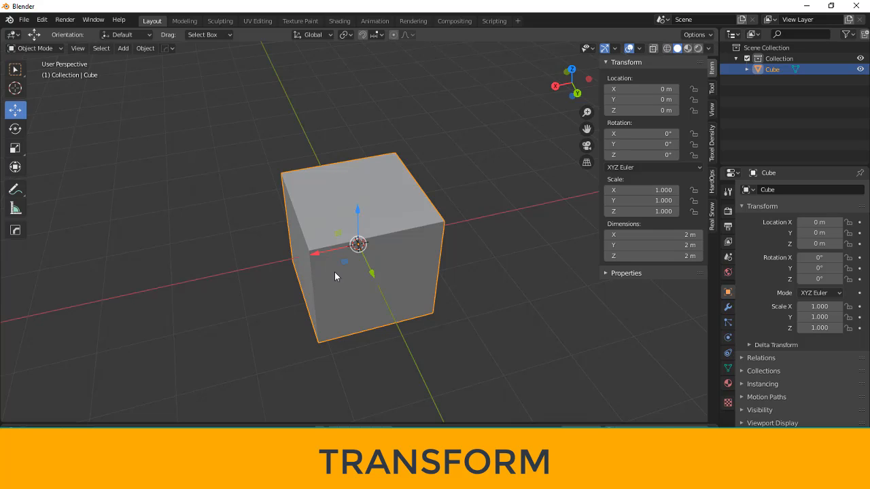
{"action": "left_click_drag", "start_coordinate": [325, 252], "coordinate": [393, 279]}
{"action": "middle_click_drag", "start_coordinate": [497, 281], "coordinate": [403, 269]}
{"action": "scroll", "coordinate": [382, 295], "scroll_direction": "up", "scroll_amount": 5}
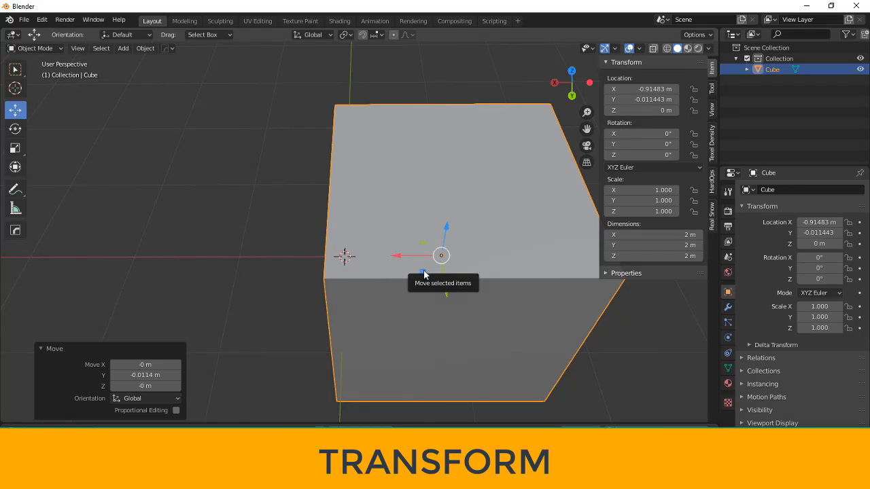
{"action": "left_click_drag", "start_coordinate": [422, 273], "coordinate": [326, 311]}
{"action": "middle_click_drag", "start_coordinate": [327, 311], "coordinate": [378, 305]}
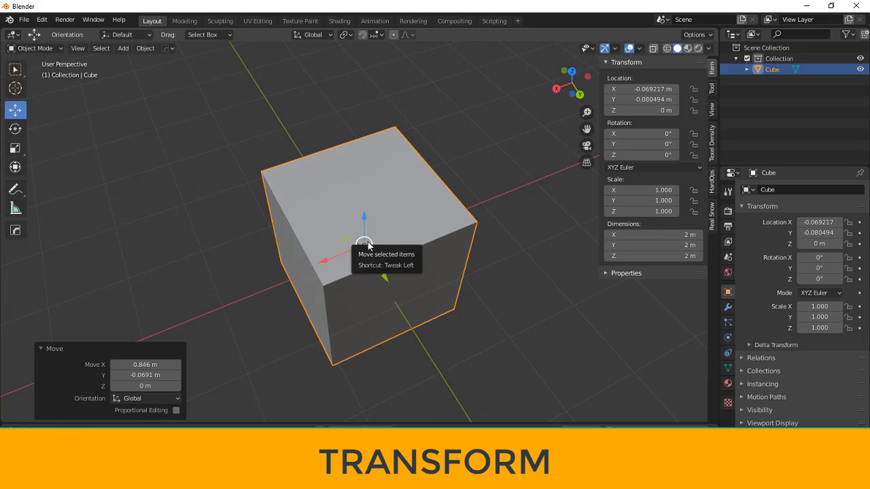
- Move the cube freely to about X 0.03 m, Y -0.72 m, Z 0.44 m, and undo that move
{"action": "left_click_drag", "start_coordinate": [367, 245], "coordinate": [374, 293]}
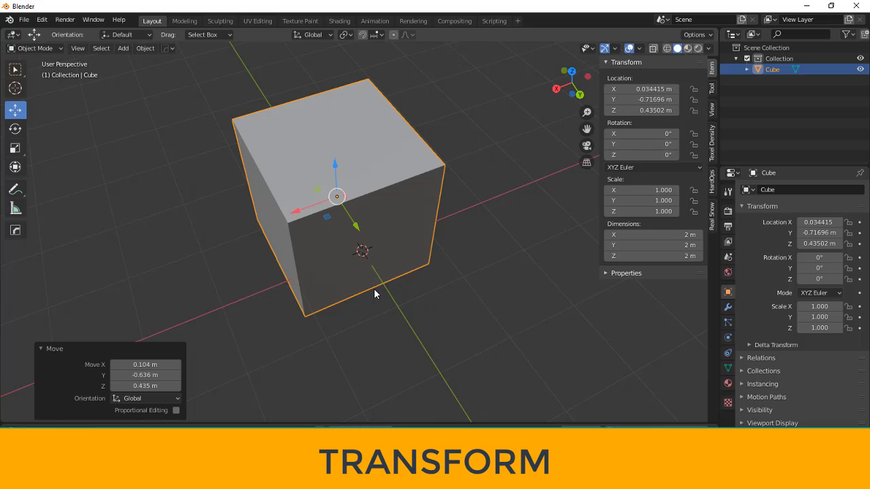
{"action": "key", "text": "ctrl+z"}
{"action": "middle_click_drag", "start_coordinate": [373, 288], "coordinate": [399, 291]}
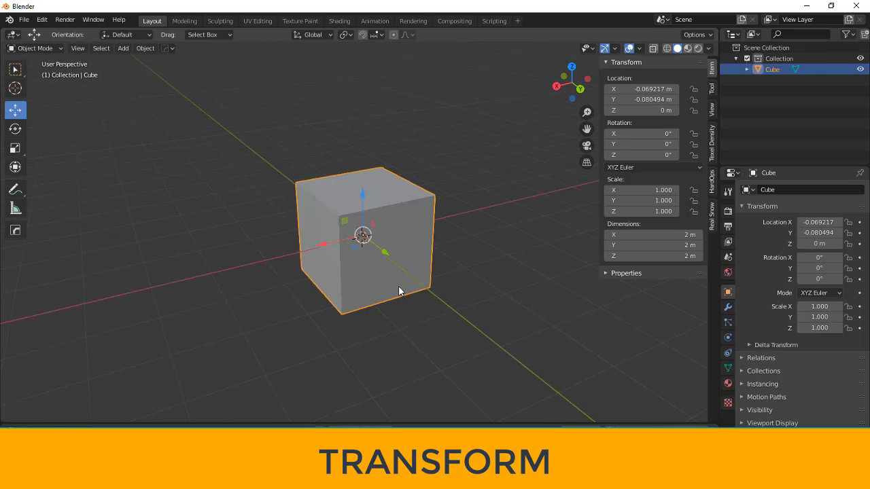
{"action": "scroll", "coordinate": [405, 269], "scroll_direction": "up", "scroll_amount": 2}
{"action": "middle_click_drag", "start_coordinate": [402, 324], "coordinate": [394, 263]}
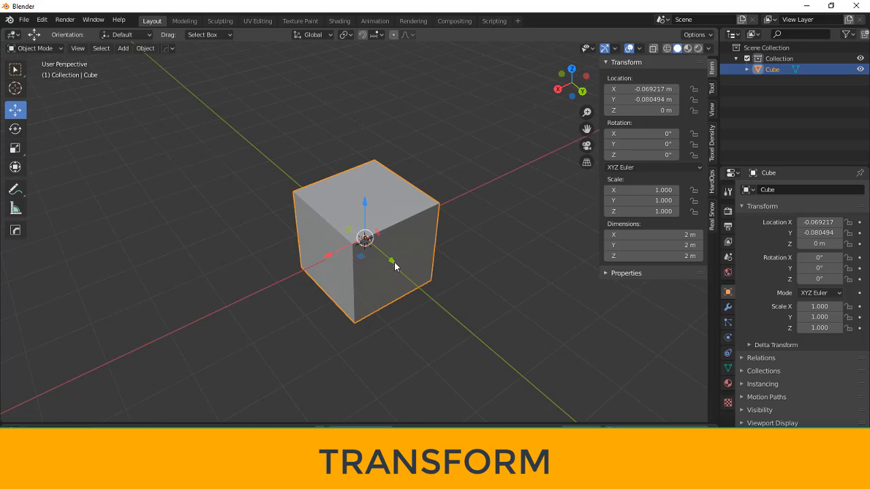
- Try rotating the cube about its Z and X axes with the Rotate tool, reverting each rotation
{"action": "left_click", "coordinate": [15, 129]}
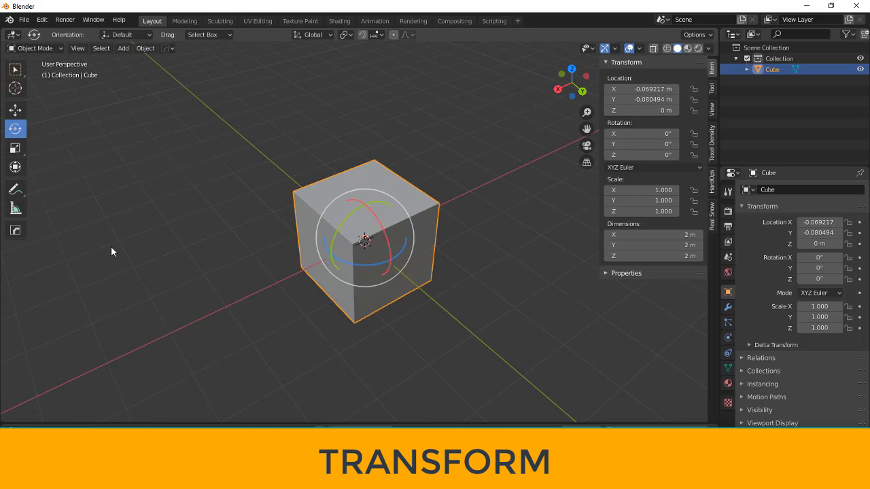
{"action": "scroll", "coordinate": [123, 241], "scroll_direction": "up", "scroll_amount": 3}
{"action": "left_click_drag", "start_coordinate": [371, 266], "coordinate": [333, 265]}
{"action": "key", "text": "alt+r"}
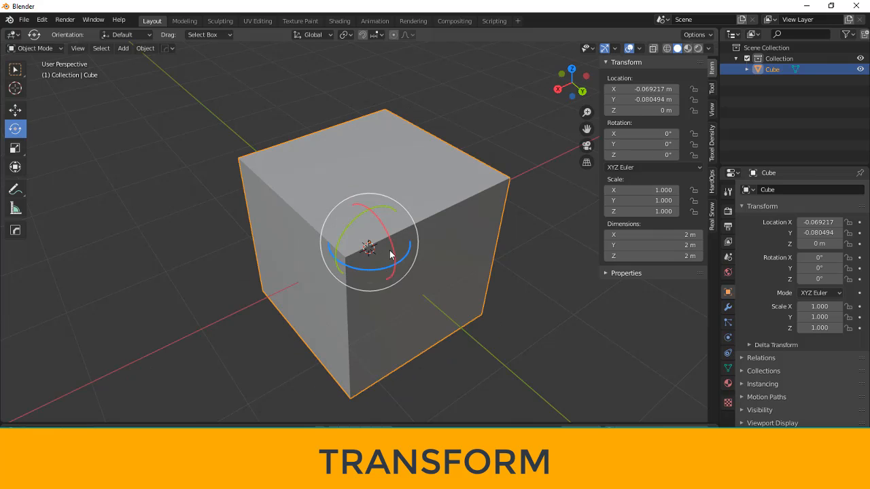
{"action": "left_click_drag", "start_coordinate": [394, 254], "coordinate": [352, 266]}
{"action": "key", "text": "ctrl+z"}
{"action": "key", "text": "ctrl+z"}
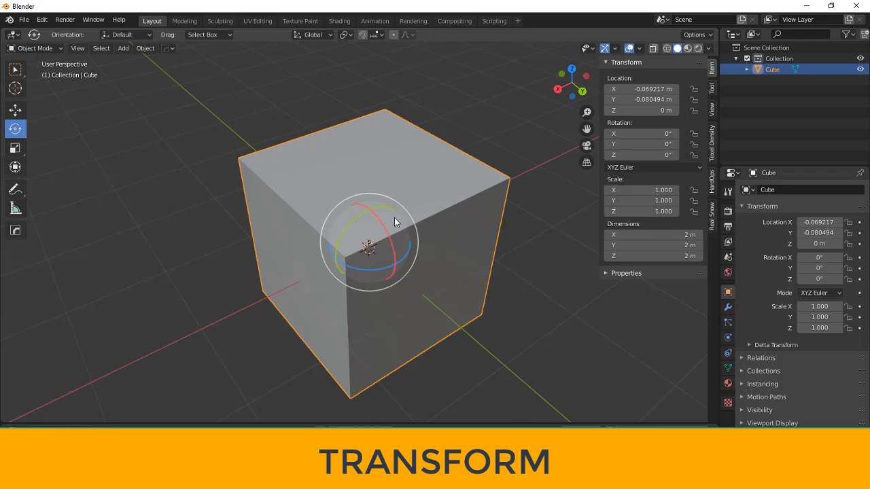
- Rotate the cube freely as a trackball to about X 10.5°, Y 49°, Z -65.8°, and undo that rotation
{"action": "left_click_drag", "start_coordinate": [394, 221], "coordinate": [326, 274]}
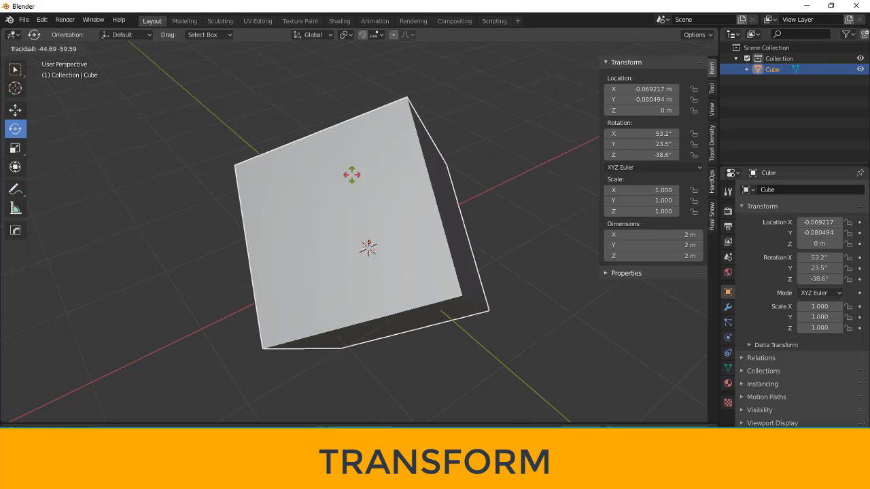
{"action": "left_click_drag", "start_coordinate": [352, 175], "coordinate": [324, 234]}
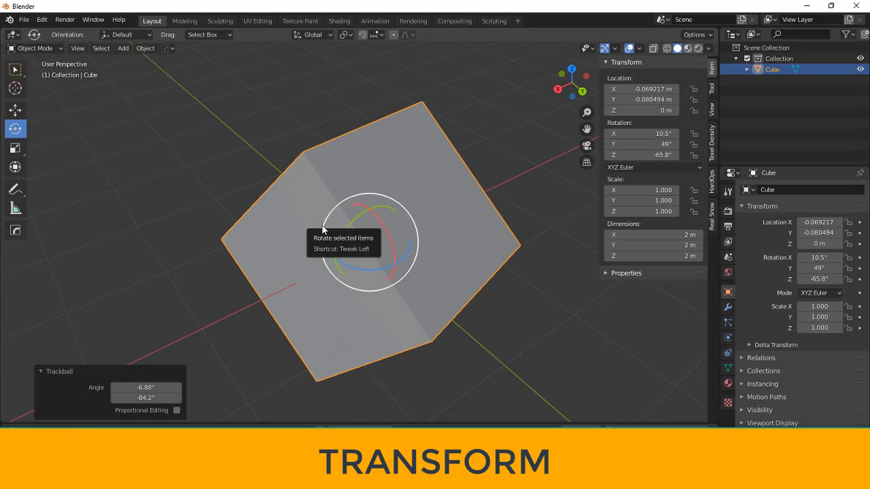
{"action": "key", "text": "ctrl+z"}
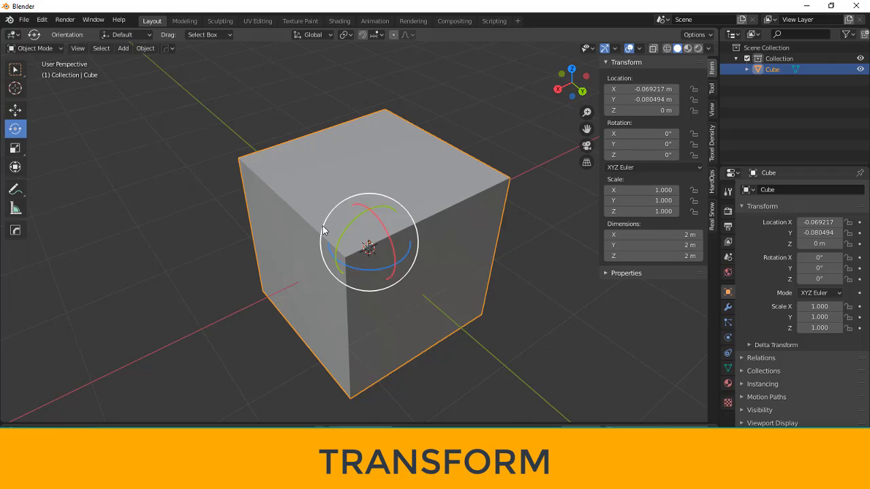
- Rotate the cube about the view axis by about -7.62° with the Rotate tool
{"action": "left_click_drag", "start_coordinate": [322, 230], "coordinate": [302, 233]}
{"action": "middle_click_drag", "start_coordinate": [536, 328], "coordinate": [370, 207]}
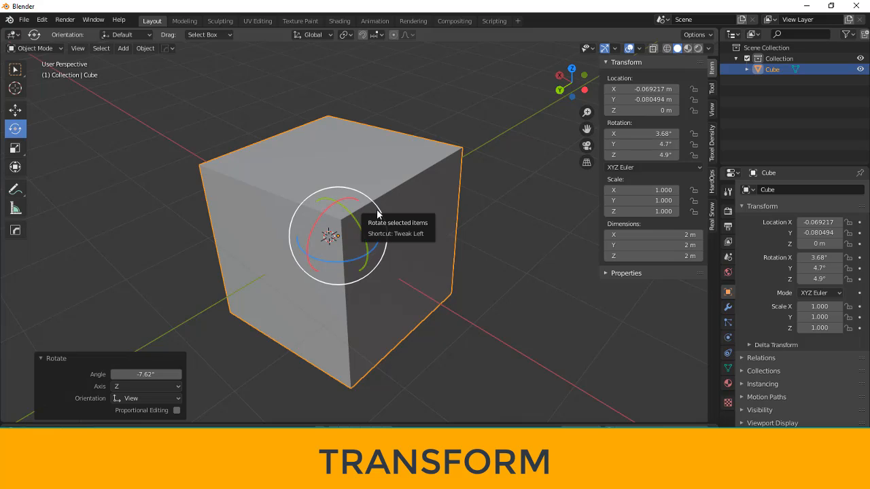
{"action": "middle_click_drag", "start_coordinate": [401, 251], "coordinate": [376, 207]}
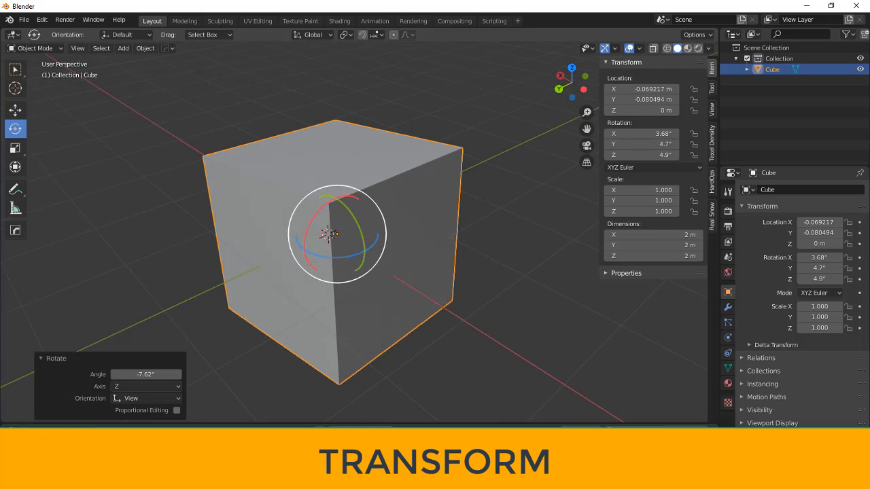
- Rotate the cube about the view axis by about -16.6°, and undo all recent rotations and the small Y offset
{"action": "left_click_drag", "start_coordinate": [382, 254], "coordinate": [364, 241]}
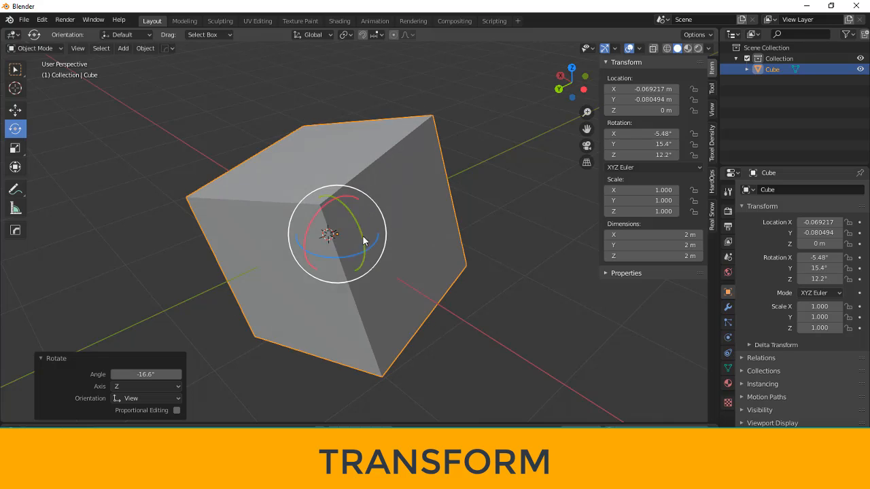
{"action": "middle_click_drag", "start_coordinate": [333, 238], "coordinate": [406, 266]}
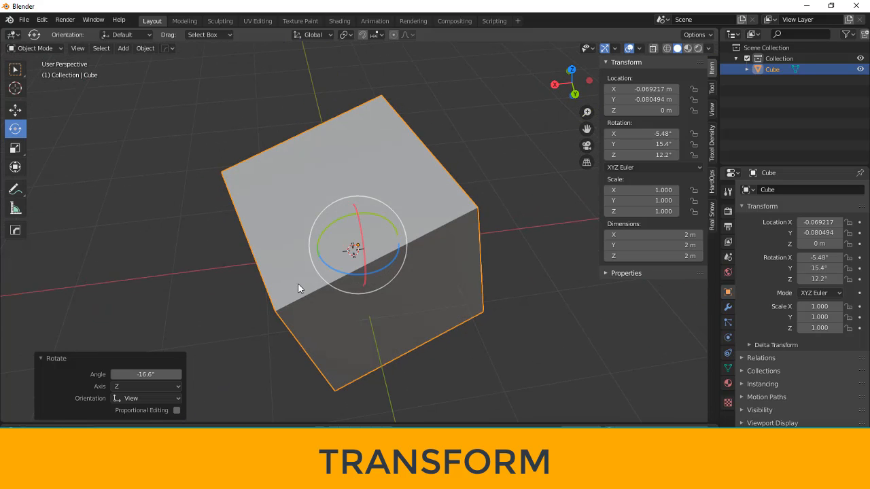
{"action": "key", "text": "ctrl+z"}
{"action": "key", "text": "ctrl+z"}
{"action": "key", "text": "ctrl+z"}
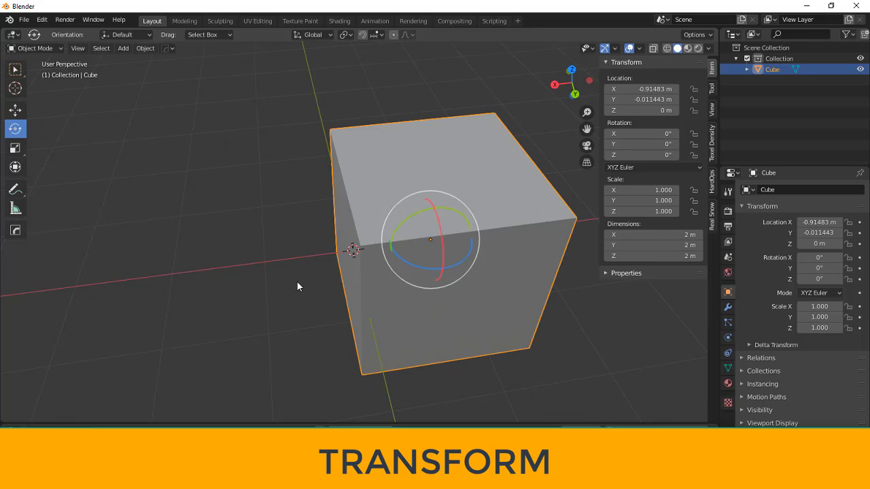
{"action": "key", "text": "ctrl+z"}
- Scale the cube uniformly on all axes by about 1.054 with the Scale tool
{"action": "left_click", "coordinate": [15, 148]}
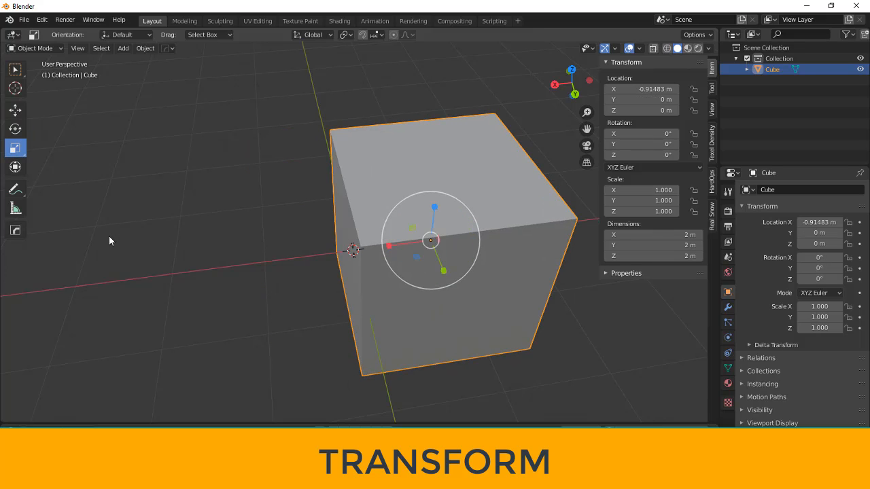
{"action": "middle_click_drag", "start_coordinate": [108, 241], "coordinate": [421, 239]}
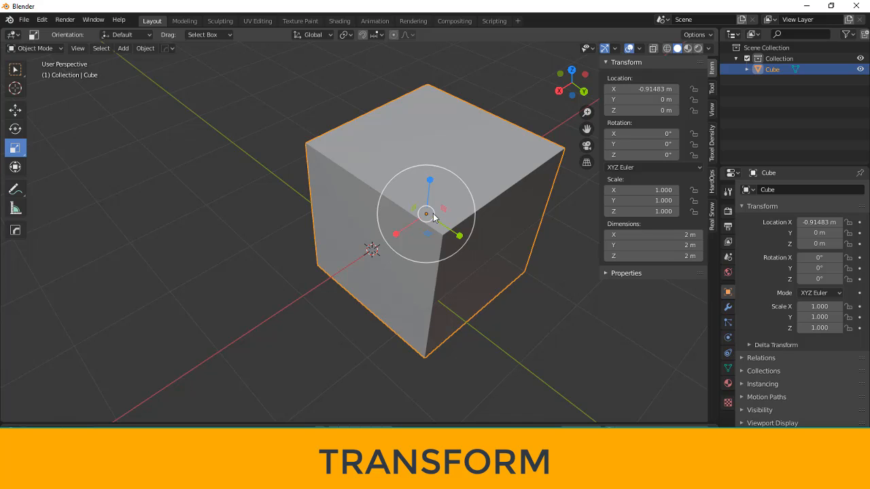
{"action": "left_click_drag", "start_coordinate": [430, 214], "coordinate": [436, 211]}
{"action": "middle_click_drag", "start_coordinate": [445, 256], "coordinate": [429, 255]}
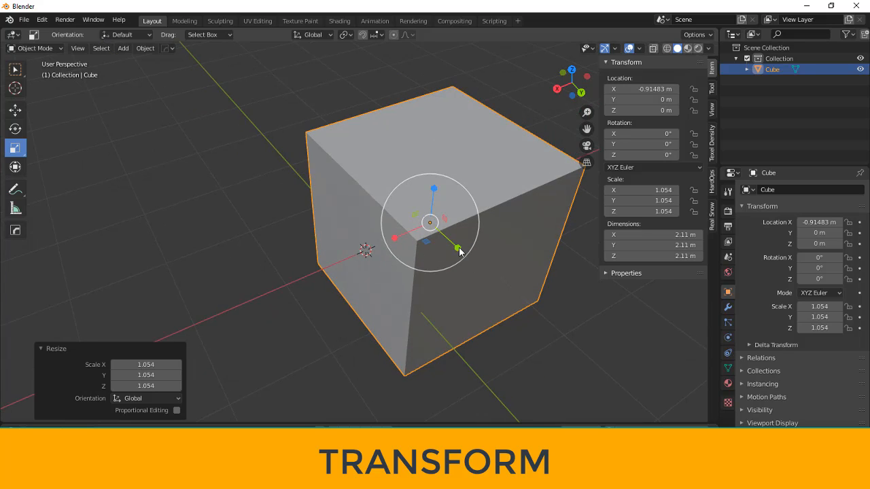
- Scale the cube to about 0.683 along Y and 0.940 along Z, and adjust its scale in the XY plane
{"action": "left_click_drag", "start_coordinate": [458, 248], "coordinate": [441, 231]}
{"action": "mouse_move", "coordinate": [431, 193]}
{"action": "left_mouse_down"}
{"action": "mouse_move", "coordinate": [431, 206]}
{"action": "mouse_move", "coordinate": [431, 196]}
{"action": "left_mouse_up"}
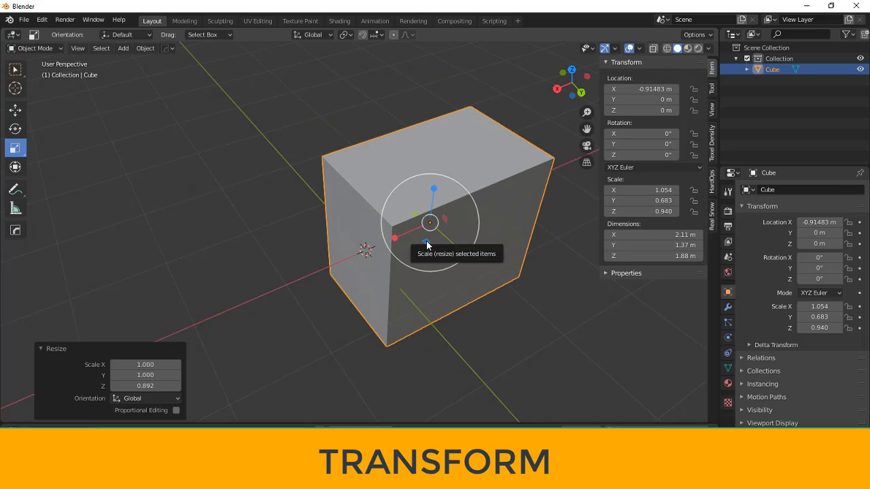
{"action": "mouse_move", "coordinate": [427, 245]}
{"action": "left_mouse_down"}
{"action": "mouse_move", "coordinate": [460, 257]}
{"action": "mouse_move", "coordinate": [430, 243]}
{"action": "left_mouse_up"}
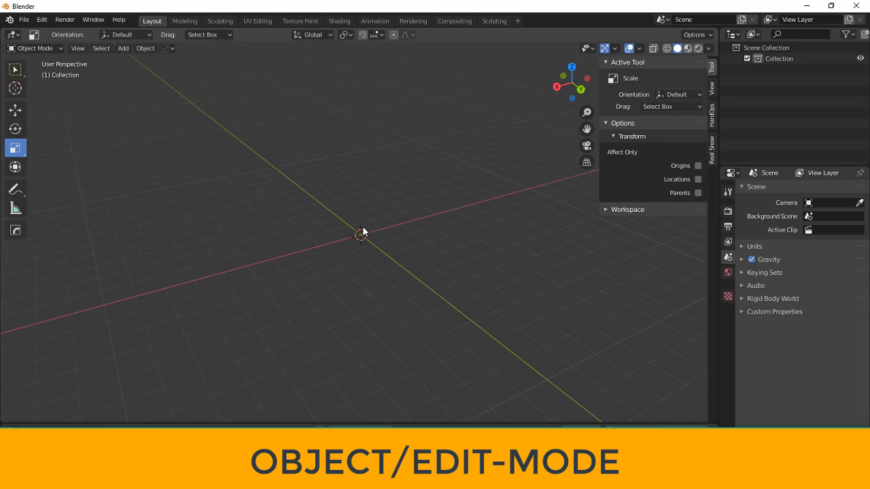
- Add a 2 m cube mesh at the world origin
{"action": "left_click", "coordinate": [123, 48]}
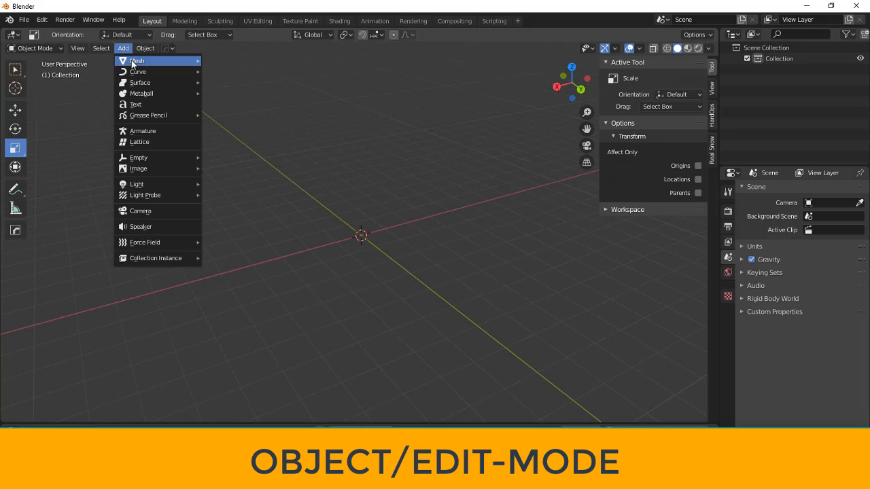
{"action": "mouse_move", "coordinate": [133, 61]}
{"action": "left_click", "coordinate": [246, 73]}
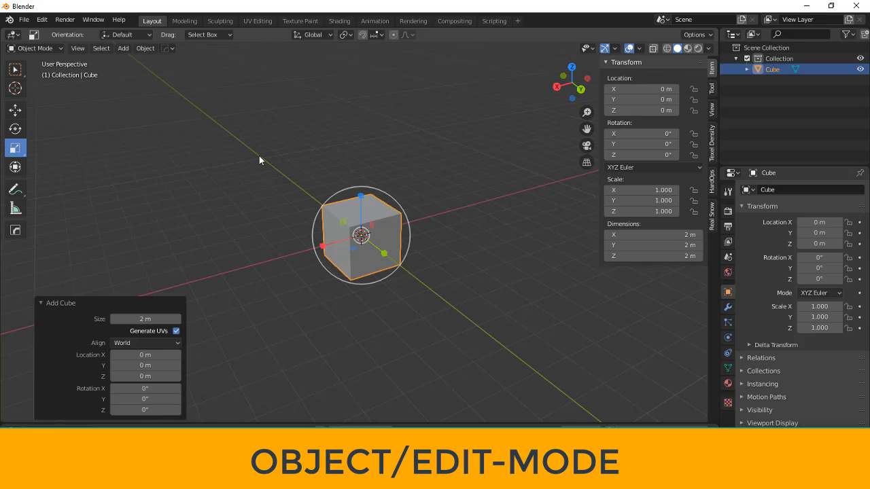
{"action": "scroll", "coordinate": [327, 251], "scroll_direction": "up", "scroll_amount": 3}
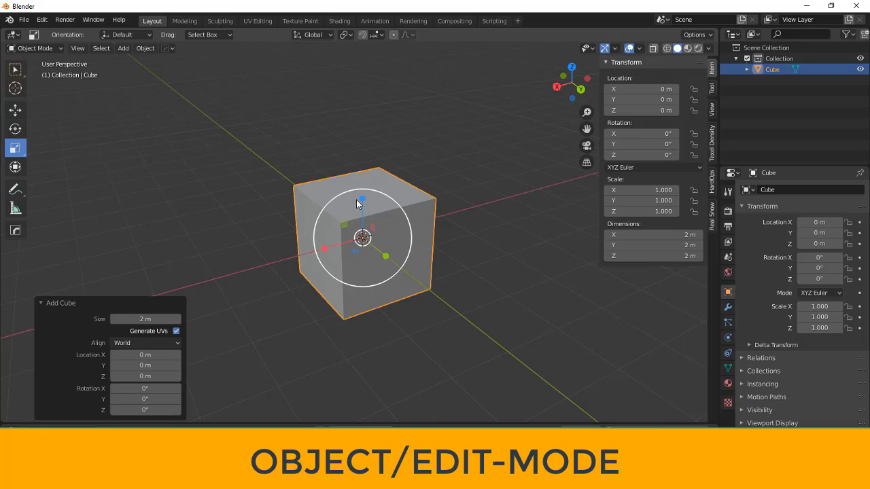
- Scale the cube along Z to 0.900, and readjust its Z scale to about 0.926
{"action": "mouse_move", "coordinate": [362, 198]}
{"action": "left_mouse_down"}
{"action": "mouse_move", "coordinate": [361, 211]}
{"action": "mouse_move", "coordinate": [363, 190]}
{"action": "mouse_move", "coordinate": [363, 201]}
{"action": "left_mouse_up"}
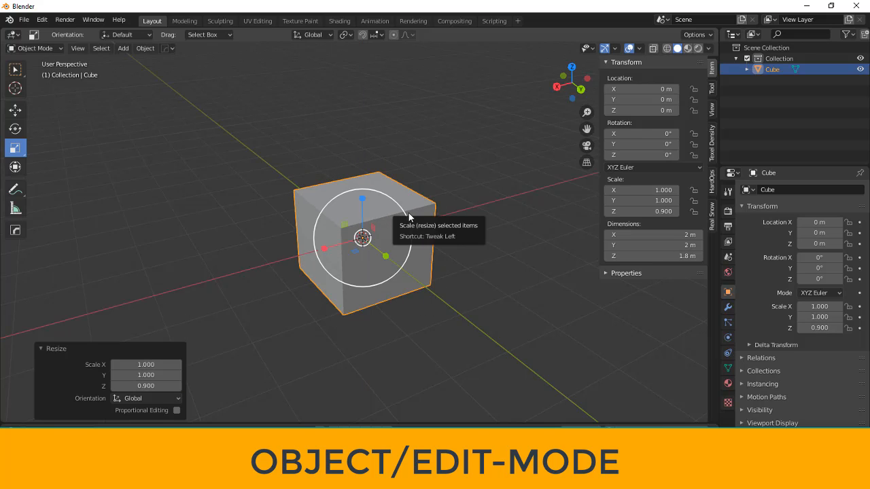
{"action": "scroll", "coordinate": [392, 203], "scroll_direction": "up", "scroll_amount": 1}
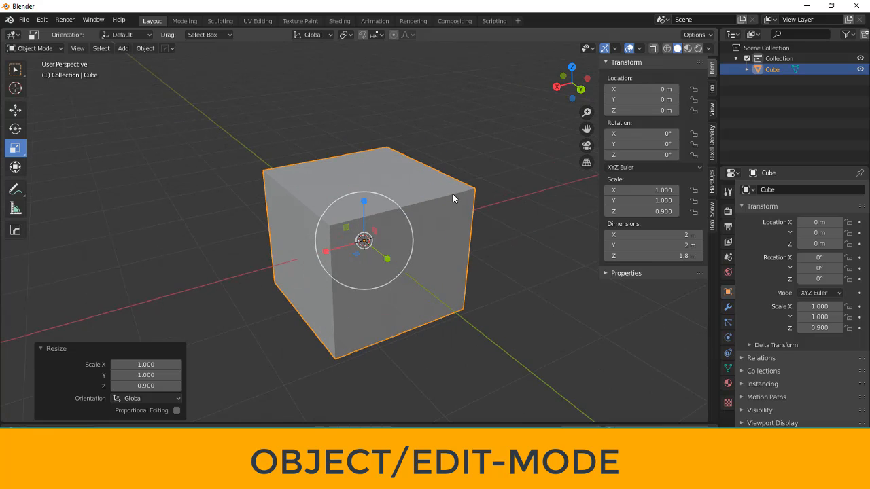
{"action": "scroll", "coordinate": [492, 176], "scroll_direction": "up", "scroll_amount": 1}
{"action": "middle_click_drag", "start_coordinate": [496, 181], "coordinate": [498, 182]}
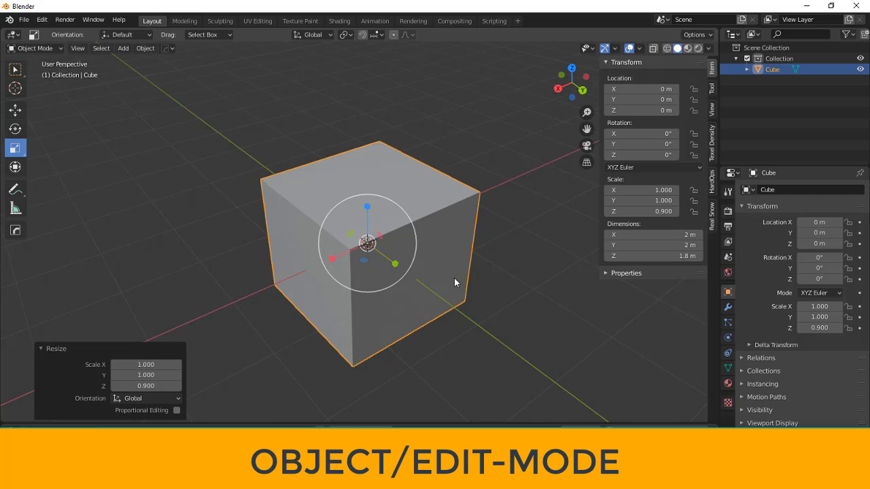
{"action": "mouse_move", "coordinate": [367, 207]}
{"action": "left_mouse_down"}
{"action": "mouse_move", "coordinate": [368, 233]}
{"action": "mouse_move", "coordinate": [360, 193]}
{"action": "mouse_move", "coordinate": [361, 212]}
{"action": "mouse_move", "coordinate": [360, 201]}
{"action": "left_mouse_up"}
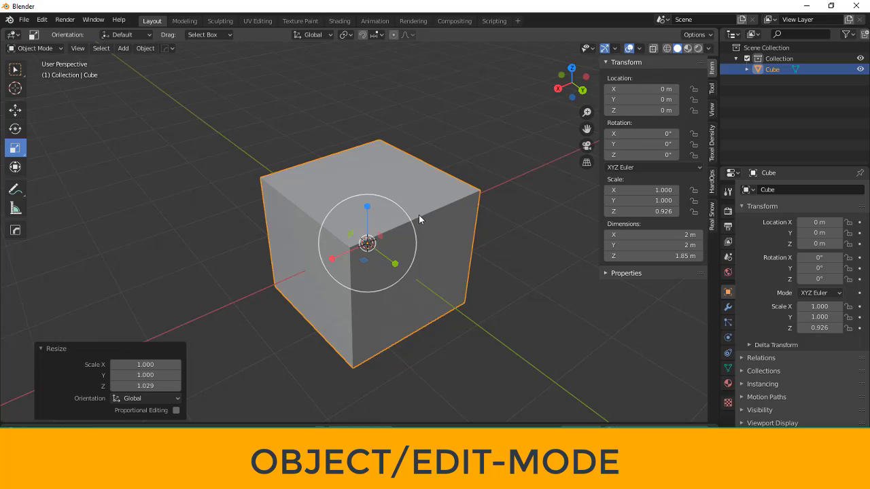
{"action": "scroll", "coordinate": [419, 208], "scroll_direction": "down", "scroll_amount": 1}
{"action": "scroll", "coordinate": [419, 209], "scroll_direction": "up", "scroll_amount": 1}
- Switch the cube to Edit Mode and clear the mesh selection
{"action": "left_click", "coordinate": [50, 47]}
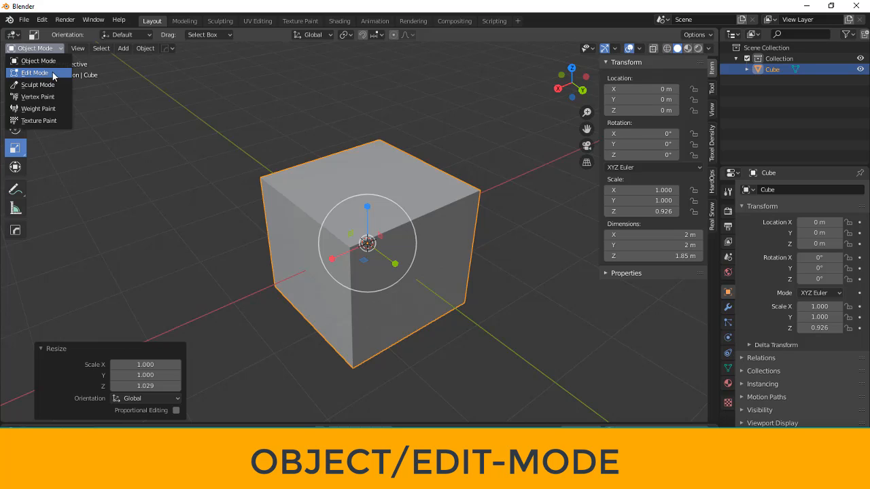
{"action": "left_click", "coordinate": [54, 74]}
{"action": "left_click", "coordinate": [455, 107]}
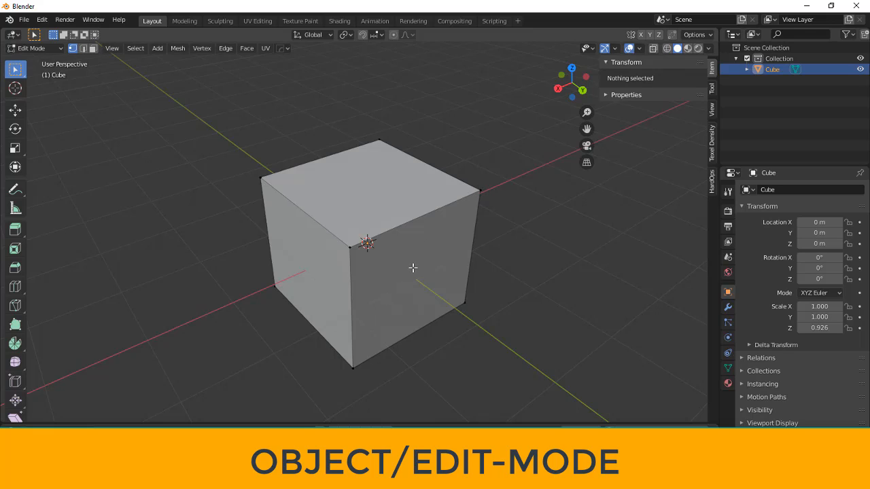
- Alternate between the edge and vertex selection modes, ending in vertex selection
{"action": "left_click", "coordinate": [82, 49]}
{"action": "left_click", "coordinate": [73, 49]}
{"action": "left_click", "coordinate": [83, 49]}
{"action": "left_click", "coordinate": [73, 49]}
{"action": "left_click", "coordinate": [83, 48]}
{"action": "left_click", "coordinate": [73, 49]}
- Select the upper corner vertex at X -1, Y 1, Z 1 m, box-select it with the vertex below, and reselect it alone
{"action": "left_click", "coordinate": [480, 191]}
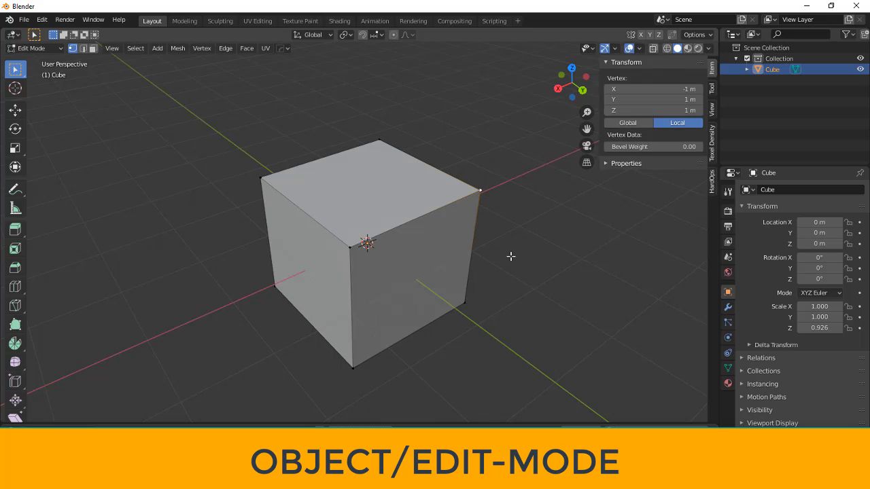
{"action": "left_click_drag", "start_coordinate": [532, 156], "coordinate": [458, 331]}
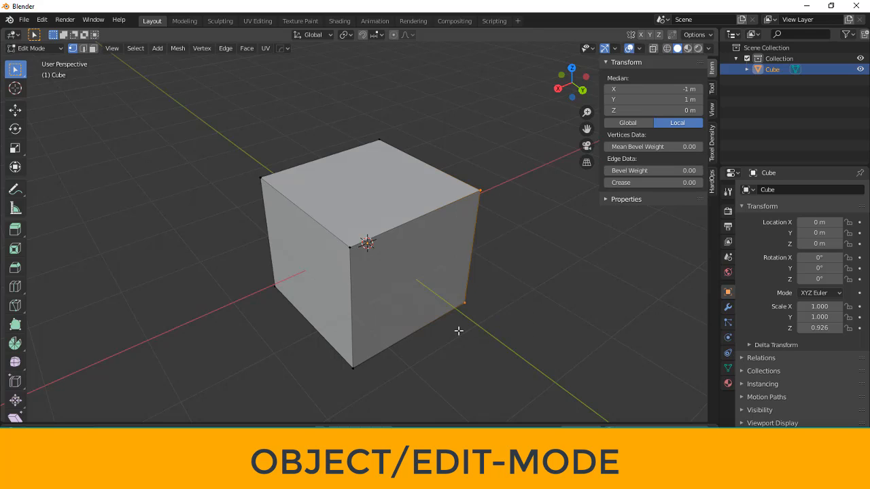
{"action": "left_click", "coordinate": [505, 194]}
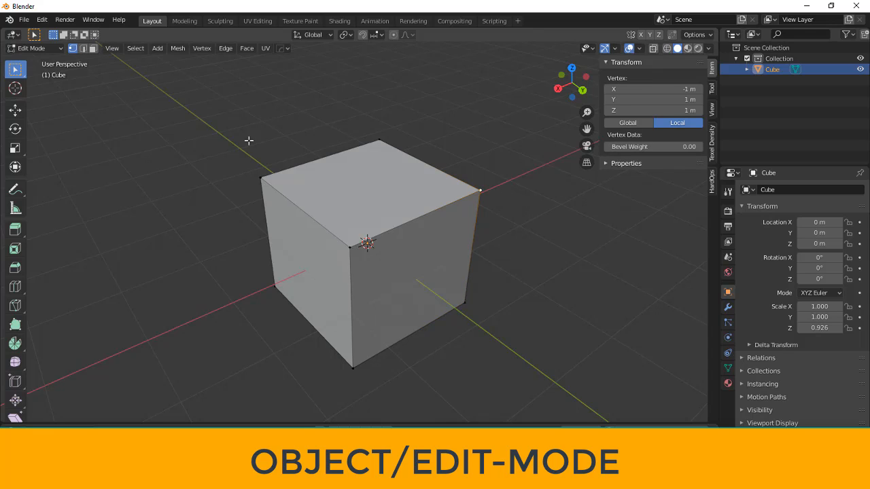
- Select the top edge at Y 1 m in edge selection mode, and the side face below it and the top face in face selection mode
{"action": "left_click", "coordinate": [86, 48]}
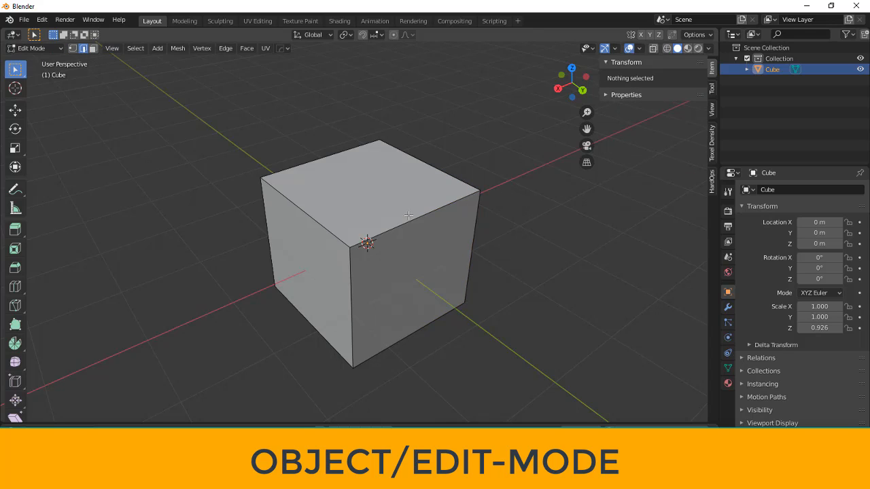
{"action": "left_click", "coordinate": [411, 222]}
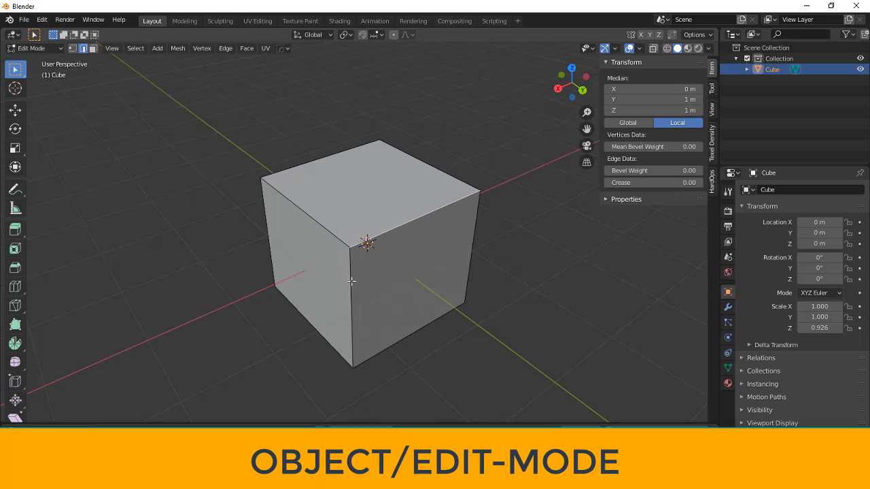
{"action": "left_click", "coordinate": [92, 48]}
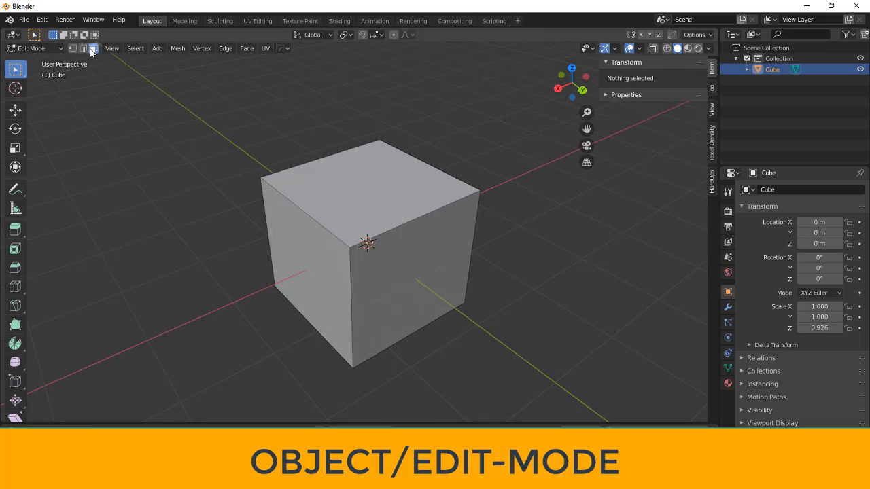
{"action": "left_click", "coordinate": [444, 279]}
{"action": "left_click", "coordinate": [390, 178]}
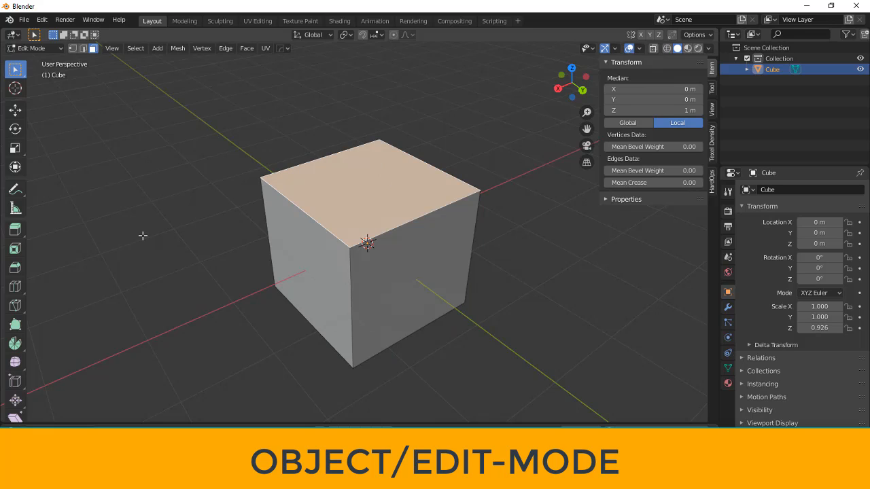
- In vertex selection mode, select the upper corner vertex at X -1, Y 1 m and move it about -0.829 m along Z
{"action": "left_click", "coordinate": [72, 48]}
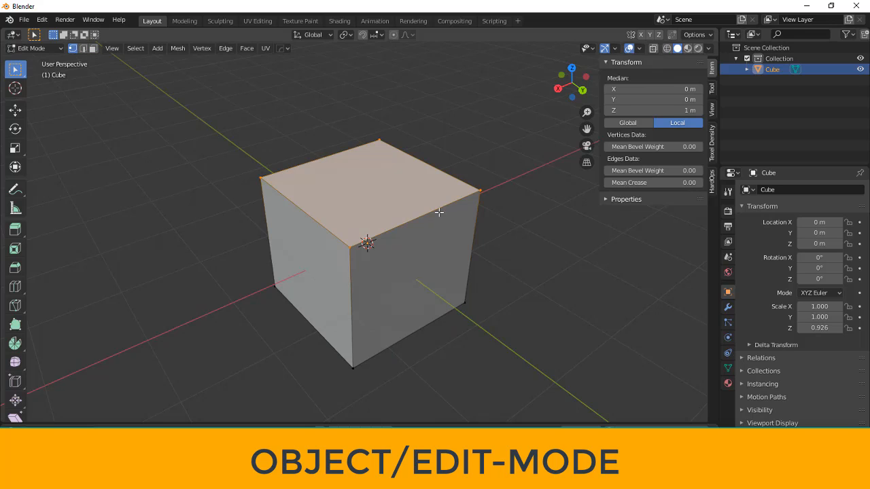
{"action": "left_click_drag", "start_coordinate": [498, 175], "coordinate": [459, 212]}
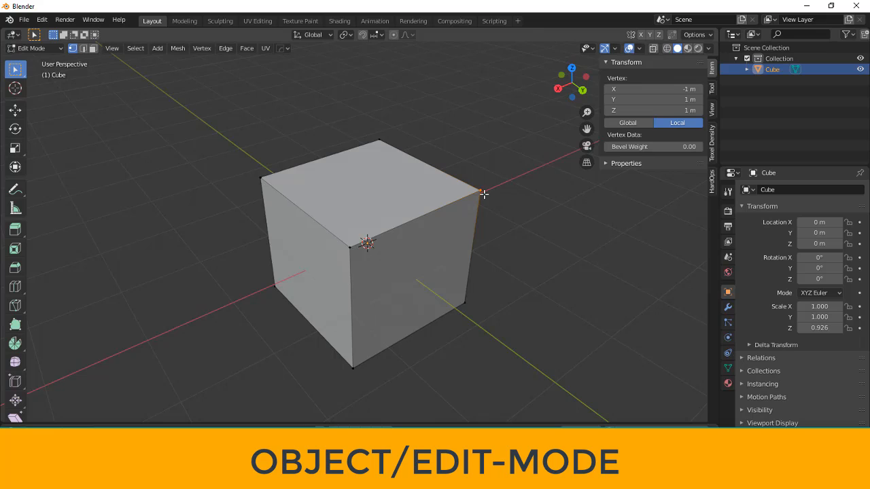
{"action": "left_click", "coordinate": [15, 113]}
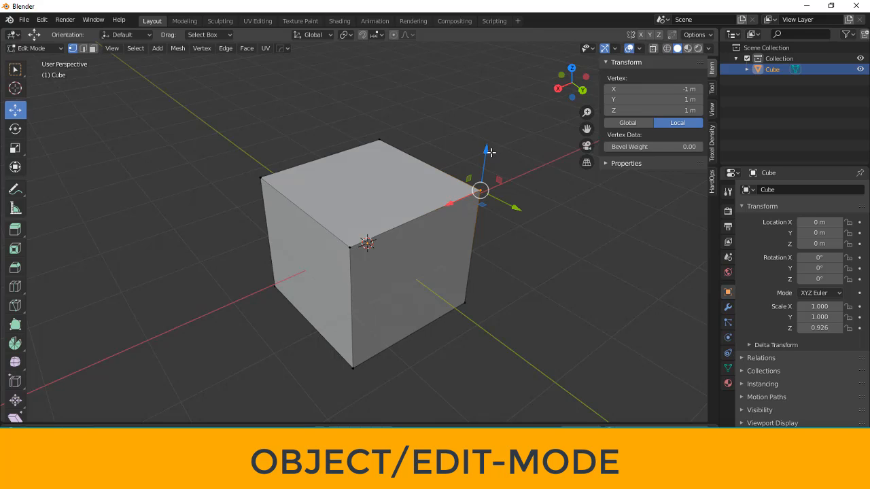
{"action": "left_click_drag", "start_coordinate": [484, 158], "coordinate": [477, 227]}
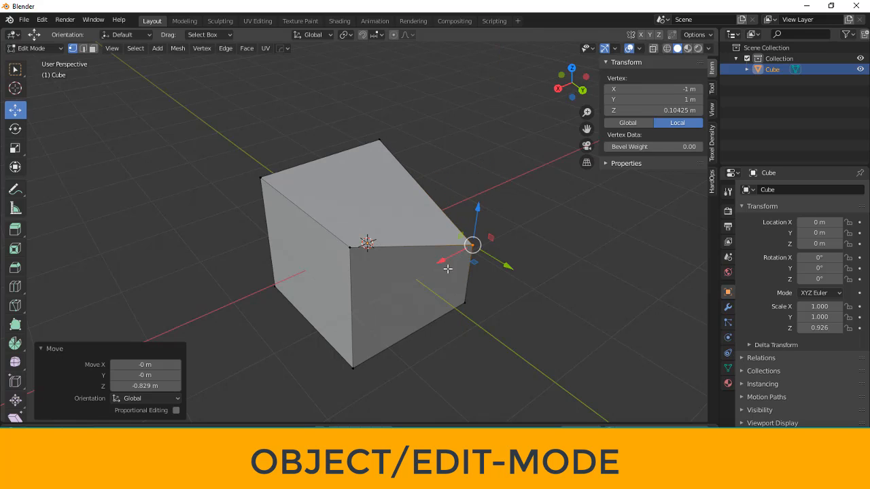
{"action": "mouse_move", "coordinate": [471, 224]}
{"action": "middle_mouse_down"}
{"action": "mouse_move", "coordinate": [408, 223]}
{"action": "mouse_move", "coordinate": [456, 216]}
{"action": "mouse_move", "coordinate": [475, 202]}
{"action": "mouse_move", "coordinate": [455, 208]}
{"action": "mouse_move", "coordinate": [466, 214]}
{"action": "middle_mouse_up"}
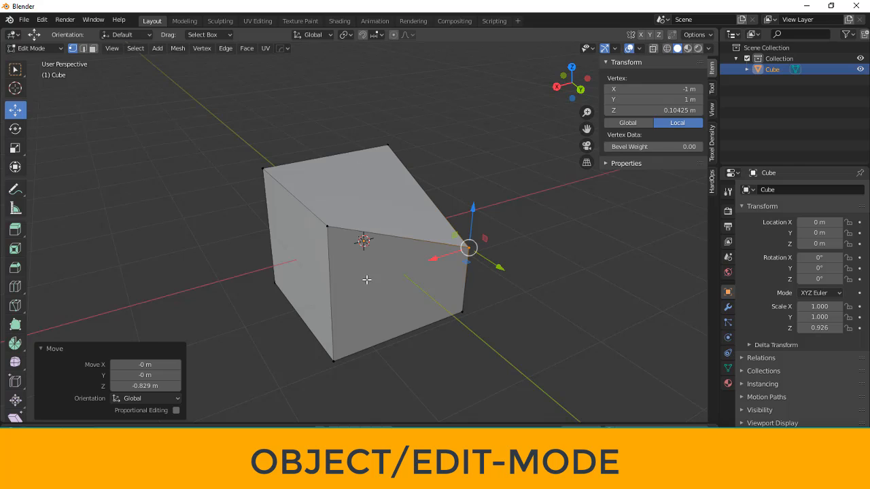
- Select the upper corner vertex at X 1, Y 1 m and move it about -0.851 m along Z
{"action": "left_click", "coordinate": [326, 228]}
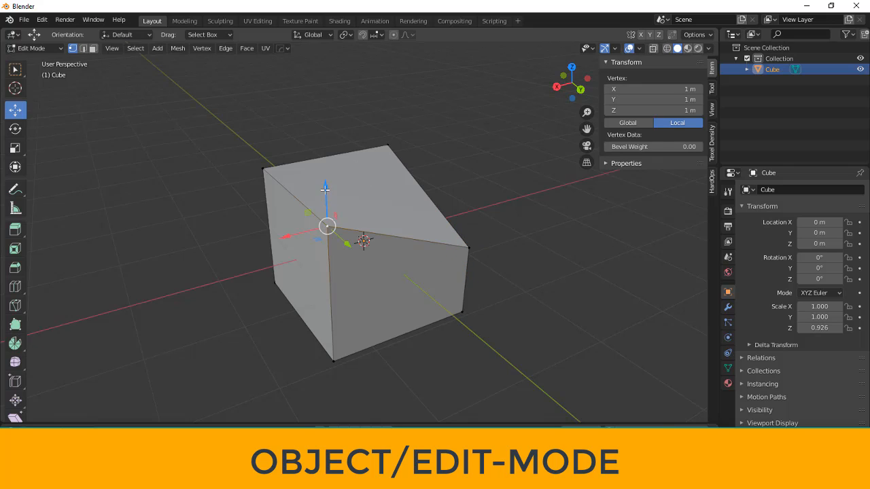
{"action": "left_click_drag", "start_coordinate": [326, 192], "coordinate": [330, 264]}
{"action": "scroll", "coordinate": [494, 229], "scroll_direction": "up", "scroll_amount": 1}
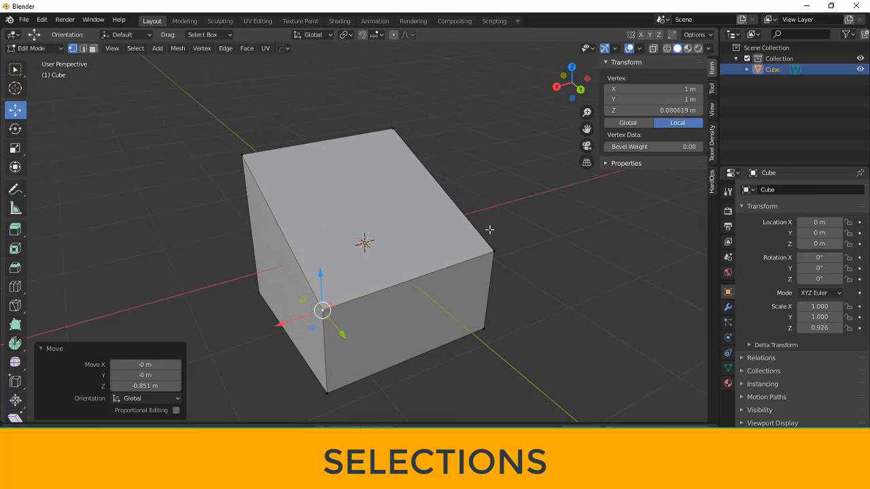
{"action": "scroll", "coordinate": [487, 225], "scroll_direction": "down", "scroll_amount": 1}
{"action": "scroll", "coordinate": [485, 230], "scroll_direction": "up", "scroll_amount": 1}
- In face selection mode, select the low side face at Y 1 m and add the sloped top face to the selection
{"action": "left_click", "coordinate": [92, 49]}
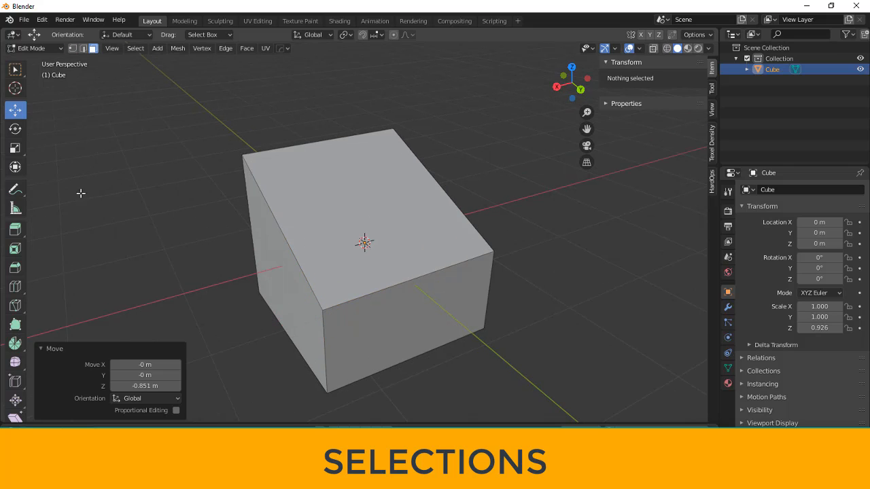
{"action": "left_click", "coordinate": [407, 313]}
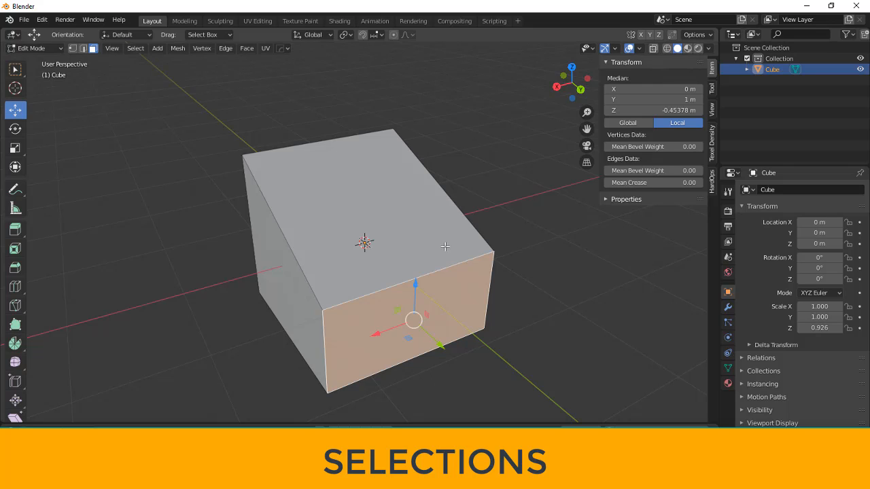
{"action": "left_click", "coordinate": [399, 232], "text": "shift"}
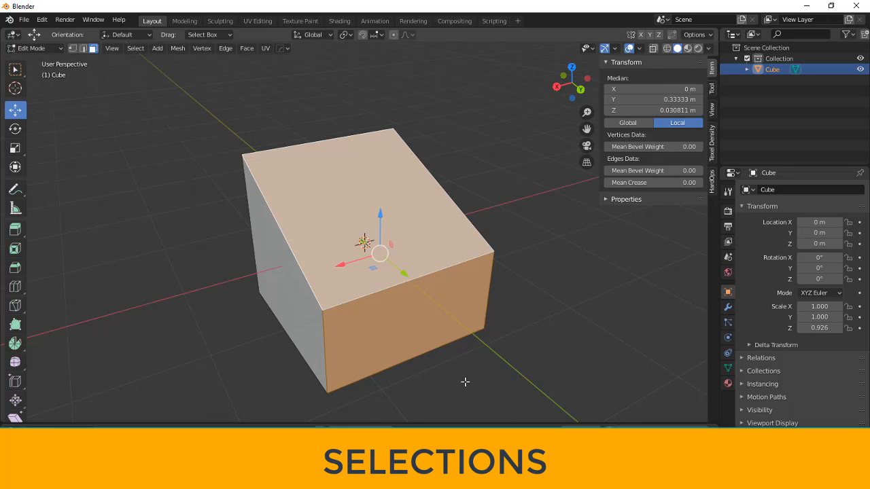
- Add the side face crossed by the positive X axis to the selection, and deselect it again
{"action": "left_click", "coordinate": [290, 301], "text": "shift"}
{"action": "middle_click_drag", "start_coordinate": [241, 360], "coordinate": [297, 363]}
{"action": "left_click", "coordinate": [349, 322], "text": "shift"}
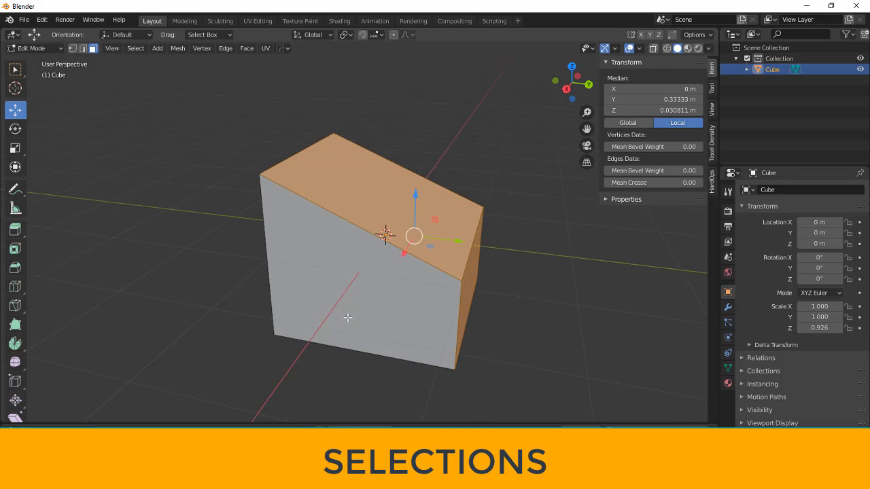
- Add the side face crossed by the positive X axis to the selection, toggling the sloped top face off and back on
{"action": "middle_click_drag", "start_coordinate": [369, 365], "coordinate": [325, 375]}
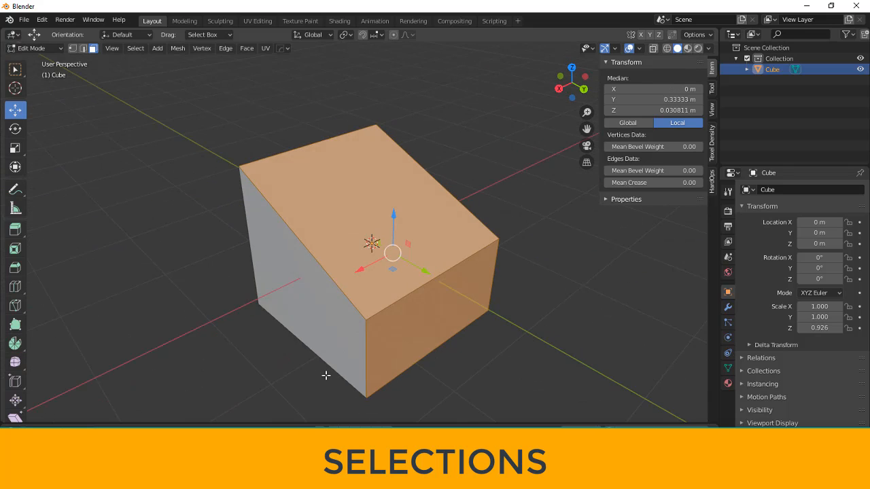
{"action": "left_click", "coordinate": [336, 228], "text": "shift"}
{"action": "left_click", "coordinate": [300, 313], "text": "shift"}
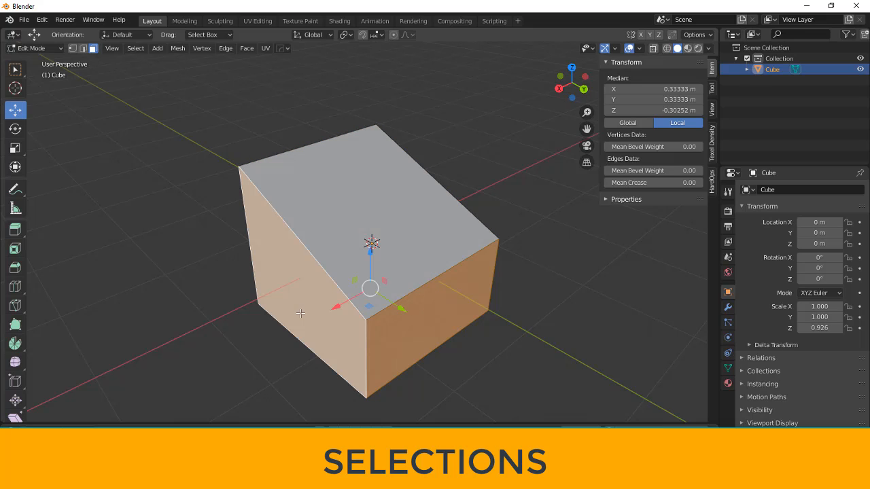
{"action": "left_click", "coordinate": [317, 217], "text": "shift"}
{"action": "mouse_move", "coordinate": [511, 295]}
{"action": "middle_mouse_down"}
{"action": "mouse_move", "coordinate": [376, 297]}
{"action": "mouse_move", "coordinate": [401, 258]}
{"action": "mouse_move", "coordinate": [505, 299]}
{"action": "middle_mouse_up"}
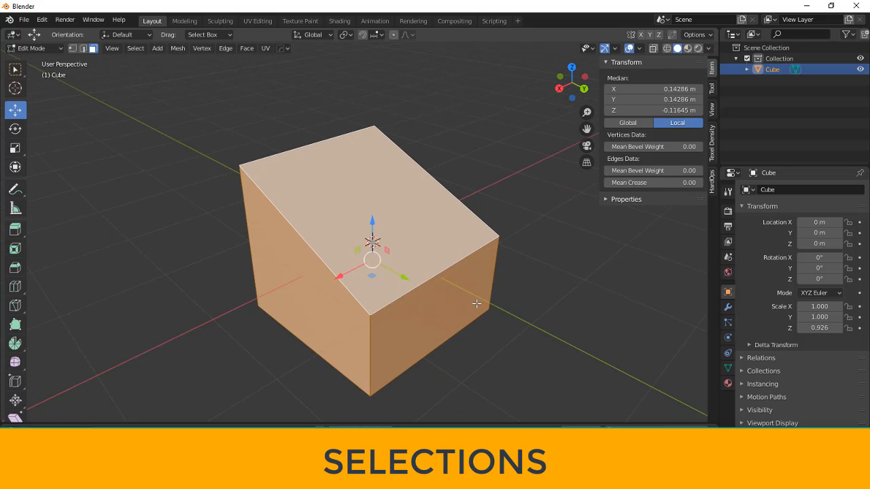
- Box-select the whole shape in solid shading, enclosing the sloped top face and the two facing side faces
{"action": "scroll", "coordinate": [461, 254], "scroll_direction": "down", "scroll_amount": 2}
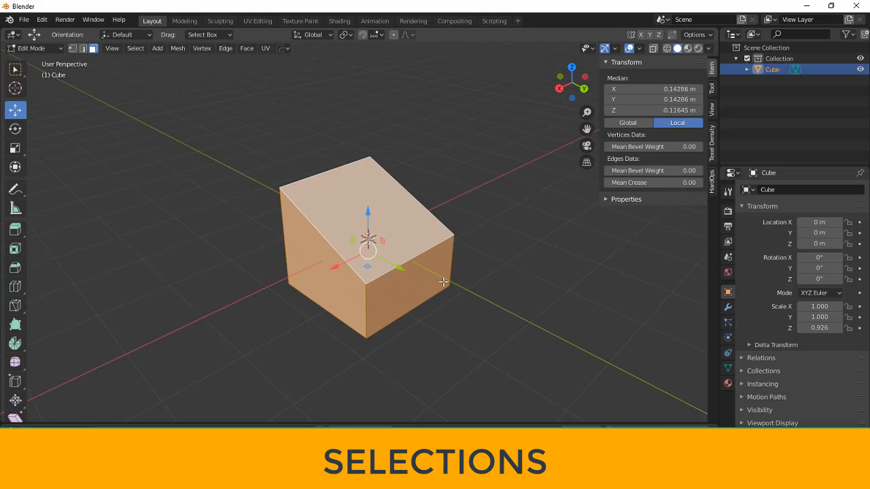
{"action": "left_click_drag", "start_coordinate": [518, 113], "coordinate": [252, 376]}
{"action": "left_click_drag", "start_coordinate": [487, 154], "coordinate": [252, 390]}
{"action": "left_click_drag", "start_coordinate": [498, 141], "coordinate": [221, 370]}
{"action": "mouse_move", "coordinate": [474, 312]}
{"action": "middle_mouse_down"}
{"action": "mouse_move", "coordinate": [462, 322]}
{"action": "mouse_move", "coordinate": [394, 330]}
{"action": "mouse_move", "coordinate": [283, 219]}
{"action": "mouse_move", "coordinate": [312, 238]}
{"action": "mouse_move", "coordinate": [334, 229]}
{"action": "mouse_move", "coordinate": [396, 328]}
{"action": "mouse_move", "coordinate": [464, 319]}
{"action": "mouse_move", "coordinate": [292, 265]}
{"action": "mouse_move", "coordinate": [222, 278]}
{"action": "mouse_move", "coordinate": [297, 202]}
{"action": "mouse_move", "coordinate": [399, 297]}
{"action": "mouse_move", "coordinate": [462, 311]}
{"action": "middle_mouse_up"}
{"action": "key", "text": "a"}
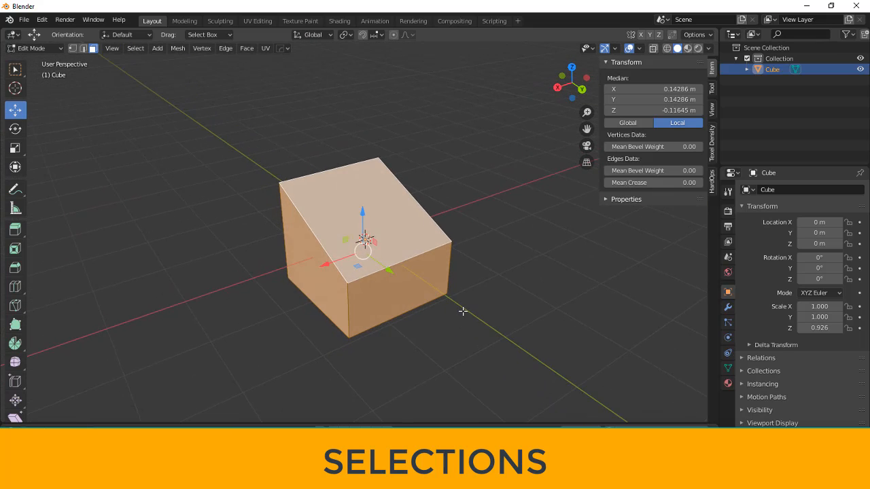
{"action": "scroll", "coordinate": [466, 306], "scroll_direction": "up", "scroll_amount": 1}
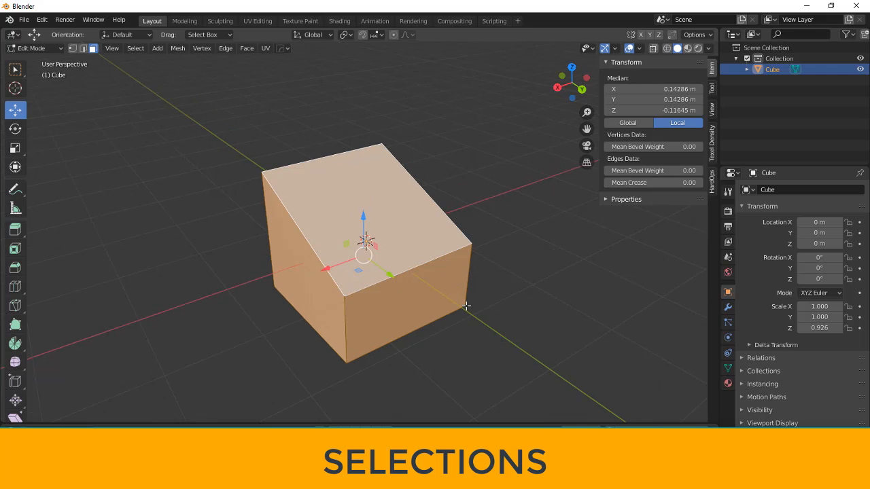
{"action": "middle_click_drag", "start_coordinate": [467, 307], "coordinate": [436, 251]}
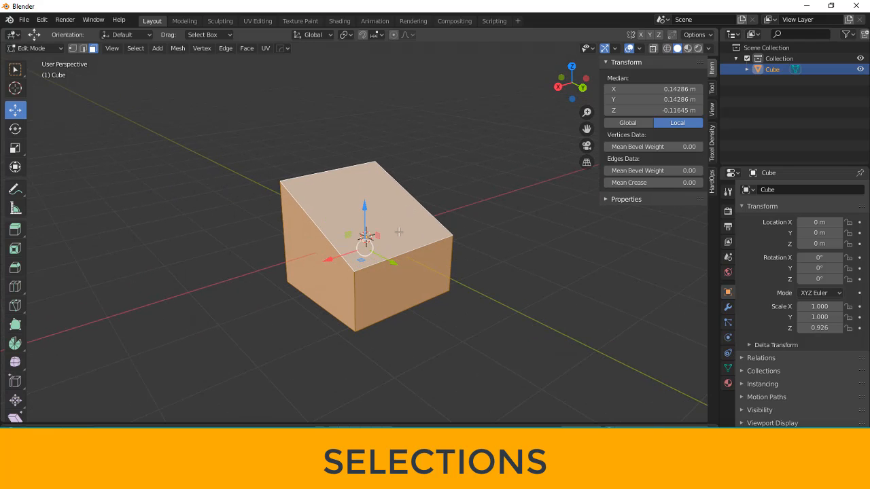
{"action": "middle_click_drag", "start_coordinate": [404, 220], "coordinate": [415, 264]}
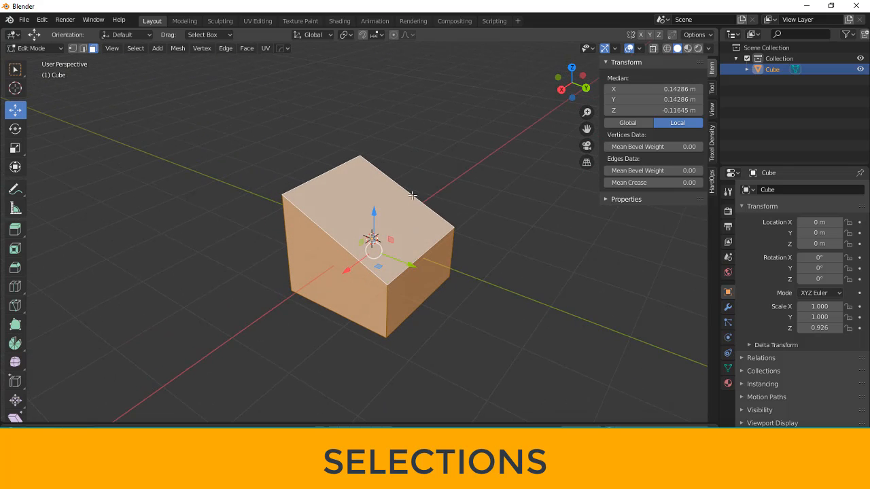
- Select only the rear side face at X -1 m, then clear the selection
{"action": "middle_click_drag", "start_coordinate": [470, 225], "coordinate": [336, 233]}
{"action": "left_click", "coordinate": [383, 259]}
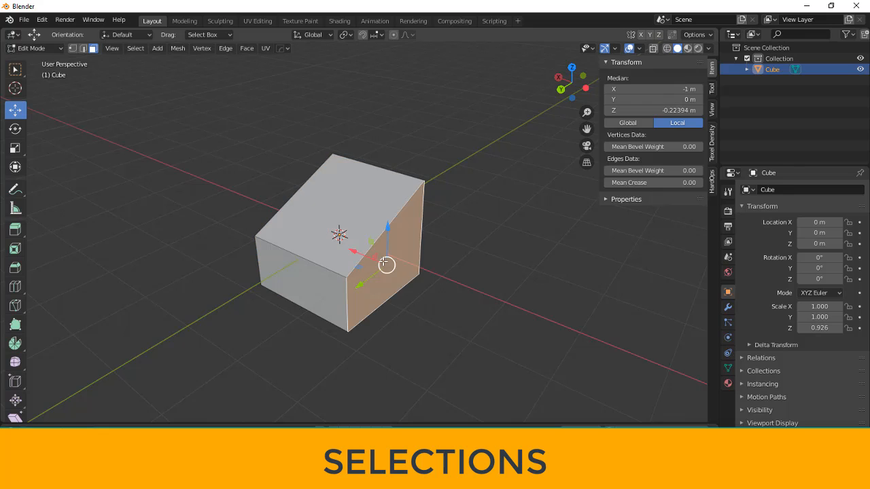
{"action": "middle_click_drag", "start_coordinate": [285, 291], "coordinate": [398, 295]}
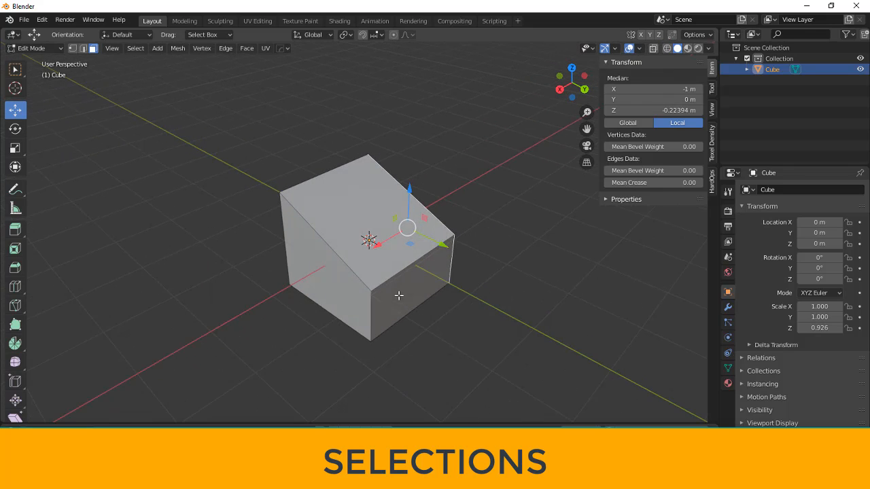
{"action": "left_click", "coordinate": [433, 312]}
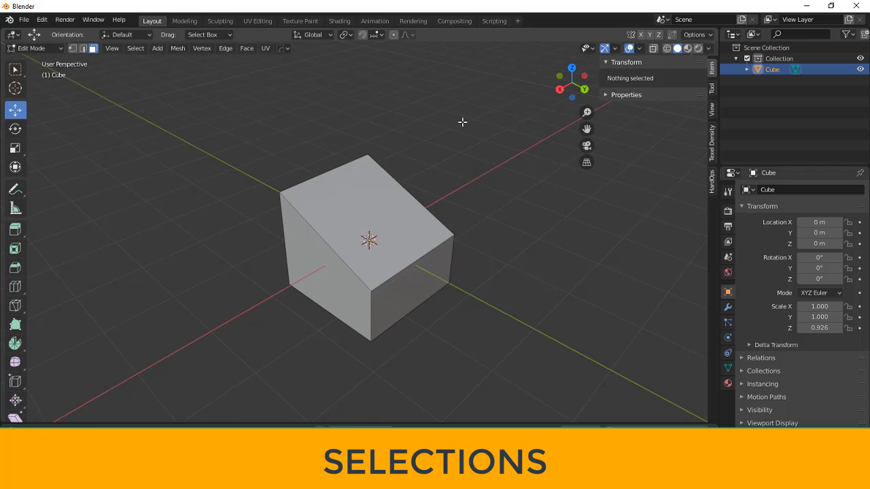
- Switch the viewport to wireframe shading and box-select the rear side face at X -1 m around its centre dot
{"action": "key", "text": "z"}
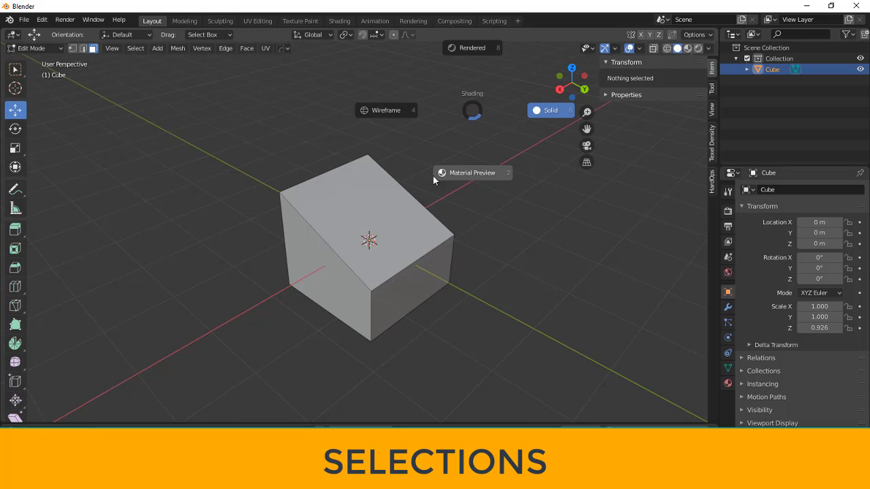
{"action": "left_click", "coordinate": [398, 110]}
{"action": "mouse_move", "coordinate": [490, 222]}
{"action": "middle_mouse_down"}
{"action": "mouse_move", "coordinate": [462, 215]}
{"action": "mouse_move", "coordinate": [460, 198]}
{"action": "mouse_move", "coordinate": [494, 193]}
{"action": "middle_mouse_up"}
{"action": "middle_click_drag", "start_coordinate": [483, 231], "coordinate": [421, 198]}
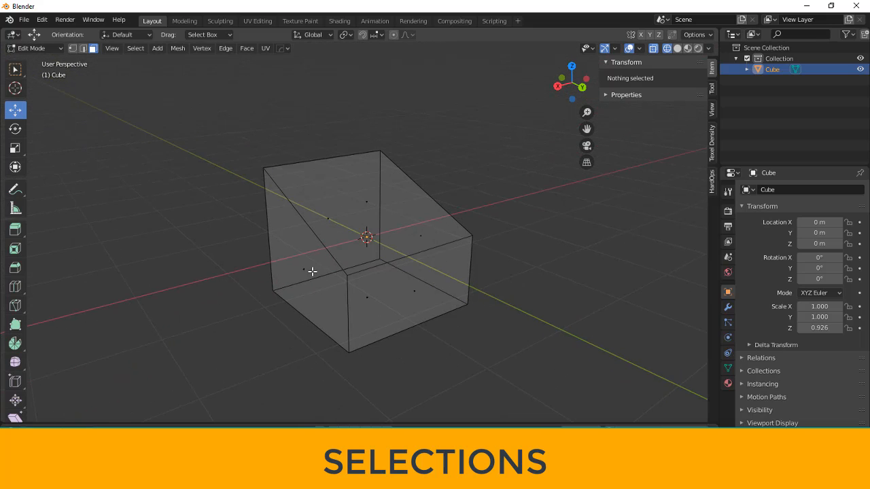
{"action": "middle_click_drag", "start_coordinate": [431, 288], "coordinate": [439, 292]}
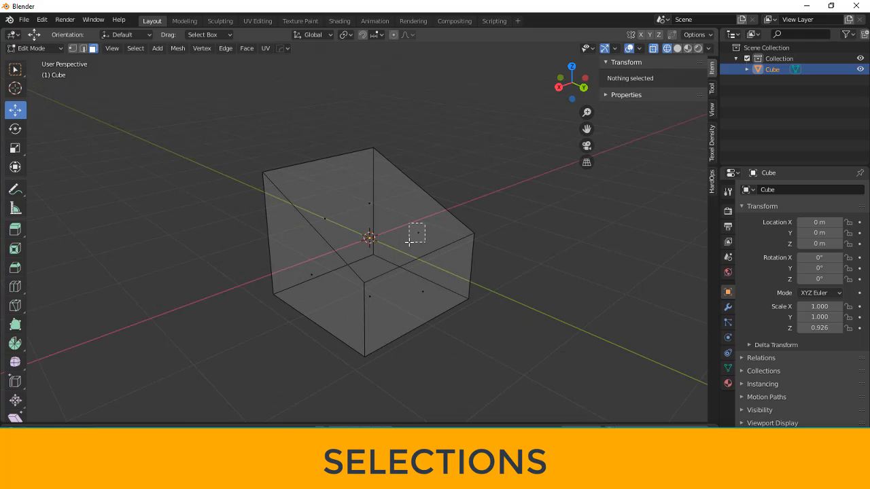
{"action": "left_click_drag", "start_coordinate": [409, 241], "coordinate": [412, 239]}
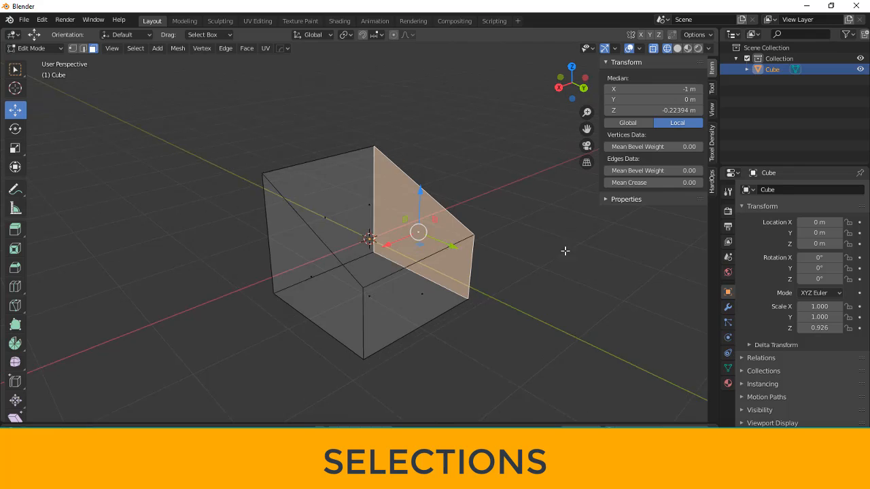
{"action": "mouse_move", "coordinate": [565, 251]}
{"action": "middle_mouse_down"}
{"action": "mouse_move", "coordinate": [423, 279]}
{"action": "mouse_move", "coordinate": [376, 231]}
{"action": "mouse_move", "coordinate": [468, 287]}
{"action": "mouse_move", "coordinate": [567, 238]}
{"action": "middle_mouse_up"}
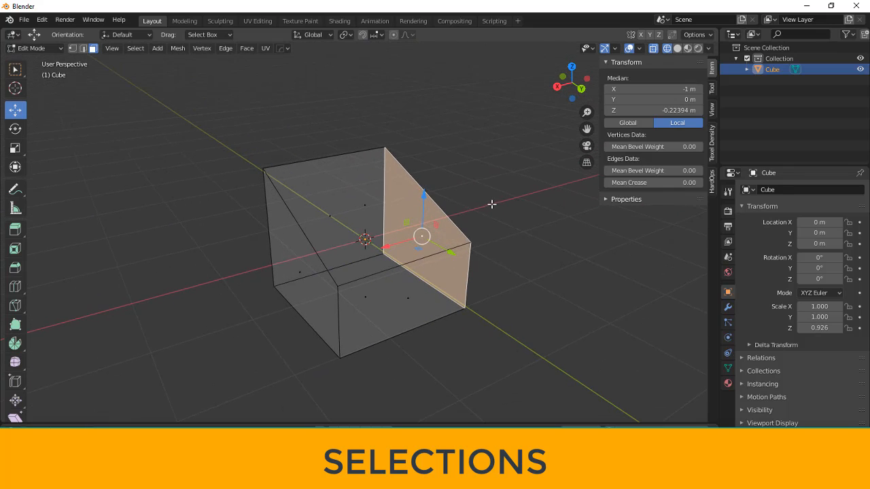
- Clear the selection and box-select all faces of the shape, including the hidden ones, in wireframe shading
{"action": "scroll", "coordinate": [496, 198], "scroll_direction": "down", "scroll_amount": 1}
{"action": "left_click", "coordinate": [496, 201]}
{"action": "middle_click_drag", "start_coordinate": [501, 251], "coordinate": [507, 251]}
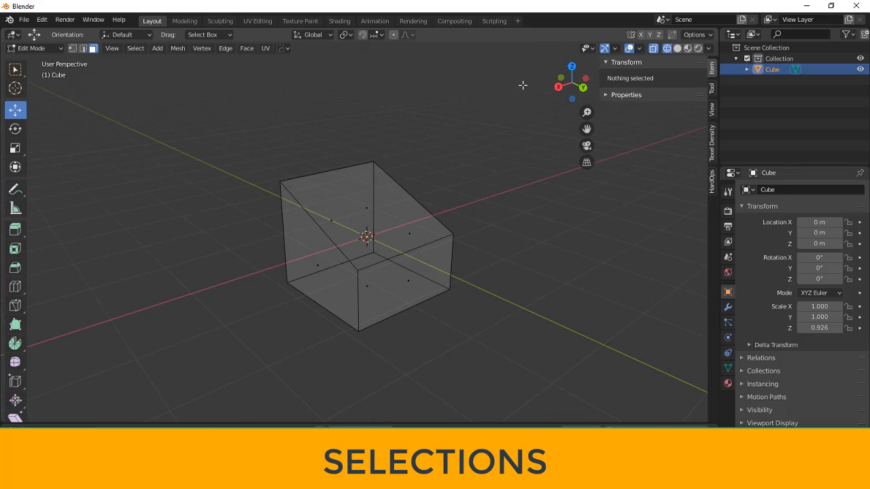
{"action": "left_click_drag", "start_coordinate": [534, 82], "coordinate": [201, 423]}
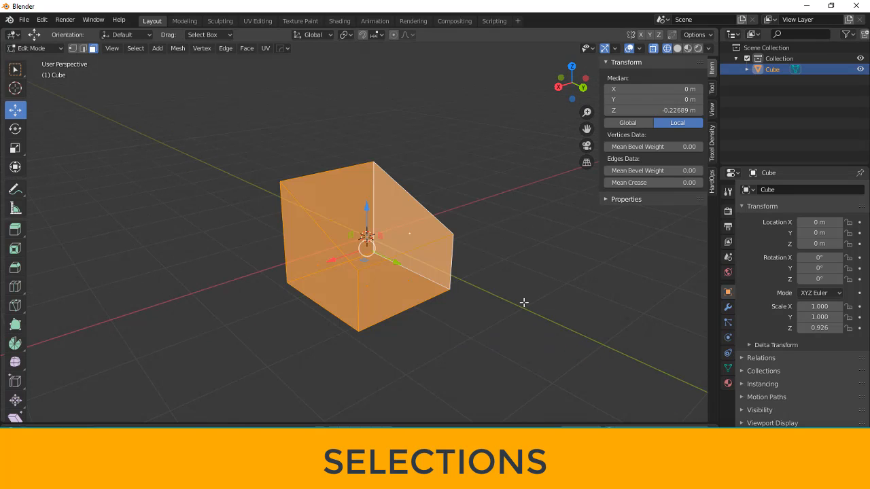
{"action": "middle_click_drag", "start_coordinate": [521, 301], "coordinate": [404, 182]}
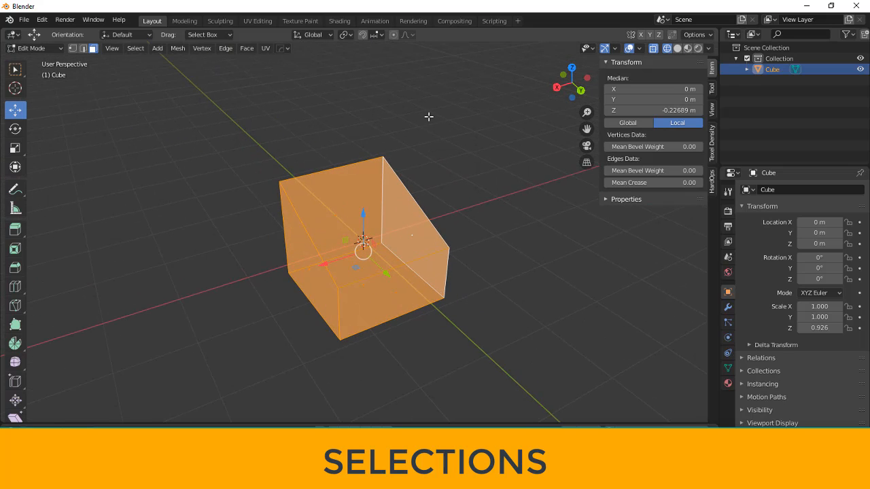
- Return the viewport to solid shading and, from an empty selection, box-select the visible faces of the shape
{"action": "key", "text": "z"}
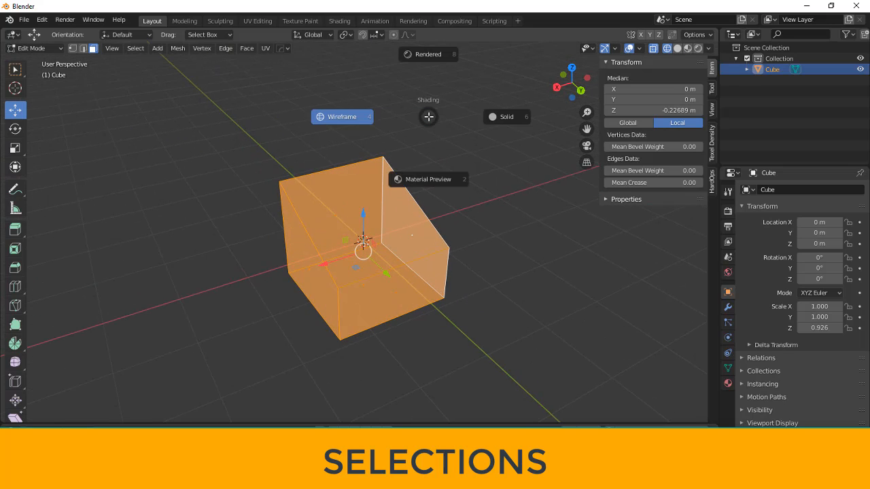
{"action": "left_click", "coordinate": [514, 116]}
{"action": "key", "text": "alt+a"}
{"action": "middle_click_drag", "start_coordinate": [492, 189], "coordinate": [502, 192]}
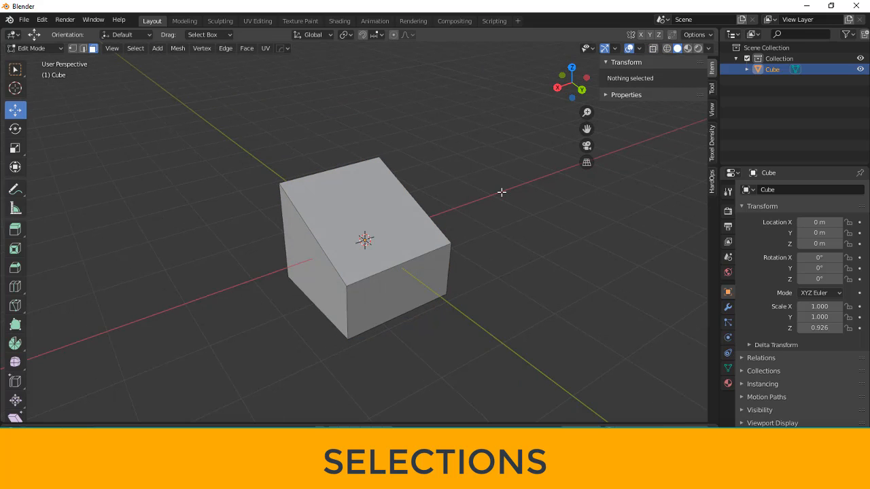
{"action": "left_click_drag", "start_coordinate": [504, 87], "coordinate": [228, 422]}
{"action": "middle_click_drag", "start_coordinate": [266, 416], "coordinate": [477, 292]}
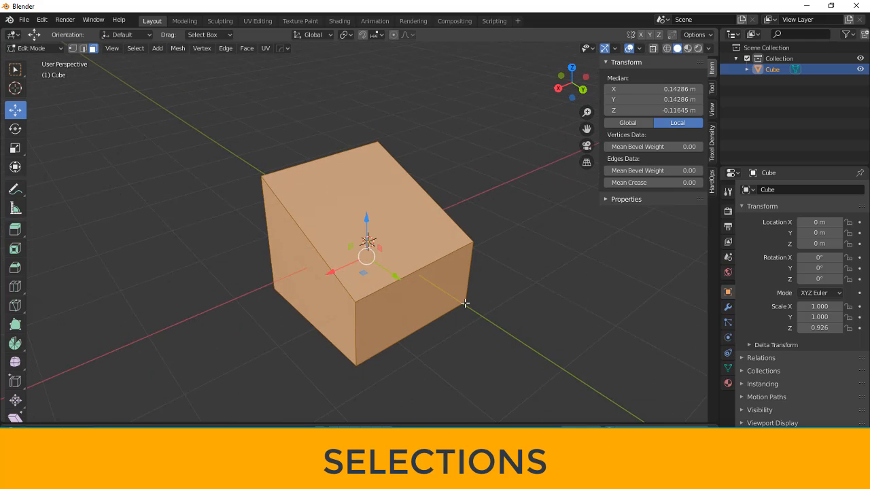
- In wireframe shading, select the rear side face at X -1 m, then select the low side face at Y 1 m instead
{"action": "key", "text": "z"}
{"action": "left_click", "coordinate": [439, 308]}
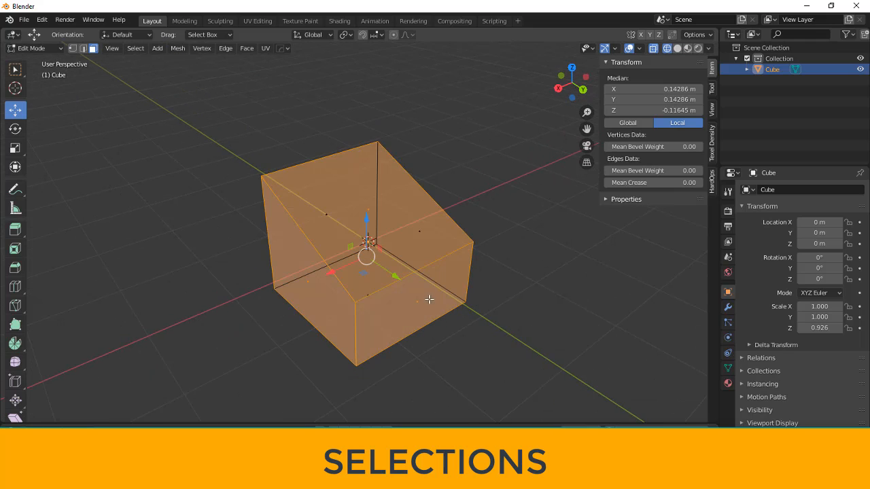
{"action": "left_click", "coordinate": [430, 299]}
{"action": "left_click", "coordinate": [389, 235]}
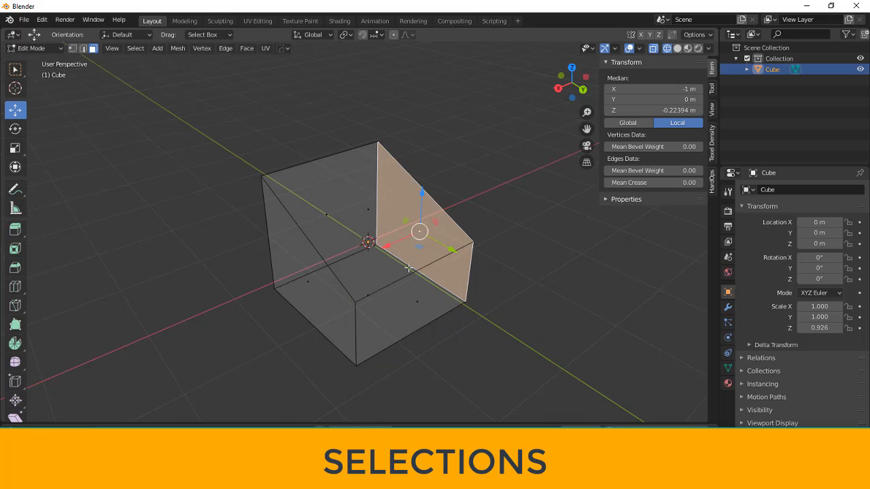
{"action": "left_click", "coordinate": [413, 310]}
- Return to solid shading and select the sloped top face together with the low side face at Y 1 m
{"action": "key", "text": "z"}
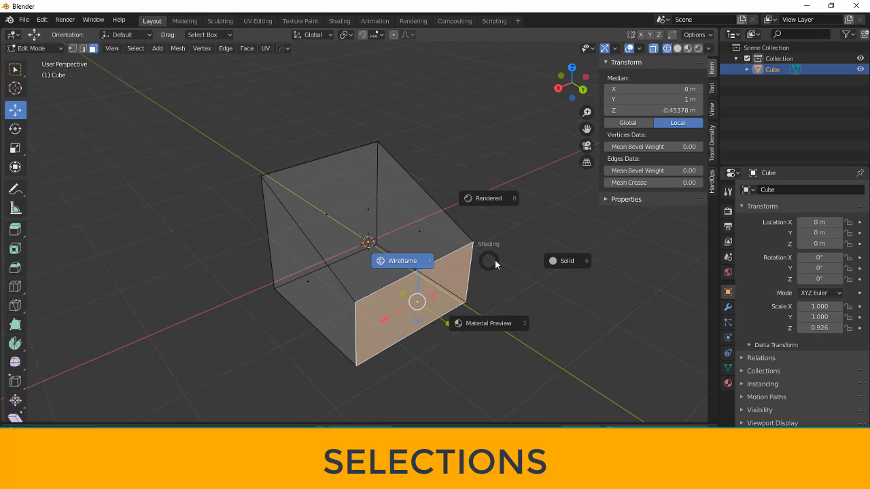
{"action": "left_click", "coordinate": [563, 261]}
{"action": "left_click", "coordinate": [506, 315]}
{"action": "left_click", "coordinate": [400, 238]}
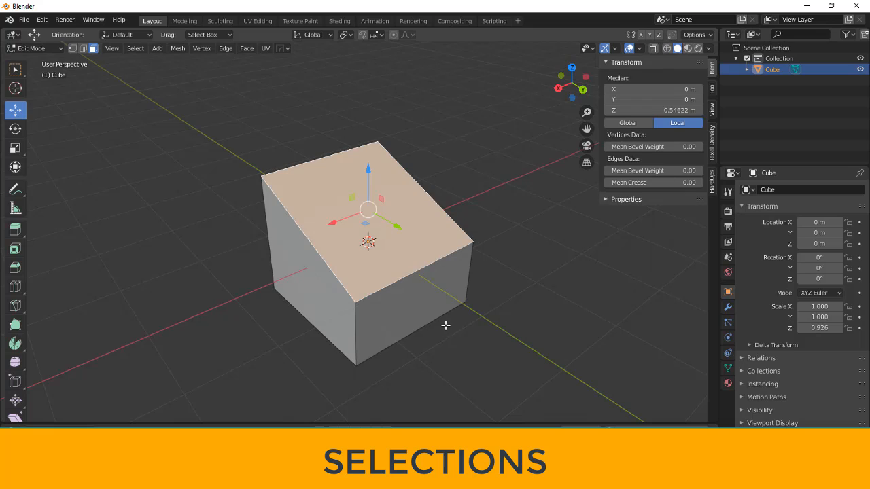
{"action": "left_click", "coordinate": [416, 303], "text": "shift"}
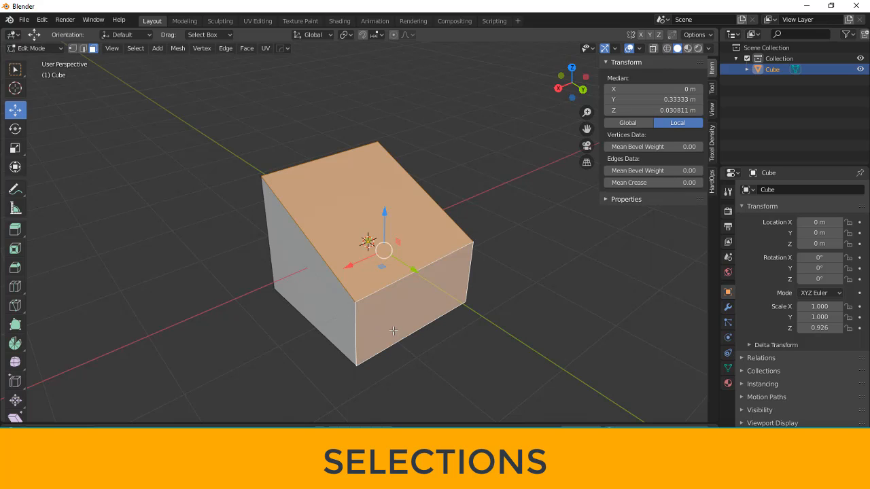
- Select the face loop running through the sloped top, the low side at Y 1 m, the bottom and the tall side at Y -1 m
{"action": "left_click", "coordinate": [525, 362]}
{"action": "middle_click_drag", "start_coordinate": [409, 360], "coordinate": [408, 234]}
{"action": "key", "text": "a"}
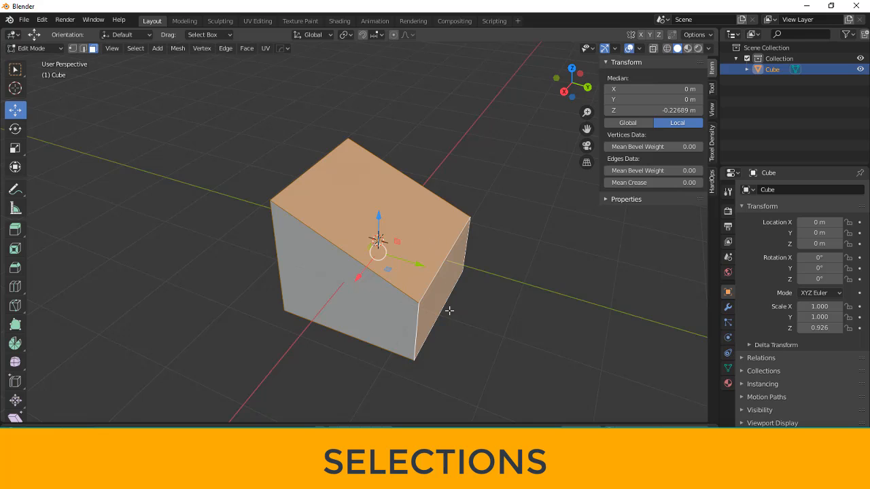
{"action": "middle_click_drag", "start_coordinate": [309, 335], "coordinate": [338, 329]}
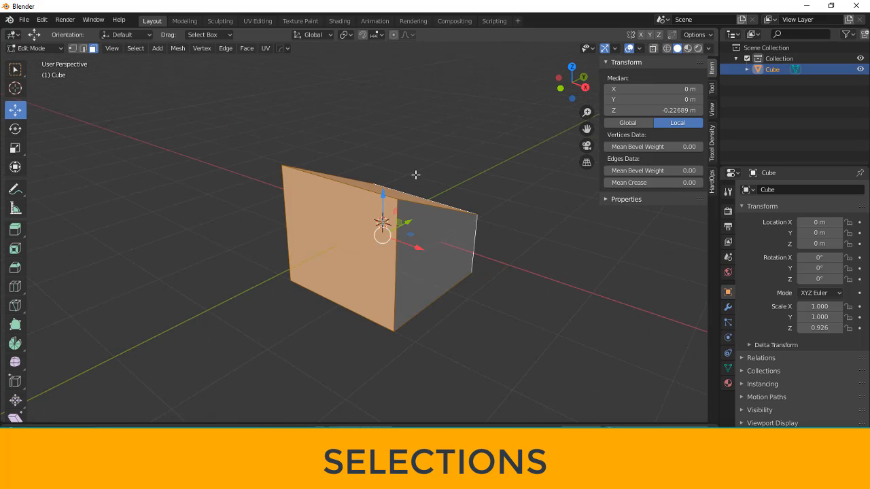
{"action": "middle_click_drag", "start_coordinate": [416, 175], "coordinate": [363, 156]}
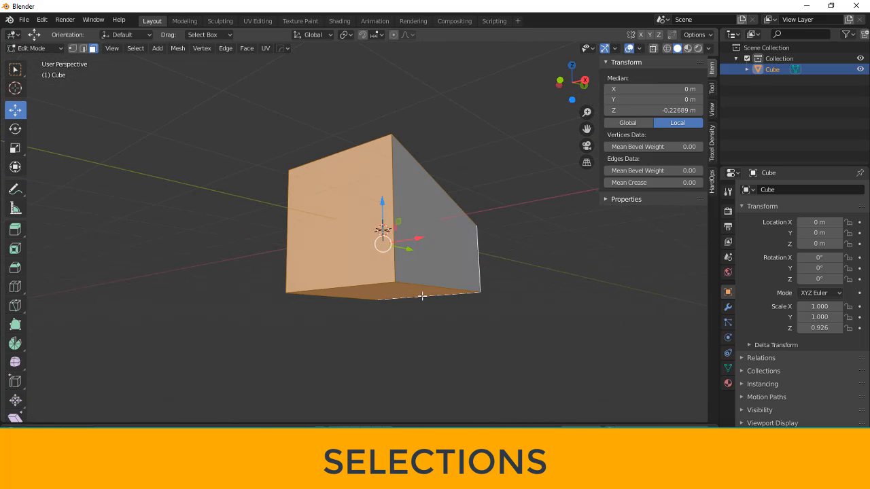
{"action": "middle_click_drag", "start_coordinate": [421, 296], "coordinate": [365, 249]}
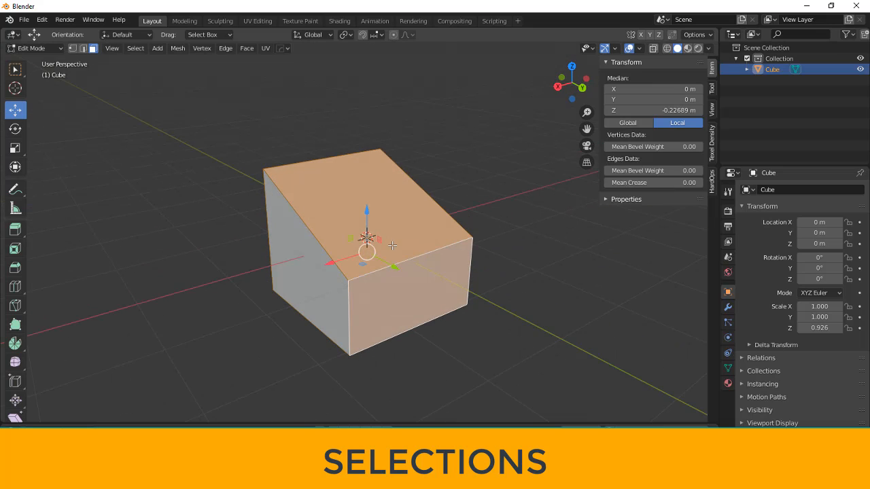
{"action": "middle_click_drag", "start_coordinate": [301, 175], "coordinate": [406, 193]}
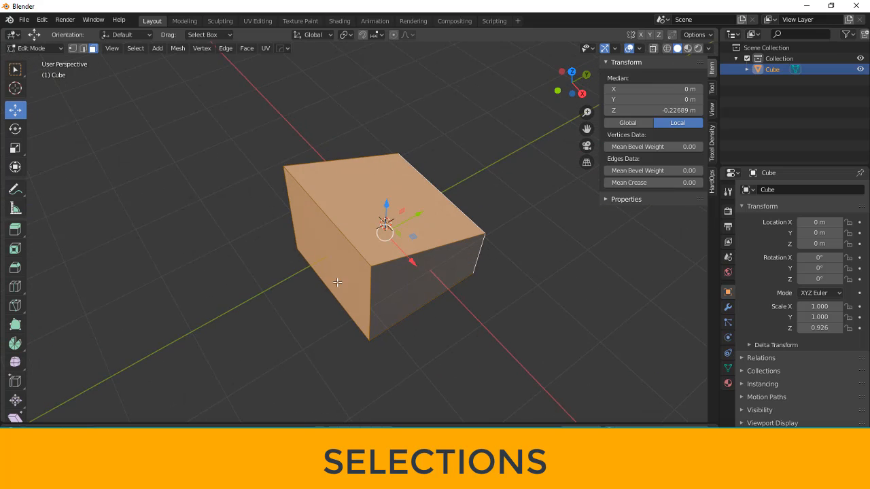
{"action": "middle_click_drag", "start_coordinate": [417, 313], "coordinate": [347, 239]}
- Select the low side face at Y 1 m and extend the selection along the shortest path to the tall opposite side face
{"action": "left_click", "coordinate": [363, 417]}
{"action": "left_click", "coordinate": [394, 301]}
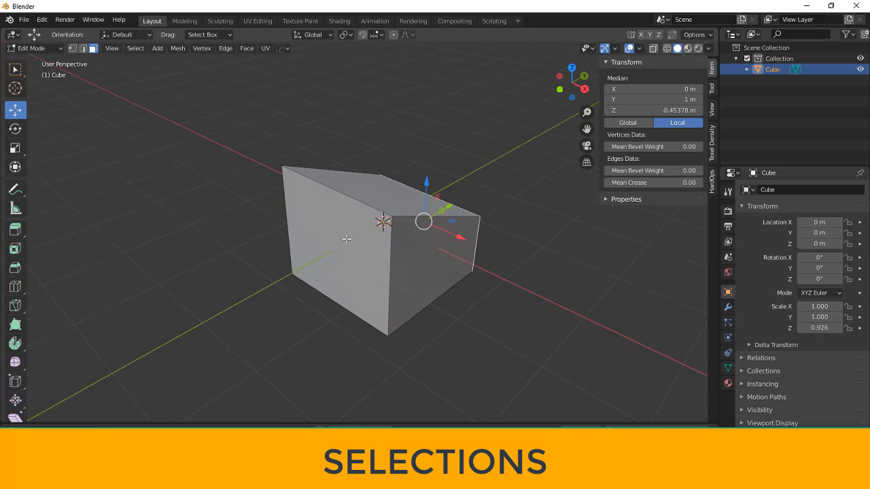
{"action": "left_click", "coordinate": [343, 243], "text": "ctrl"}
- Reselect the low side face at Y 1 m, pick the shortest path across the sloped top to the tall side, and check the selected faces
{"action": "middle_click_drag", "start_coordinate": [397, 292], "coordinate": [266, 287]}
{"action": "left_click", "coordinate": [413, 297]}
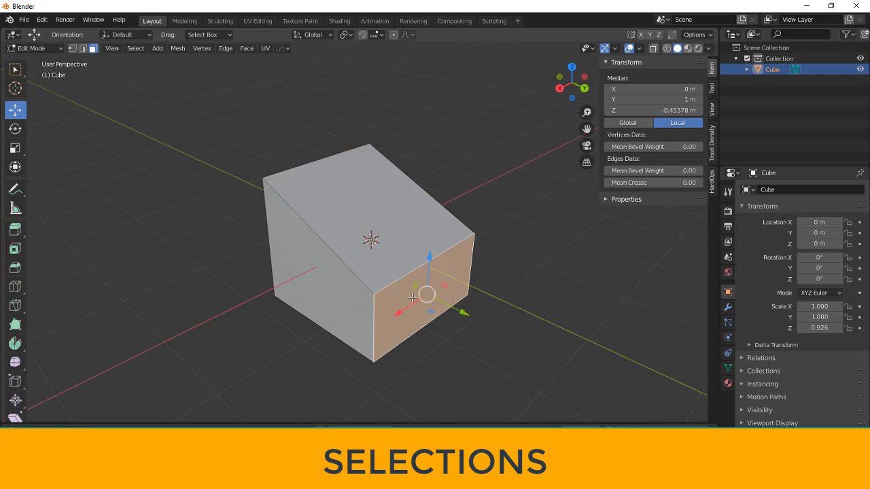
{"action": "middle_click_drag", "start_coordinate": [427, 295], "coordinate": [379, 278]}
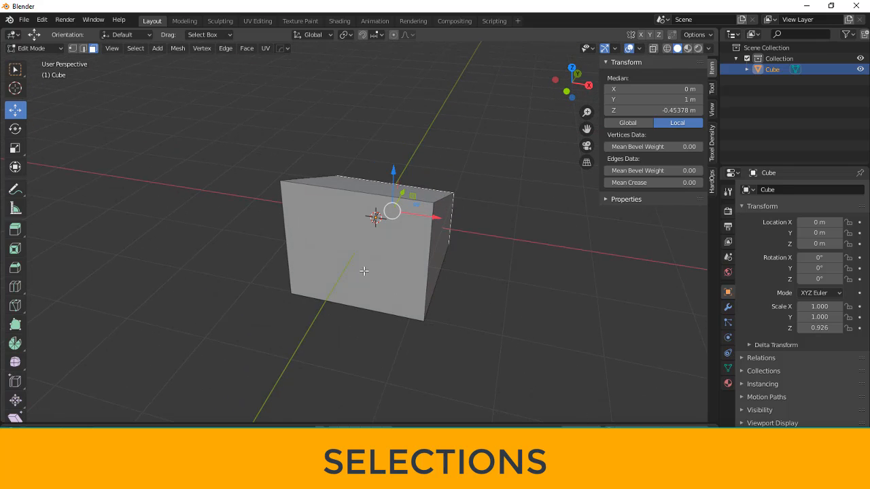
{"action": "left_click", "coordinate": [363, 270], "text": "ctrl"}
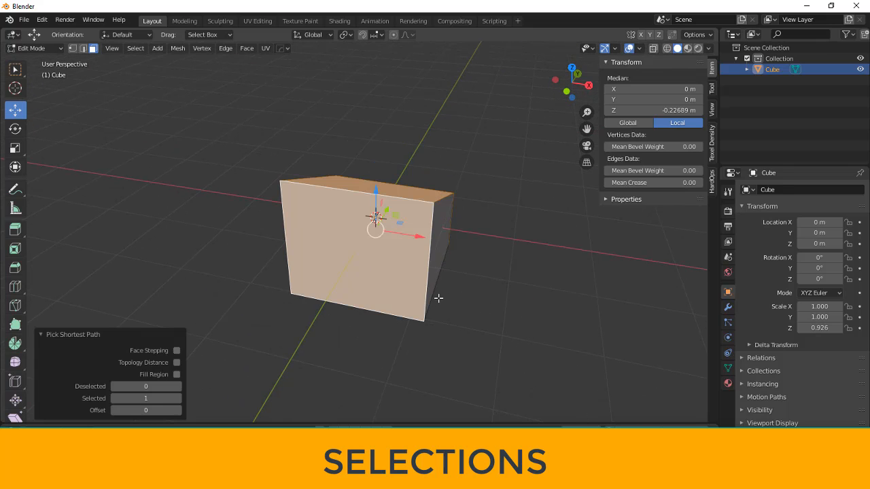
{"action": "middle_click_drag", "start_coordinate": [439, 297], "coordinate": [390, 270]}
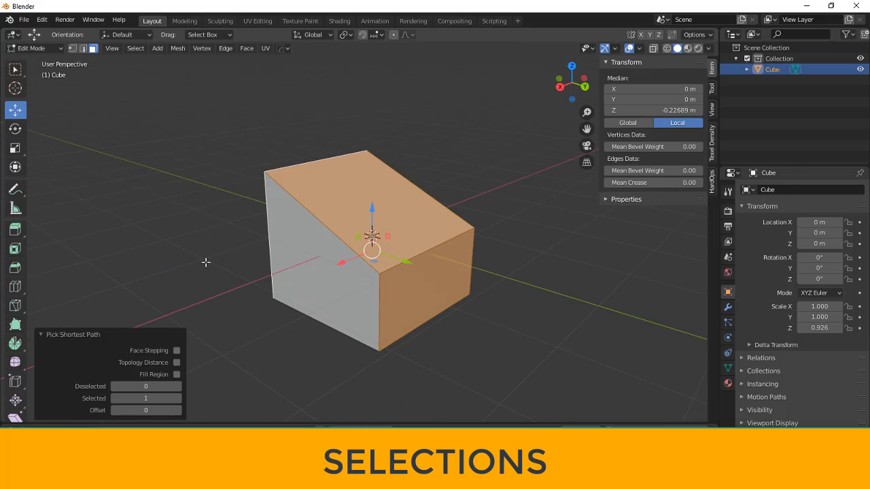
{"action": "middle_click_drag", "start_coordinate": [206, 263], "coordinate": [328, 252]}
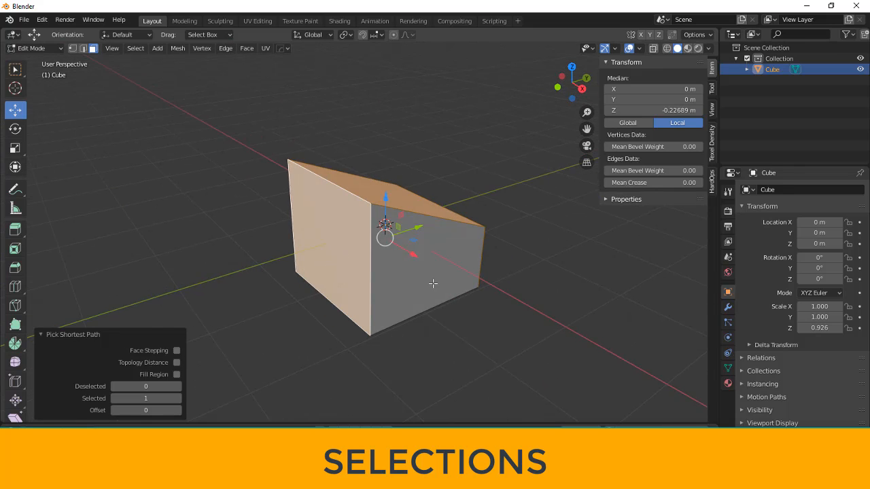
{"action": "mouse_move", "coordinate": [433, 283]}
{"action": "middle_mouse_down"}
{"action": "mouse_move", "coordinate": [396, 301]}
{"action": "mouse_move", "coordinate": [424, 284]}
{"action": "middle_mouse_up"}
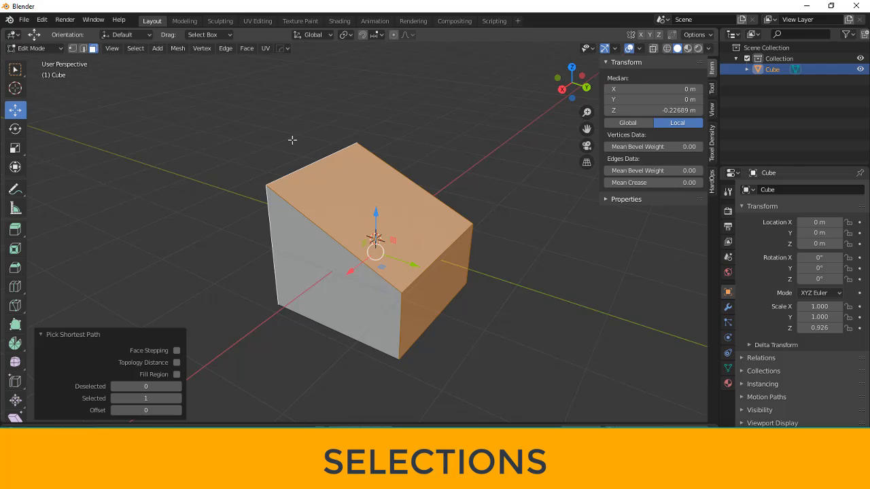
{"action": "middle_click_drag", "start_coordinate": [317, 379], "coordinate": [410, 226]}
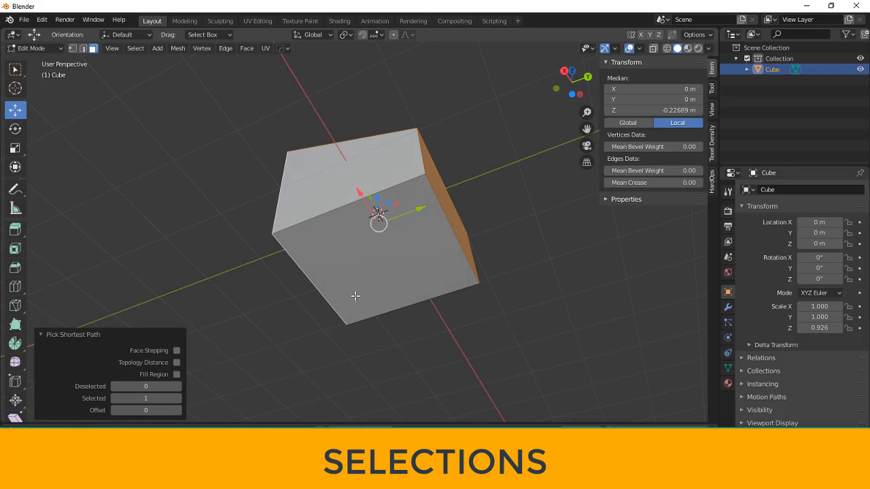
{"action": "middle_click_drag", "start_coordinate": [456, 188], "coordinate": [439, 298]}
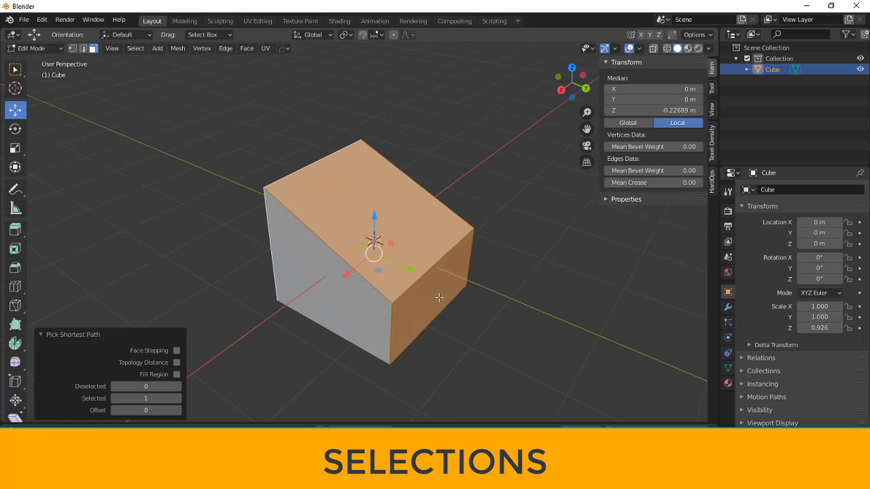
- In edge selection, multi-select the slope's lower and upper edges and the bottom edge at Y 1 m, and deselect the slope's lower edge
{"action": "left_click", "coordinate": [80, 50]}
{"action": "left_click", "coordinate": [156, 297]}
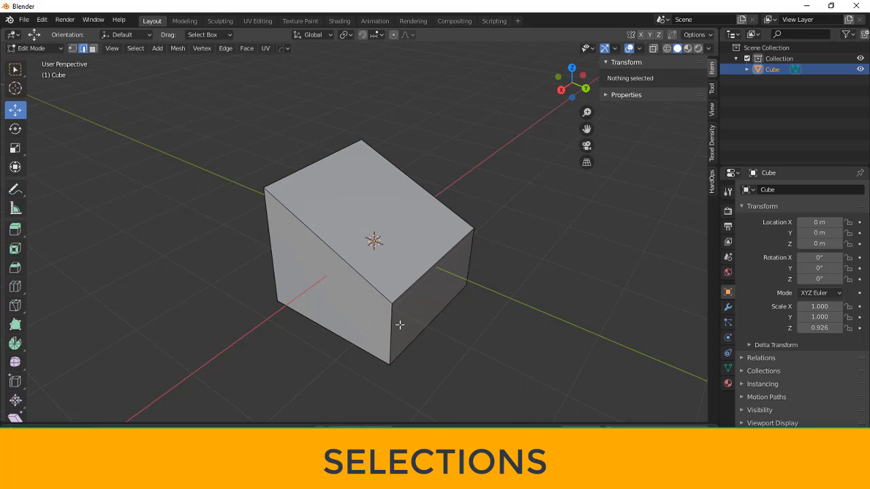
{"action": "left_click", "coordinate": [407, 290]}
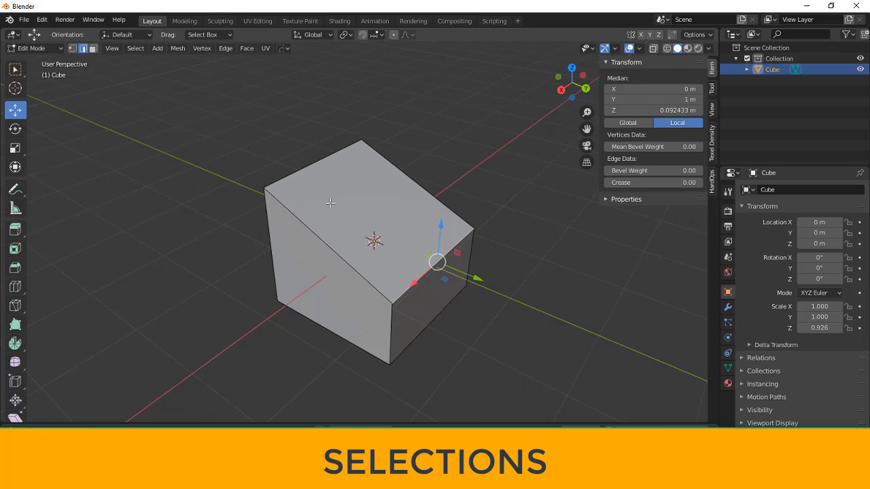
{"action": "left_click", "coordinate": [297, 172], "text": "shift"}
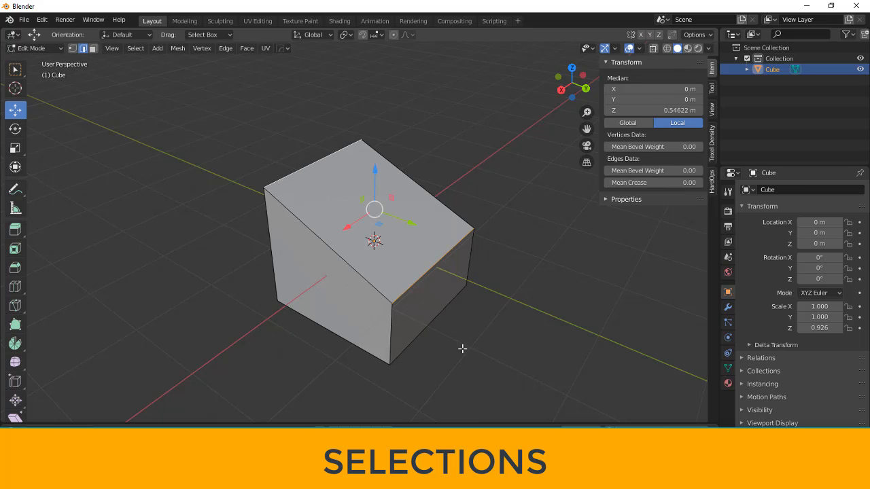
{"action": "left_click", "coordinate": [417, 334], "text": "shift"}
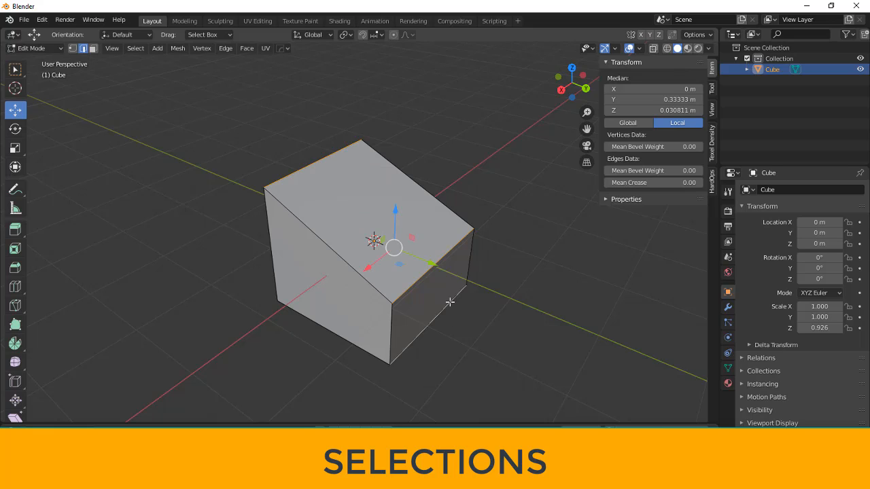
{"action": "left_click", "coordinate": [417, 281], "text": "shift"}
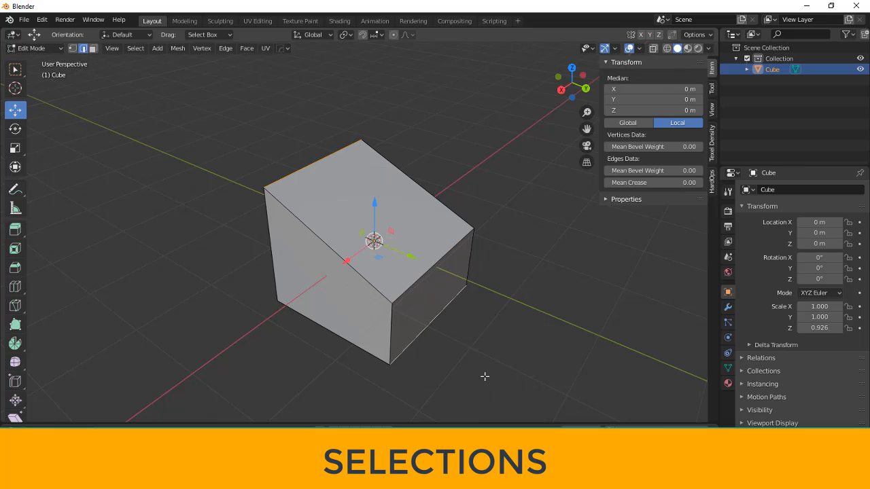
- Select single edges in turn: the bottom edge at Y 1 m, the slope's lower edge, the sloped edge at X -1 m, and the lower edge again
{"action": "left_click", "coordinate": [445, 308]}
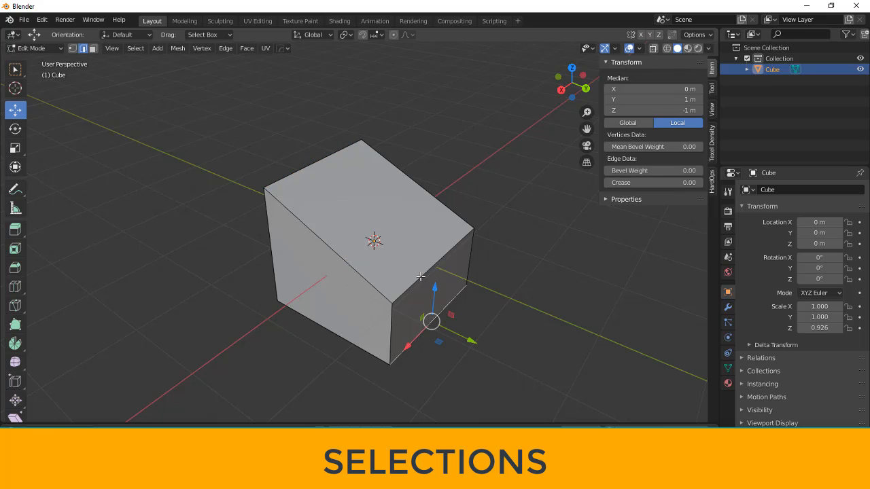
{"action": "left_click", "coordinate": [420, 276]}
{"action": "middle_click_drag", "start_coordinate": [470, 334], "coordinate": [335, 277]}
{"action": "left_click", "coordinate": [347, 223]}
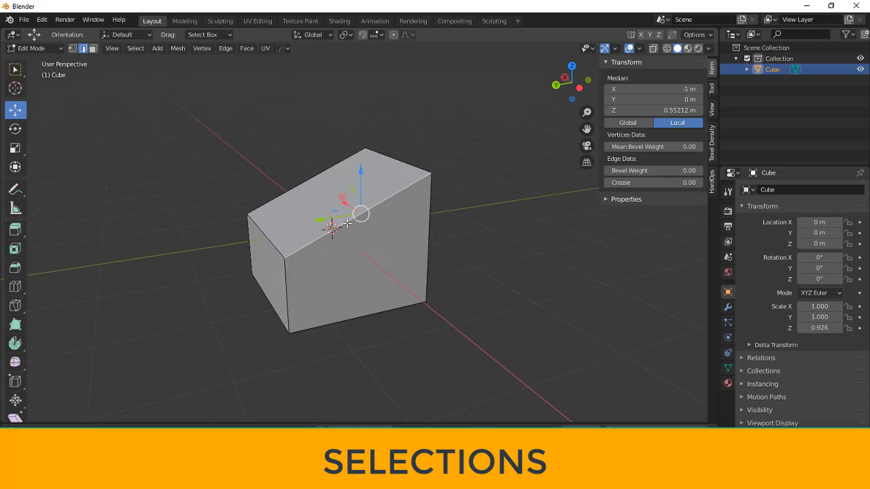
{"action": "middle_click_drag", "start_coordinate": [422, 284], "coordinate": [390, 197]}
{"action": "middle_click_drag", "start_coordinate": [445, 220], "coordinate": [467, 259]}
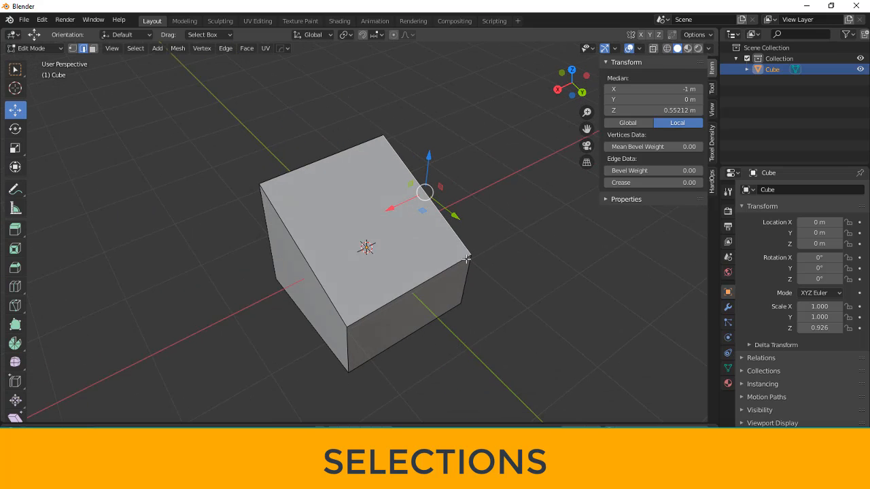
{"action": "left_click", "coordinate": [416, 287]}
- Select the slope's upper edge at Y -1 m, extend along the shortest path to the bottom edge at Y 1 m, and check the path
{"action": "middle_click_drag", "start_coordinate": [256, 317], "coordinate": [305, 188]}
{"action": "left_click", "coordinate": [305, 188]}
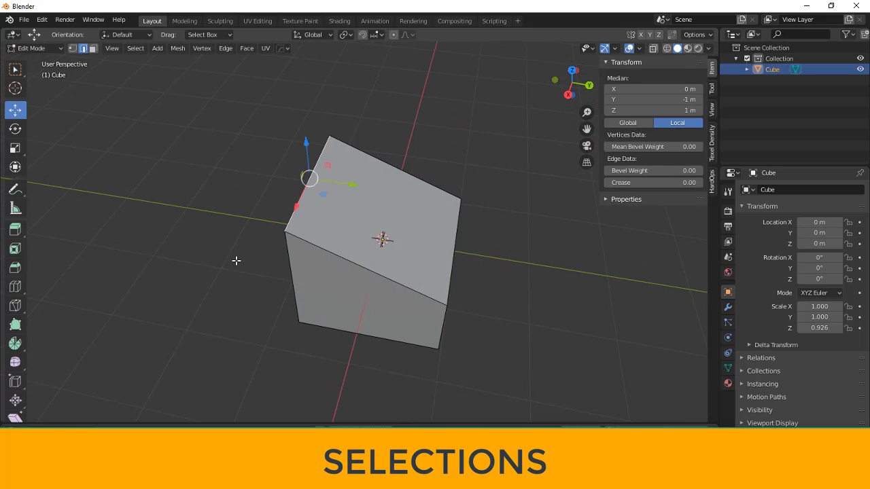
{"action": "middle_click_drag", "start_coordinate": [235, 258], "coordinate": [339, 302]}
{"action": "middle_click_drag", "start_coordinate": [326, 331], "coordinate": [415, 272]}
{"action": "left_click", "coordinate": [459, 288], "text": "shift"}
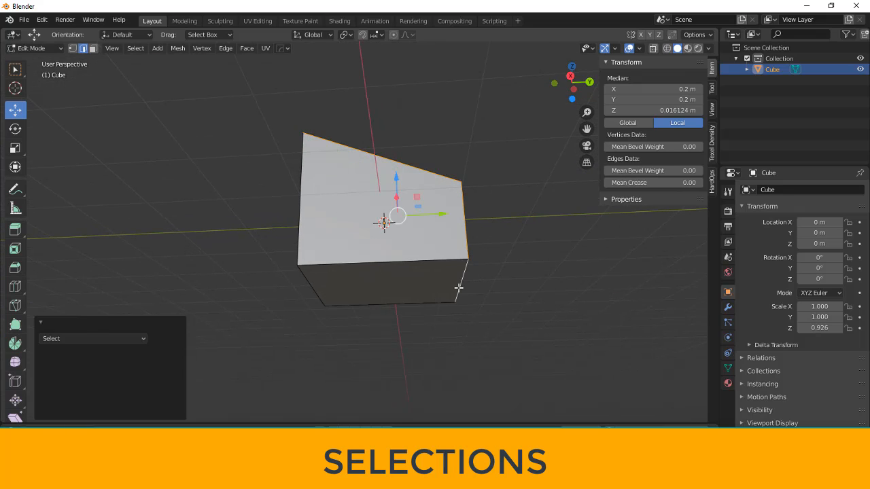
{"action": "left_click", "coordinate": [459, 289], "text": "ctrl"}
{"action": "middle_click_drag", "start_coordinate": [490, 199], "coordinate": [437, 217]}
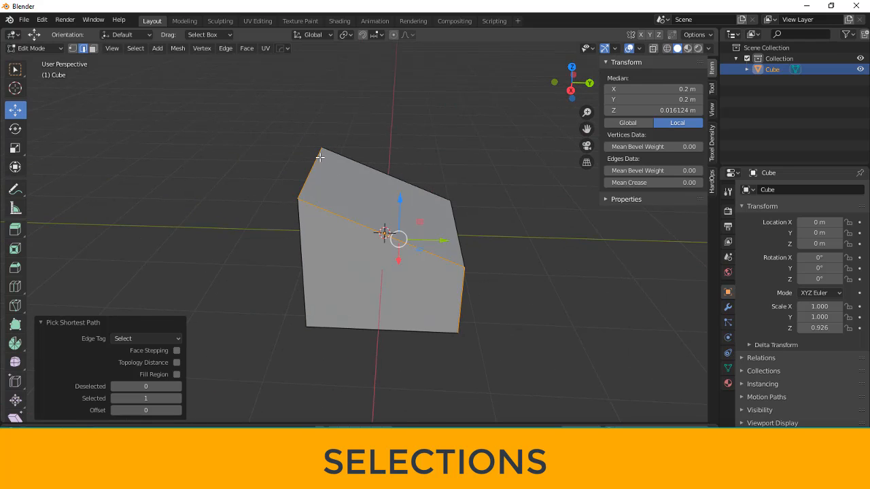
{"action": "middle_click_drag", "start_coordinate": [499, 297], "coordinate": [393, 287]}
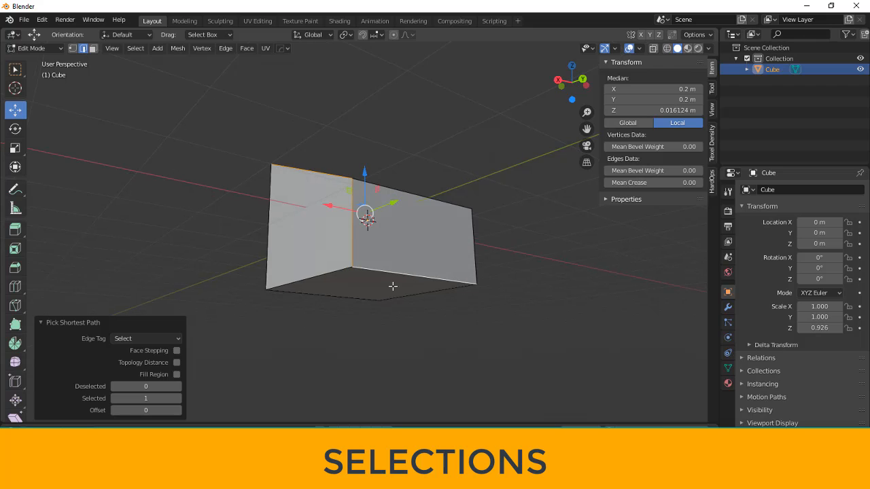
{"action": "middle_click_drag", "start_coordinate": [411, 194], "coordinate": [445, 198]}
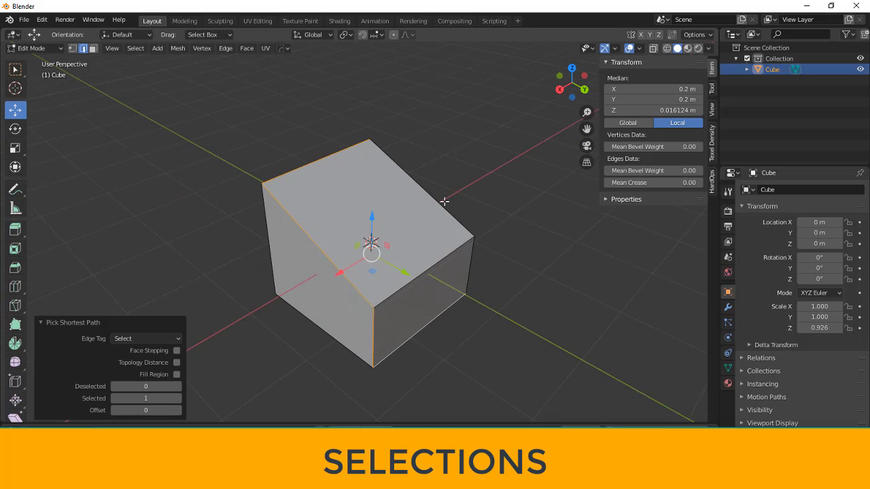
- Select only the sloped edge at X -1 m and return to Object Mode
{"action": "left_click", "coordinate": [445, 198]}
{"action": "scroll", "coordinate": [444, 198], "scroll_direction": "up", "scroll_amount": 1}
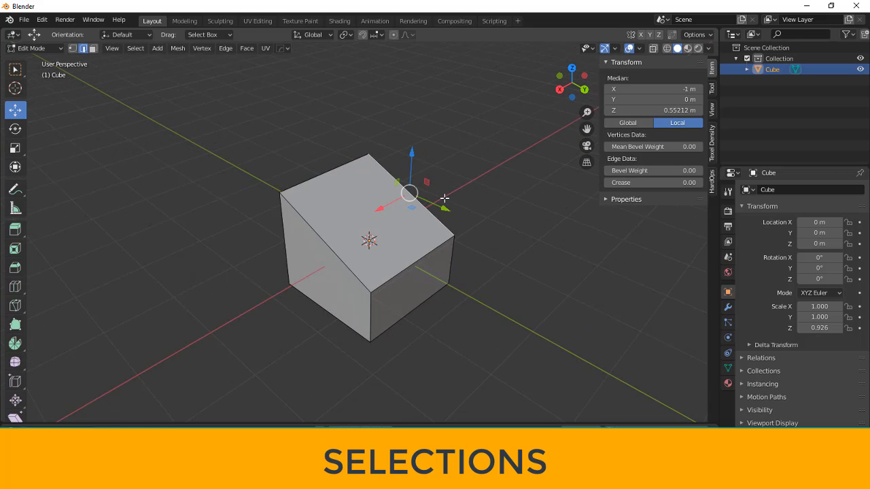
{"action": "left_click", "coordinate": [50, 48]}
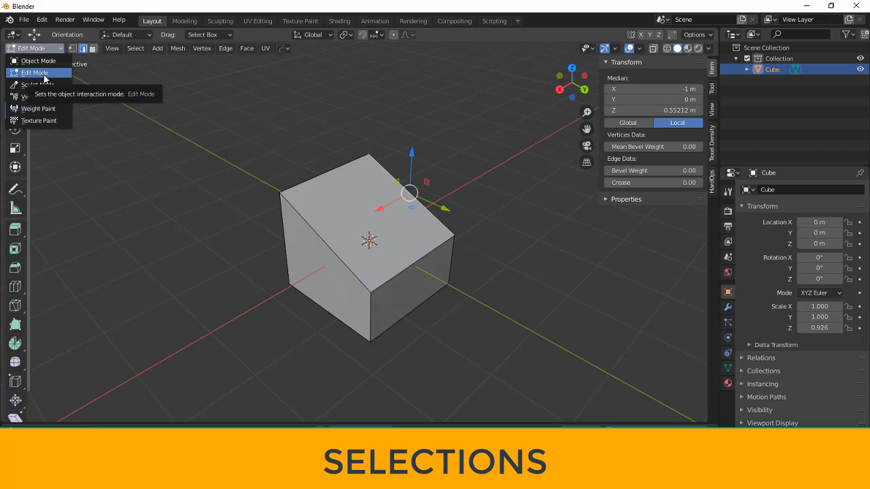
{"action": "left_click", "coordinate": [44, 61]}
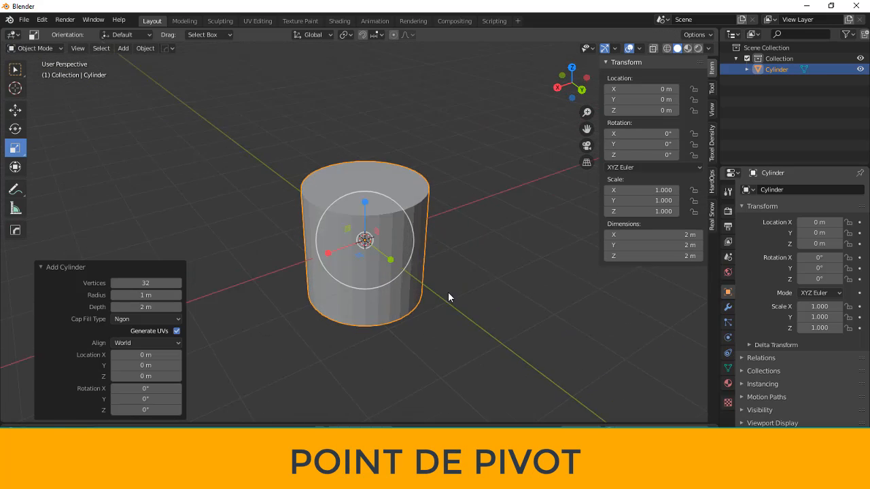
- Activate the Move tool on the cylinder and examine its pivot point from several angles
{"action": "mouse_move", "coordinate": [448, 297]}
{"action": "middle_mouse_down"}
{"action": "mouse_move", "coordinate": [471, 295]}
{"action": "mouse_move", "coordinate": [435, 298]}
{"action": "middle_mouse_up"}
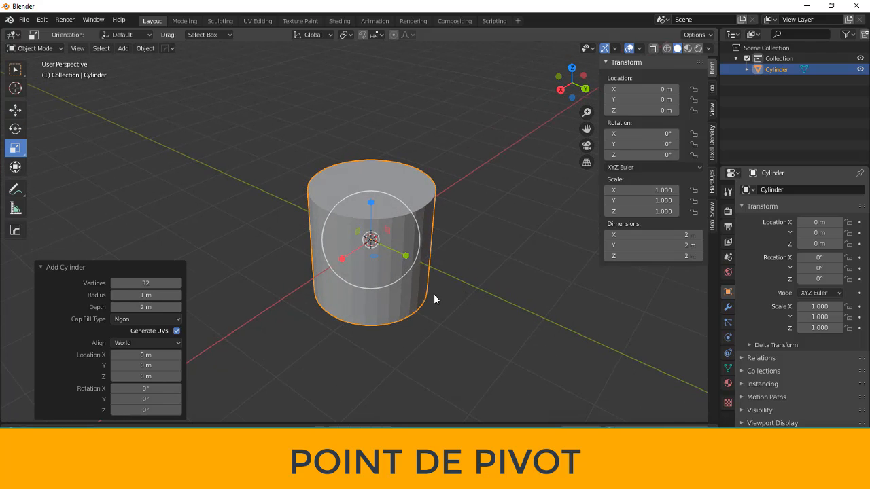
{"action": "scroll", "coordinate": [433, 298], "scroll_direction": "up", "scroll_amount": 1}
{"action": "middle_click_drag", "start_coordinate": [495, 276], "coordinate": [466, 293]}
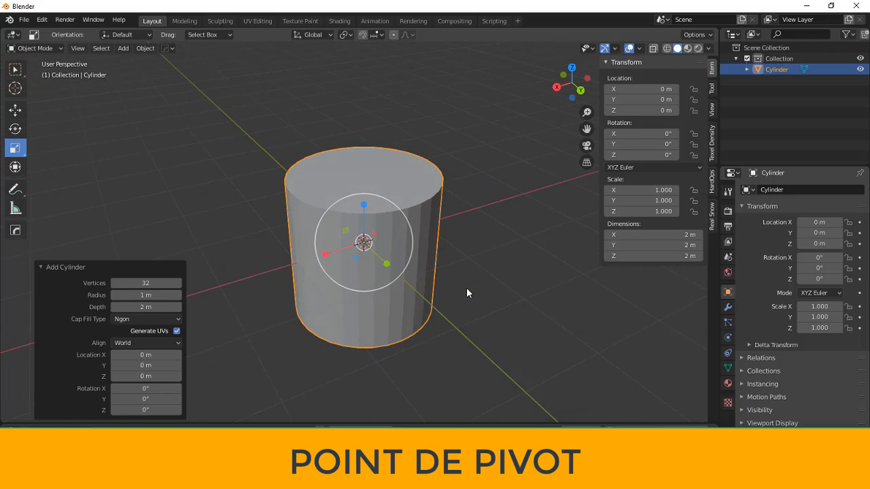
{"action": "left_click", "coordinate": [15, 110]}
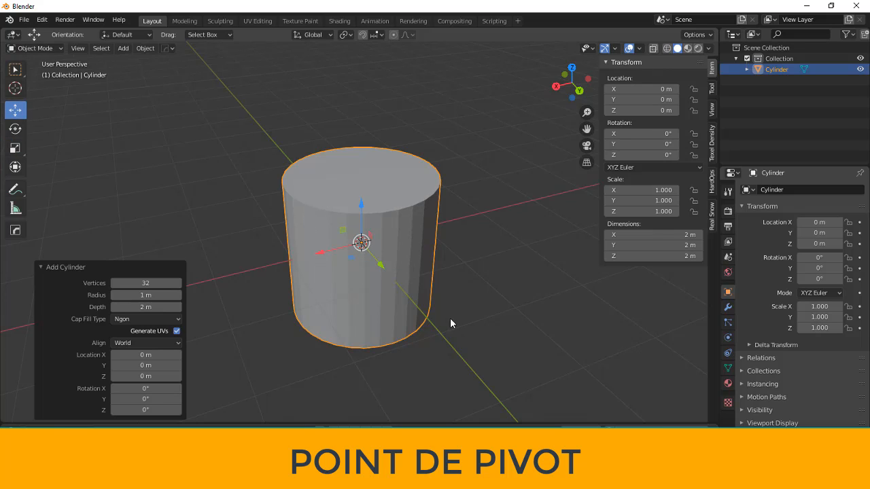
{"action": "middle_click_drag", "start_coordinate": [451, 324], "coordinate": [431, 299]}
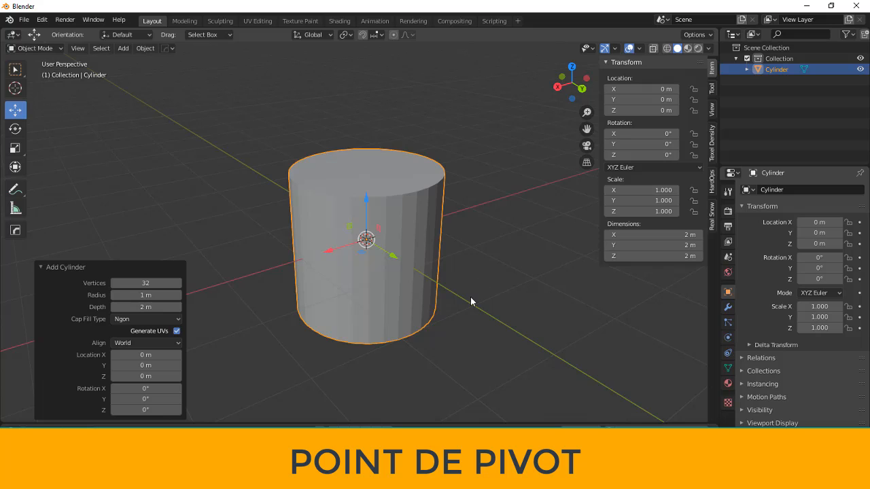
{"action": "middle_click_drag", "start_coordinate": [471, 298], "coordinate": [419, 297]}
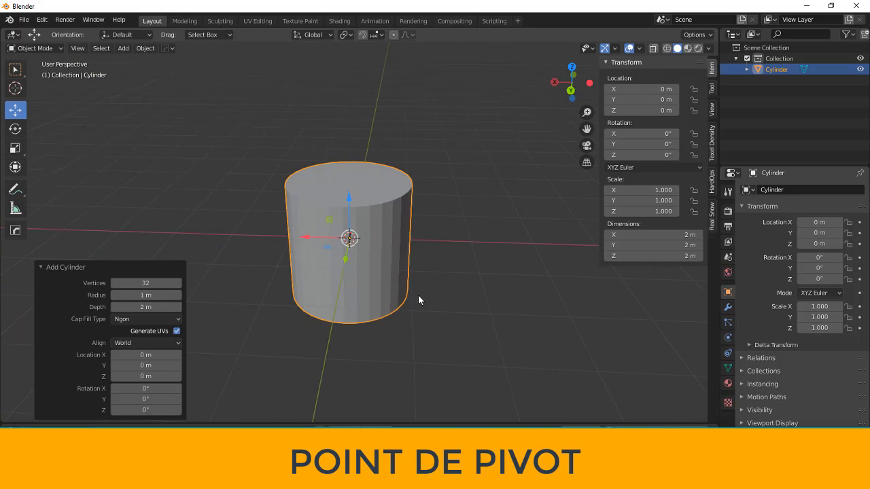
{"action": "scroll", "coordinate": [418, 300], "scroll_direction": "up", "scroll_amount": 2}
{"action": "scroll", "coordinate": [458, 307], "scroll_direction": "down", "scroll_amount": 2}
{"action": "middle_click_drag", "start_coordinate": [418, 329], "coordinate": [441, 313]}
{"action": "scroll", "coordinate": [441, 318], "scroll_direction": "up", "scroll_amount": 1}
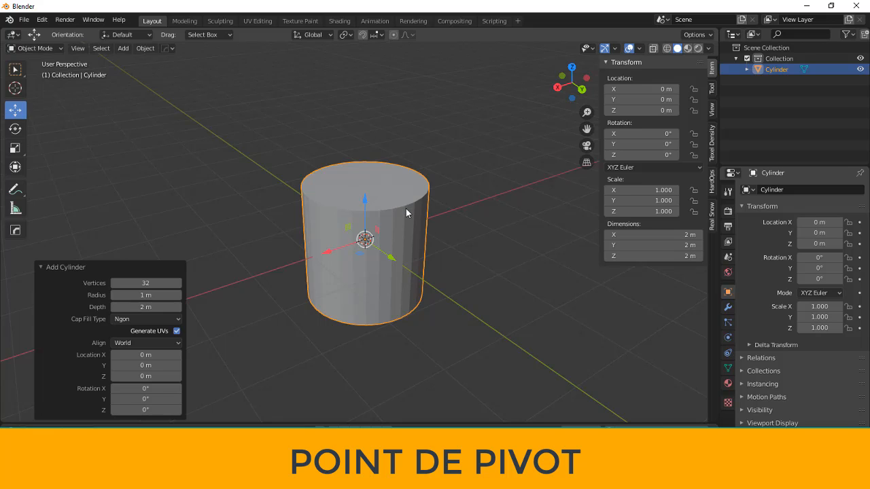
- In Edit Mode, move the cylinder's whole mesh about -2.41 m along the X axis
{"action": "left_click", "coordinate": [34, 48]}
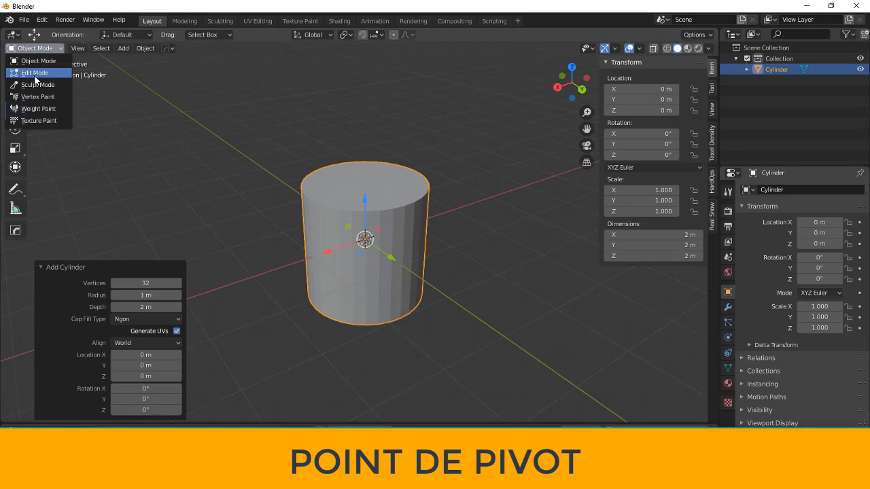
{"action": "left_click", "coordinate": [34, 73]}
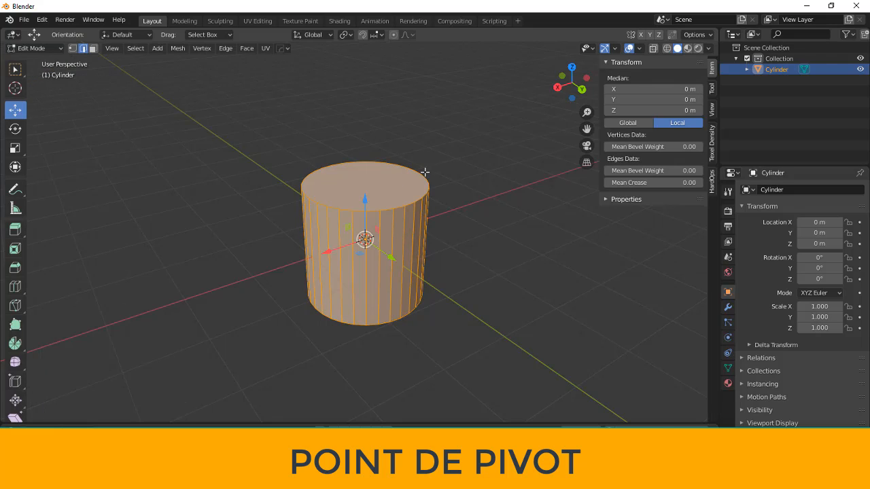
{"action": "left_click_drag", "start_coordinate": [324, 253], "coordinate": [412, 285]}
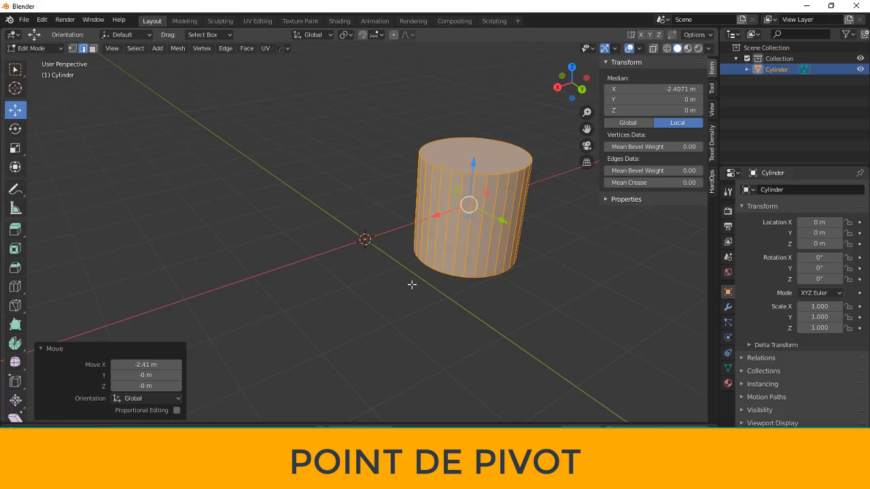
- Return to Object Mode to check where the cylinder's pivot point sits, and undo the mode change
{"action": "left_click", "coordinate": [49, 48]}
{"action": "left_click", "coordinate": [48, 61]}
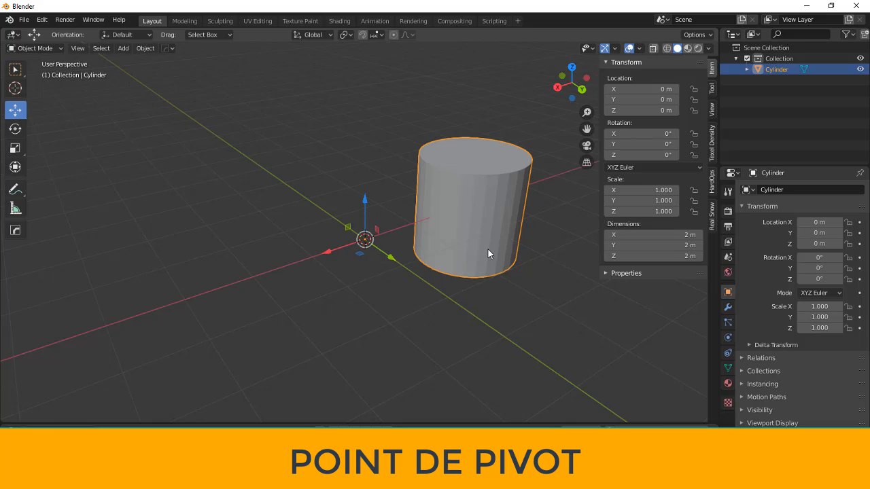
{"action": "key", "text": "ctrl+z"}
{"action": "key", "text": "ctrl+z"}
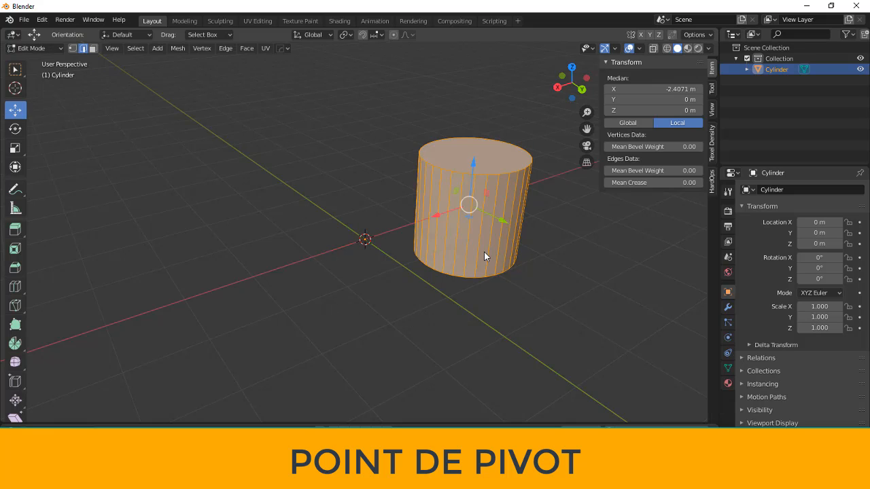
- Select a group of adjacent side faces on the cylinder's -X side in face mode and move them -3.75 m along X
{"action": "middle_click_drag", "start_coordinate": [455, 291], "coordinate": [410, 265]}
{"action": "left_click_drag", "start_coordinate": [431, 205], "coordinate": [402, 249]}
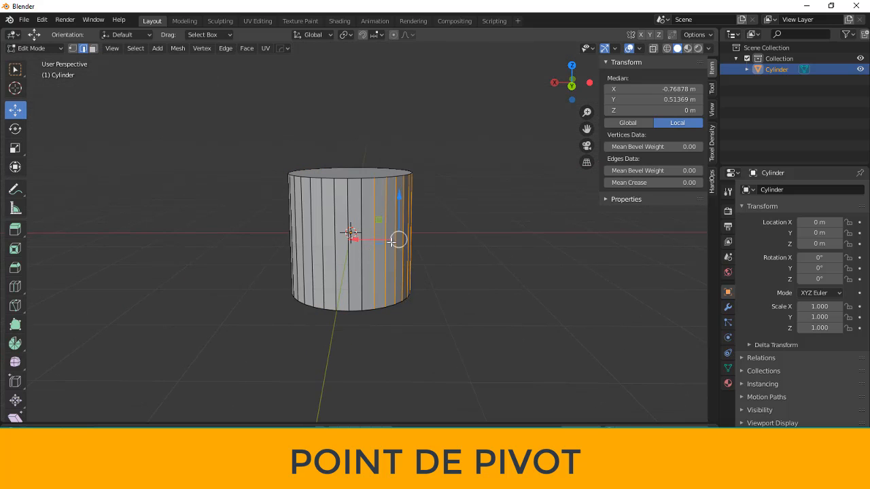
{"action": "middle_click_drag", "start_coordinate": [430, 222], "coordinate": [415, 210]}
{"action": "left_click", "coordinate": [93, 48]}
{"action": "left_click_drag", "start_coordinate": [431, 204], "coordinate": [351, 252]}
{"action": "middle_click_drag", "start_coordinate": [327, 281], "coordinate": [353, 267]}
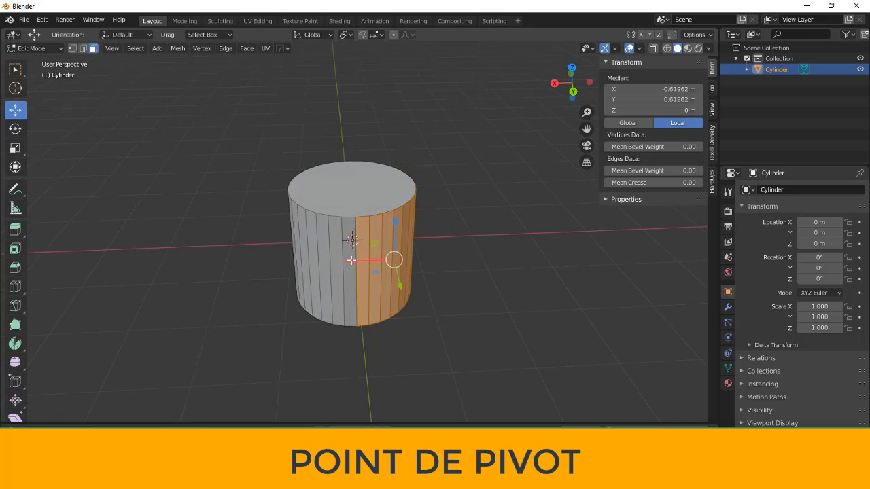
{"action": "left_click_drag", "start_coordinate": [350, 260], "coordinate": [457, 280]}
{"action": "middle_click_drag", "start_coordinate": [457, 280], "coordinate": [413, 307]}
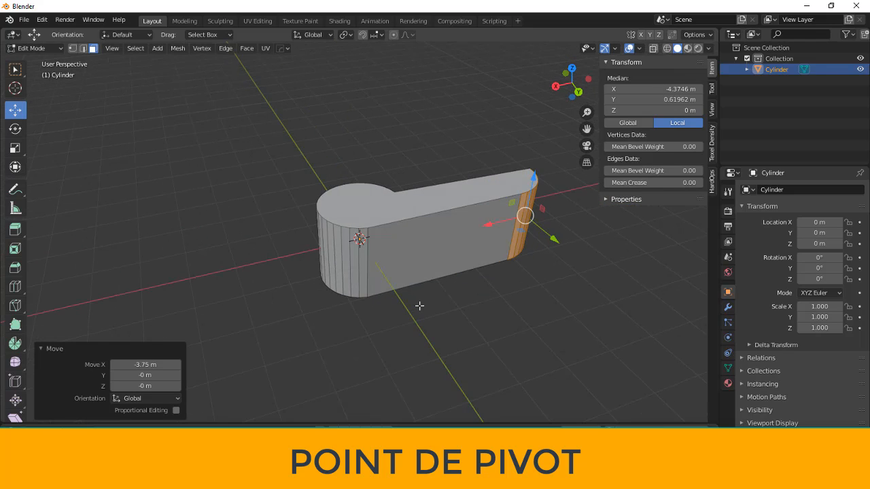
- Return to Object Mode and examine the stretched cylinder's pivot point from several angles
{"action": "left_click", "coordinate": [47, 46]}
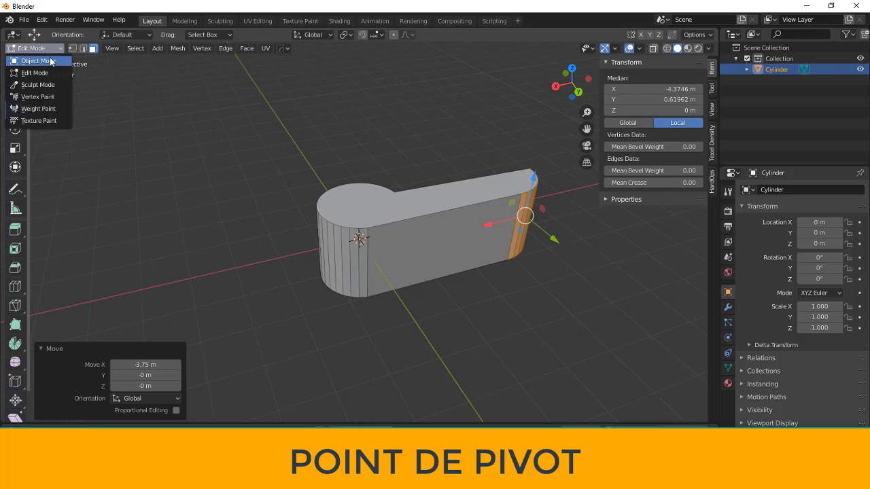
{"action": "left_click", "coordinate": [50, 59]}
{"action": "middle_click_drag", "start_coordinate": [377, 325], "coordinate": [360, 252]}
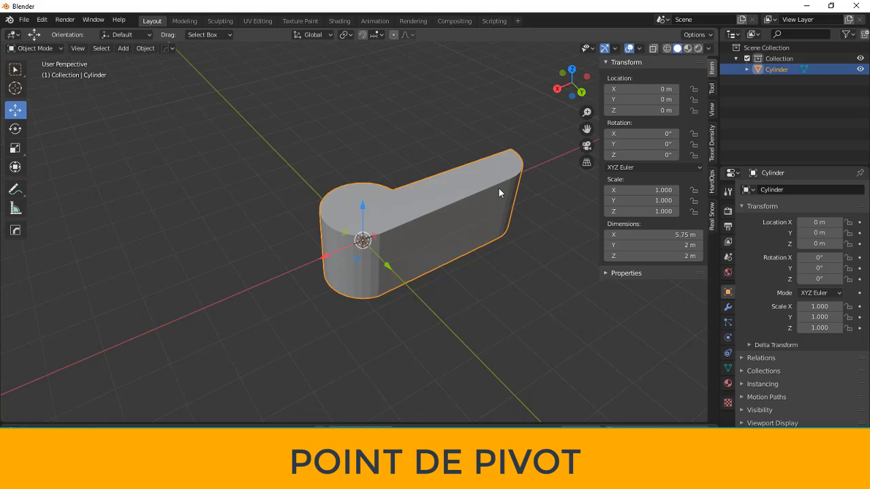
{"action": "middle_click_drag", "start_coordinate": [499, 189], "coordinate": [356, 245]}
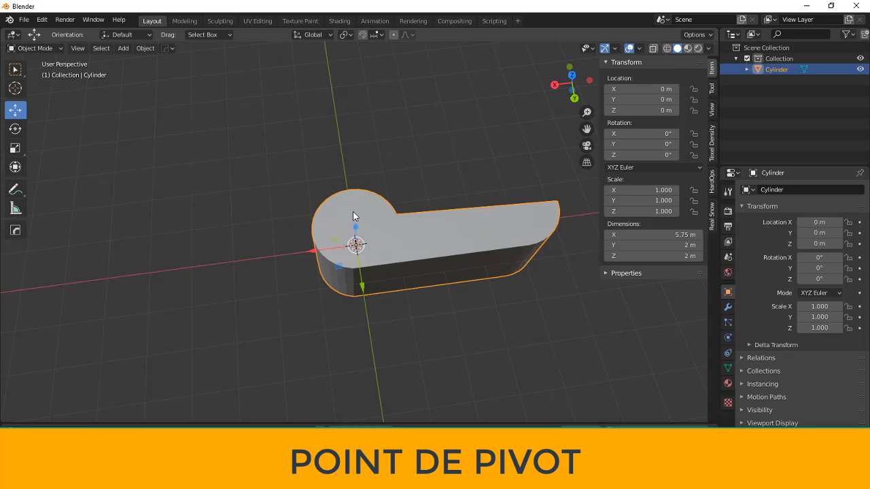
{"action": "middle_click_drag", "start_coordinate": [511, 329], "coordinate": [371, 201]}
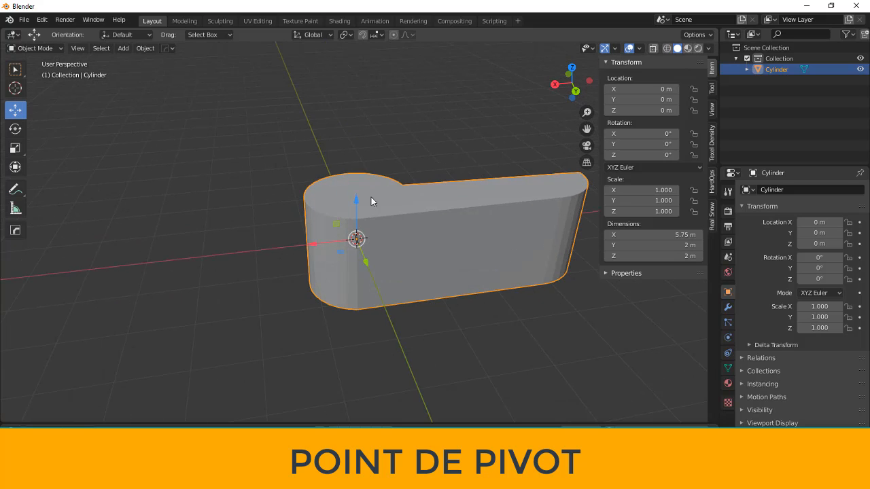
- Set the stretched cylinder's origin with Origin to Geometry
{"action": "left_click", "coordinate": [146, 49]}
{"action": "mouse_move", "coordinate": [157, 71]}
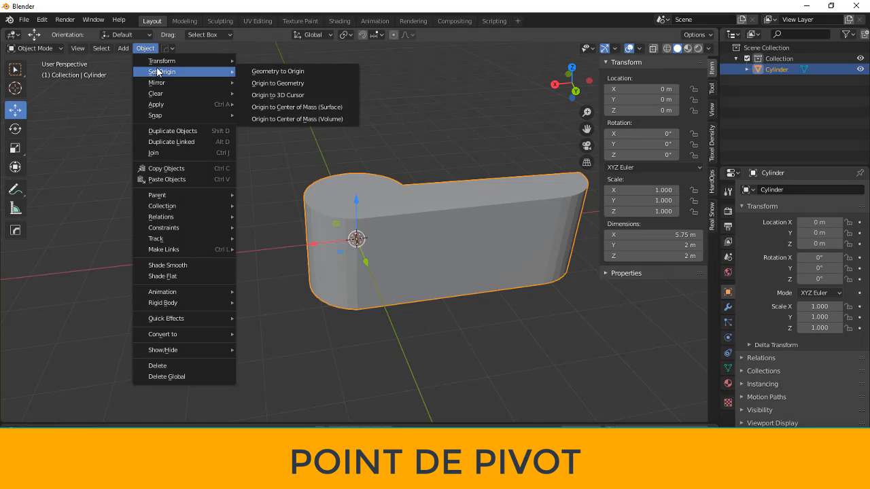
{"action": "left_click", "coordinate": [288, 84]}
{"action": "middle_click_drag", "start_coordinate": [422, 209], "coordinate": [407, 248]}
{"action": "scroll", "coordinate": [412, 253], "scroll_direction": "up", "scroll_amount": 1}
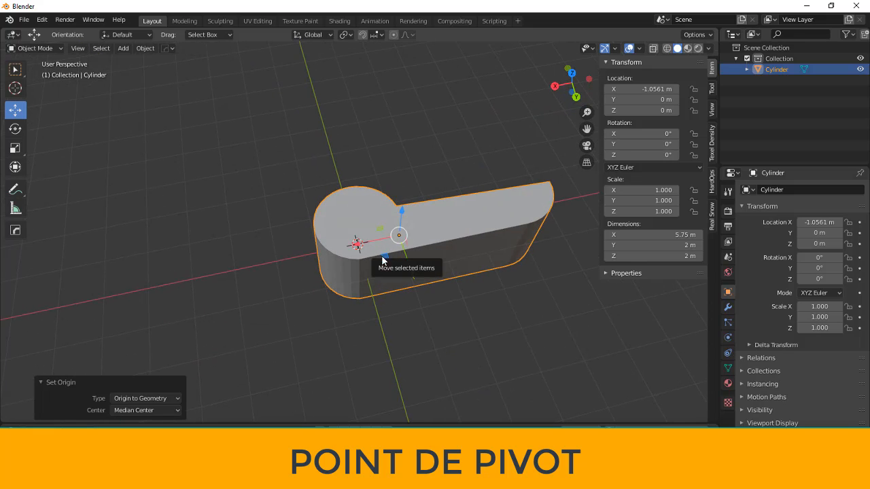
- Move the object about 5.4 m along X and -0.32 m along Y, and examine the 3D cursor at the world origin
{"action": "left_click_drag", "start_coordinate": [382, 259], "coordinate": [163, 291]}
{"action": "middle_click_drag", "start_coordinate": [163, 291], "coordinate": [342, 232]}
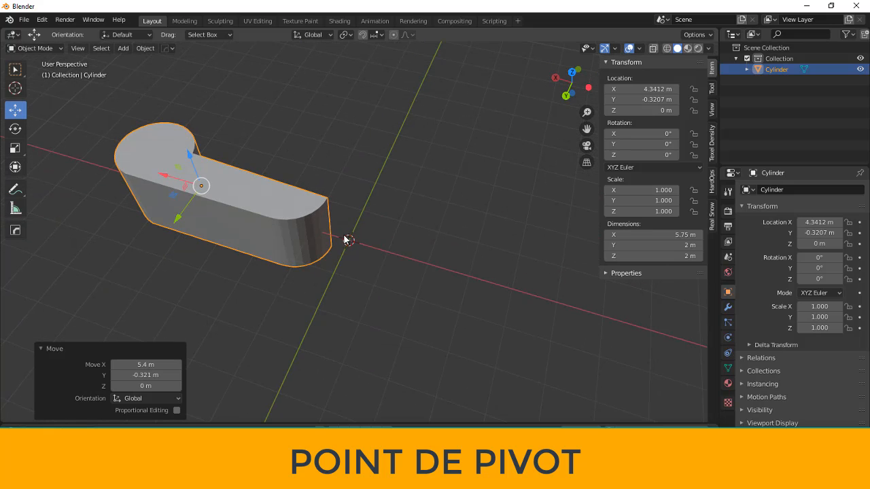
{"action": "middle_click_drag", "start_coordinate": [353, 250], "coordinate": [378, 233]}
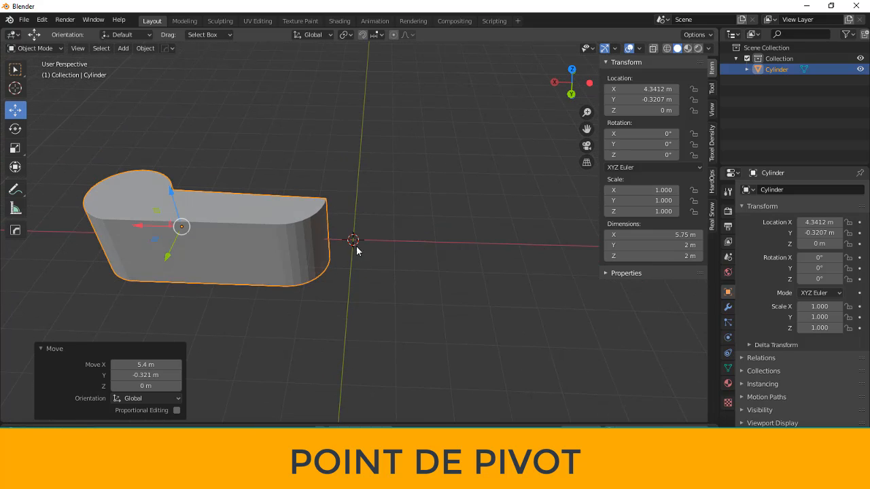
{"action": "middle_click_drag", "start_coordinate": [373, 269], "coordinate": [363, 252]}
{"action": "scroll", "coordinate": [362, 252], "scroll_direction": "up", "scroll_amount": 3}
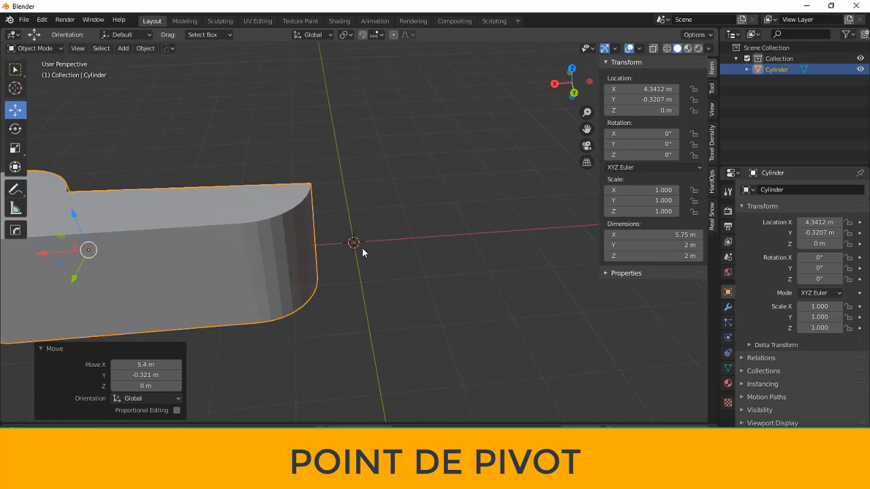
- Reposition the 3D cursor freehand beside the object at about X -2.62 m, Y 1.29 m, Z -0.04 m
{"action": "left_click", "coordinate": [16, 90]}
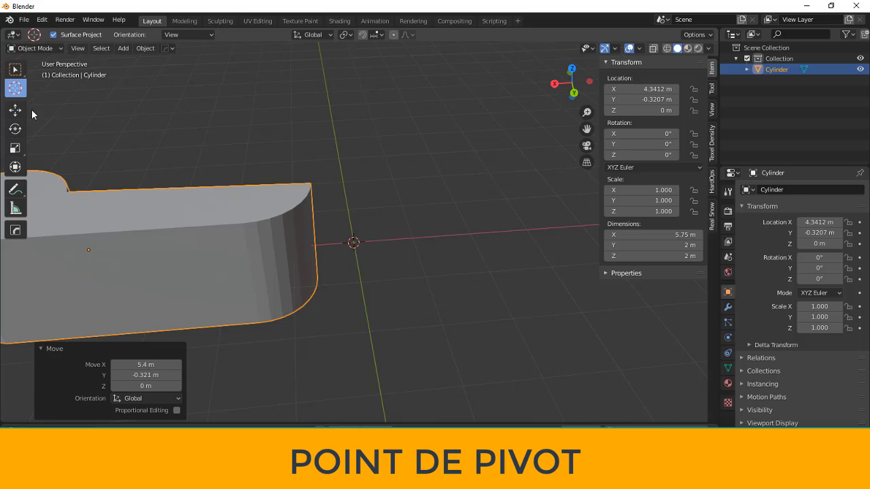
{"action": "left_click_drag", "start_coordinate": [405, 208], "coordinate": [504, 141]}
{"action": "middle_click_drag", "start_coordinate": [447, 193], "coordinate": [419, 168]}
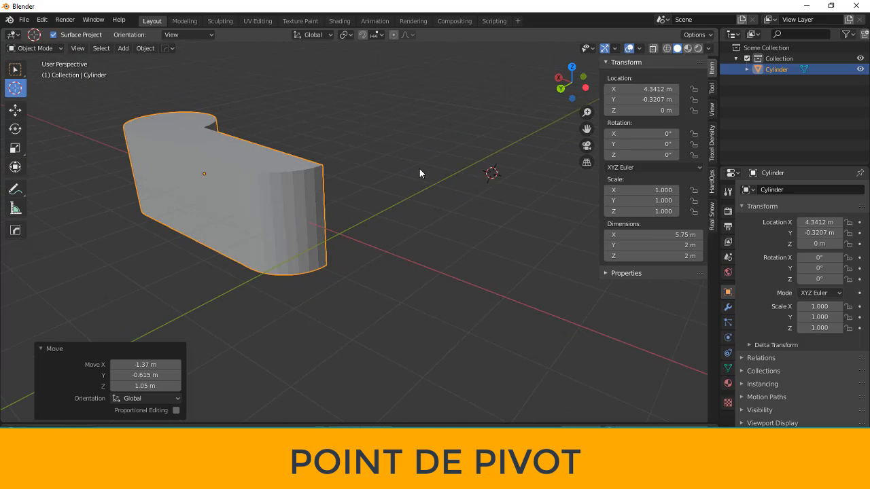
{"action": "left_click_drag", "start_coordinate": [492, 175], "coordinate": [443, 273]}
{"action": "middle_click_drag", "start_coordinate": [285, 267], "coordinate": [472, 240]}
{"action": "left_click_drag", "start_coordinate": [483, 239], "coordinate": [502, 301]}
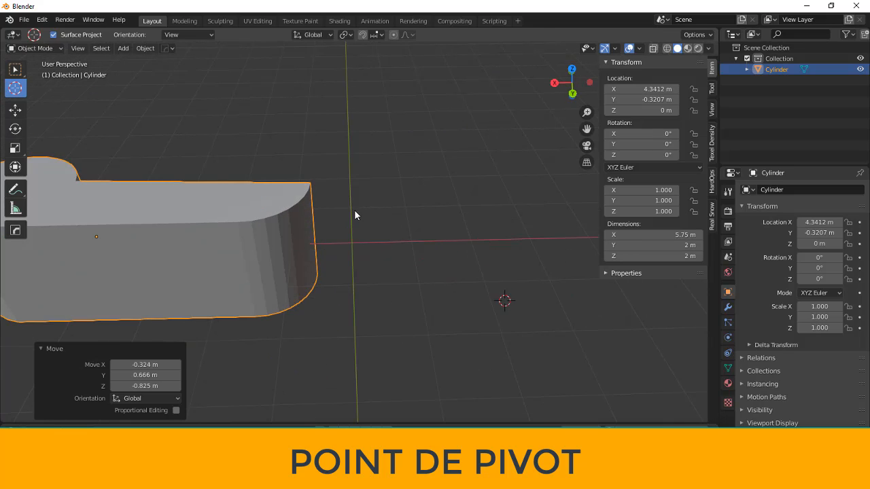
{"action": "scroll", "coordinate": [355, 211], "scroll_direction": "down", "scroll_amount": 4}
{"action": "middle_click_drag", "start_coordinate": [372, 182], "coordinate": [286, 231]}
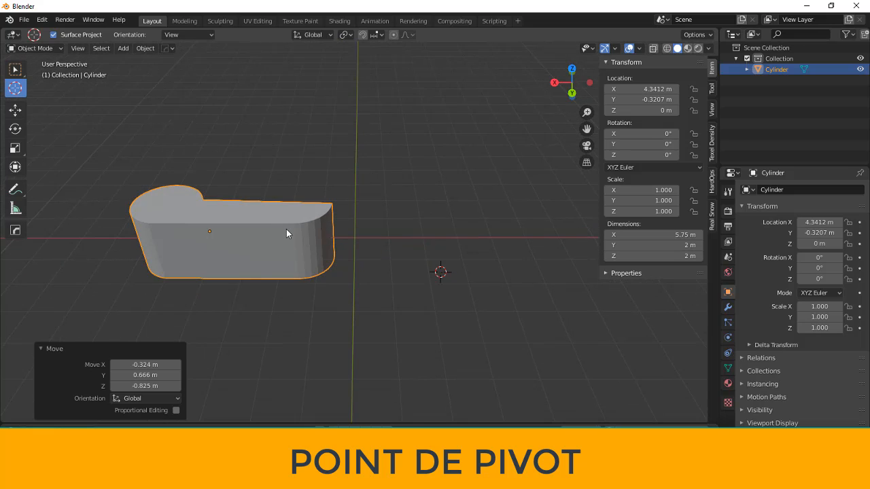
{"action": "left_click_drag", "start_coordinate": [436, 257], "coordinate": [450, 267]}
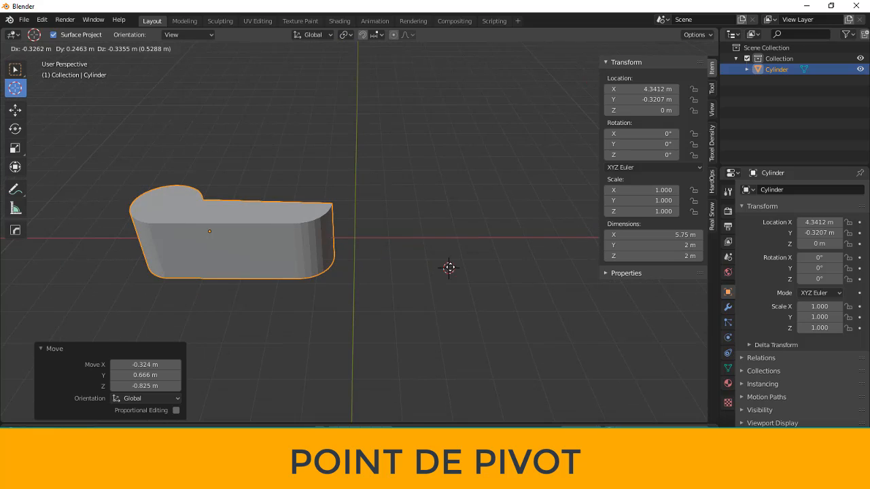
- Set the object's origin to the 3D cursor and rotate the object around it about the Z axis
{"action": "left_click", "coordinate": [15, 109]}
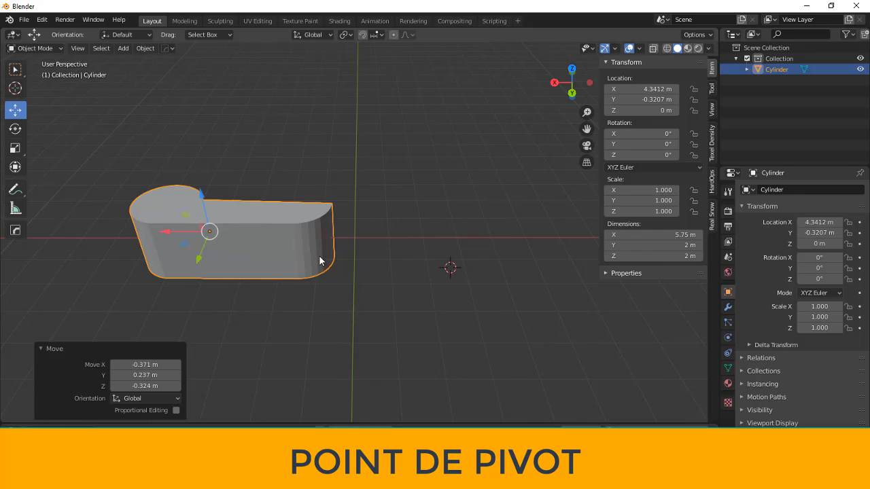
{"action": "left_click", "coordinate": [145, 48]}
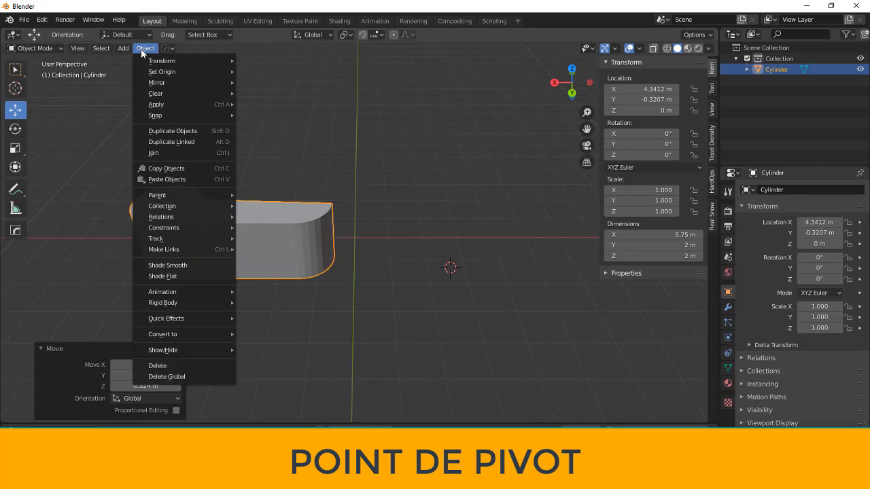
{"action": "mouse_move", "coordinate": [154, 75]}
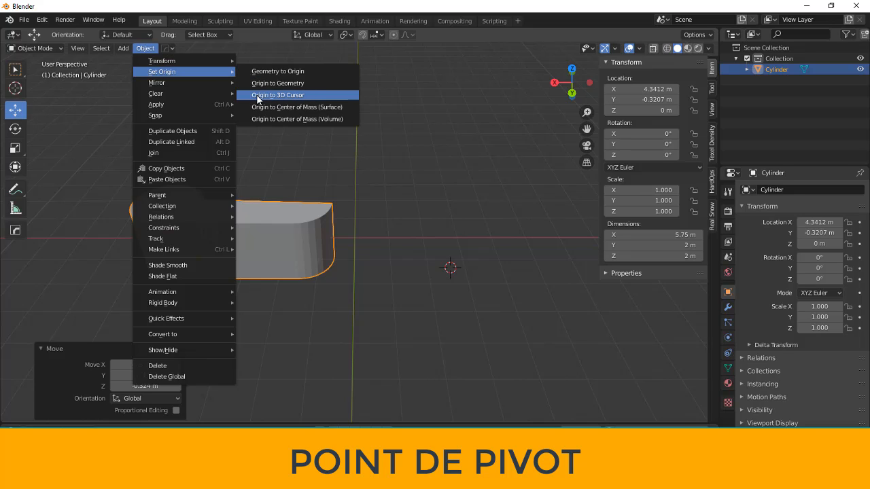
{"action": "left_click", "coordinate": [287, 99]}
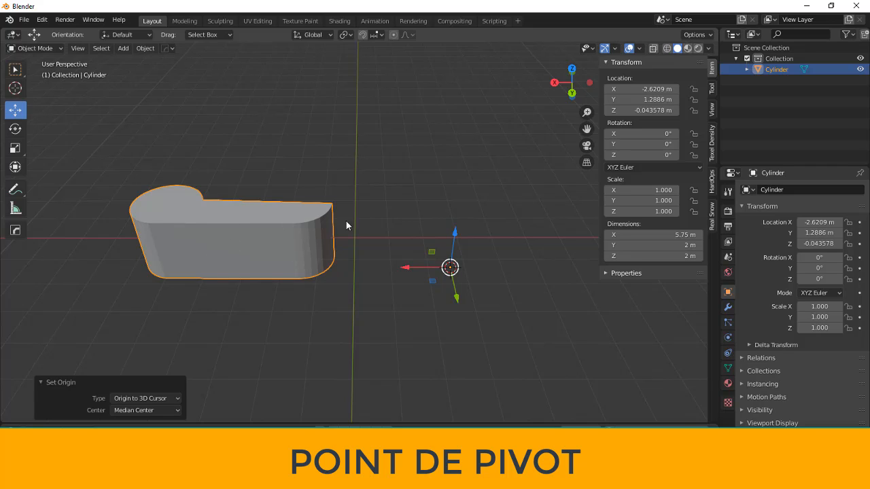
{"action": "left_click", "coordinate": [15, 129]}
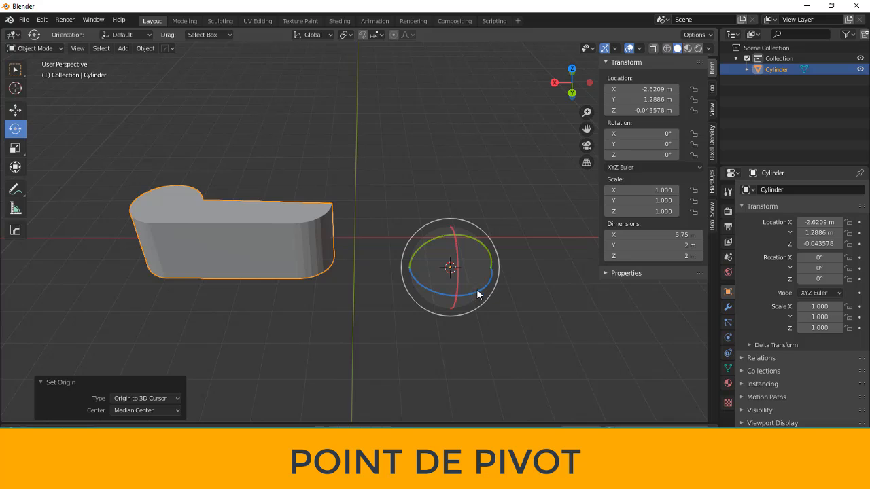
{"action": "left_click_drag", "start_coordinate": [476, 289], "coordinate": [404, 292]}
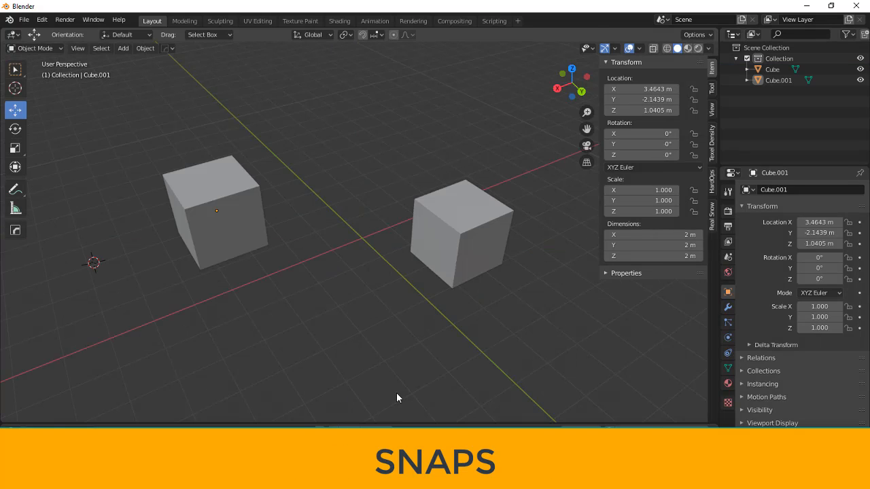
- Select the two cubes in turn, ending with the one named Cube selected
{"action": "mouse_move", "coordinate": [238, 356]}
{"action": "middle_mouse_down"}
{"action": "mouse_move", "coordinate": [238, 327]}
{"action": "mouse_move", "coordinate": [245, 353]}
{"action": "middle_mouse_up"}
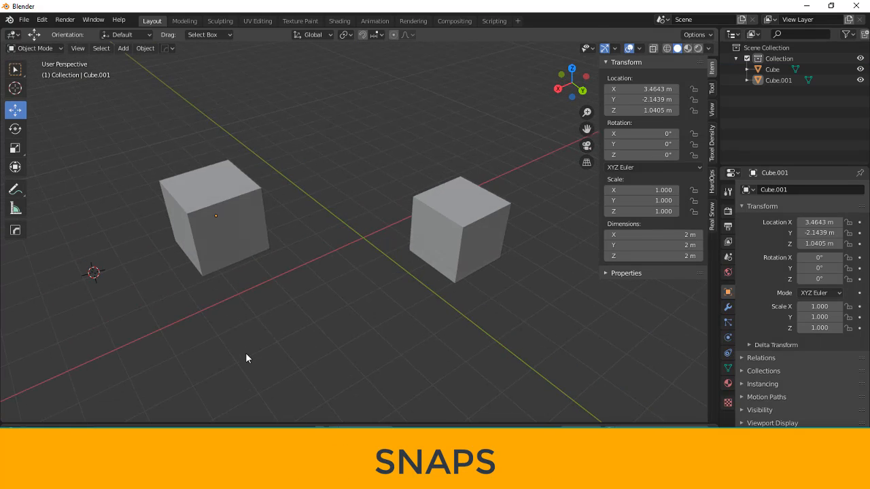
{"action": "left_click", "coordinate": [198, 243]}
{"action": "left_click", "coordinate": [474, 257]}
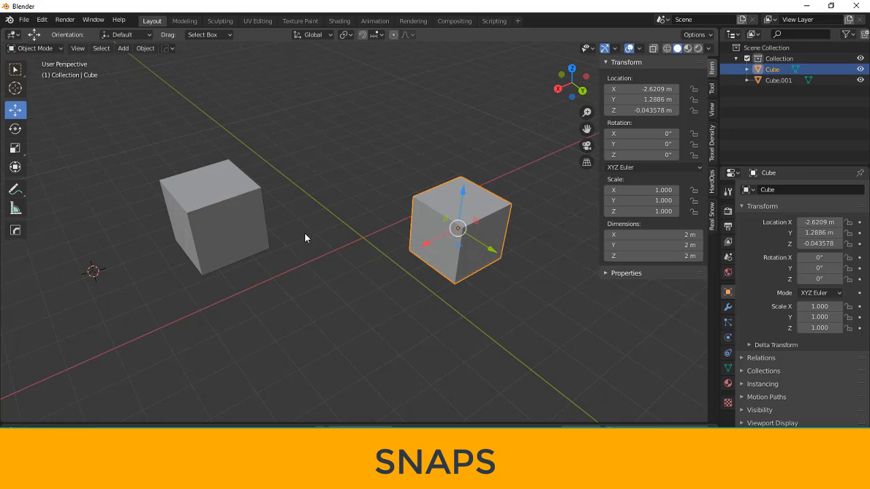
{"action": "left_click", "coordinate": [235, 223]}
{"action": "left_click", "coordinate": [462, 242]}
{"action": "mouse_move", "coordinate": [433, 365]}
{"action": "middle_mouse_down"}
{"action": "mouse_move", "coordinate": [409, 357]}
{"action": "mouse_move", "coordinate": [433, 371]}
{"action": "middle_mouse_up"}
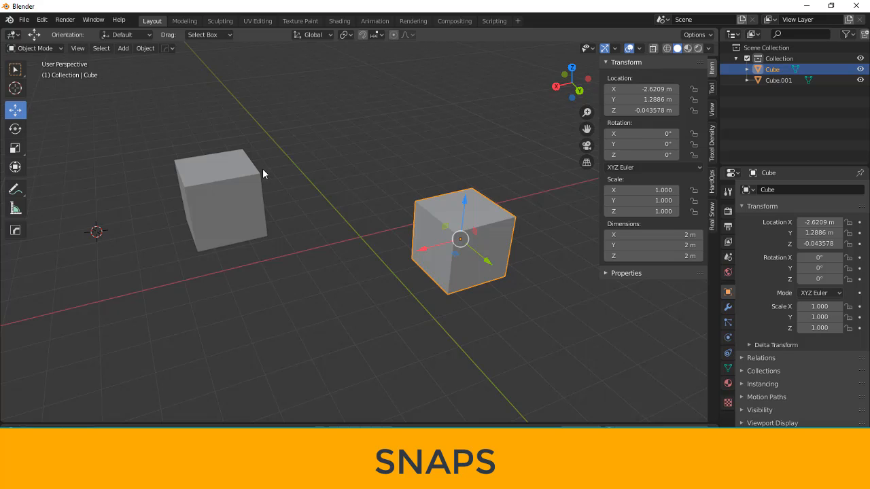
{"action": "middle_click_drag", "start_coordinate": [308, 206], "coordinate": [342, 256]}
{"action": "scroll", "coordinate": [388, 242], "scroll_direction": "up", "scroll_amount": 2}
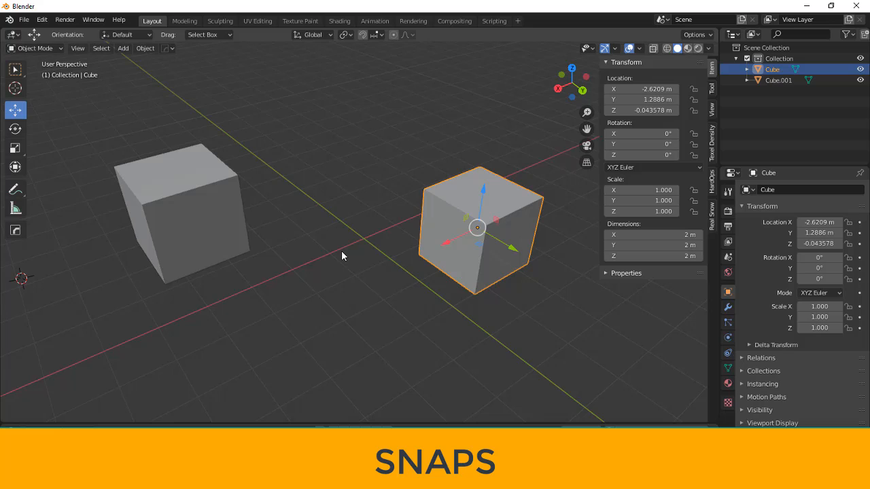
- Toggle snapping during transforms on and off, ending with it turned on
{"action": "left_click", "coordinate": [363, 36]}
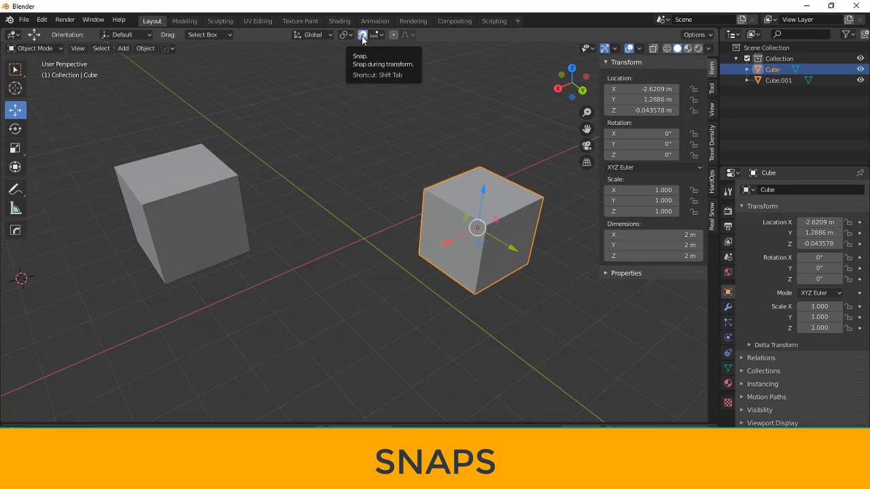
{"action": "key", "text": "shift+Tab"}
{"action": "key", "text": "shift+Tab"}
{"action": "key", "text": "shift+Tab"}
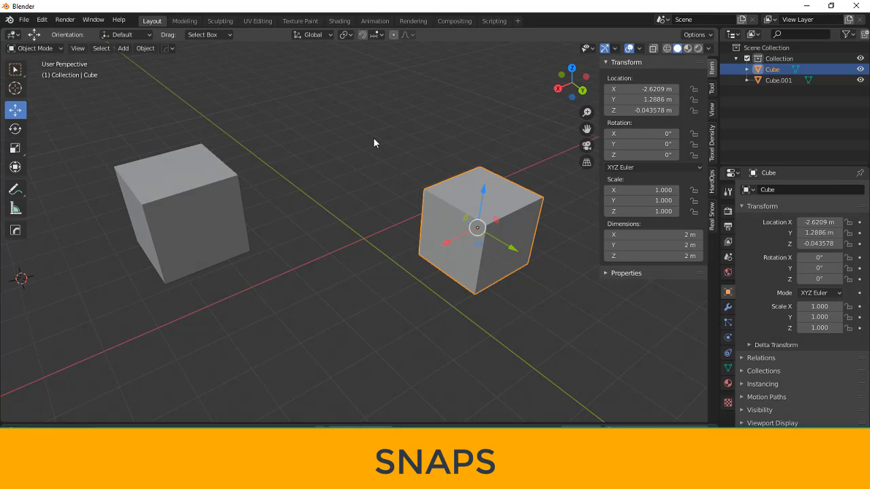
{"action": "key", "text": "shift+Tab"}
- Set the snap target to Vertex and the Snap with option to Center
{"action": "left_click", "coordinate": [380, 36]}
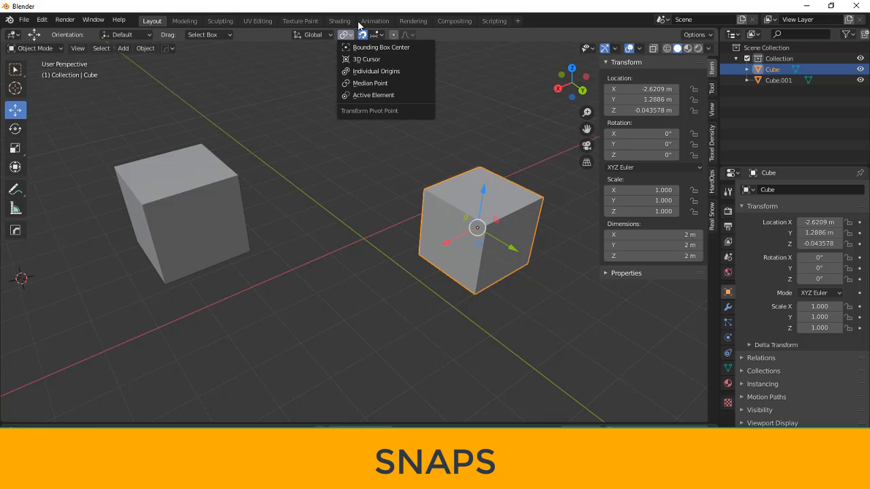
{"action": "left_click", "coordinate": [381, 34]}
{"action": "left_click", "coordinate": [381, 33]}
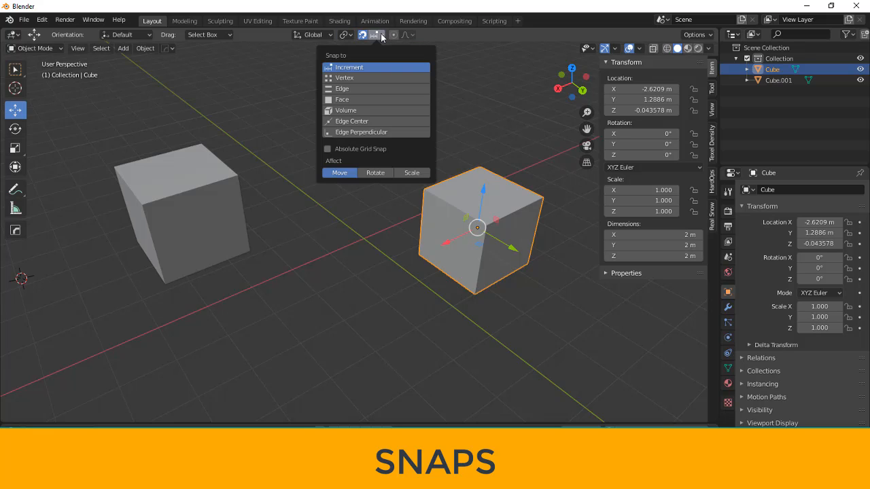
{"action": "mouse_move", "coordinate": [345, 35]}
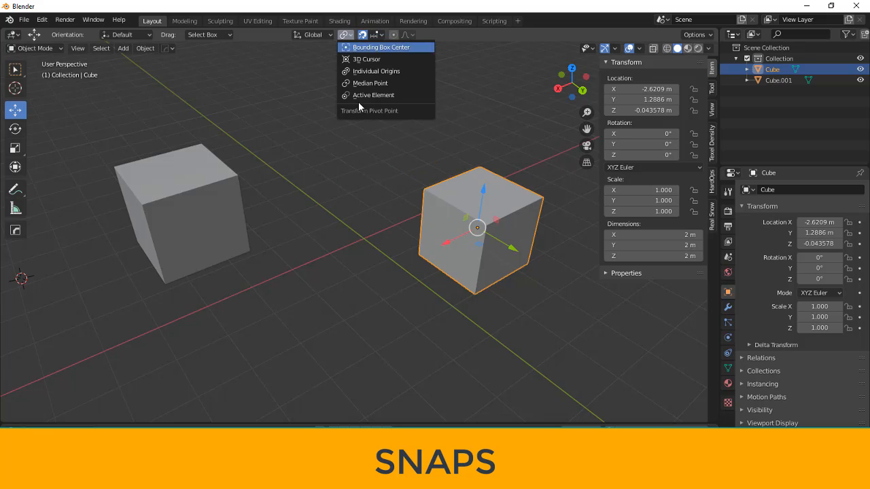
{"action": "left_click", "coordinate": [381, 33]}
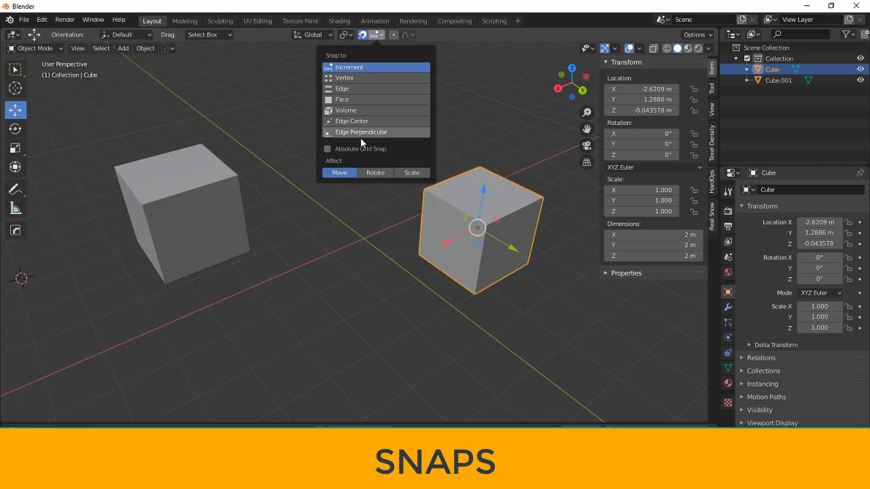
{"action": "left_click", "coordinate": [346, 80]}
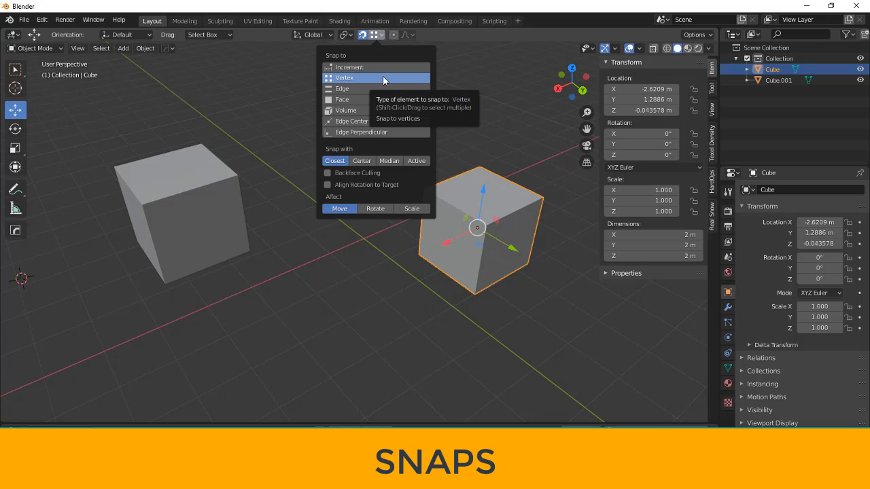
{"action": "left_click", "coordinate": [361, 162]}
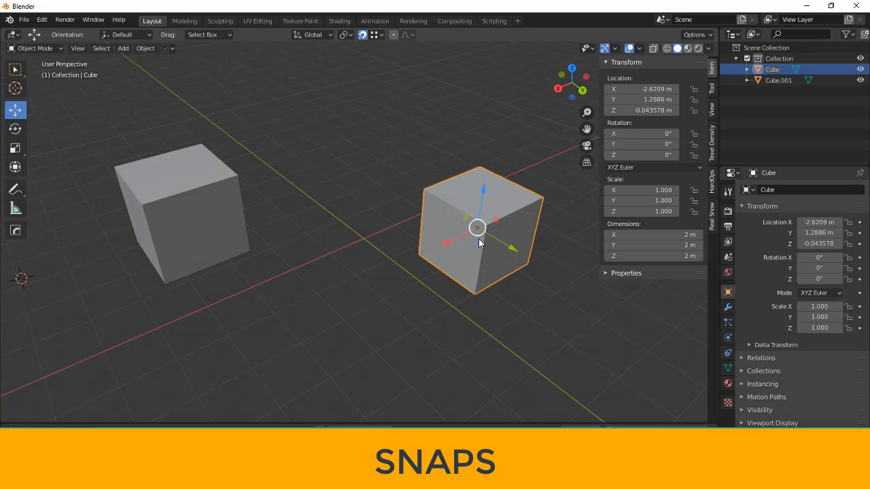
- Snap the selected cube's center onto several corner vertices of the other cube in turn
{"action": "left_click_drag", "start_coordinate": [471, 229], "coordinate": [237, 178]}
{"action": "middle_click_drag", "start_coordinate": [281, 305], "coordinate": [243, 218]}
{"action": "left_click_drag", "start_coordinate": [237, 159], "coordinate": [241, 233]}
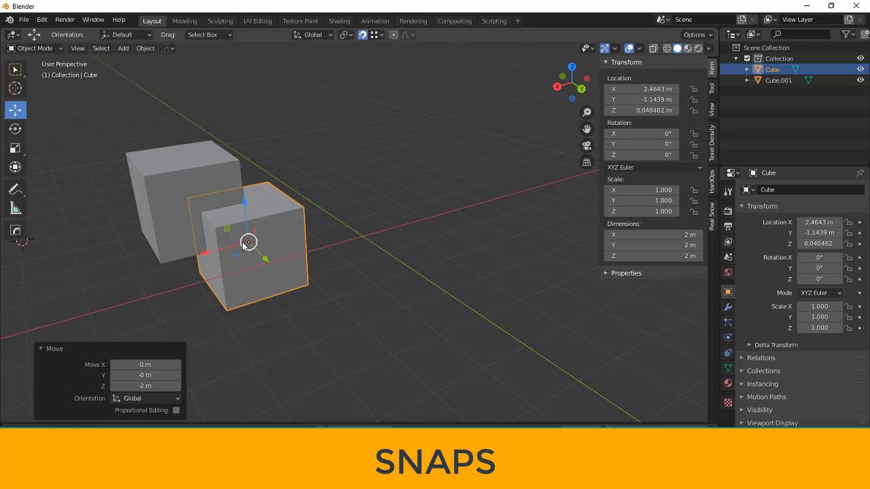
{"action": "middle_click_drag", "start_coordinate": [330, 233], "coordinate": [221, 202]}
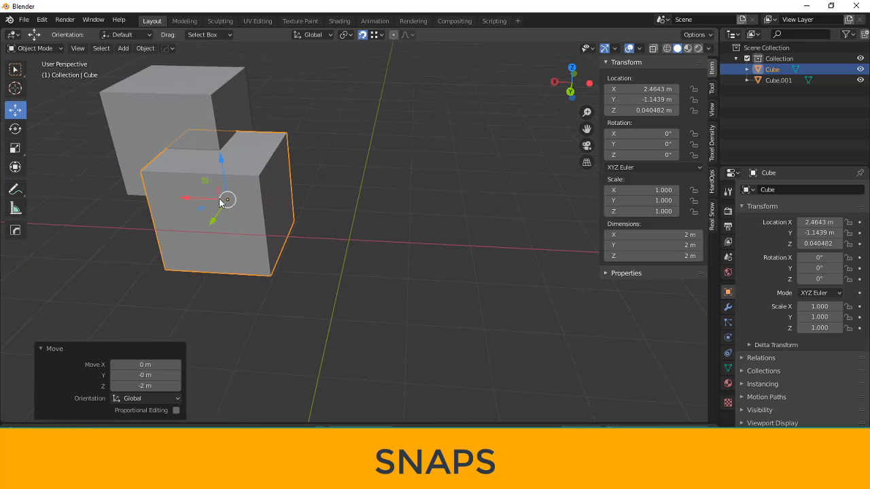
{"action": "left_click_drag", "start_coordinate": [228, 202], "coordinate": [154, 175]}
{"action": "middle_click_drag", "start_coordinate": [154, 175], "coordinate": [158, 205]}
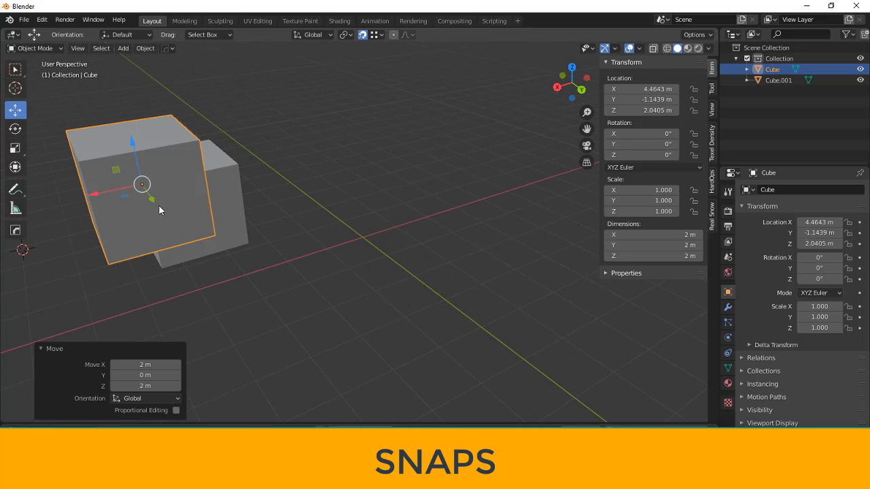
- Move the cube away from the other one in the XY plane, about -3.6 m in X and 3.19 m in Y
{"action": "left_click_drag", "start_coordinate": [125, 200], "coordinate": [366, 214]}
{"action": "scroll", "coordinate": [295, 240], "scroll_direction": "down", "scroll_amount": 3}
{"action": "middle_click_drag", "start_coordinate": [339, 249], "coordinate": [381, 199]}
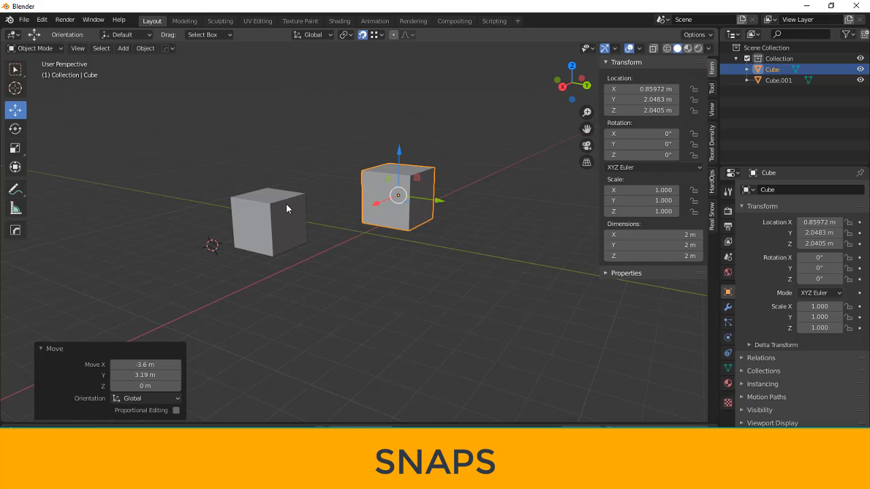
{"action": "middle_click_drag", "start_coordinate": [375, 257], "coordinate": [338, 265]}
{"action": "scroll", "coordinate": [342, 266], "scroll_direction": "up", "scroll_amount": 3}
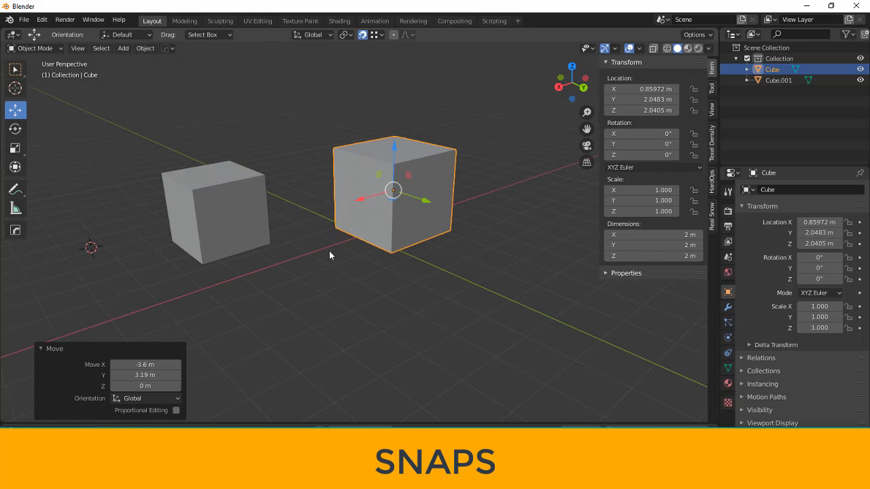
{"action": "left_click", "coordinate": [322, 257]}
{"action": "left_click", "coordinate": [377, 232]}
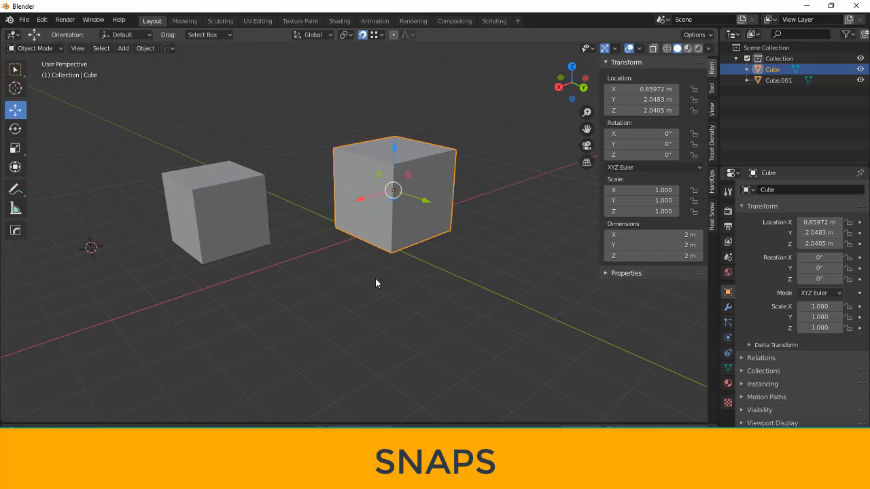
{"action": "mouse_move", "coordinate": [375, 283]}
{"action": "middle_mouse_down"}
{"action": "mouse_move", "coordinate": [363, 287]}
{"action": "mouse_move", "coordinate": [371, 295]}
{"action": "mouse_move", "coordinate": [363, 290]}
{"action": "middle_mouse_up"}
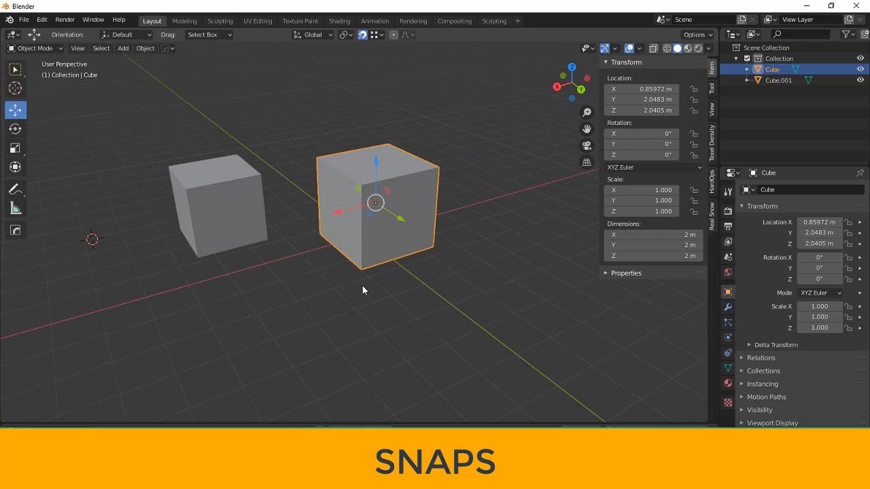
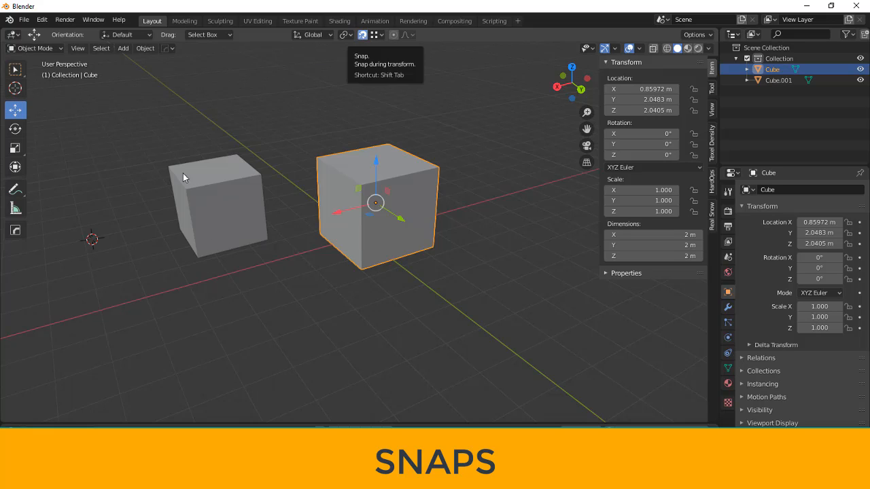
- Snap the 3D cursor onto the lower front corner vertex of the selected cube and return to the Move tool
{"action": "left_click", "coordinate": [20, 88]}
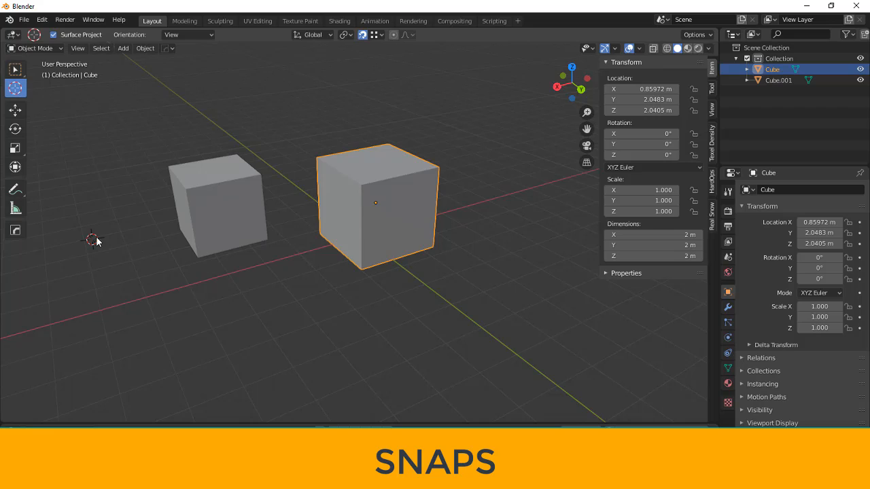
{"action": "left_click_drag", "start_coordinate": [154, 302], "coordinate": [367, 284]}
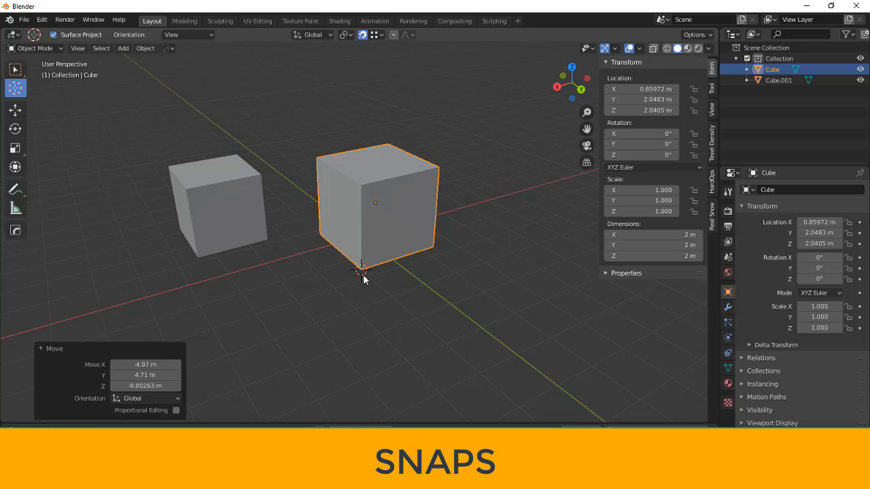
{"action": "scroll", "coordinate": [367, 283], "scroll_direction": "up", "scroll_amount": 3}
{"action": "left_click", "coordinate": [392, 222]}
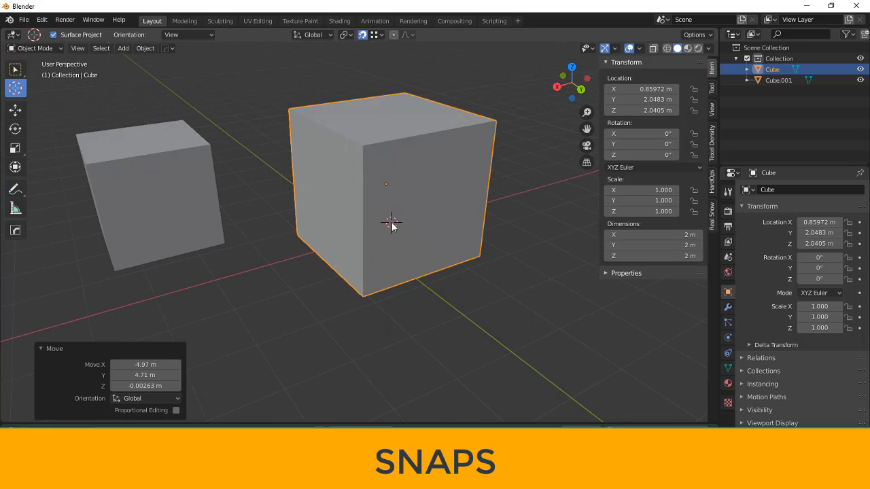
{"action": "left_click_drag", "start_coordinate": [374, 278], "coordinate": [231, 278]}
{"action": "left_click", "coordinate": [8, 111]}
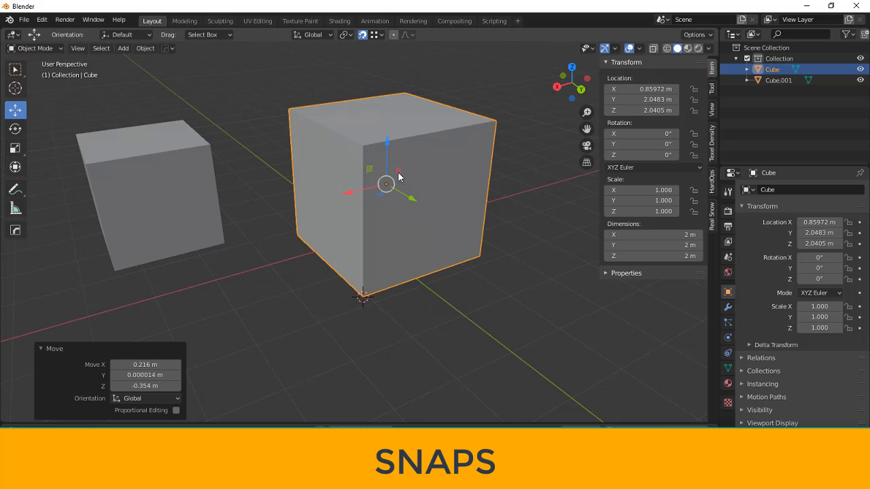
- Set the selected cube's origin to the 3D cursor at its lower front corner
{"action": "scroll", "coordinate": [408, 205], "scroll_direction": "down", "scroll_amount": 2}
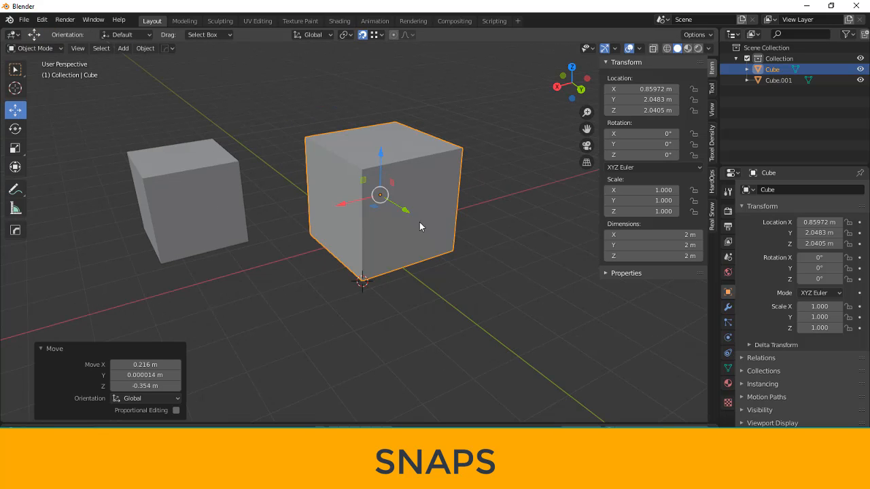
{"action": "left_click", "coordinate": [140, 50]}
{"action": "mouse_move", "coordinate": [152, 73]}
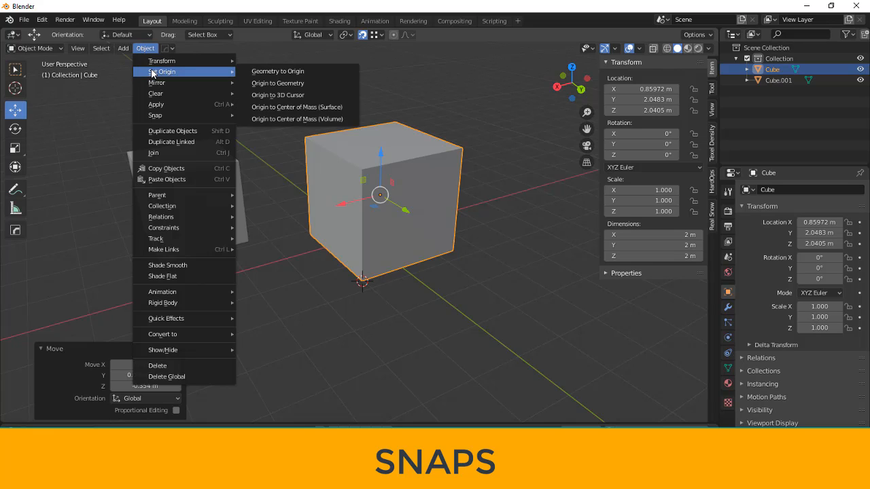
{"action": "left_click", "coordinate": [290, 97]}
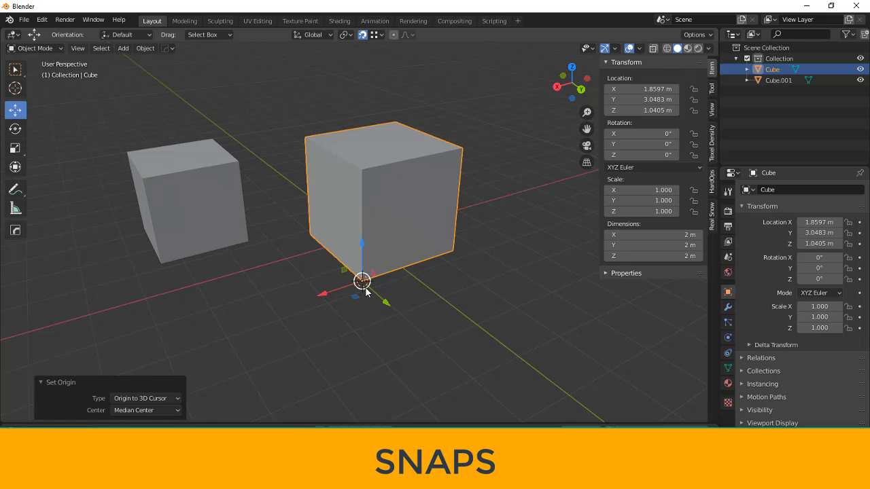
- Snap the cube by its corner origin onto the other cube's vertices and pull it back clear of that cube
{"action": "left_click_drag", "start_coordinate": [362, 281], "coordinate": [249, 241]}
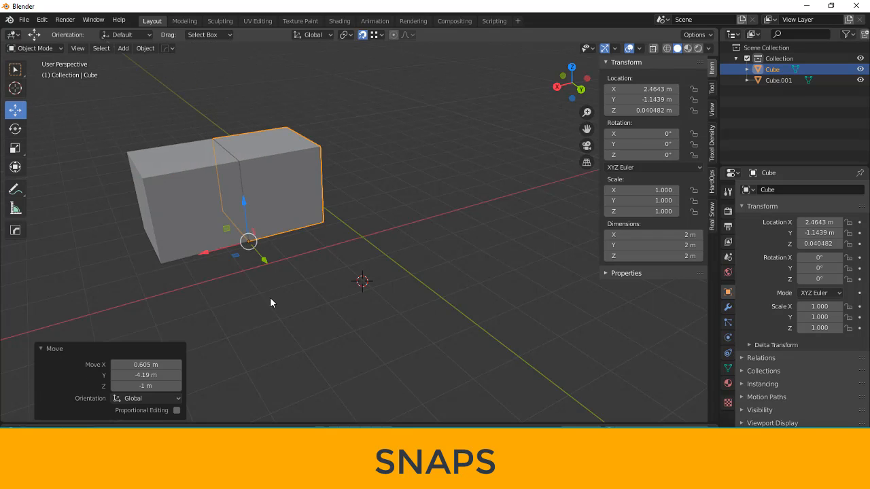
{"action": "middle_click_drag", "start_coordinate": [271, 299], "coordinate": [254, 286]}
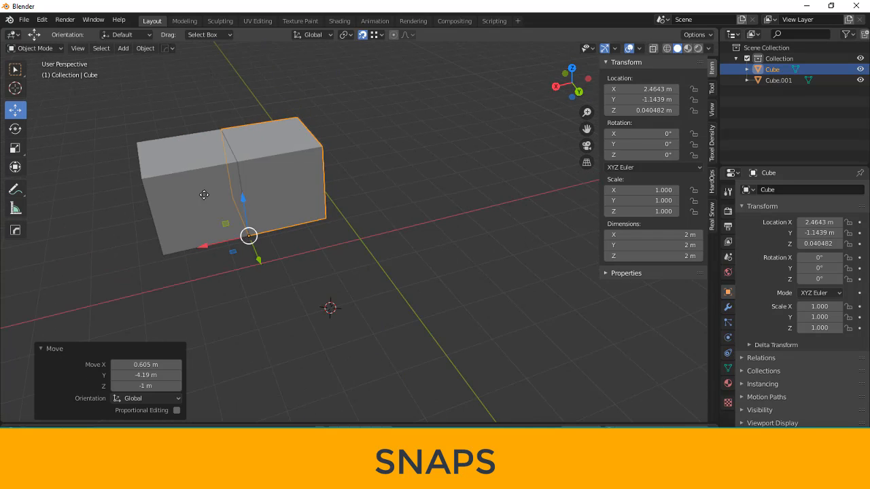
{"action": "left_click_drag", "start_coordinate": [204, 195], "coordinate": [149, 184]}
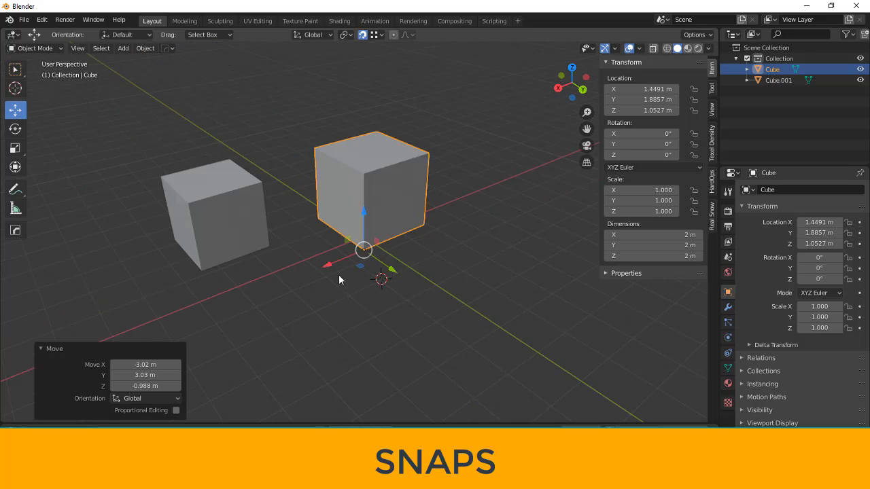
{"action": "scroll", "coordinate": [341, 234], "scroll_direction": "down", "scroll_amount": 2}
{"action": "middle_click_drag", "start_coordinate": [348, 299], "coordinate": [402, 175]}
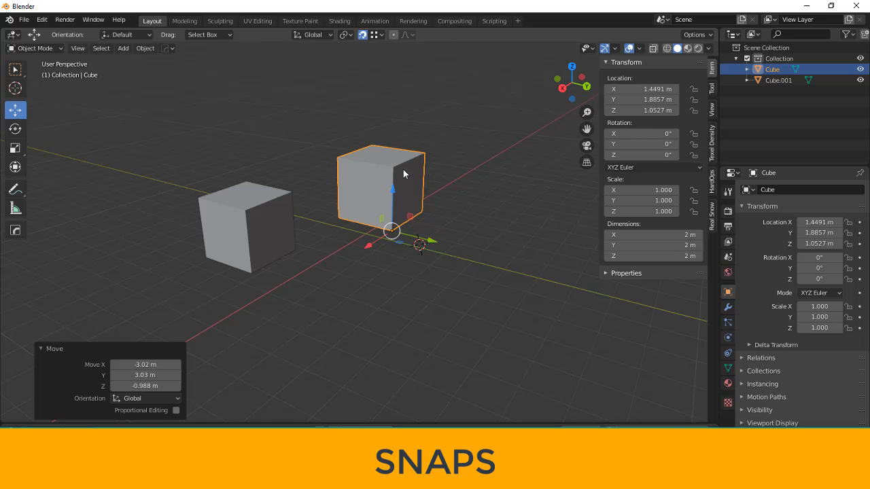
- Turn snapping off and lower the cube along Z in several moves to a Z location of about -0.606 m
{"action": "key", "text": "shift+Tab"}
{"action": "left_click_drag", "start_coordinate": [394, 185], "coordinate": [461, 218]}
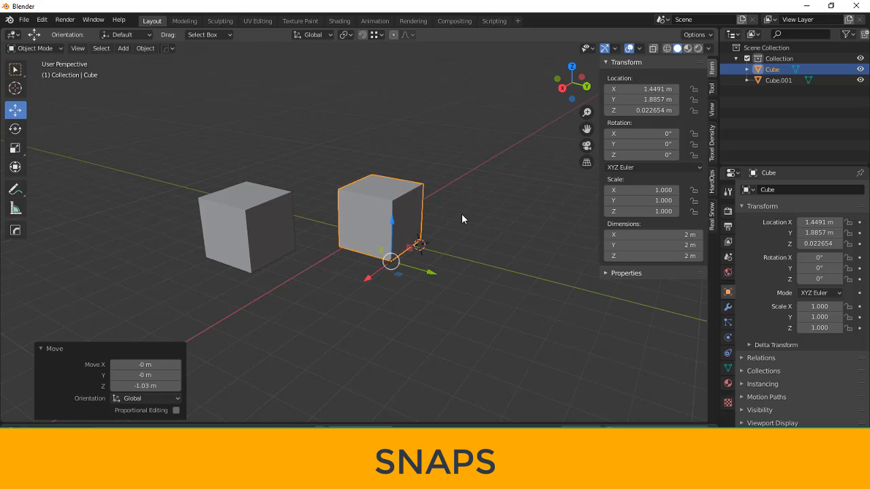
{"action": "middle_click_drag", "start_coordinate": [461, 219], "coordinate": [398, 227]}
{"action": "left_click_drag", "start_coordinate": [398, 227], "coordinate": [396, 234]}
{"action": "middle_click_drag", "start_coordinate": [520, 229], "coordinate": [431, 238]}
{"action": "middle_click_drag", "start_coordinate": [439, 281], "coordinate": [345, 251]}
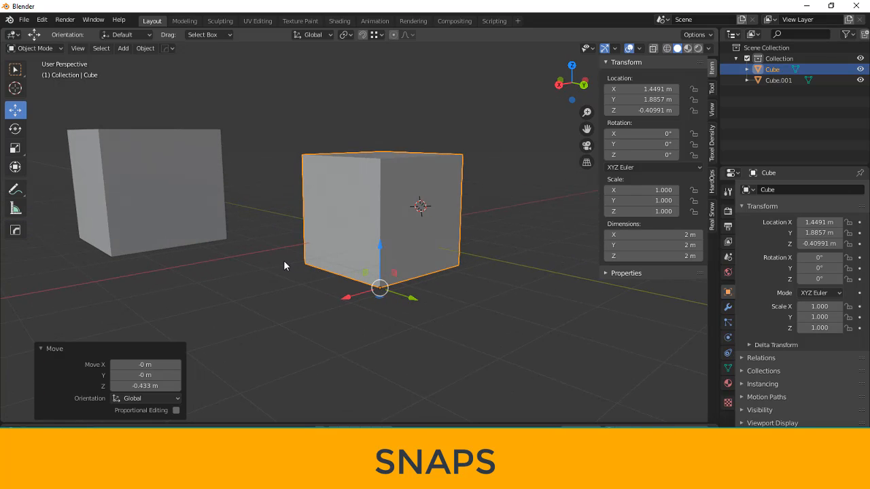
{"action": "middle_click_drag", "start_coordinate": [272, 270], "coordinate": [456, 249]}
{"action": "left_click_drag", "start_coordinate": [455, 248], "coordinate": [184, 278]}
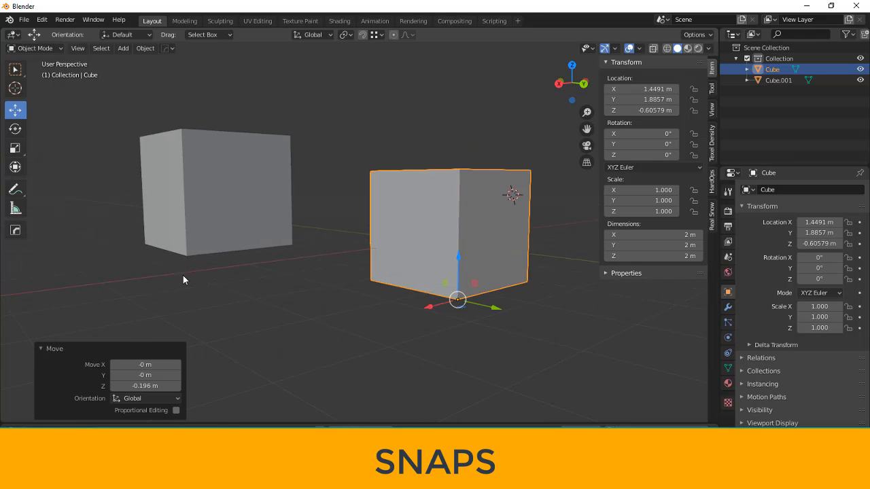
{"action": "middle_click_drag", "start_coordinate": [184, 278], "coordinate": [289, 299]}
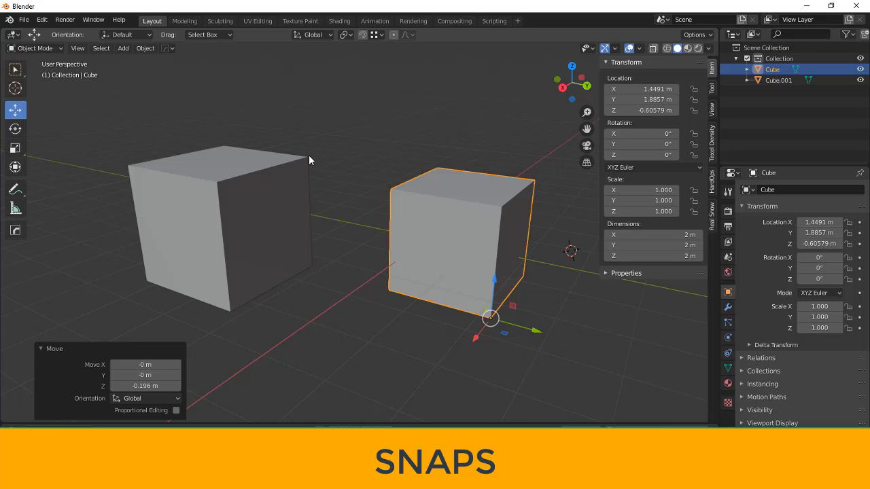
{"action": "middle_click_drag", "start_coordinate": [394, 311], "coordinate": [448, 204]}
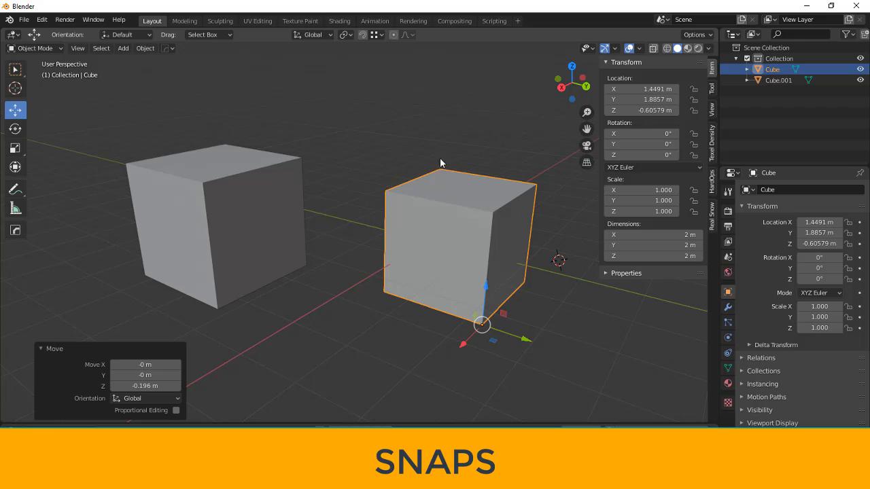
- Switch the cube to Edit Mode with face selection and select its top face
{"action": "left_click", "coordinate": [41, 48]}
{"action": "left_click", "coordinate": [44, 71]}
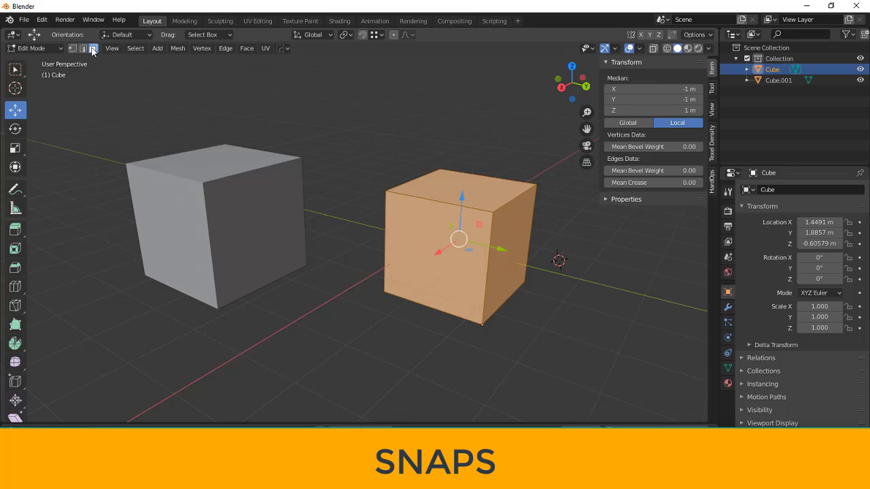
{"action": "left_click", "coordinate": [488, 190]}
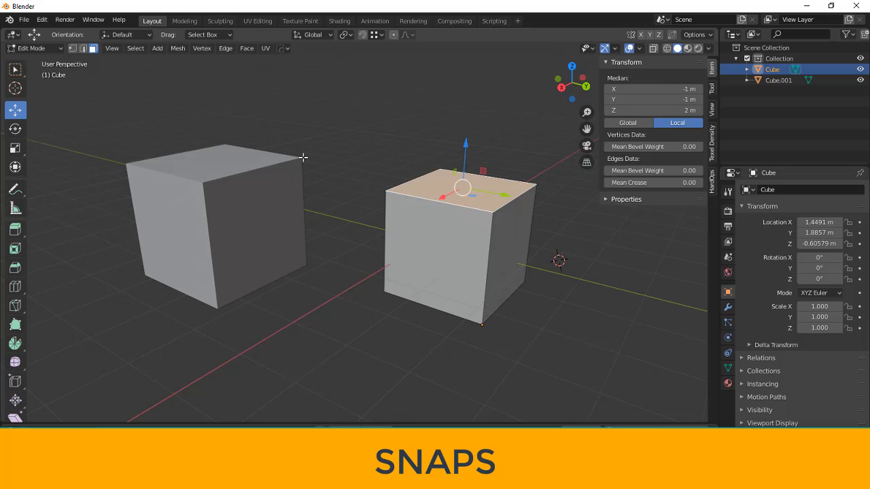
- Turn snapping on and raise the top face about 0.646 m along Z, snapping it level with the other cube's upper corner
{"action": "left_click", "coordinate": [363, 35]}
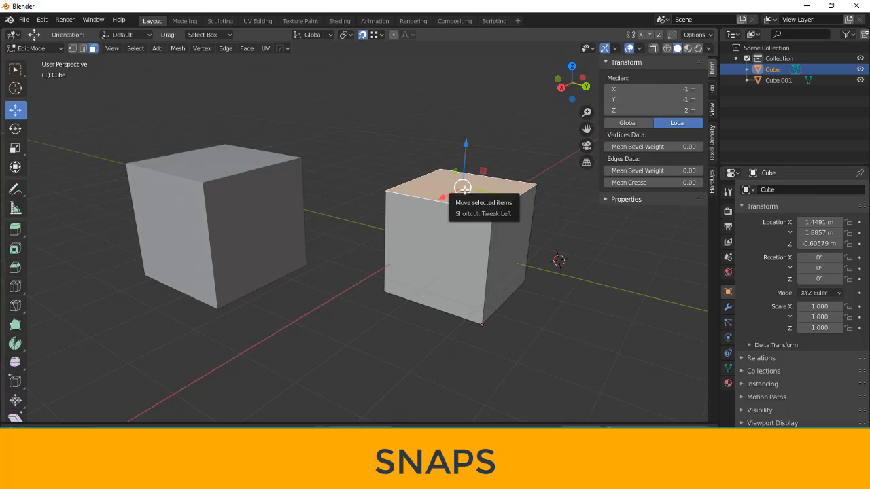
{"action": "left_click_drag", "start_coordinate": [463, 187], "coordinate": [303, 161]}
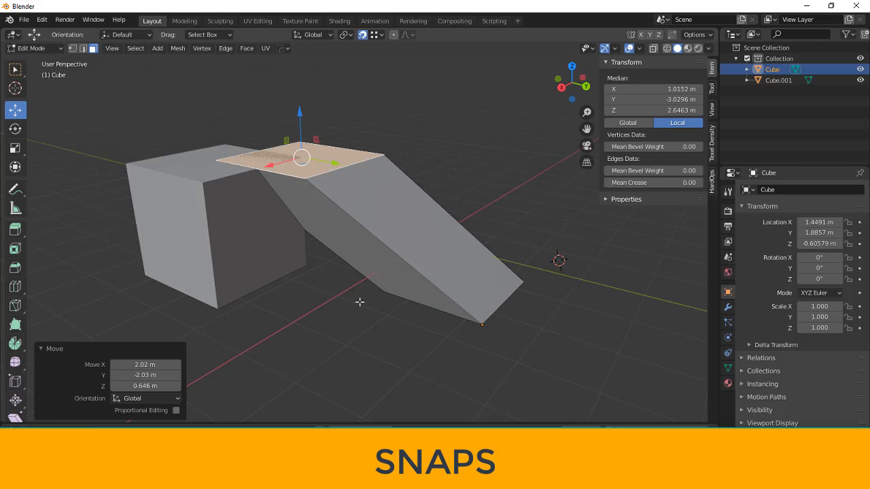
{"action": "key", "text": "ctrl+z"}
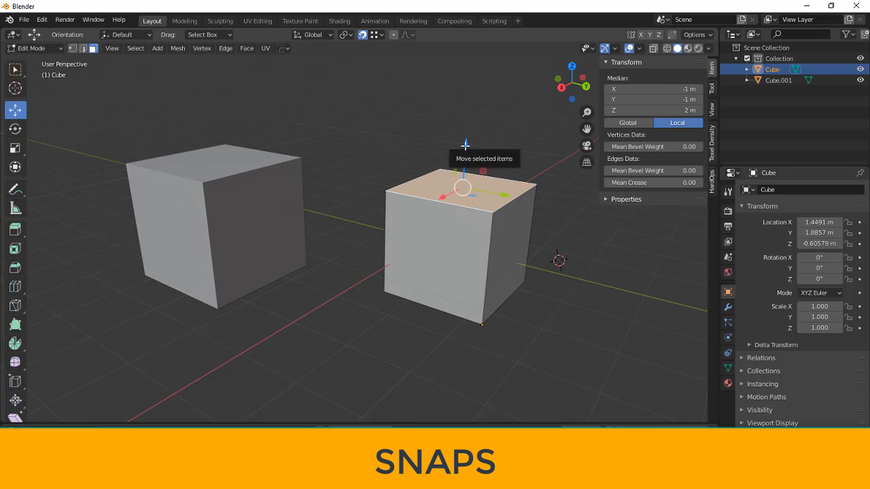
{"action": "left_click_drag", "start_coordinate": [464, 145], "coordinate": [299, 156]}
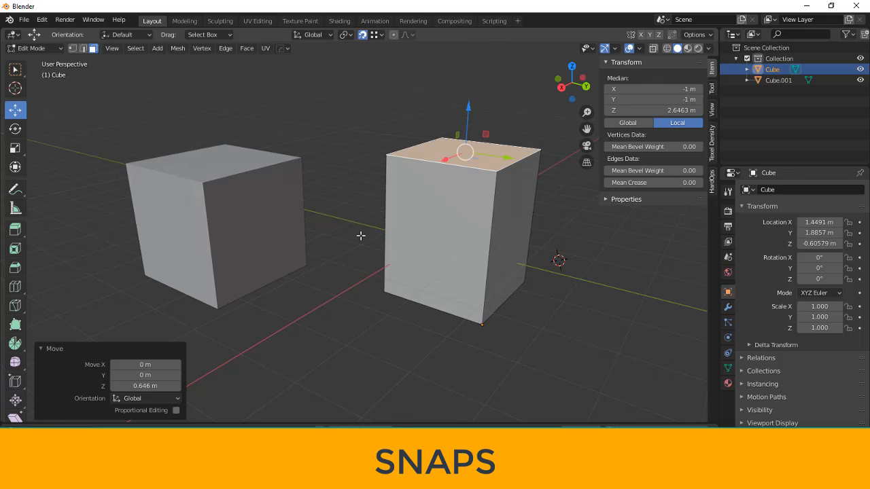
{"action": "middle_click_drag", "start_coordinate": [361, 237], "coordinate": [344, 238]}
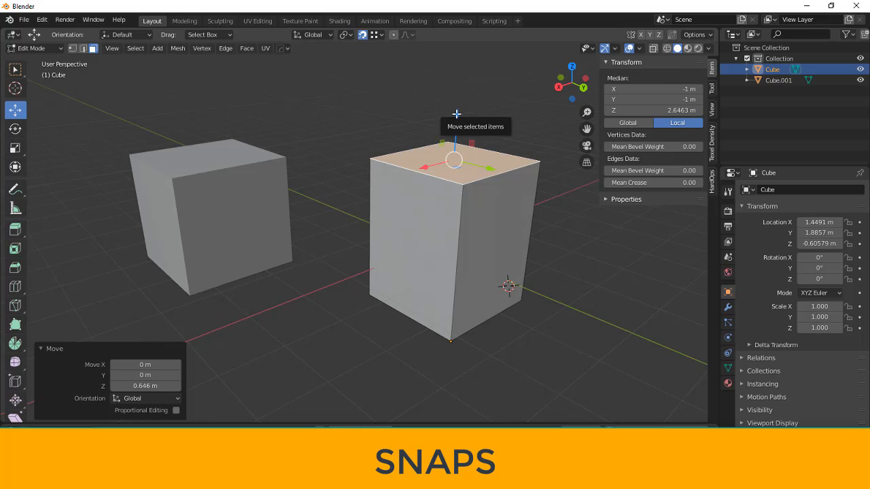
- Lower the top face about 1.16 m along Z without snapping, and in vertex selection snap its rear corner vertically to a vertex of the other cube
{"action": "left_click_drag", "start_coordinate": [456, 114], "coordinate": [456, 178]}
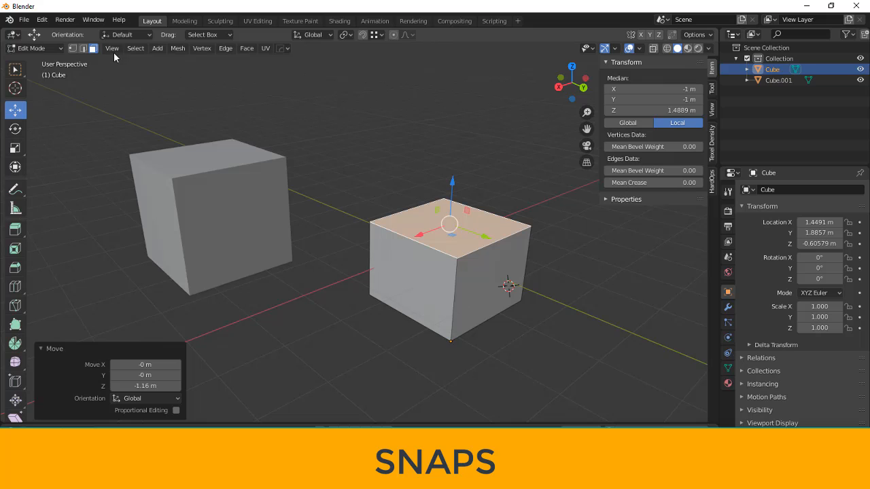
{"action": "left_click", "coordinate": [72, 48]}
{"action": "left_click", "coordinate": [443, 199]}
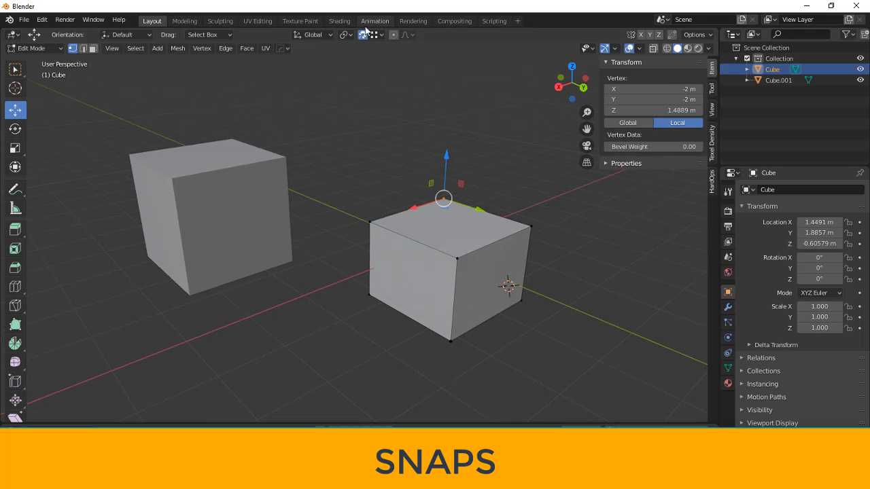
{"action": "left_click_drag", "start_coordinate": [447, 159], "coordinate": [301, 258], "text": "ctrl"}
{"action": "mouse_move", "coordinate": [301, 258]}
{"action": "middle_mouse_down"}
{"action": "mouse_move", "coordinate": [364, 264]}
{"action": "mouse_move", "coordinate": [287, 258]}
{"action": "middle_mouse_up"}
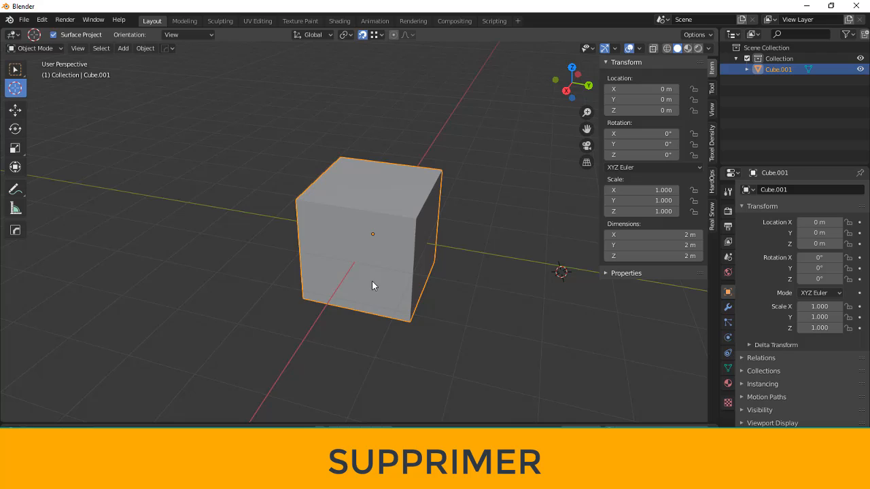
{"action": "middle_click_drag", "start_coordinate": [372, 286], "coordinate": [423, 305]}
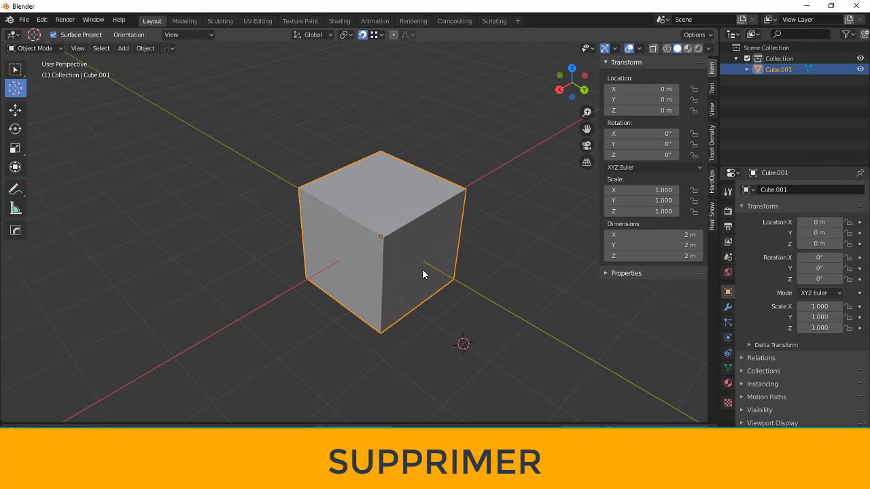
- Delete the whole cube in Object Mode and undo the deletion
{"action": "key", "text": "Delete"}
{"action": "key", "text": "ctrl+z"}
- Switch the cube to Edit Mode, deselect everything and activate face selection
{"action": "left_click", "coordinate": [24, 49]}
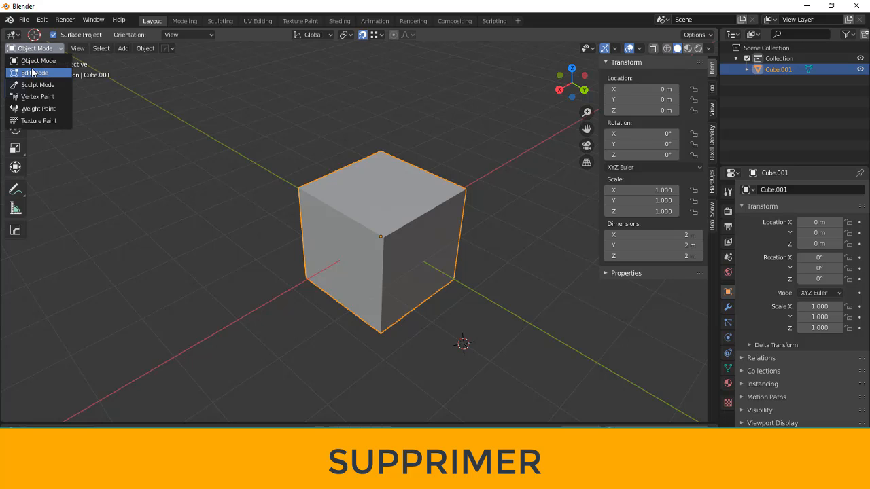
{"action": "left_click", "coordinate": [32, 73]}
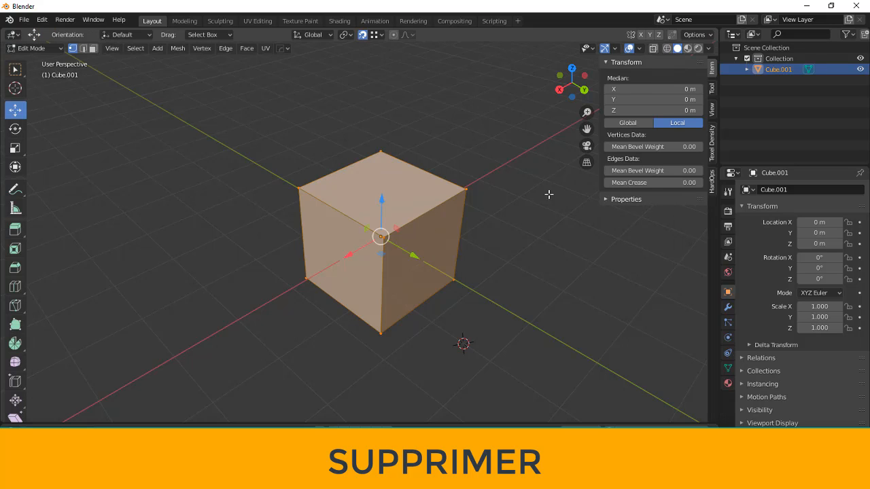
{"action": "key", "text": "alt+a"}
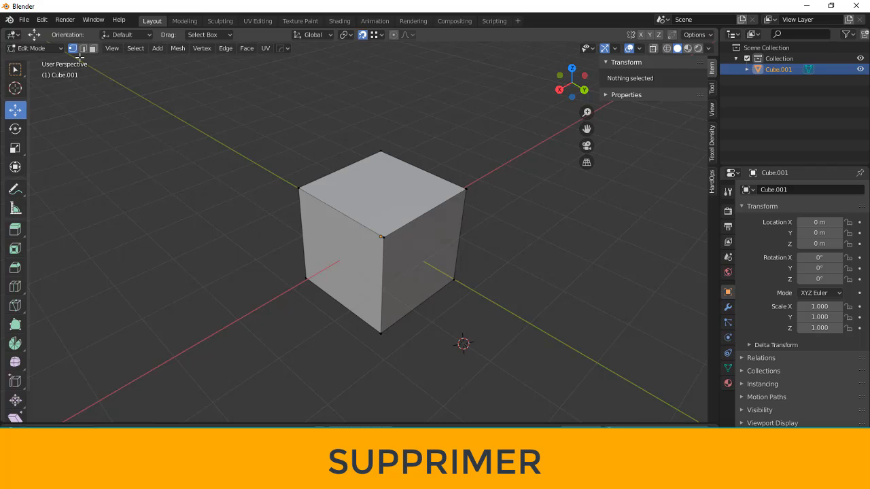
{"action": "left_click", "coordinate": [93, 49]}
- Delete only the cube's side face on the positive Y side using the Faces option, leaving nothing selected
{"action": "left_click", "coordinate": [406, 255]}
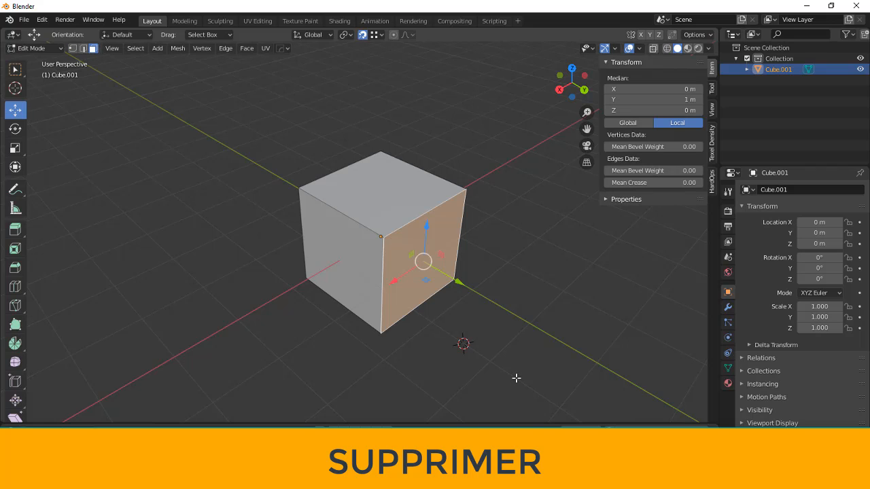
{"action": "key", "text": "x"}
{"action": "key", "text": "x"}
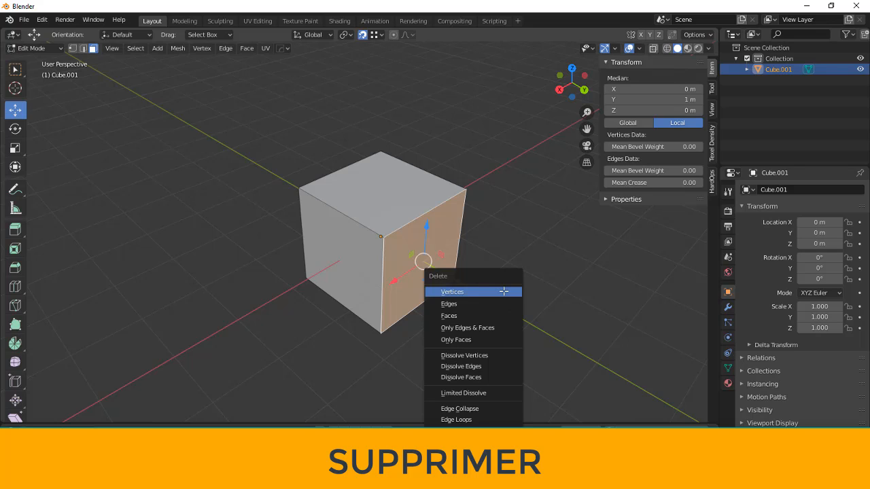
{"action": "left_click", "coordinate": [449, 317]}
{"action": "middle_click_drag", "start_coordinate": [444, 306], "coordinate": [416, 294]}
{"action": "left_click", "coordinate": [416, 294]}
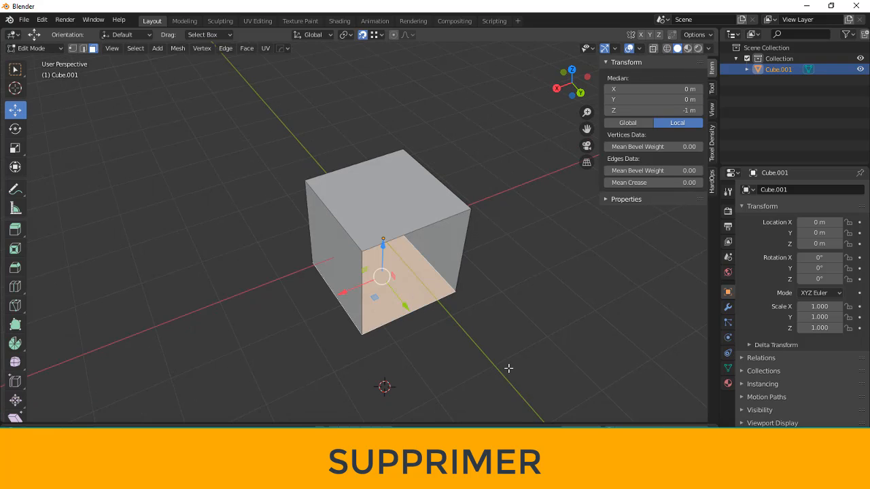
{"action": "middle_click_drag", "start_coordinate": [509, 368], "coordinate": [513, 366]}
{"action": "left_click", "coordinate": [483, 346]}
{"action": "scroll", "coordinate": [393, 237], "scroll_direction": "down", "scroll_amount": 2}
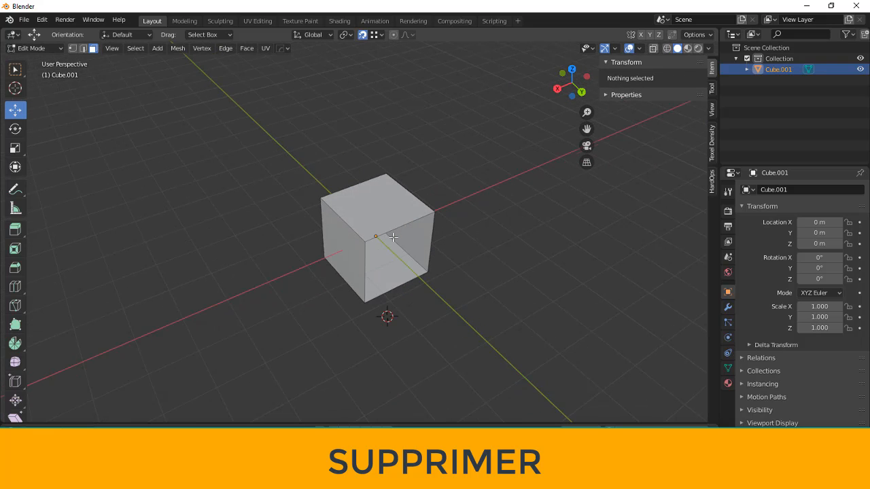
- Return to Object Mode and add a mesh cylinder at the 3D cursor, framed in the view
{"action": "left_click", "coordinate": [48, 47]}
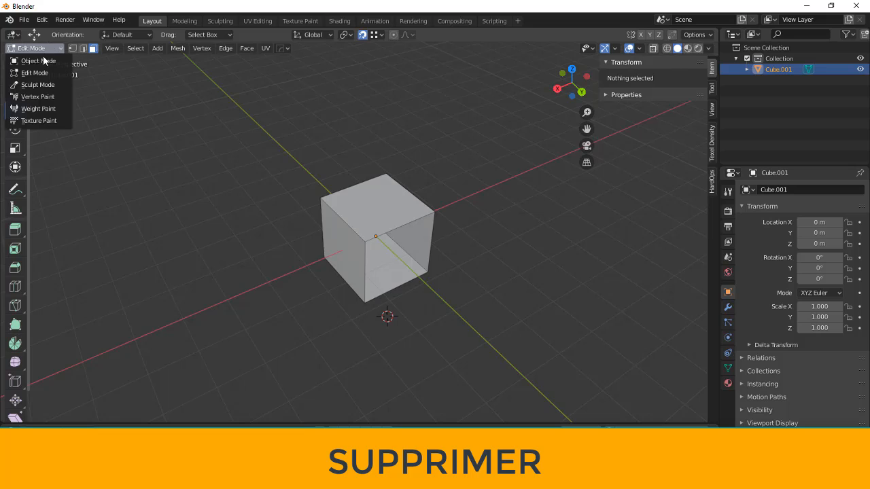
{"action": "left_click", "coordinate": [42, 60]}
{"action": "left_click", "coordinate": [123, 48]}
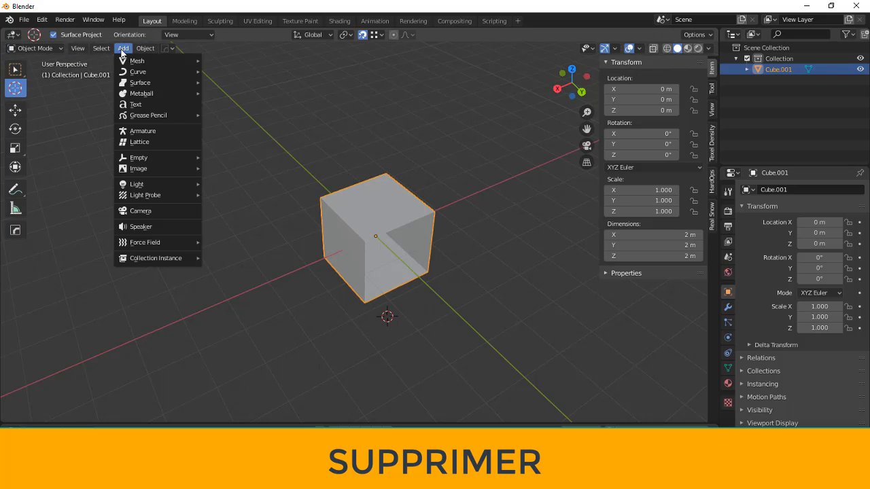
{"action": "mouse_move", "coordinate": [158, 61]}
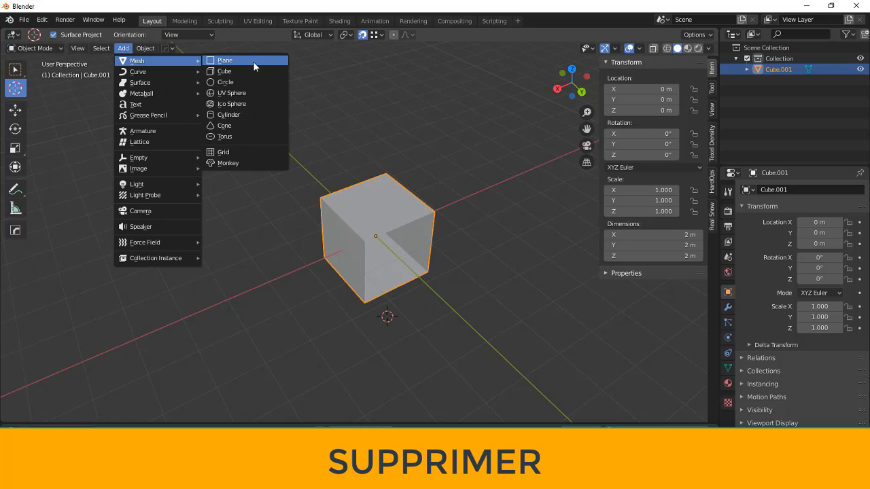
{"action": "left_click", "coordinate": [226, 115]}
{"action": "middle_click_drag", "start_coordinate": [430, 316], "coordinate": [344, 189]}
{"action": "key", "text": "KP_Decimal"}
{"action": "scroll", "coordinate": [419, 287], "scroll_direction": "down", "scroll_amount": 2}
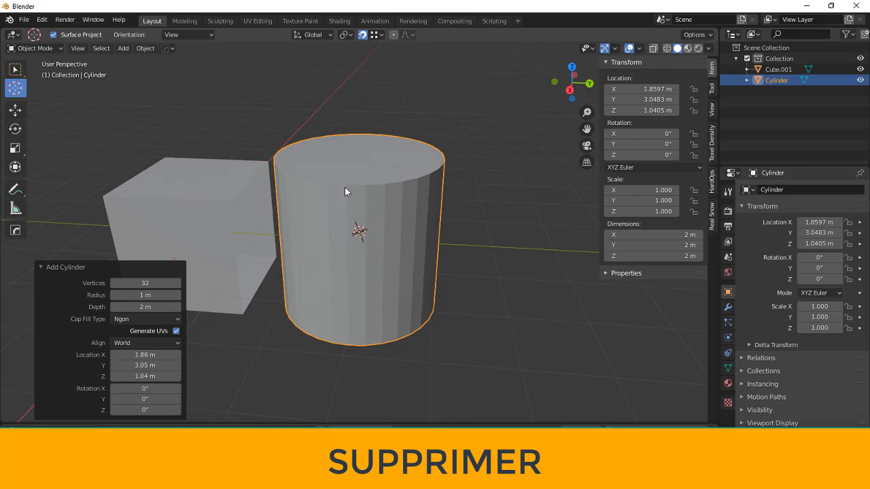
- Switch the cylinder to Edit Mode with edge selection and select only one vertical edge on its side
{"action": "left_click", "coordinate": [32, 48]}
{"action": "left_click", "coordinate": [34, 73]}
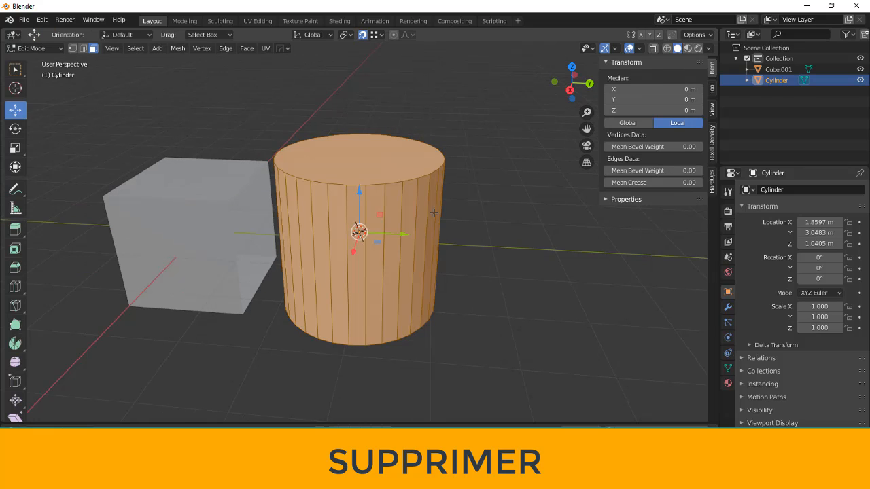
{"action": "left_click", "coordinate": [83, 48]}
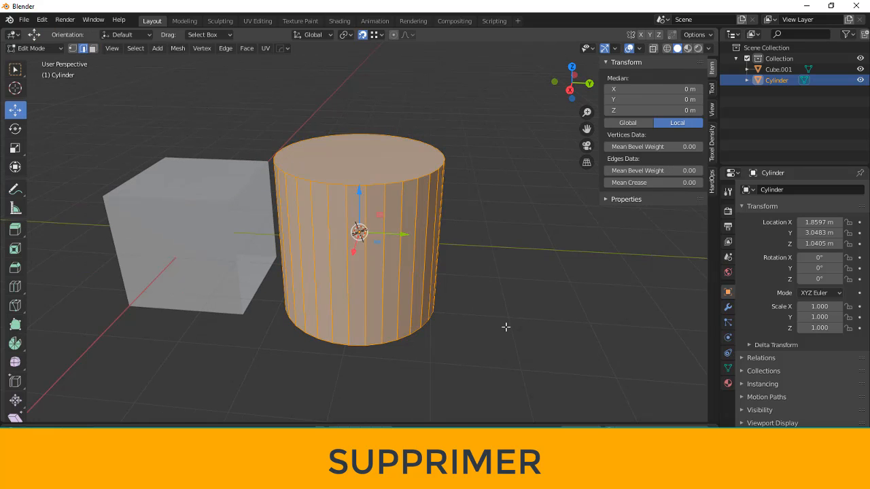
{"action": "key", "text": "alt+a"}
{"action": "left_click", "coordinate": [395, 258]}
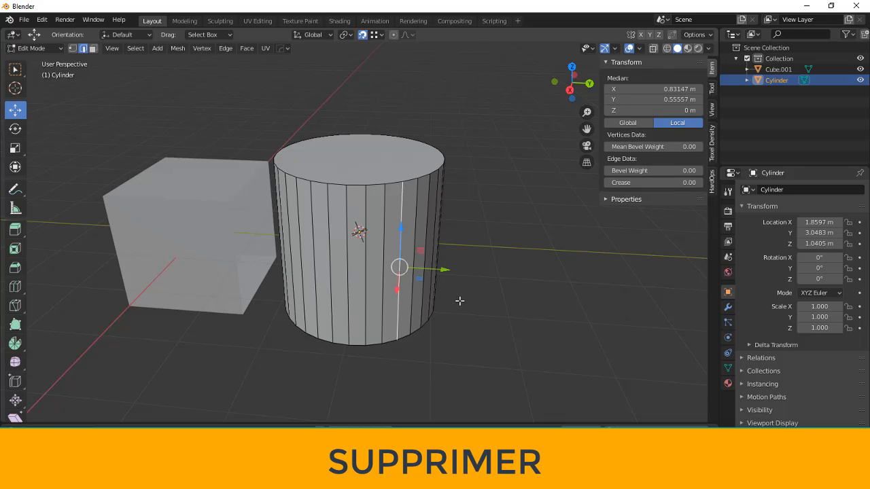
- Delete the cylinder's selected vertical edge with the Edges option, inspect the opening, and undo the deletion
{"action": "key", "text": "x"}
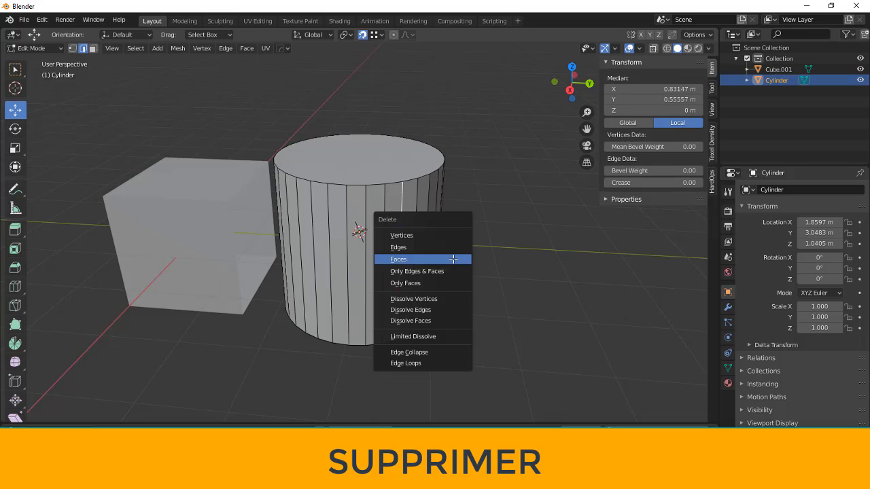
{"action": "left_click", "coordinate": [398, 250]}
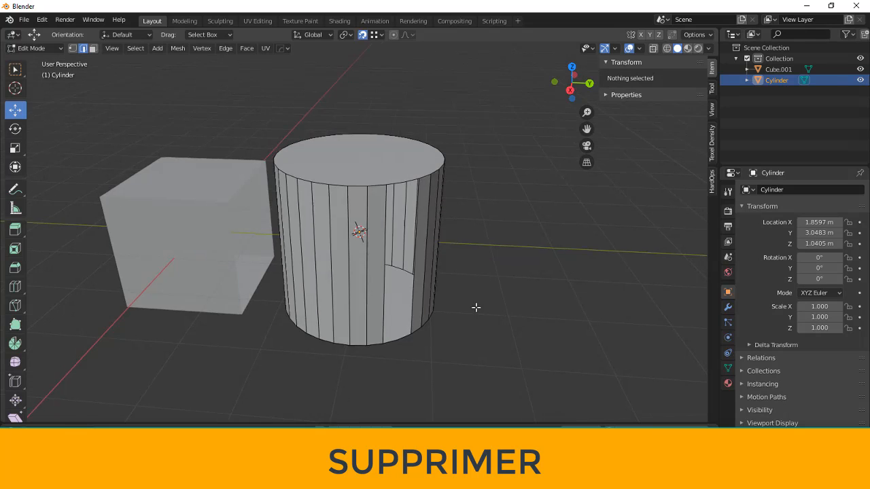
{"action": "middle_click_drag", "start_coordinate": [476, 305], "coordinate": [462, 321]}
{"action": "scroll", "coordinate": [461, 262], "scroll_direction": "up", "scroll_amount": 2}
{"action": "middle_click_drag", "start_coordinate": [424, 381], "coordinate": [440, 364]}
{"action": "scroll", "coordinate": [480, 337], "scroll_direction": "down", "scroll_amount": 2}
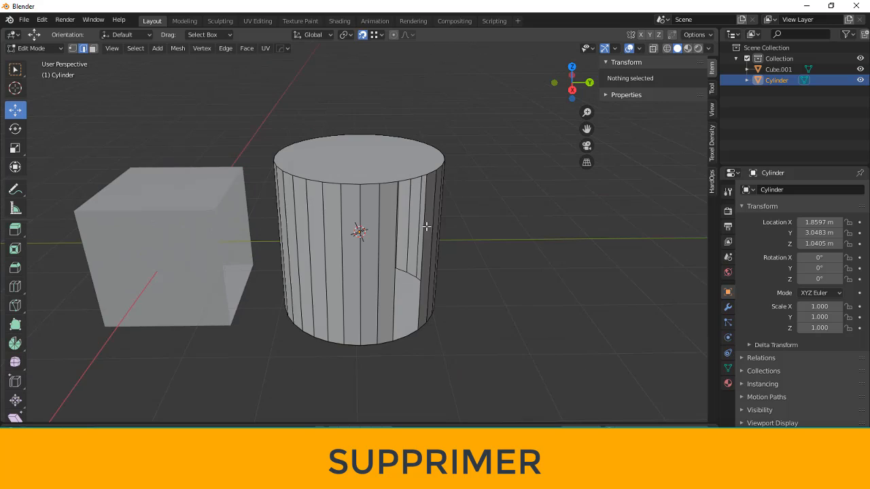
{"action": "middle_click_drag", "start_coordinate": [427, 226], "coordinate": [454, 340]}
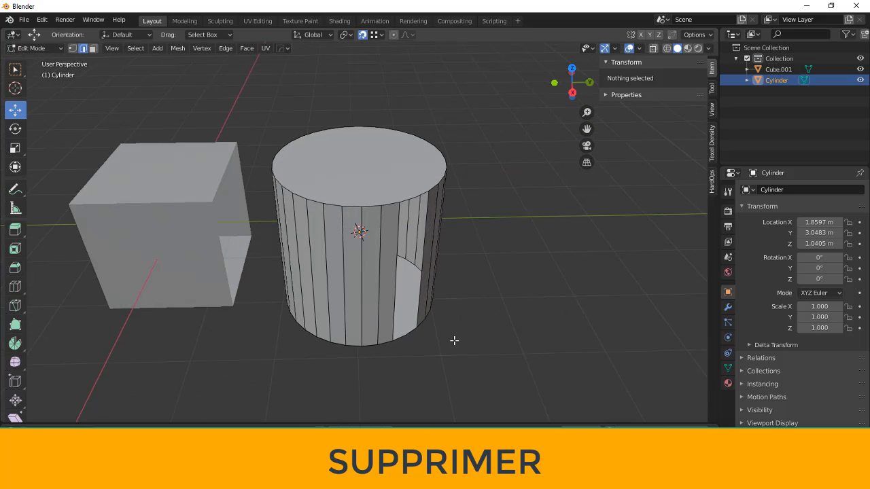
{"action": "scroll", "coordinate": [439, 352], "scroll_direction": "up", "scroll_amount": 3}
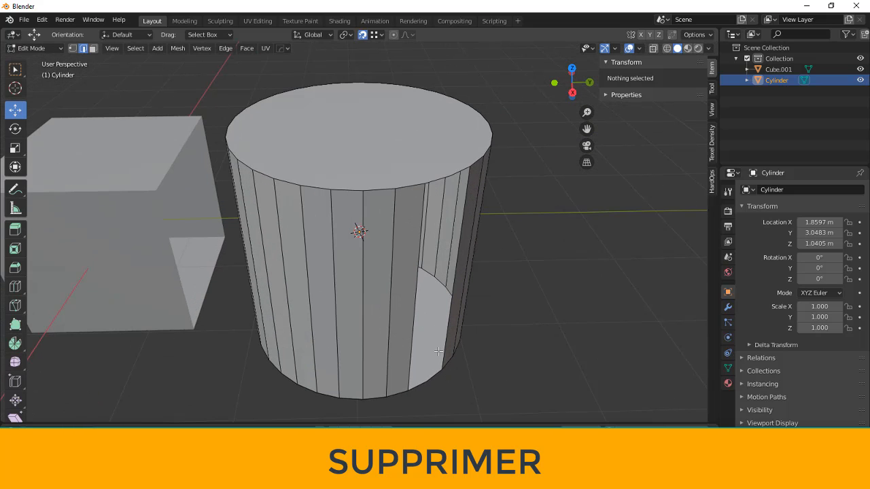
{"action": "scroll", "coordinate": [438, 352], "scroll_direction": "down", "scroll_amount": 2}
{"action": "key", "text": "ctrl+z"}
{"action": "scroll", "coordinate": [469, 284], "scroll_direction": "down", "scroll_amount": 1}
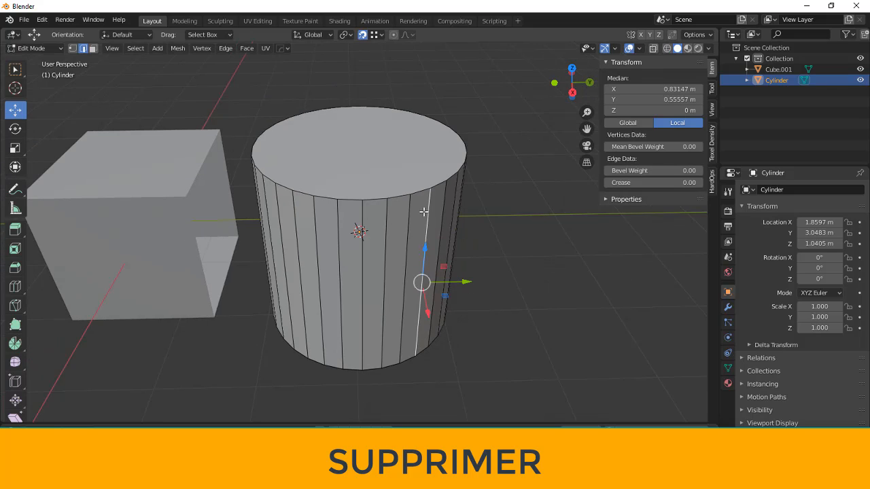
- Remove the selected vertical edge with Dissolve Edges so the adjacent side faces merge
{"action": "key", "text": "x"}
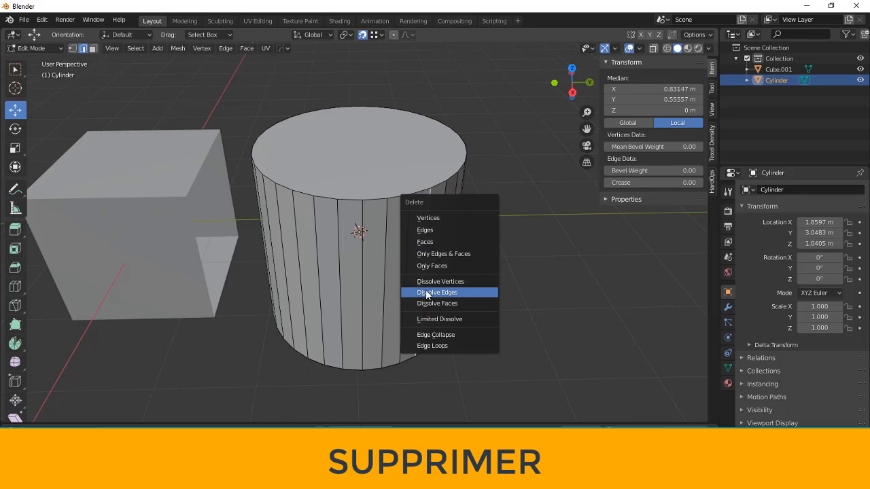
{"action": "left_click", "coordinate": [425, 291]}
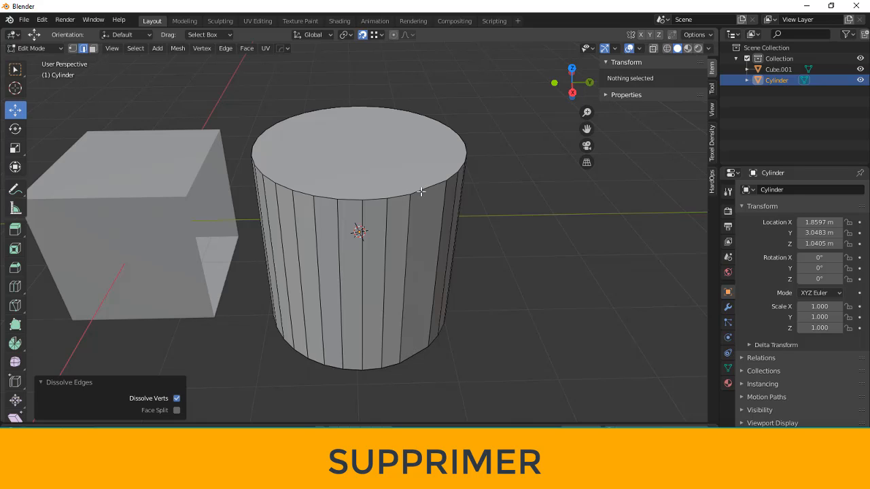
{"action": "mouse_move", "coordinate": [521, 305]}
{"action": "middle_mouse_down"}
{"action": "mouse_move", "coordinate": [499, 247]}
{"action": "mouse_move", "coordinate": [538, 274]}
{"action": "mouse_move", "coordinate": [510, 314]}
{"action": "mouse_move", "coordinate": [528, 305]}
{"action": "middle_mouse_up"}
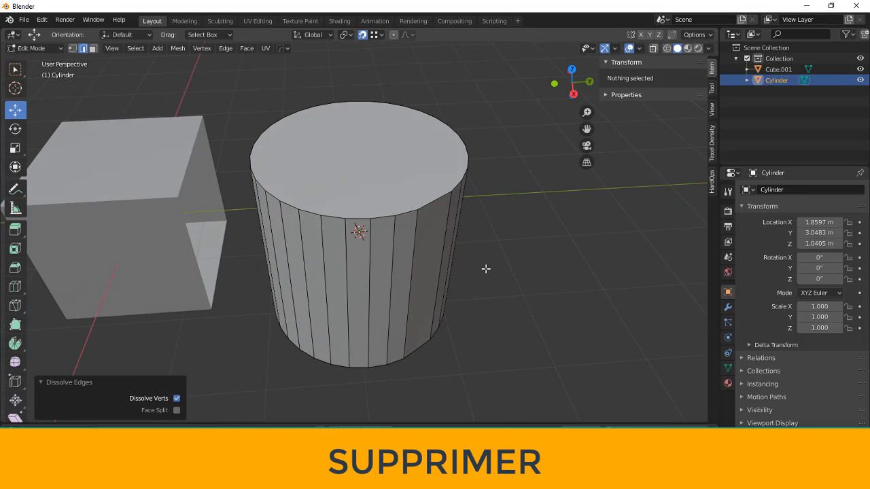
{"action": "key", "text": "x"}
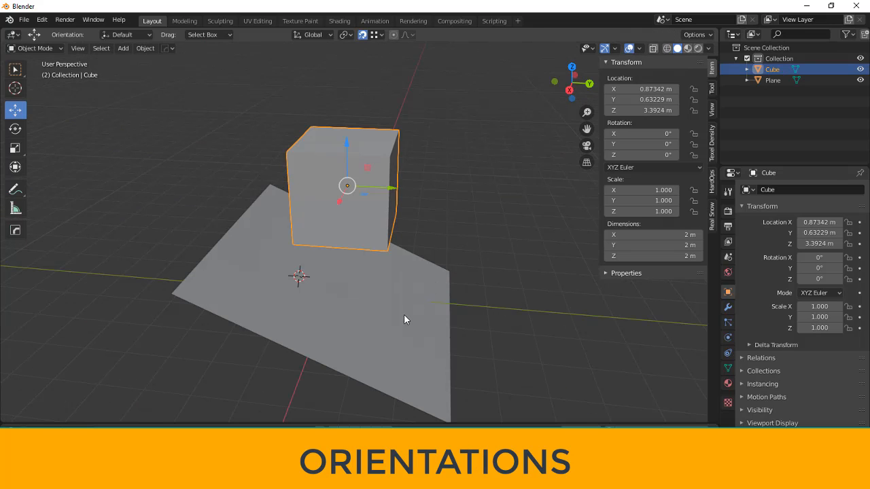
- Examine the cube, its move gizmo axes and the tilted plane below it from several angles
{"action": "middle_click_drag", "start_coordinate": [404, 314], "coordinate": [383, 294]}
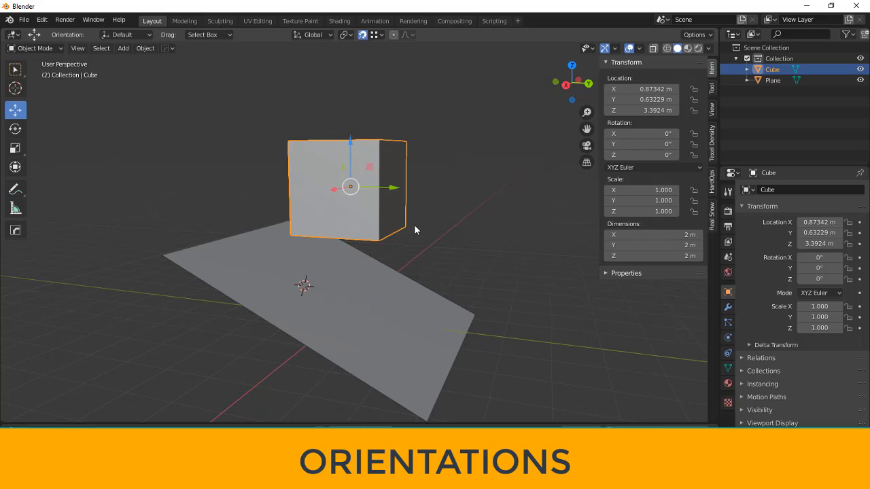
{"action": "middle_click_drag", "start_coordinate": [414, 229], "coordinate": [353, 229]}
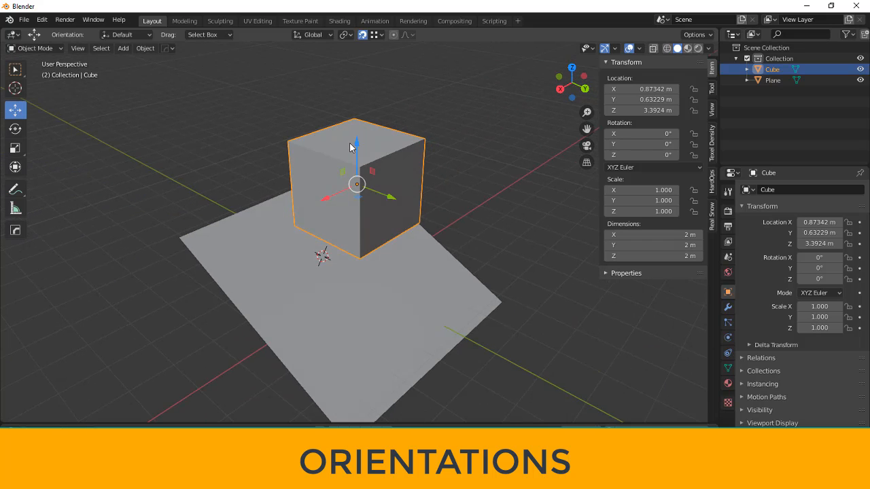
{"action": "left_click", "coordinate": [21, 128]}
{"action": "left_click", "coordinate": [19, 110]}
{"action": "scroll", "coordinate": [358, 183], "scroll_direction": "up", "scroll_amount": 3}
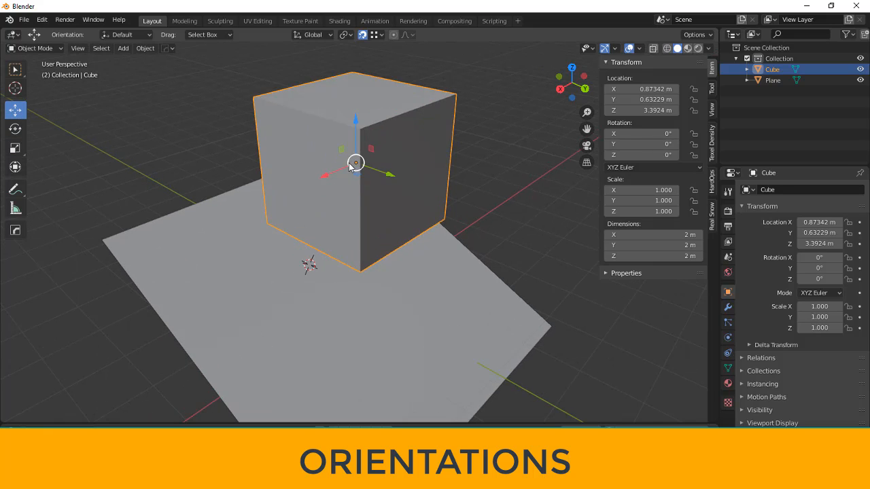
{"action": "mouse_move", "coordinate": [356, 169]}
{"action": "middle_mouse_down"}
{"action": "mouse_move", "coordinate": [369, 217]}
{"action": "mouse_move", "coordinate": [385, 206]}
{"action": "mouse_move", "coordinate": [345, 161]}
{"action": "middle_mouse_up"}
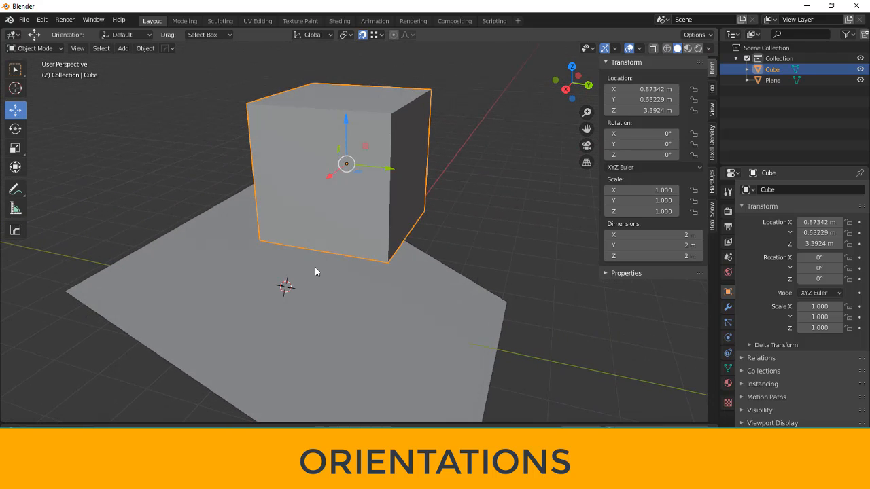
{"action": "scroll", "coordinate": [314, 267], "scroll_direction": "down", "scroll_amount": 1}
{"action": "middle_click_drag", "start_coordinate": [410, 244], "coordinate": [357, 228]}
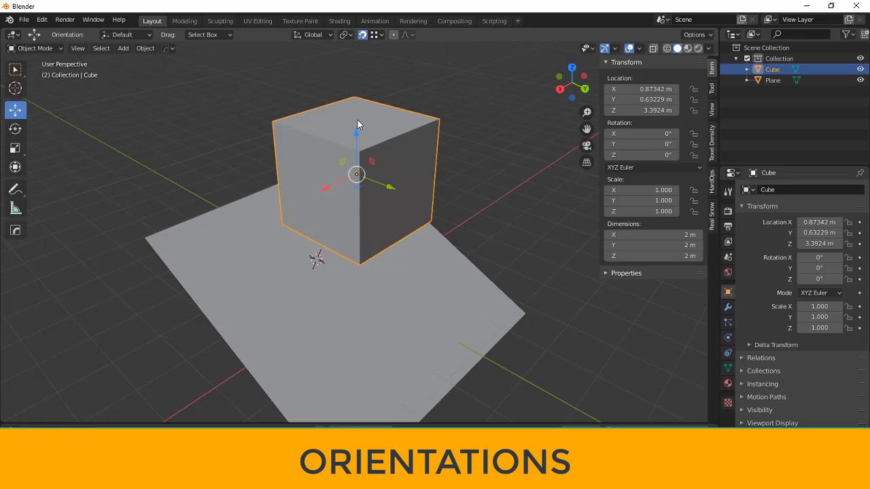
- Collapse the cube's transform values in the viewport sidebar and turn snapping off
{"action": "left_click", "coordinate": [608, 62]}
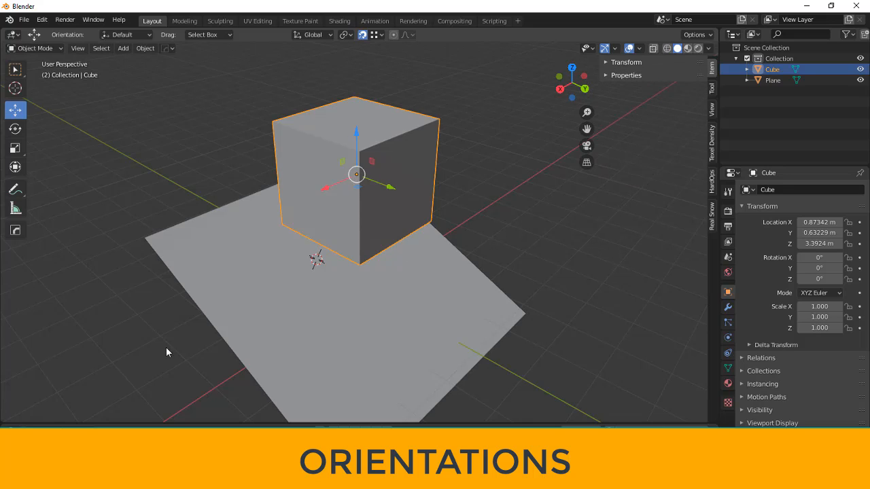
{"action": "scroll", "coordinate": [477, 225], "scroll_direction": "down", "scroll_amount": 3}
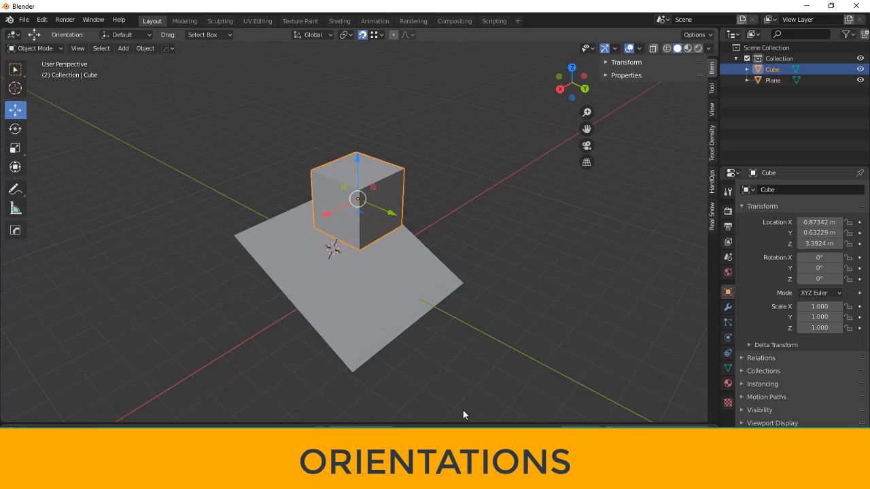
{"action": "scroll", "coordinate": [508, 136], "scroll_direction": "up", "scroll_amount": 2}
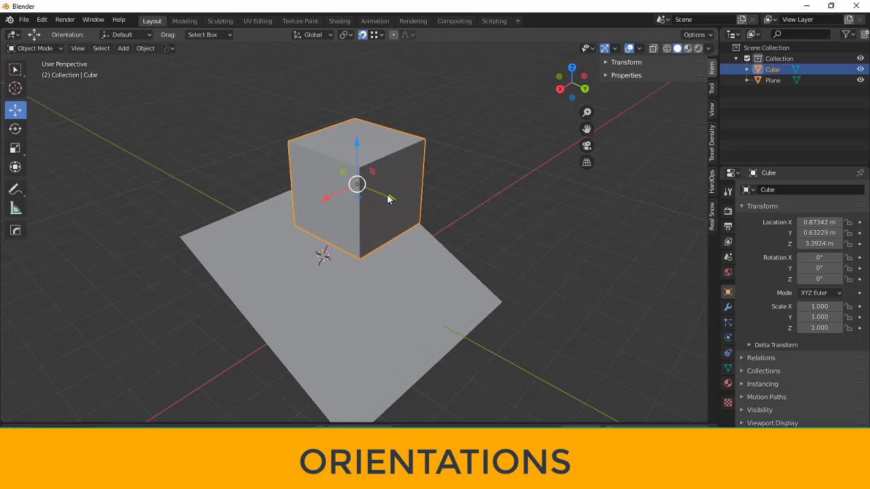
{"action": "left_click", "coordinate": [362, 35]}
- Rotate the cube about -26.6° around the global X axis toward the plane's slope
{"action": "middle_click_drag", "start_coordinate": [411, 109], "coordinate": [435, 160]}
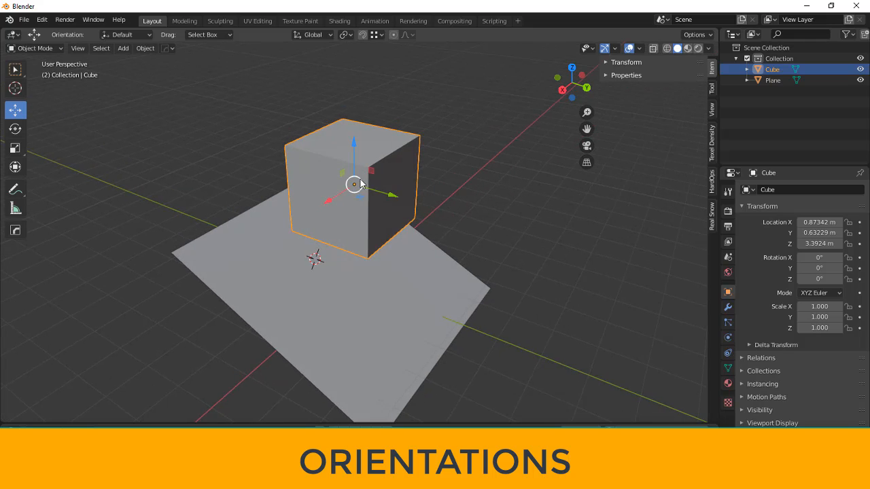
{"action": "middle_click_drag", "start_coordinate": [383, 221], "coordinate": [398, 223]}
{"action": "left_click", "coordinate": [15, 128]}
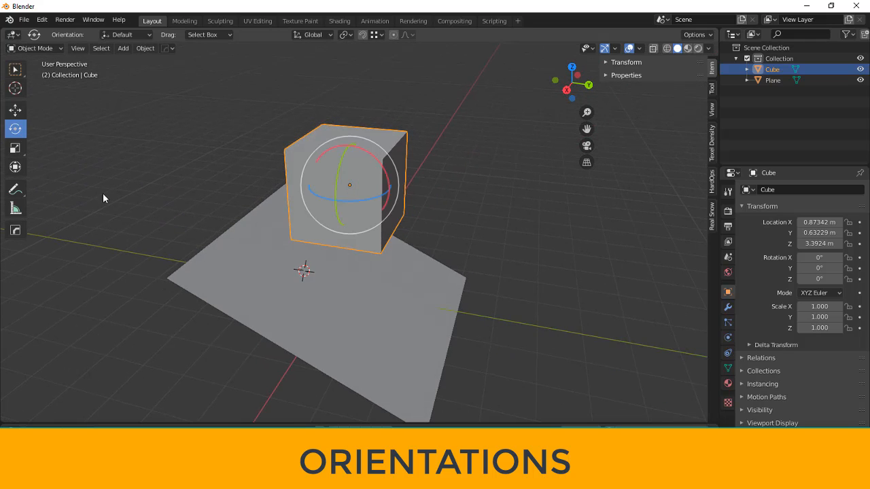
{"action": "left_click_drag", "start_coordinate": [383, 170], "coordinate": [390, 186]}
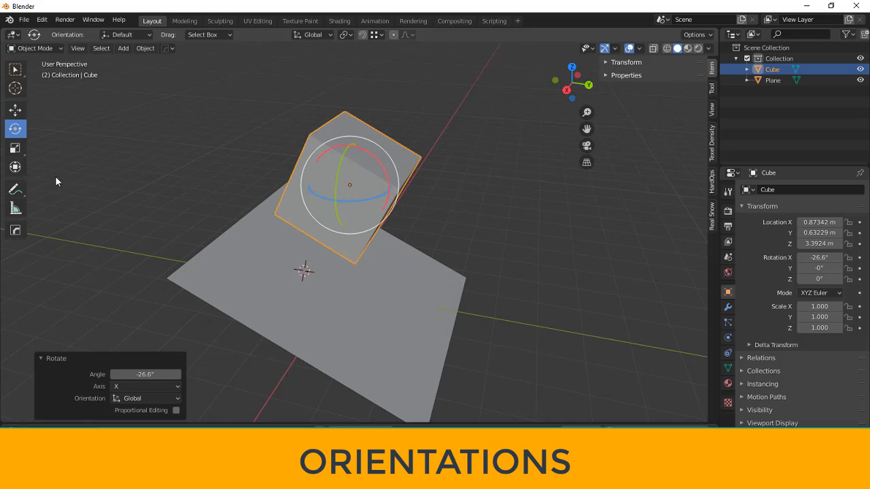
- Compare the cube's move, rotate and scale gizmos in Global orientation against its tilted faces from several angles
{"action": "left_click", "coordinate": [15, 109]}
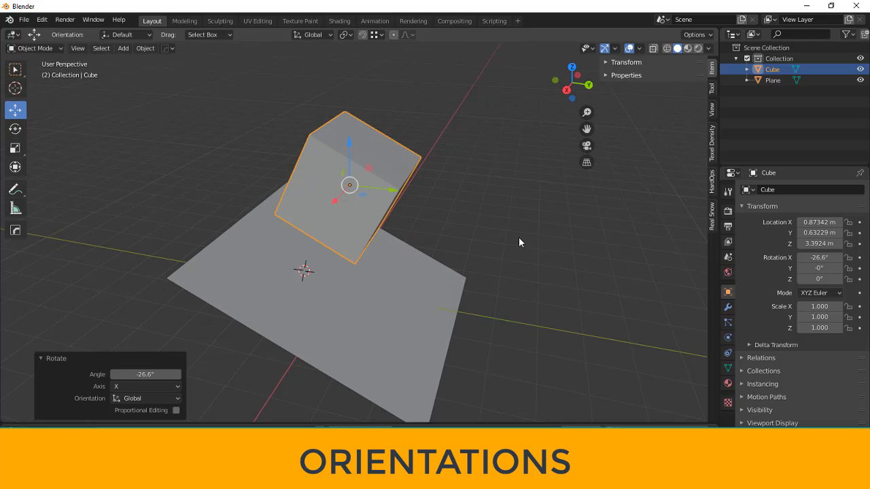
{"action": "middle_click_drag", "start_coordinate": [496, 229], "coordinate": [367, 186]}
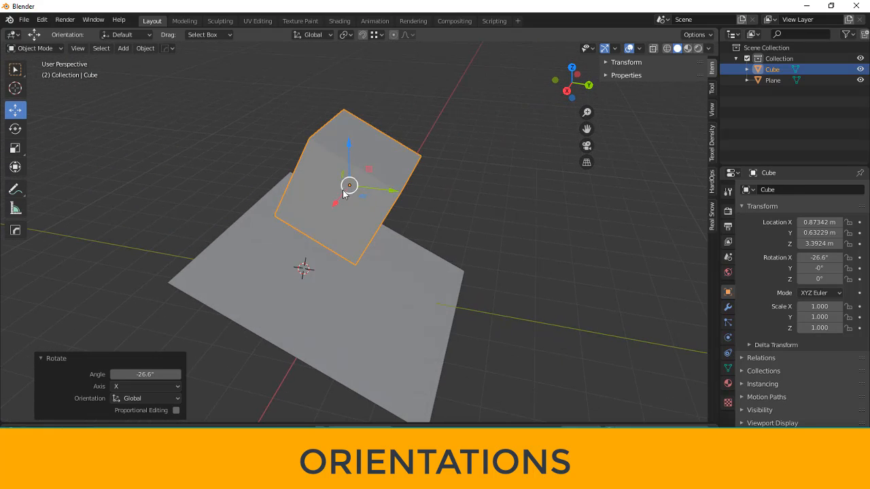
{"action": "middle_click_drag", "start_coordinate": [506, 249], "coordinate": [459, 250]}
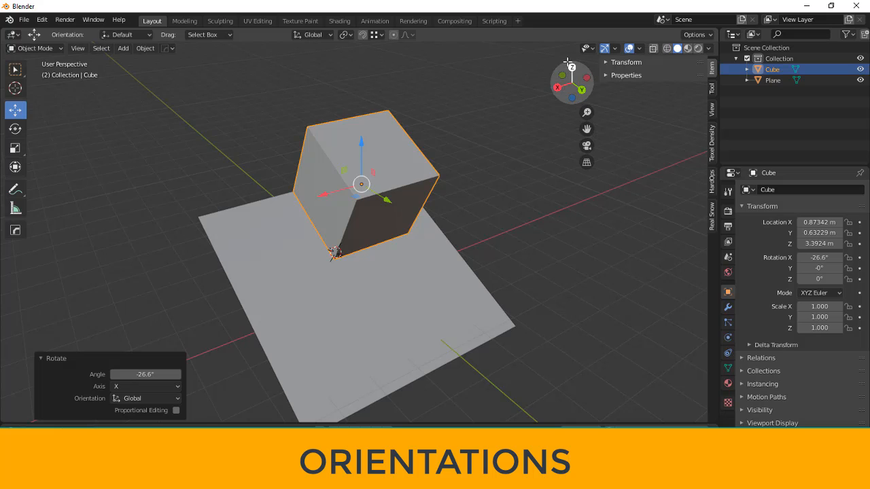
{"action": "middle_click_drag", "start_coordinate": [480, 139], "coordinate": [487, 167]}
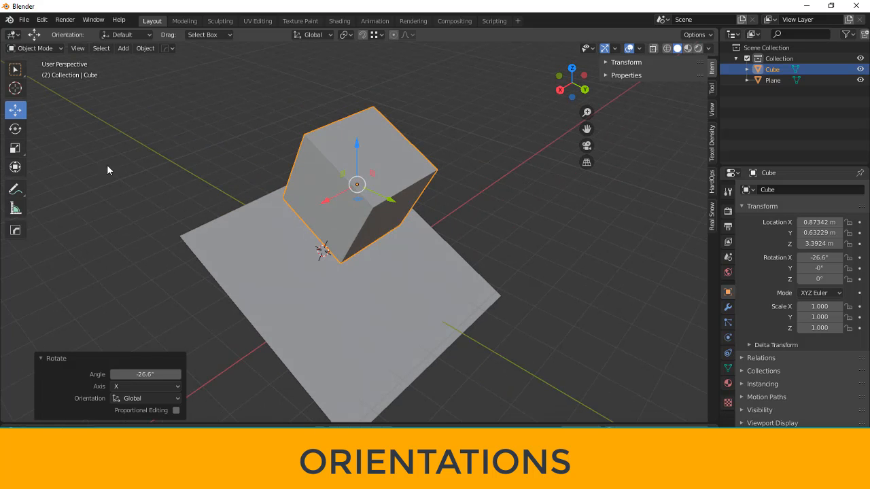
{"action": "left_click", "coordinate": [15, 129]}
{"action": "middle_click_drag", "start_coordinate": [183, 205], "coordinate": [225, 193]}
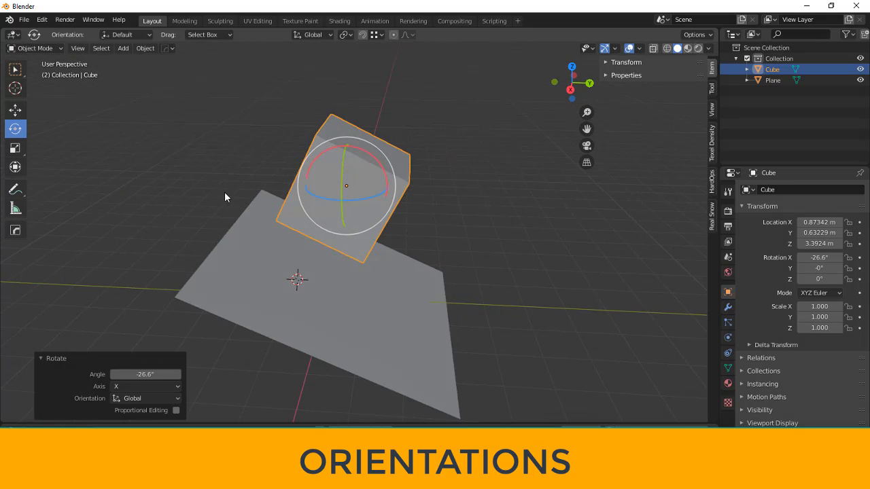
{"action": "left_click", "coordinate": [15, 148]}
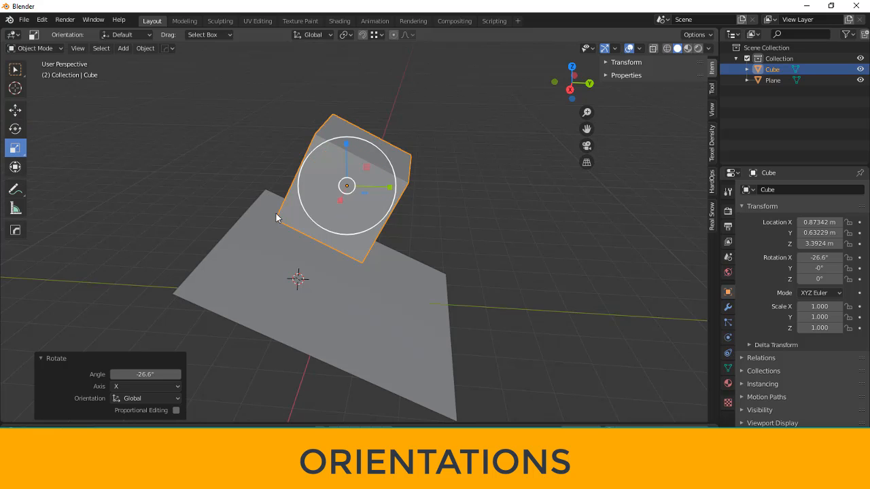
{"action": "middle_click_drag", "start_coordinate": [384, 233], "coordinate": [360, 170]}
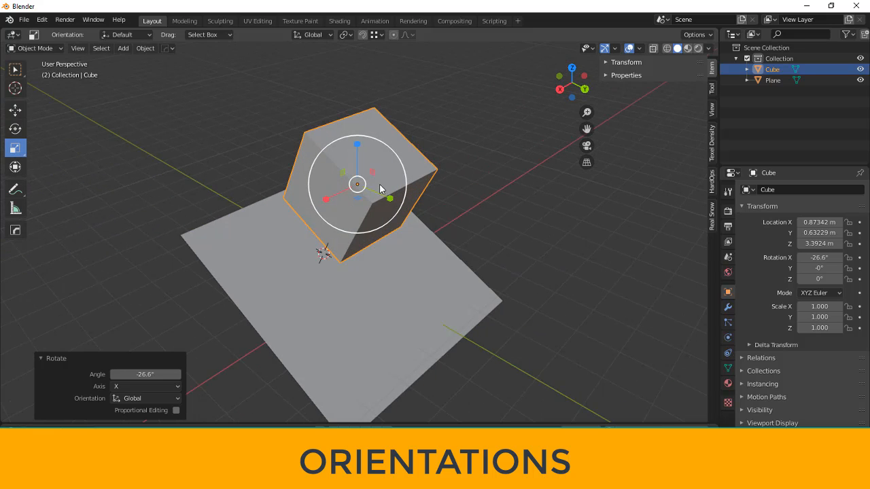
{"action": "middle_click_drag", "start_coordinate": [427, 209], "coordinate": [489, 164]}
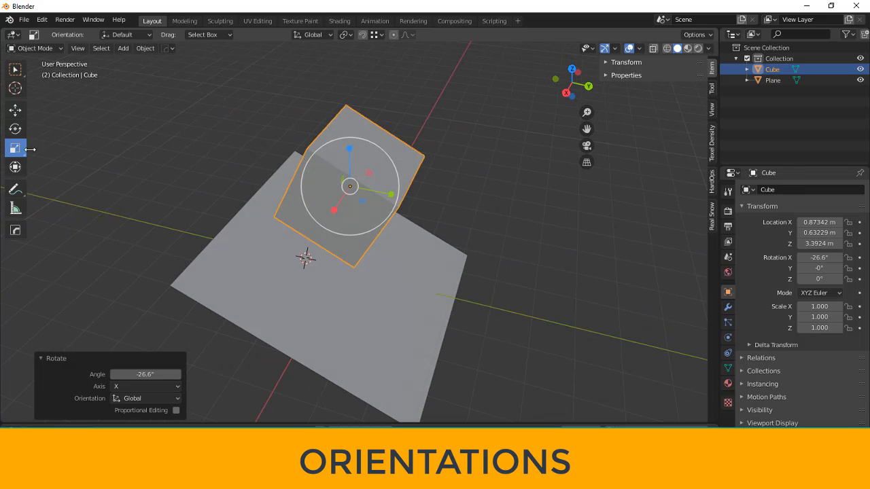
- Move the cube in the global YZ plane by about -1.17 m in Y and -0.865 m in Z, toward the tilted plane
{"action": "left_click", "coordinate": [15, 110]}
{"action": "middle_click_drag", "start_coordinate": [297, 274], "coordinate": [349, 263]}
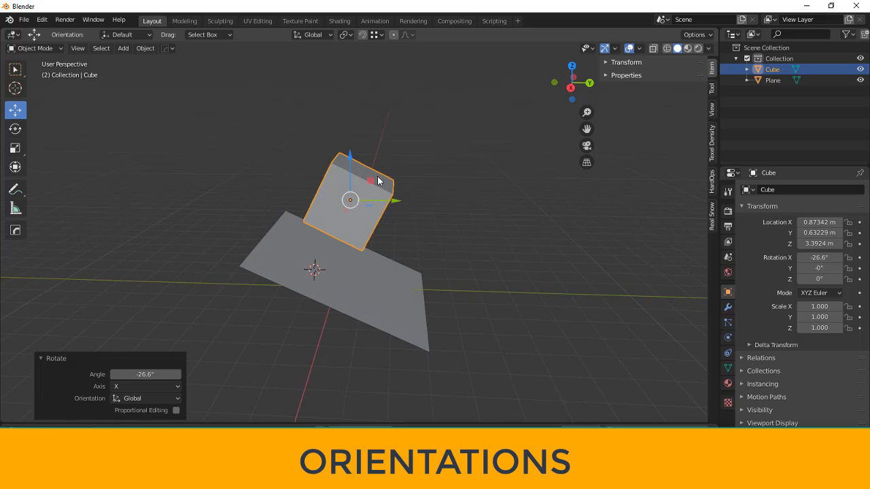
{"action": "left_click_drag", "start_coordinate": [372, 181], "coordinate": [333, 205]}
{"action": "scroll", "coordinate": [285, 269], "scroll_direction": "up", "scroll_amount": 5}
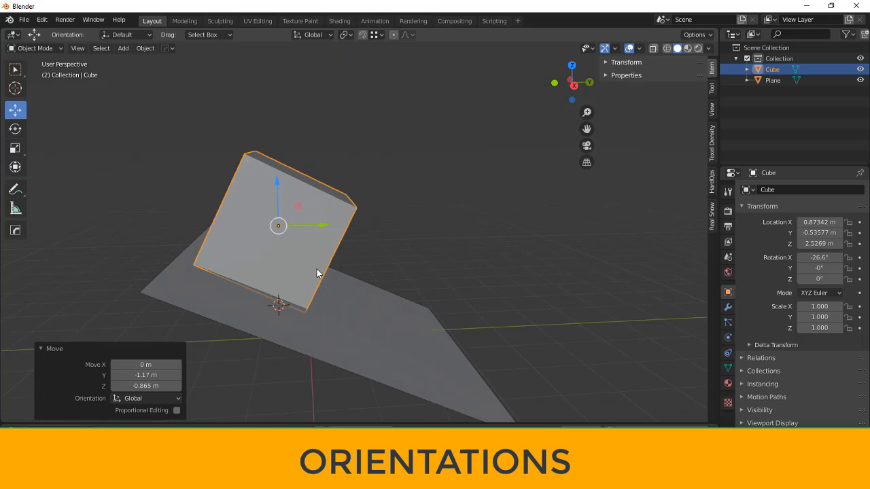
- Adjust the cube's X rotation to about -24.4° and shift it about 0.0115 m in Y and 0.0504 m in Z
{"action": "left_click", "coordinate": [15, 128]}
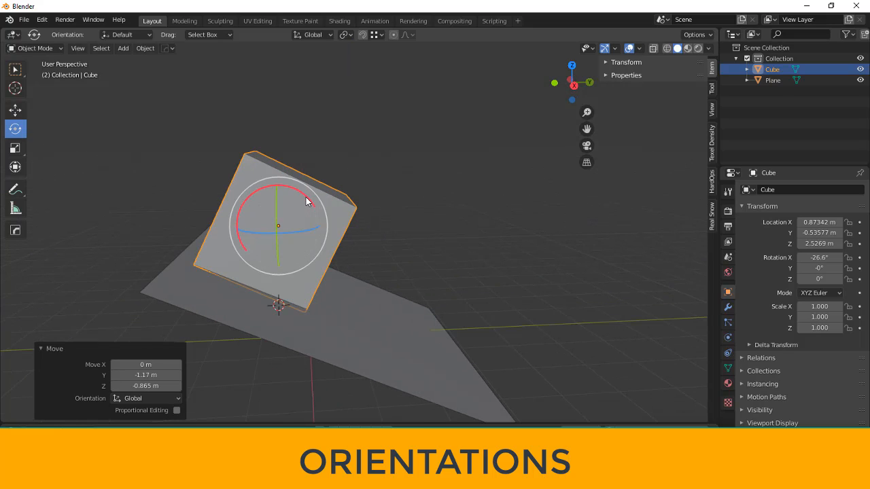
{"action": "left_click_drag", "start_coordinate": [307, 201], "coordinate": [299, 200]}
{"action": "left_click", "coordinate": [15, 109]}
{"action": "scroll", "coordinate": [325, 267], "scroll_direction": "down", "scroll_amount": 2}
{"action": "middle_click_drag", "start_coordinate": [326, 267], "coordinate": [399, 317]}
{"action": "scroll", "coordinate": [426, 340], "scroll_direction": "up", "scroll_amount": 1}
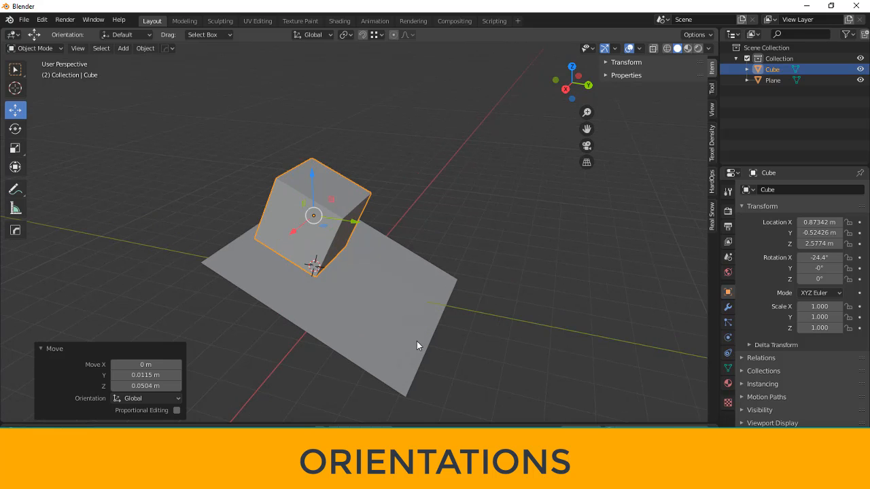
- Examine from several angles how the cube's global move axes relate to the slope of the tilted plane
{"action": "scroll", "coordinate": [414, 342], "scroll_direction": "up", "scroll_amount": 5}
{"action": "scroll", "coordinate": [412, 328], "scroll_direction": "down", "scroll_amount": 5}
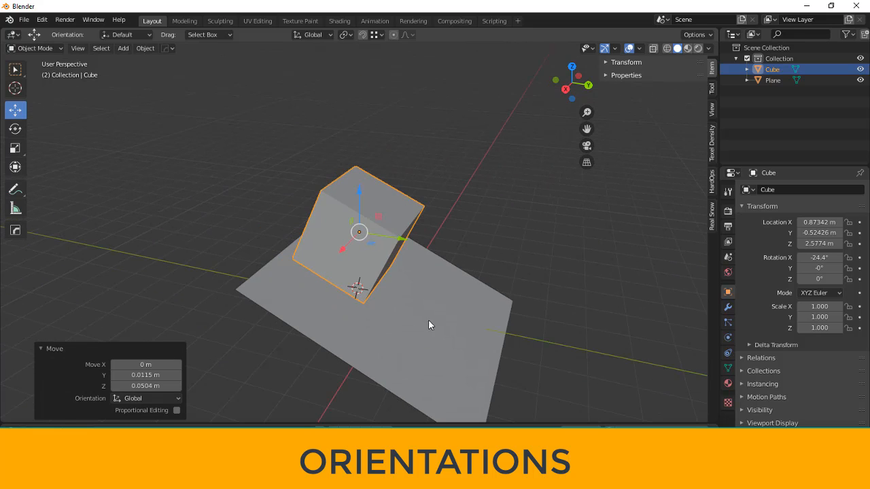
{"action": "scroll", "coordinate": [484, 296], "scroll_direction": "up", "scroll_amount": 1}
{"action": "middle_click_drag", "start_coordinate": [483, 295], "coordinate": [482, 319]}
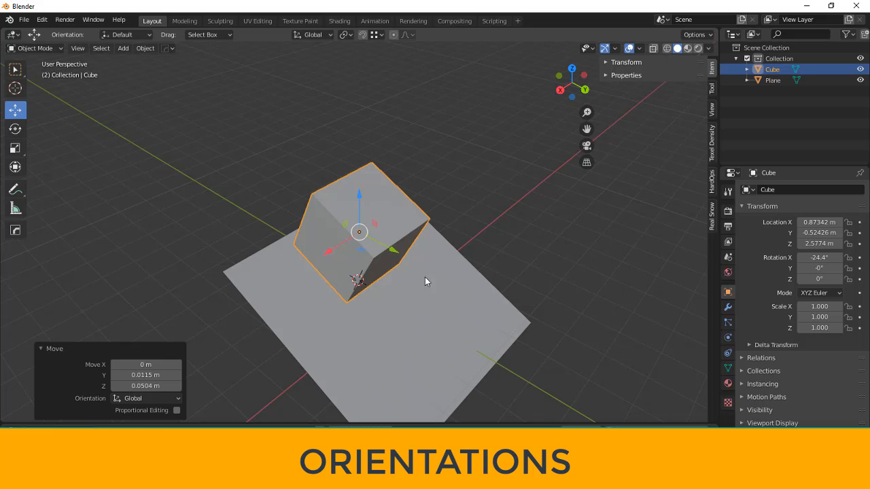
{"action": "middle_click_drag", "start_coordinate": [424, 277], "coordinate": [412, 315]}
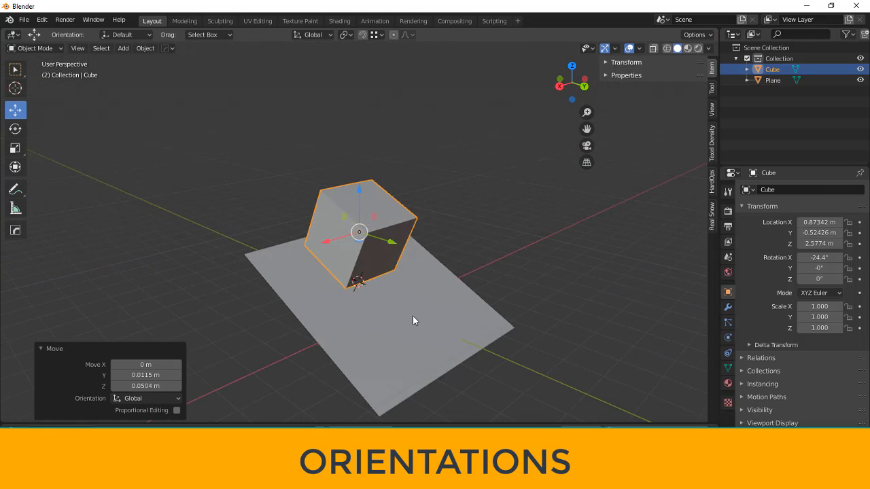
{"action": "scroll", "coordinate": [413, 319], "scroll_direction": "up", "scroll_amount": 2}
{"action": "middle_click_drag", "start_coordinate": [549, 239], "coordinate": [477, 258], "text": "shift"}
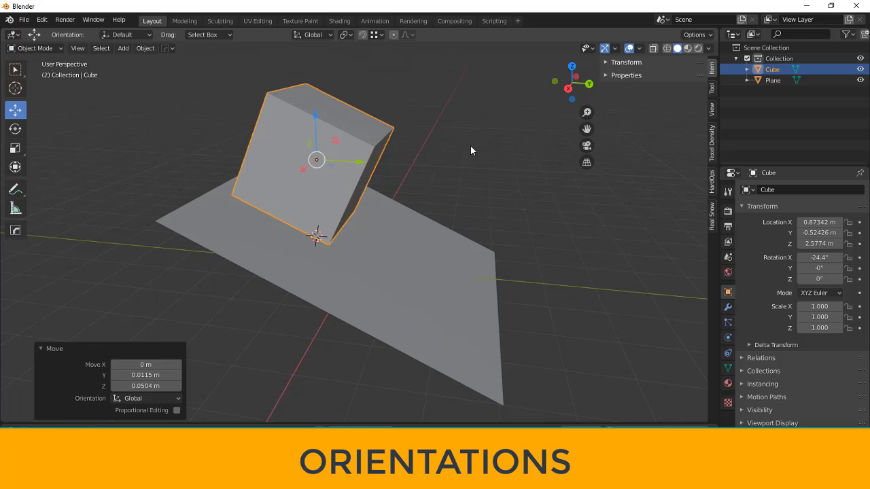
{"action": "middle_click_drag", "start_coordinate": [472, 148], "coordinate": [458, 153]}
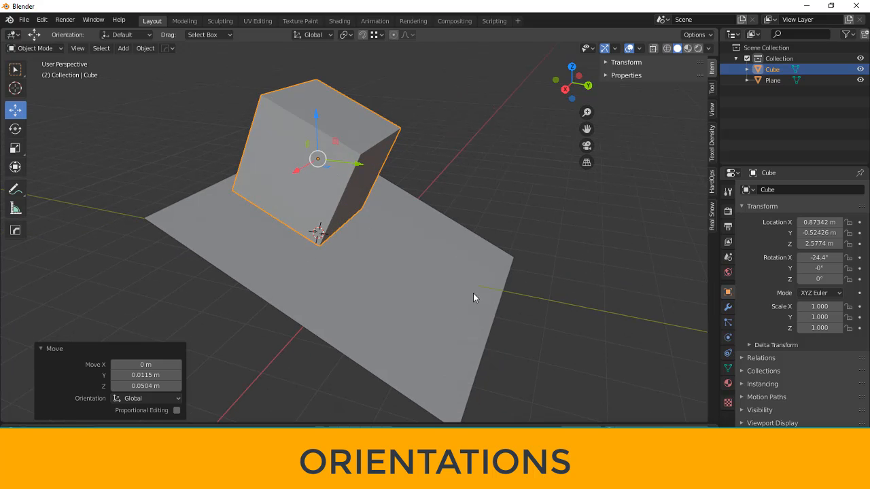
{"action": "middle_click_drag", "start_coordinate": [382, 255], "coordinate": [333, 144]}
{"action": "left_click_drag", "start_coordinate": [333, 144], "coordinate": [334, 163]}
{"action": "left_click", "coordinate": [334, 163]}
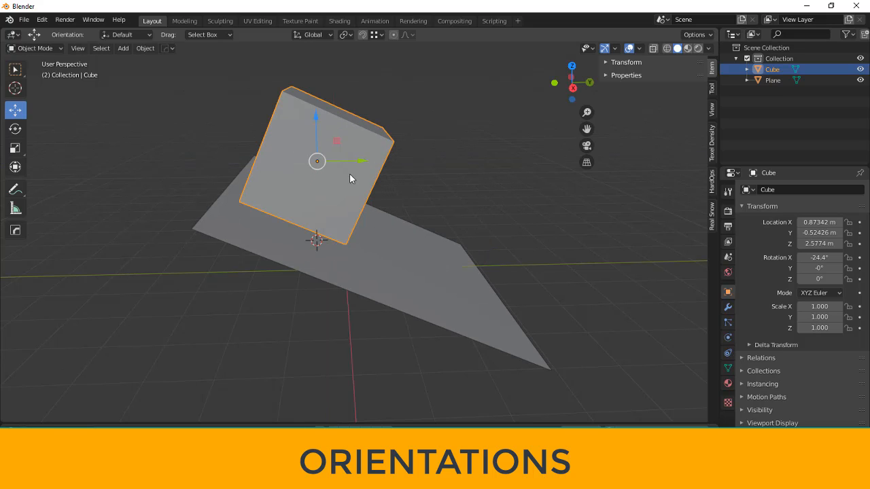
{"action": "middle_click_drag", "start_coordinate": [492, 208], "coordinate": [360, 191]}
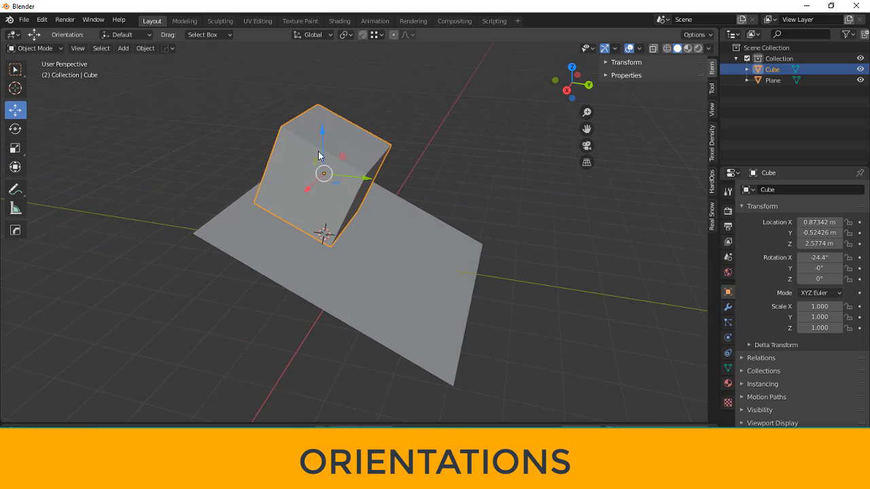
{"action": "middle_click_drag", "start_coordinate": [391, 163], "coordinate": [403, 163]}
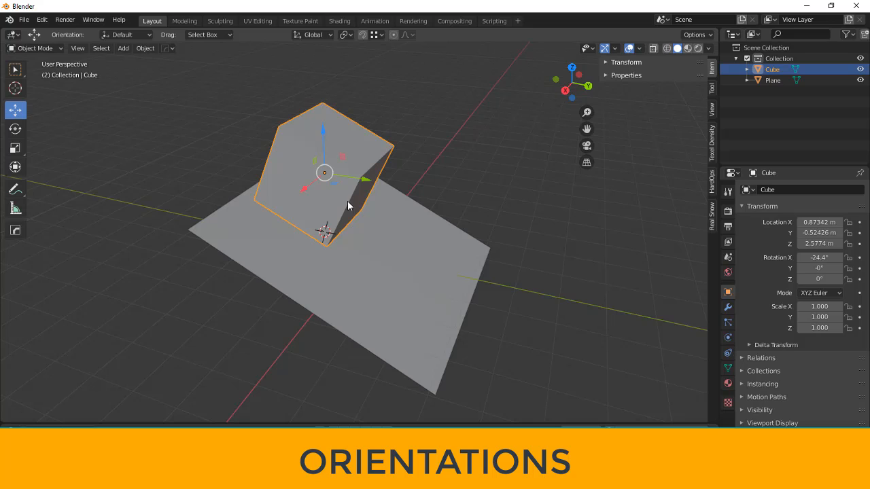
- Set the transform orientation to Local and slide the cube about 0.359 m along its local Y axis, down the slope
{"action": "left_click", "coordinate": [329, 34]}
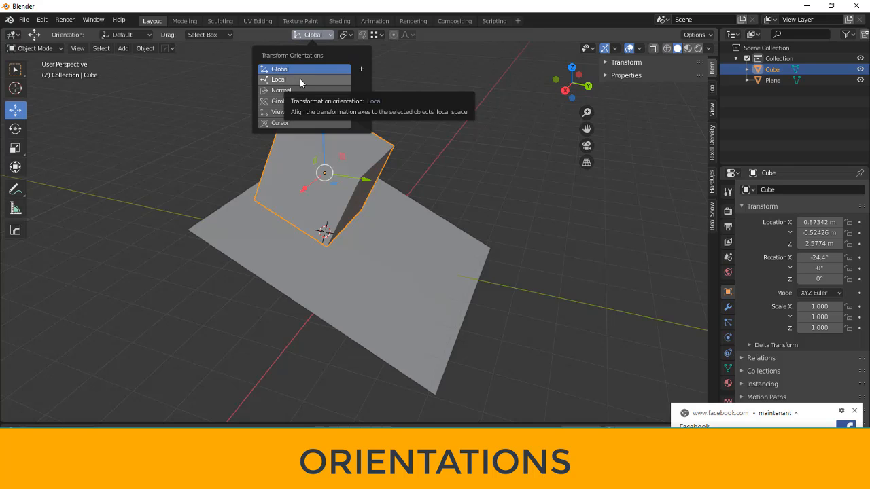
{"action": "left_click", "coordinate": [303, 79]}
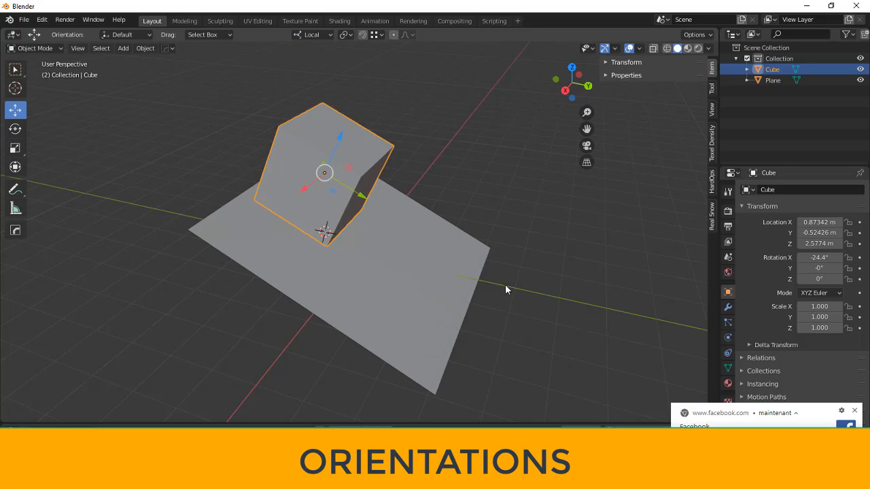
{"action": "middle_click_drag", "start_coordinate": [419, 189], "coordinate": [359, 142]}
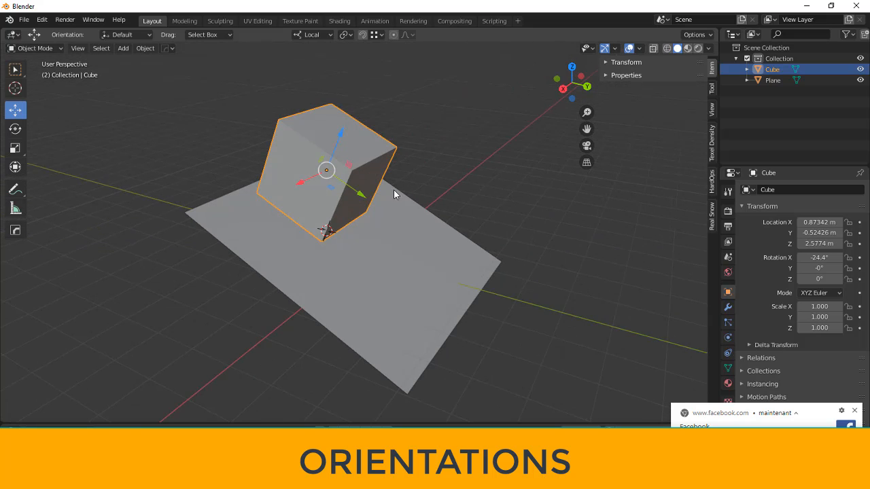
{"action": "mouse_move", "coordinate": [394, 190]}
{"action": "middle_mouse_down"}
{"action": "mouse_move", "coordinate": [222, 180]}
{"action": "mouse_move", "coordinate": [403, 190]}
{"action": "middle_mouse_up"}
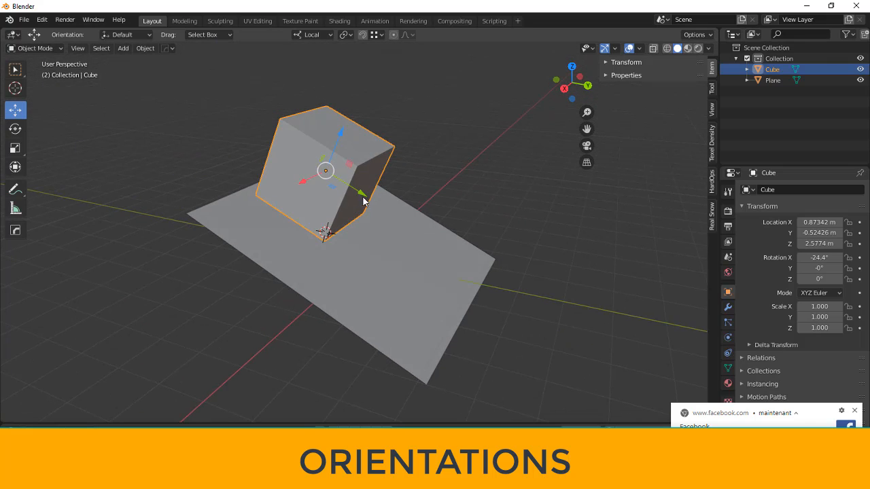
{"action": "left_click_drag", "start_coordinate": [374, 201], "coordinate": [391, 254]}
{"action": "middle_click_drag", "start_coordinate": [365, 301], "coordinate": [394, 303]}
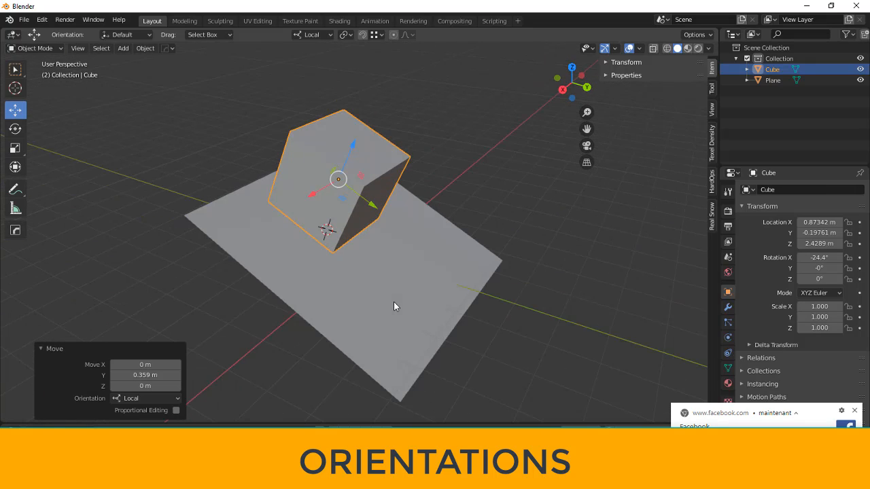
- Switch the transform orientation back to Global
{"action": "left_click", "coordinate": [311, 34]}
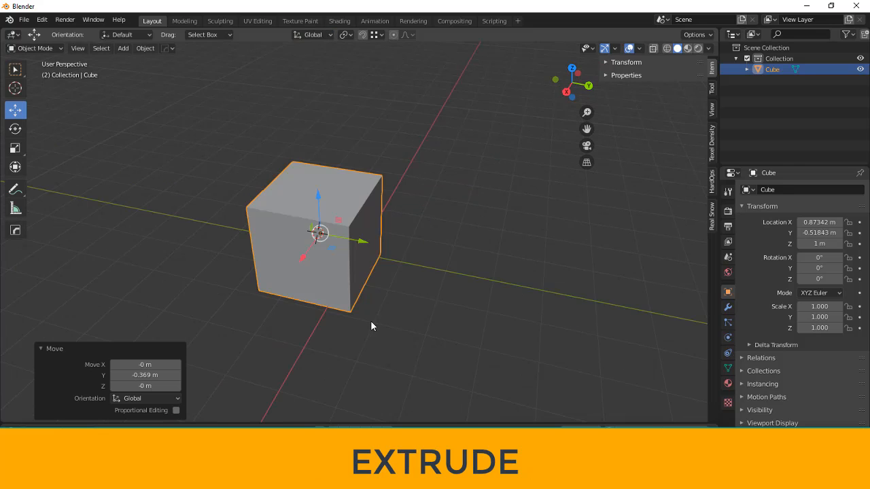
{"action": "middle_click_drag", "start_coordinate": [383, 296], "coordinate": [390, 313]}
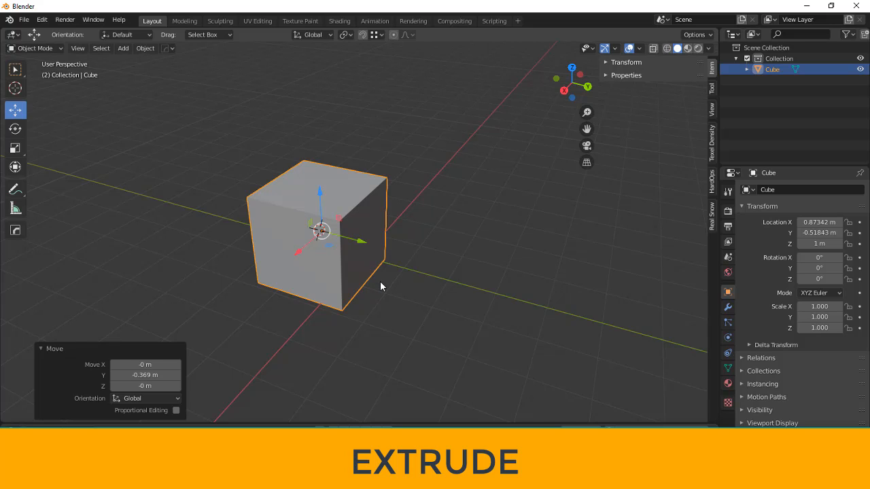
- Switch the selected cube from Object Mode to Edit Mode
{"action": "scroll", "coordinate": [381, 286], "scroll_direction": "up", "scroll_amount": 2}
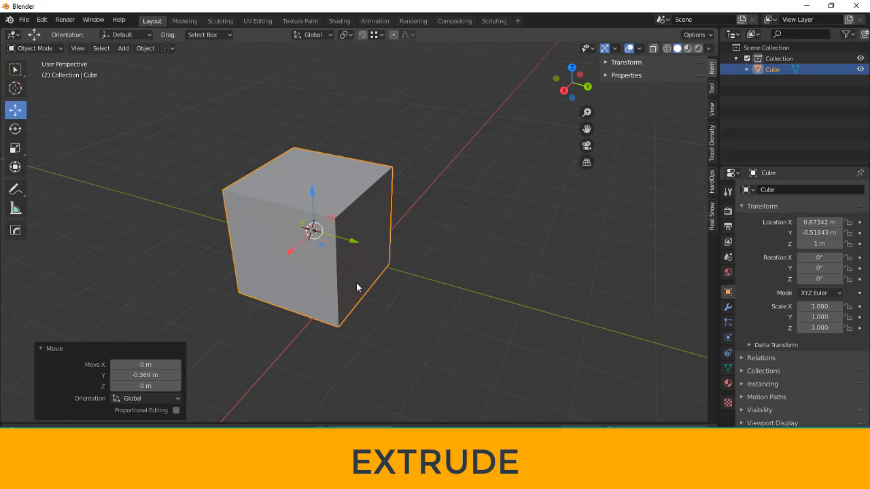
{"action": "scroll", "coordinate": [274, 292], "scroll_direction": "down", "scroll_amount": 1}
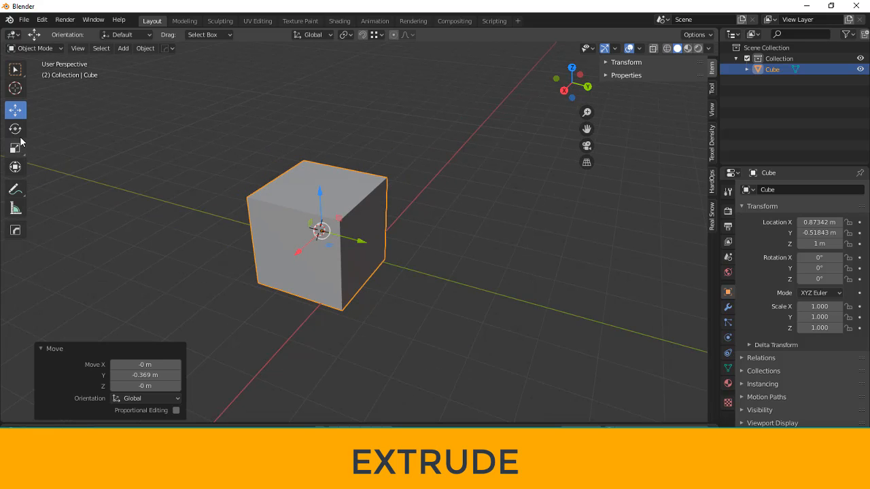
{"action": "middle_click_drag", "start_coordinate": [246, 268], "coordinate": [249, 280]}
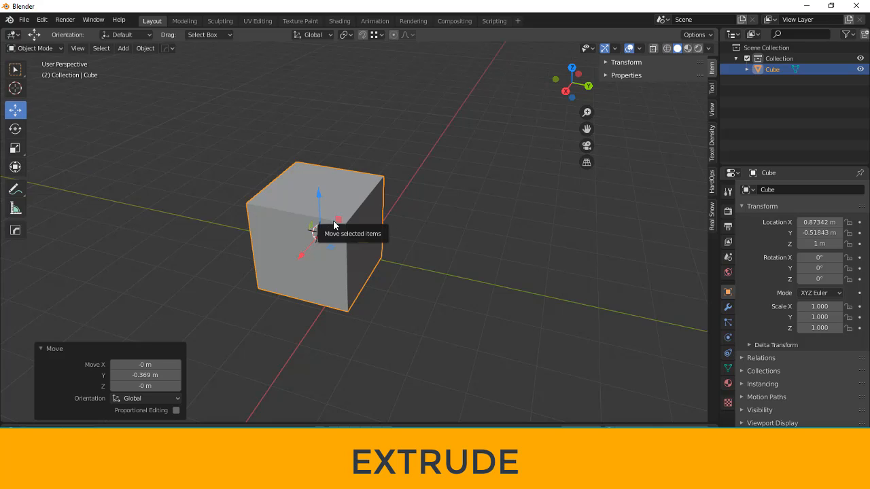
{"action": "left_click", "coordinate": [35, 50]}
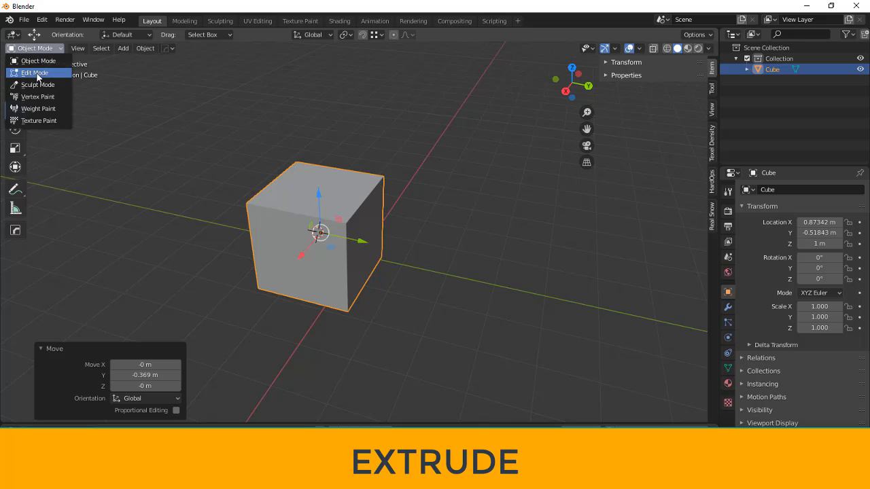
{"action": "left_click", "coordinate": [37, 72]}
{"action": "left_click", "coordinate": [122, 167]}
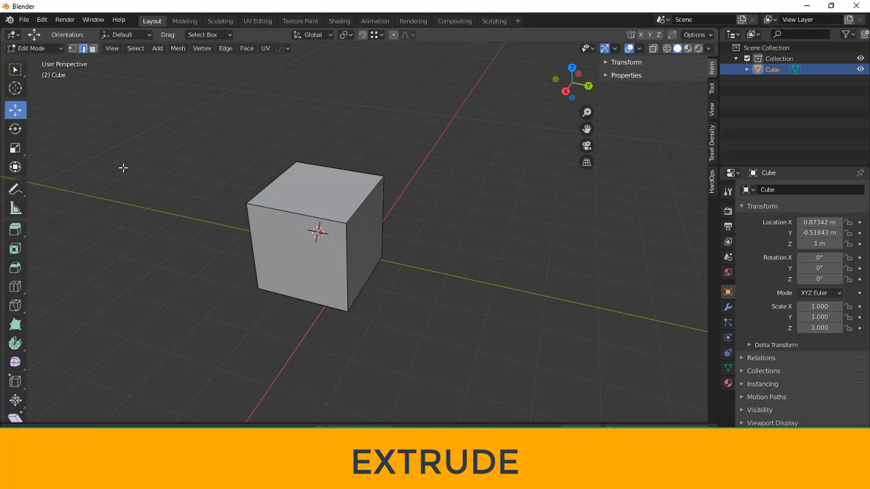
{"action": "middle_click_drag", "start_coordinate": [122, 167], "coordinate": [381, 276]}
{"action": "right_click", "coordinate": [370, 275]}
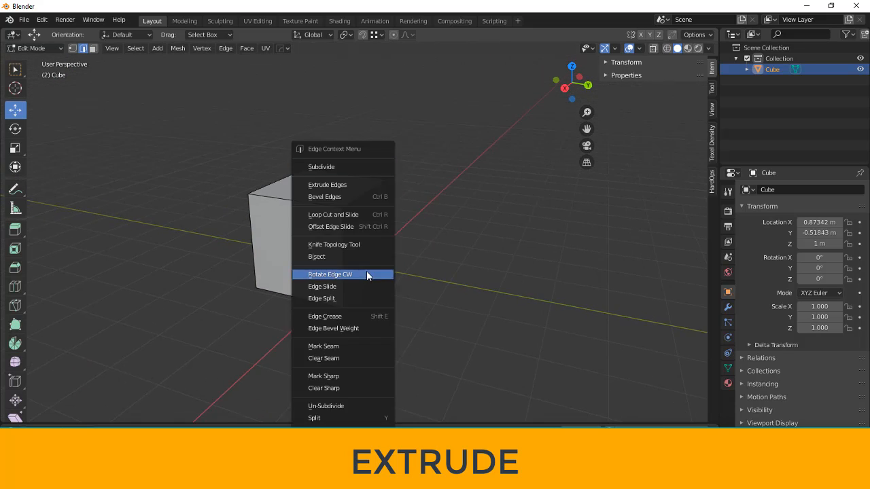
{"action": "left_click", "coordinate": [367, 271]}
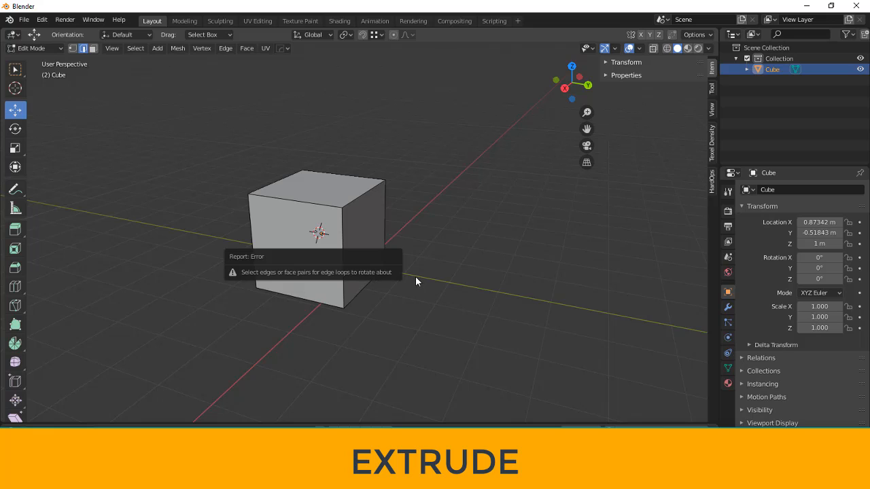
{"action": "left_click", "coordinate": [370, 239]}
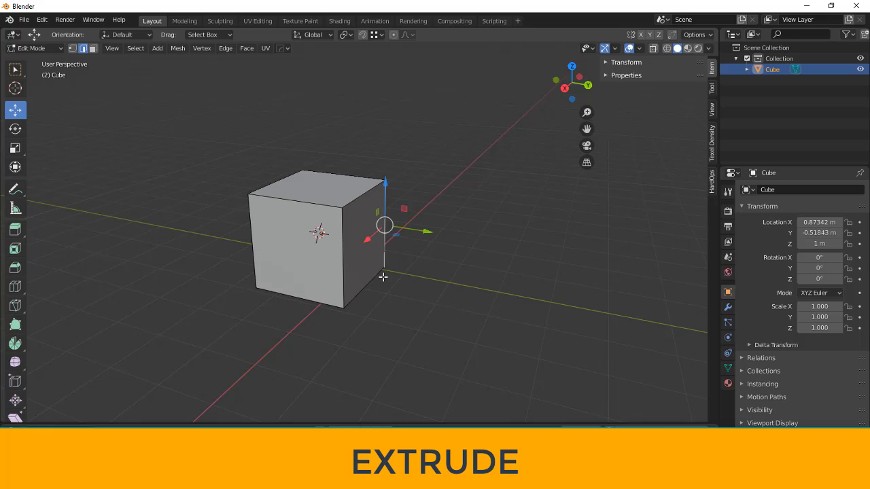
- Switch to face selection and extrude the cube's top face upward about 1.11 m with Extrude Region
{"action": "left_click", "coordinate": [93, 48]}
{"action": "middle_click_drag", "start_coordinate": [247, 182], "coordinate": [297, 214]}
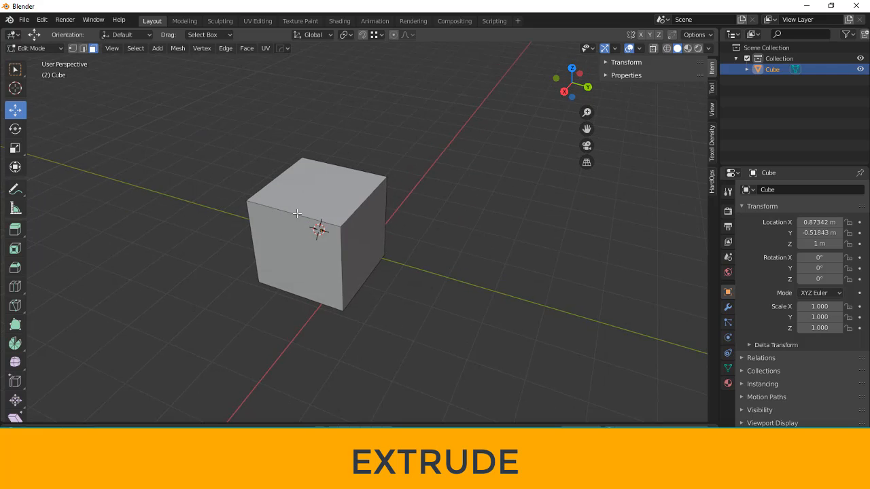
{"action": "scroll", "coordinate": [327, 211], "scroll_direction": "up", "scroll_amount": 2}
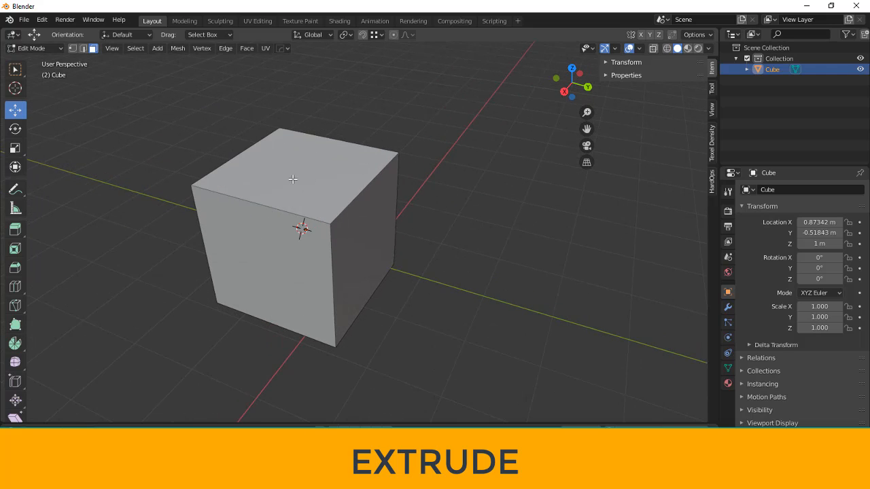
{"action": "left_click", "coordinate": [291, 179]}
{"action": "scroll", "coordinate": [363, 267], "scroll_direction": "down", "scroll_amount": 3}
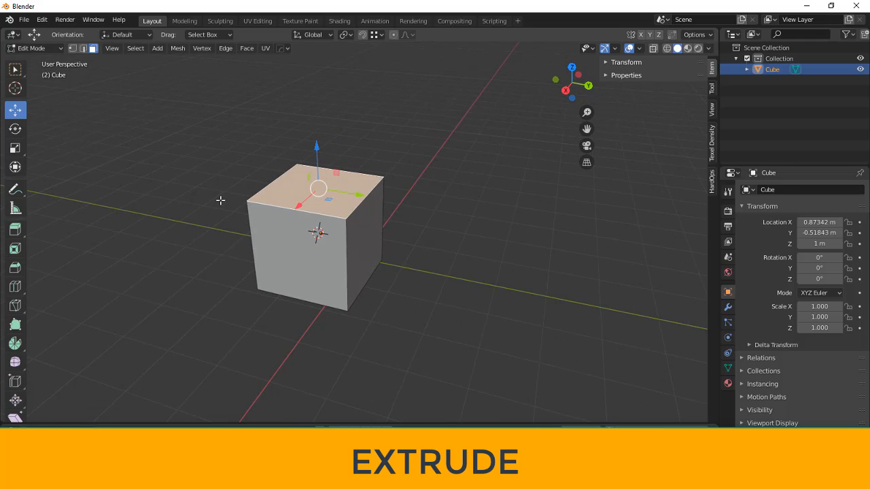
{"action": "left_click", "coordinate": [15, 232]}
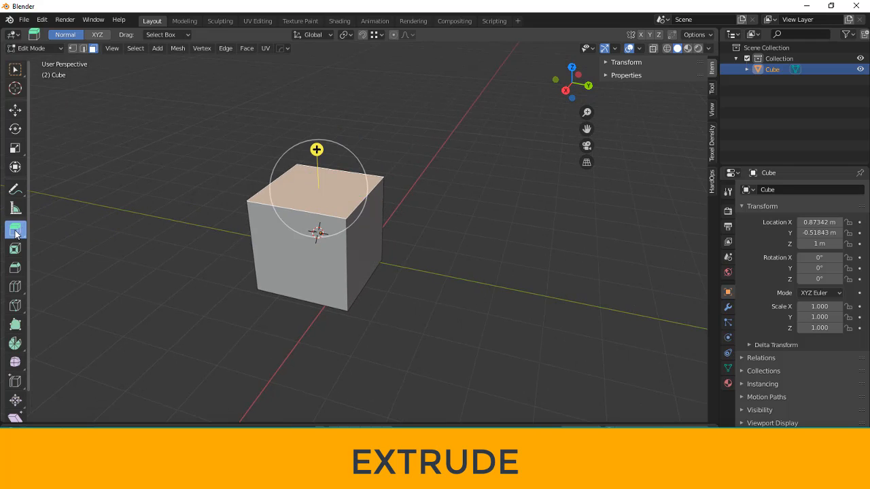
{"action": "left_click_drag", "start_coordinate": [316, 147], "coordinate": [295, 97]}
{"action": "mouse_move", "coordinate": [378, 240]}
{"action": "middle_mouse_down"}
{"action": "mouse_move", "coordinate": [402, 238]}
{"action": "mouse_move", "coordinate": [376, 237]}
{"action": "middle_mouse_up"}
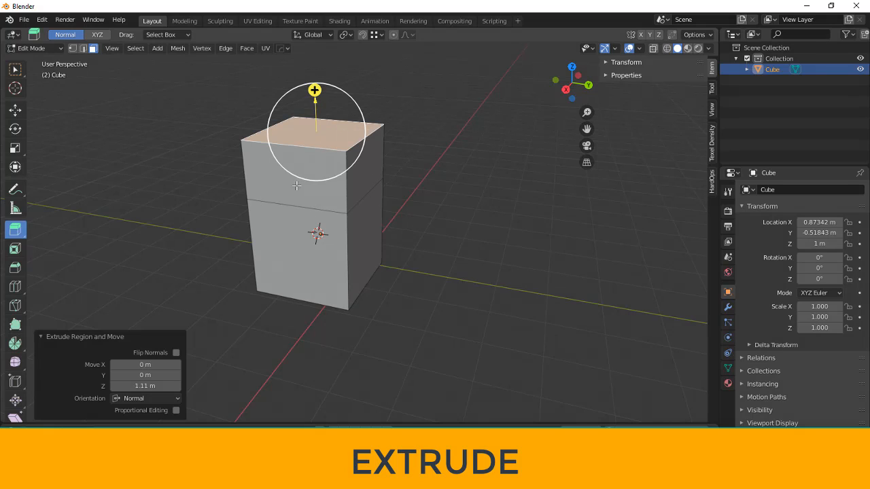
- Select the side faces of the newly extruded upper section, and clear the selection
{"action": "key", "text": "ctrl+KP_Add"}
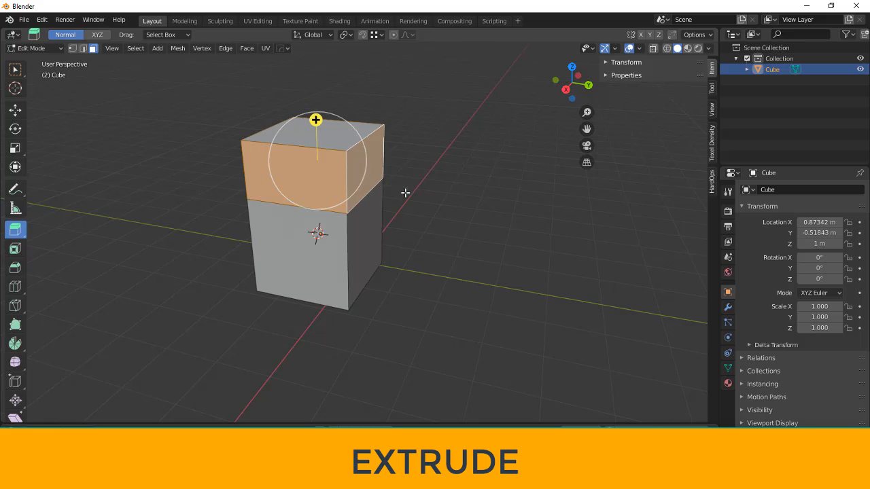
{"action": "middle_click_drag", "start_coordinate": [405, 190], "coordinate": [422, 199]}
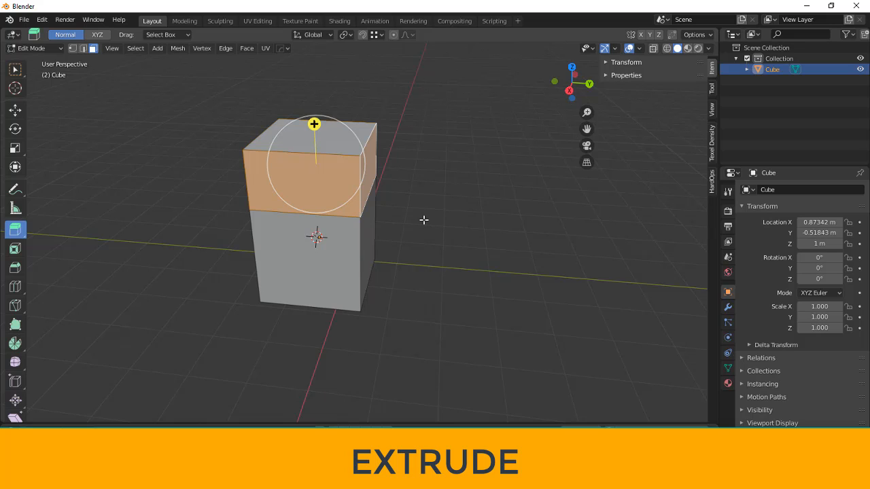
{"action": "key", "text": "alt+a"}
- Extrude the lower block's side face outward along the Y axis in two consecutive segments
{"action": "scroll", "coordinate": [422, 226], "scroll_direction": "down", "scroll_amount": 2}
{"action": "middle_click_drag", "start_coordinate": [421, 233], "coordinate": [372, 247]}
{"action": "left_click", "coordinate": [372, 247]}
{"action": "left_click_drag", "start_coordinate": [399, 251], "coordinate": [517, 286]}
- Extrude the top face of the outermost segment upward in two stages to form a tall column, and deselect everything
{"action": "left_click", "coordinate": [459, 216]}
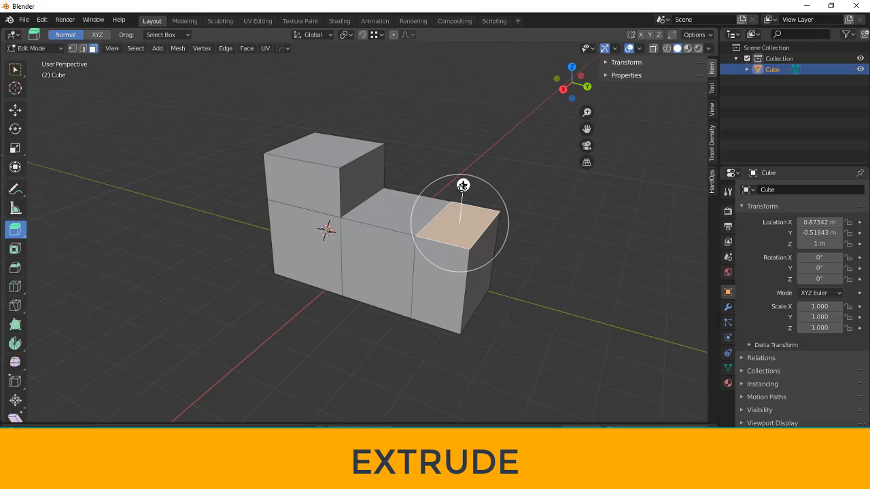
{"action": "left_click_drag", "start_coordinate": [460, 180], "coordinate": [460, 58]}
{"action": "scroll", "coordinate": [314, 253], "scroll_direction": "down", "scroll_amount": 2}
{"action": "middle_click_drag", "start_coordinate": [313, 253], "coordinate": [503, 258]}
{"action": "left_click", "coordinate": [504, 257]}
{"action": "scroll", "coordinate": [496, 221], "scroll_direction": "up", "scroll_amount": 2}
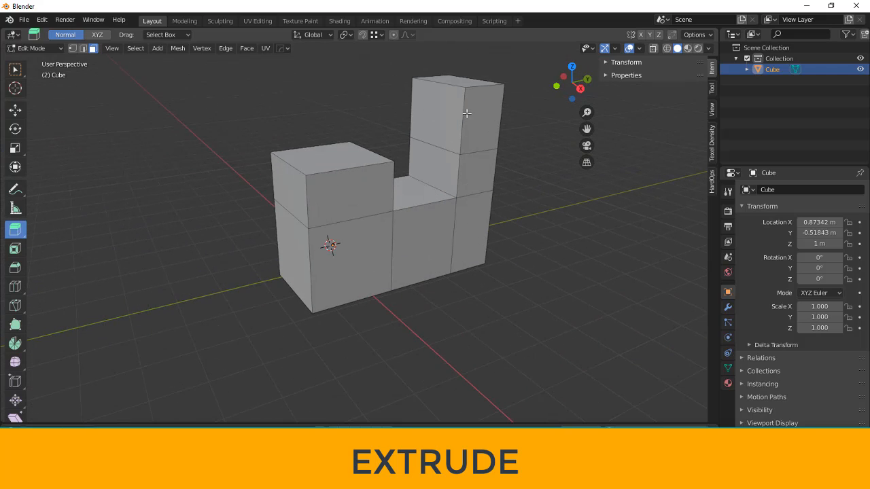
- Select the shorter block's top face and look through the available extrude tool variants
{"action": "left_click", "coordinate": [347, 164]}
{"action": "middle_click_drag", "start_coordinate": [353, 245], "coordinate": [370, 261]}
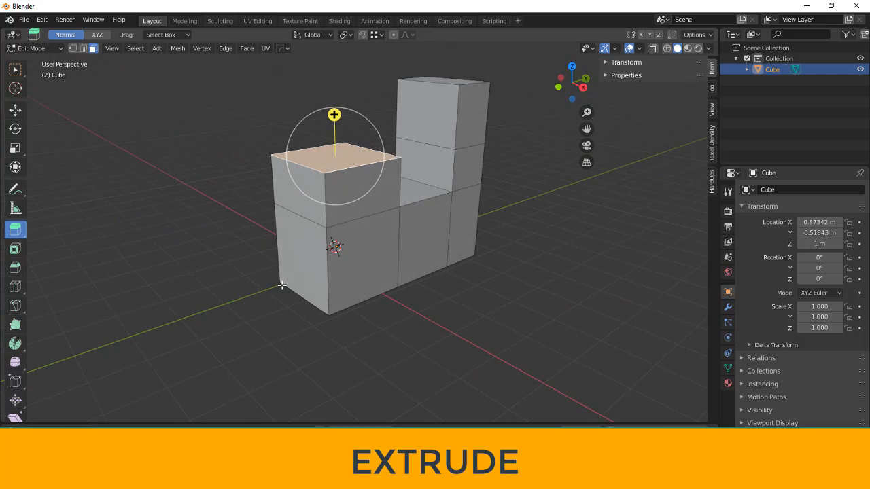
{"action": "left_click", "coordinate": [15, 232]}
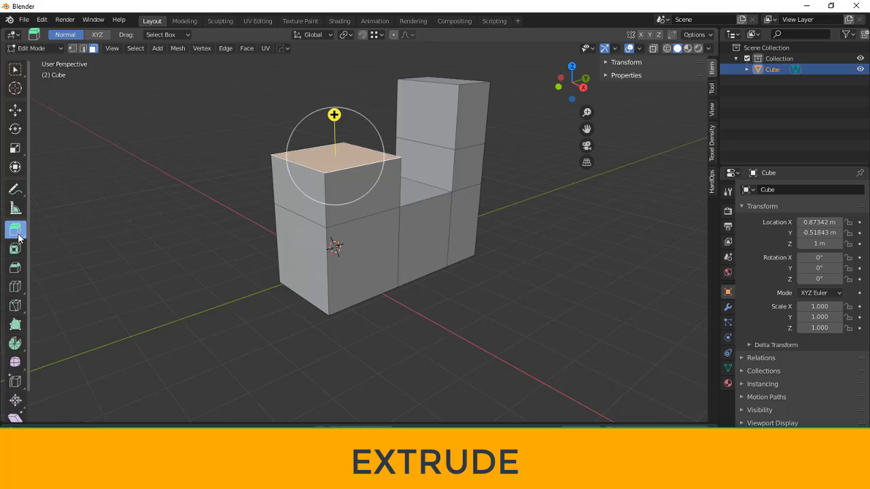
{"action": "left_click", "coordinate": [17, 233]}
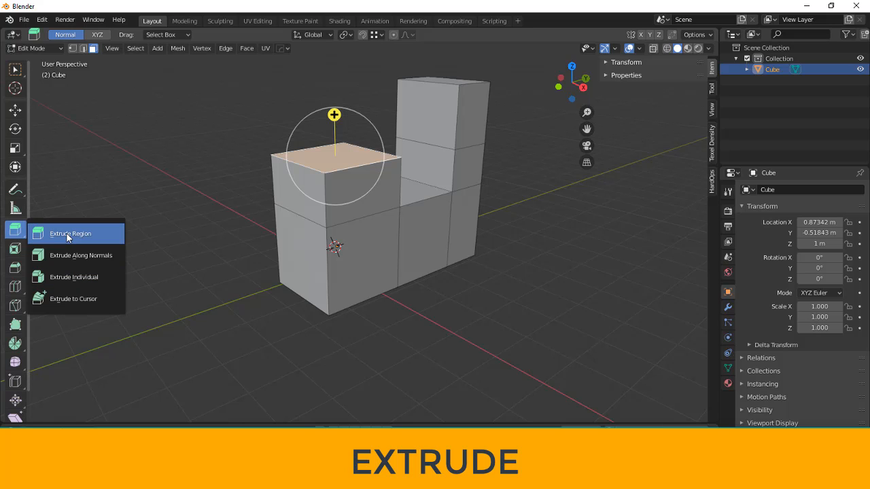
{"action": "left_click", "coordinate": [14, 233]}
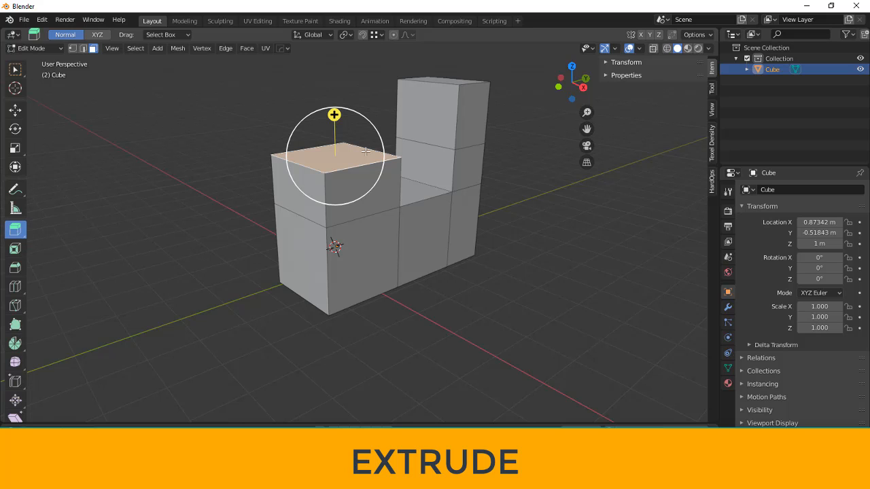
- Select the two adjacent lower outer faces at the shorter block's corner, with Extrude Region as the active tool
{"action": "left_click", "coordinate": [312, 262]}
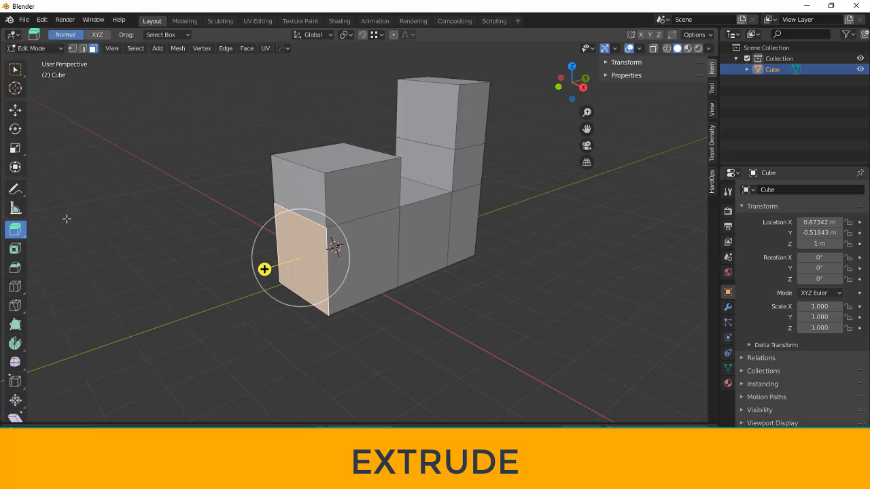
{"action": "left_click", "coordinate": [15, 231]}
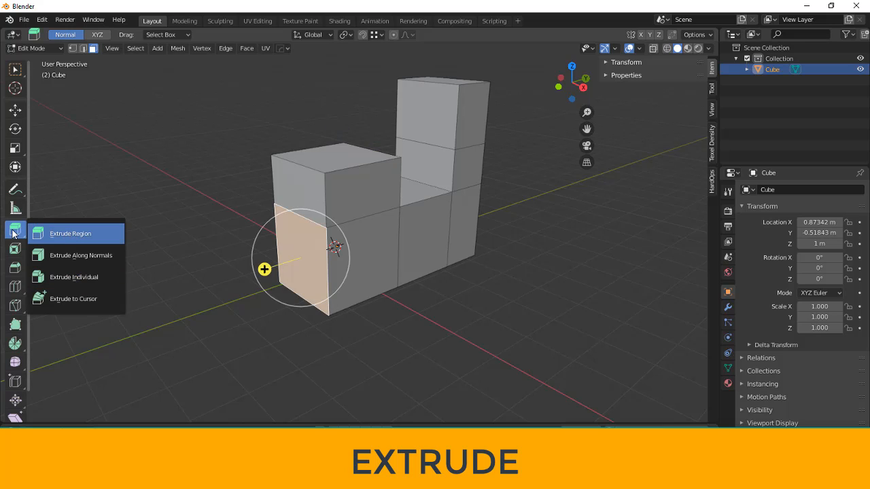
{"action": "left_click", "coordinate": [68, 235]}
{"action": "left_click", "coordinate": [17, 233]}
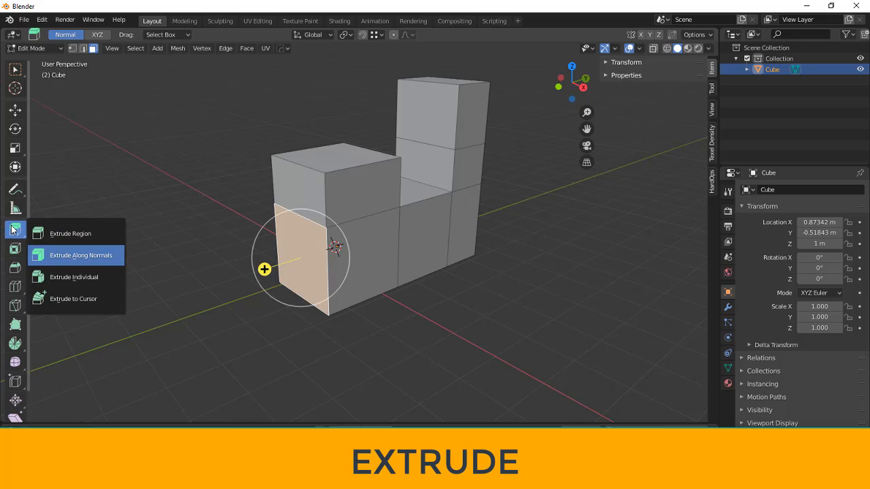
{"action": "key", "text": "Escape"}
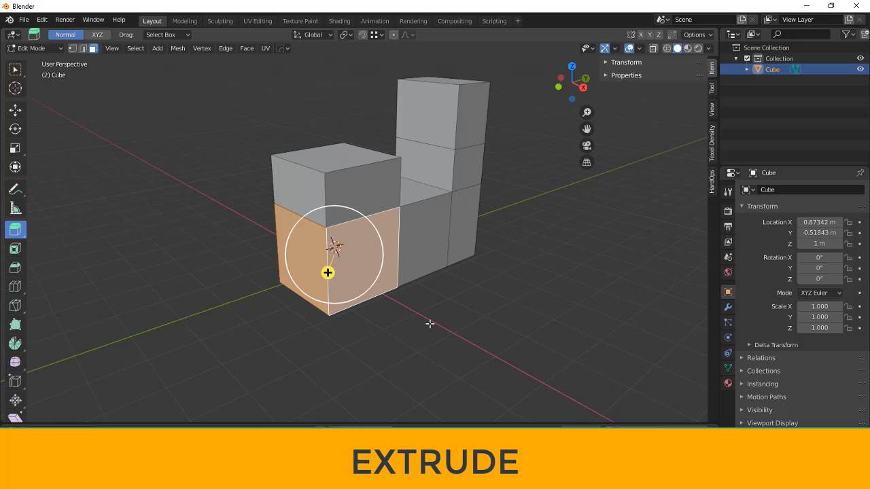
{"action": "middle_click_drag", "start_coordinate": [429, 324], "coordinate": [307, 319]}
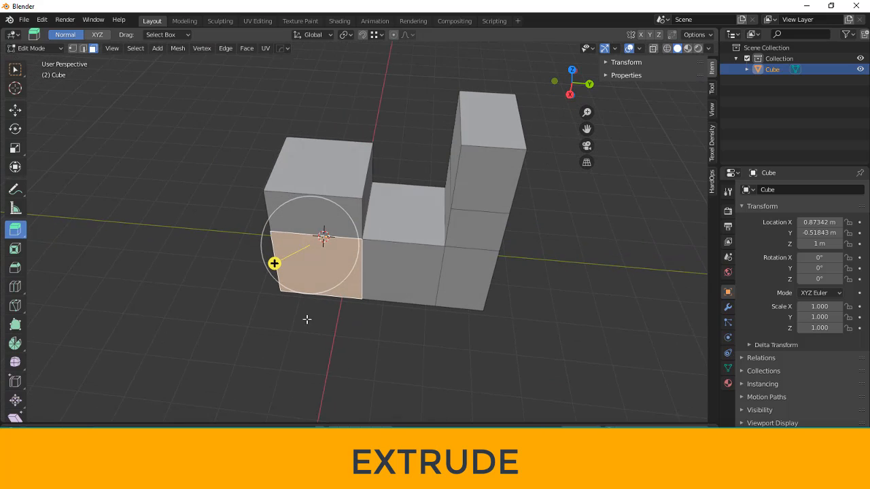
{"action": "left_click_drag", "start_coordinate": [13, 233], "coordinate": [41, 234]}
{"action": "left_click", "coordinate": [19, 234]}
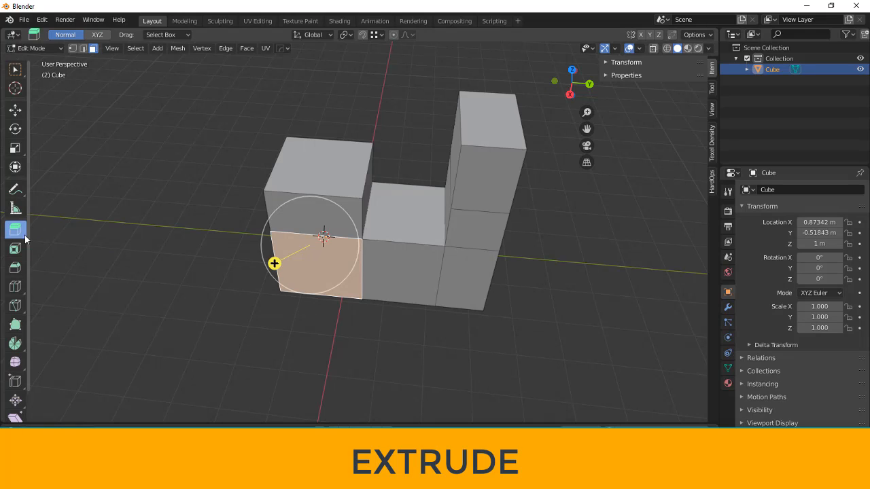
- Extrude the two selected corner faces together about 1.3 m, inspect the shape from several sides, and undo the extrusion
{"action": "left_click_drag", "start_coordinate": [275, 263], "coordinate": [228, 298]}
{"action": "middle_click_drag", "start_coordinate": [314, 331], "coordinate": [481, 324]}
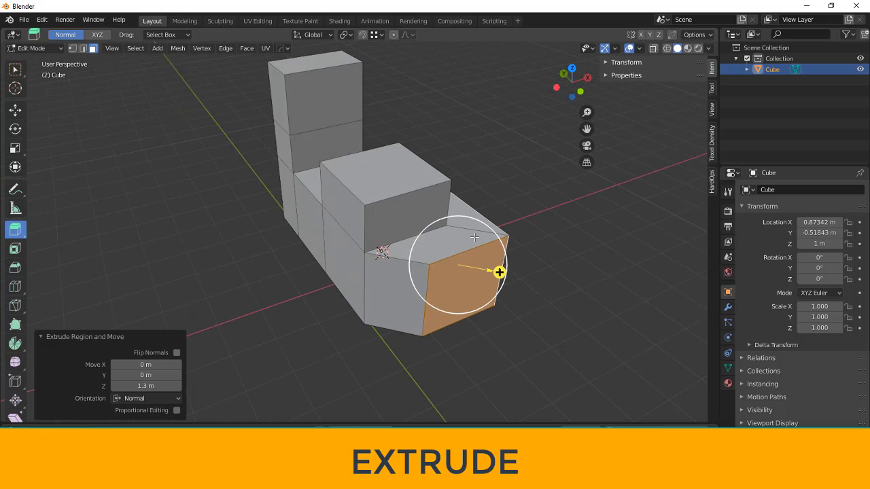
{"action": "middle_click_drag", "start_coordinate": [474, 236], "coordinate": [334, 268]}
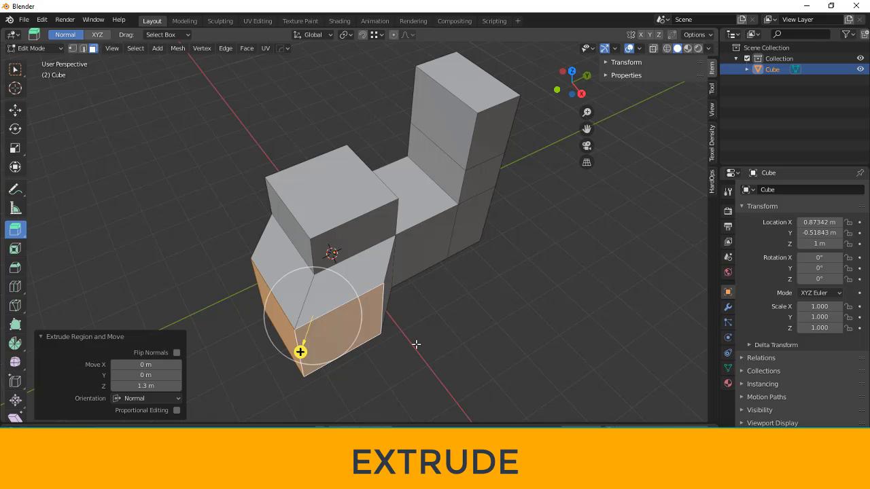
{"action": "mouse_move", "coordinate": [282, 243]}
{"action": "middle_mouse_down"}
{"action": "mouse_move", "coordinate": [275, 253]}
{"action": "mouse_move", "coordinate": [288, 251]}
{"action": "middle_mouse_up"}
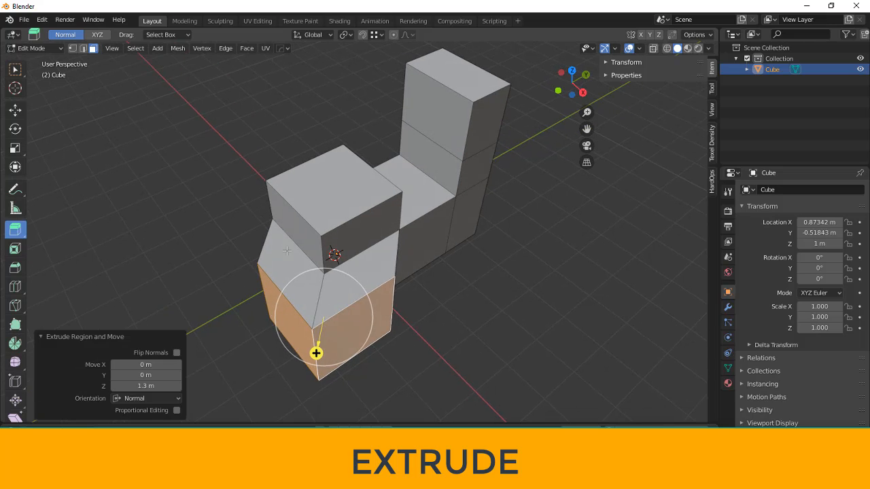
{"action": "key", "text": "ctrl+z"}
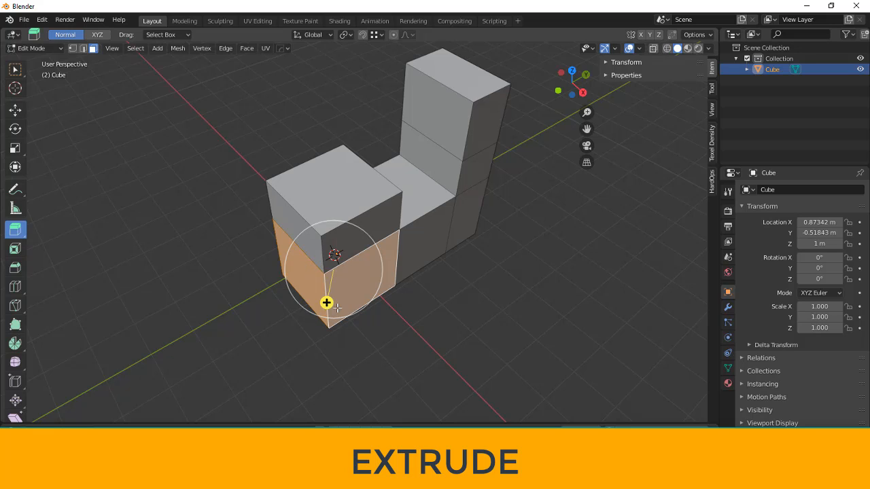
- Extrude the two corner faces again as one region by about 1.16 m, view it from above, and undo it
{"action": "left_click_drag", "start_coordinate": [326, 303], "coordinate": [320, 348]}
{"action": "scroll", "coordinate": [363, 251], "scroll_direction": "down", "scroll_amount": 2}
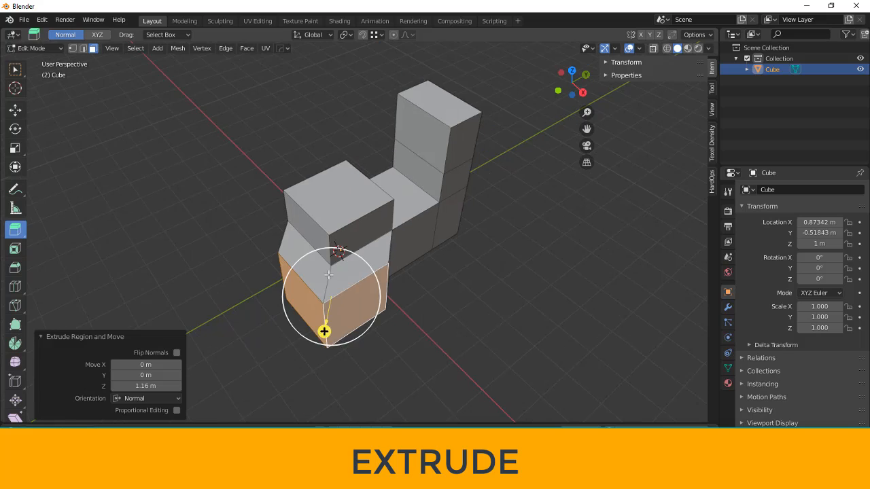
{"action": "middle_click_drag", "start_coordinate": [443, 291], "coordinate": [401, 316]}
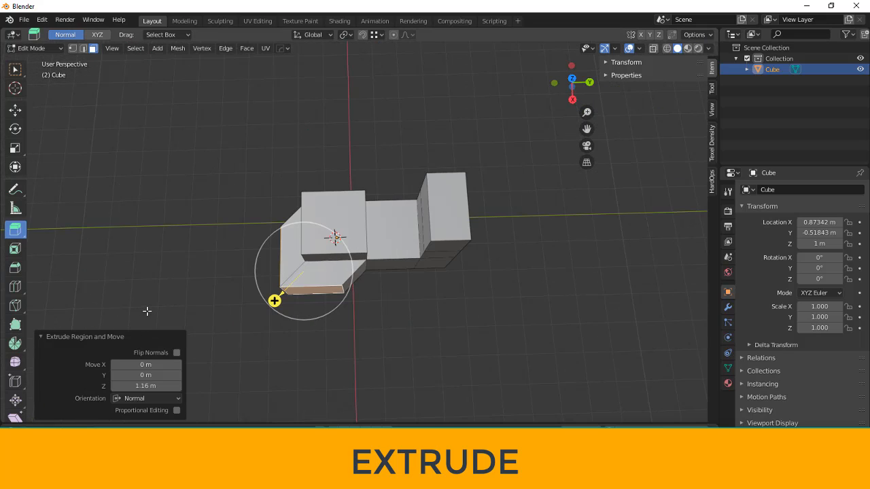
{"action": "key", "text": "ctrl+z"}
- Add the adjacent lower corner face to the selection and switch the extrude tool to Extrude Along Normals
{"action": "middle_click_drag", "start_coordinate": [196, 317], "coordinate": [237, 278]}
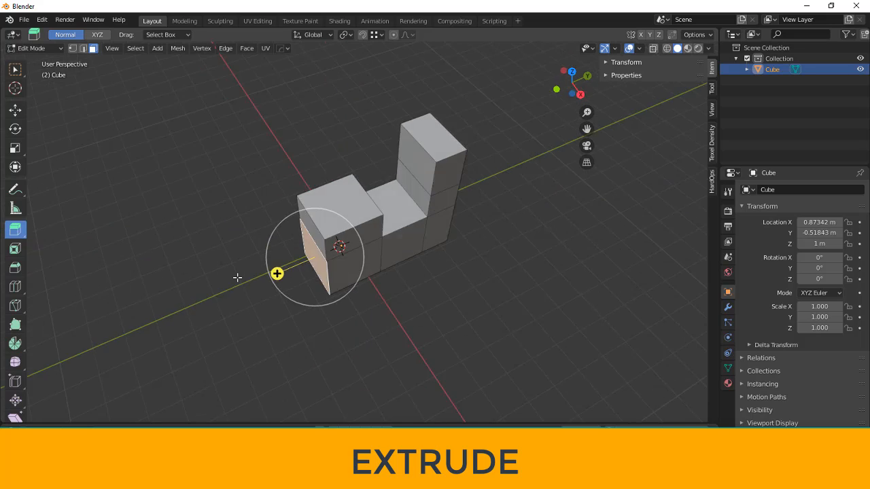
{"action": "left_click", "coordinate": [350, 270], "text": "shift"}
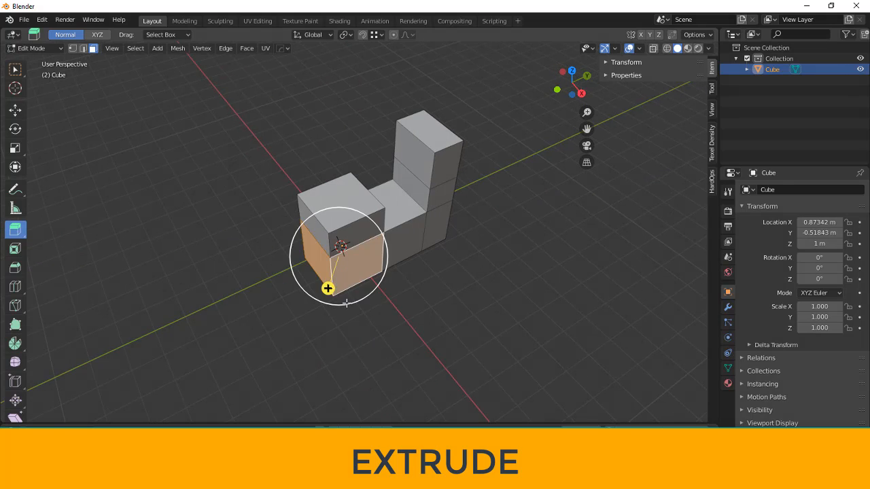
{"action": "scroll", "coordinate": [346, 301], "scroll_direction": "up", "scroll_amount": 2}
{"action": "left_click", "coordinate": [16, 234]}
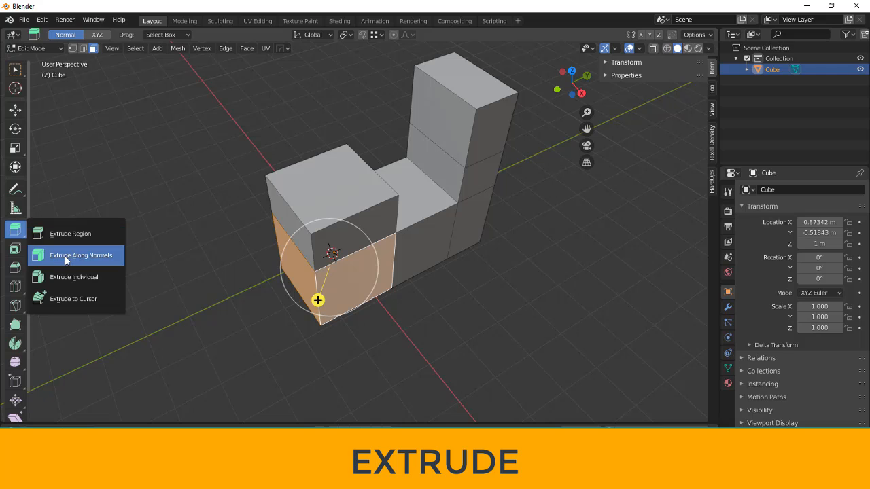
{"action": "left_click", "coordinate": [67, 257]}
- Extrude the two selected corner faces along their normals by about 1.26 m and inspect the shape from the side and above
{"action": "scroll", "coordinate": [278, 246], "scroll_direction": "down", "scroll_amount": 1}
{"action": "middle_click_drag", "start_coordinate": [354, 258], "coordinate": [354, 291]}
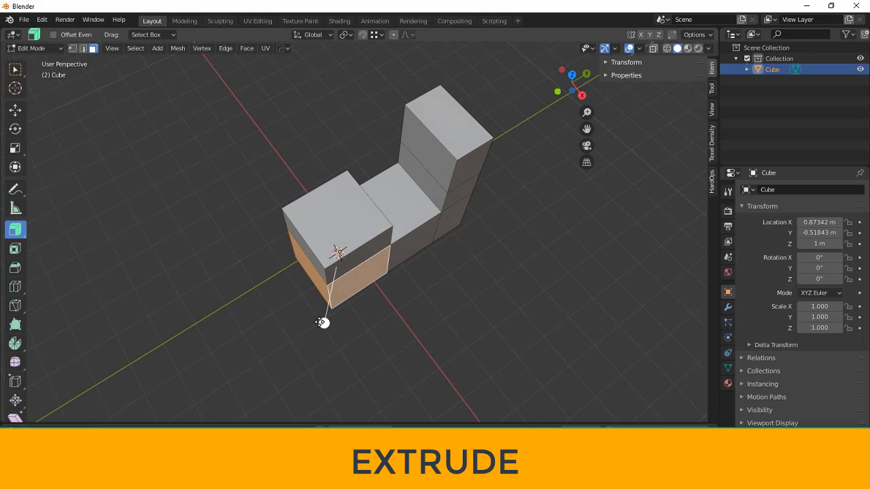
{"action": "mouse_move", "coordinate": [324, 323]}
{"action": "left_mouse_down"}
{"action": "mouse_move", "coordinate": [323, 354]}
{"action": "mouse_move", "coordinate": [322, 299]}
{"action": "mouse_move", "coordinate": [327, 328]}
{"action": "left_mouse_up"}
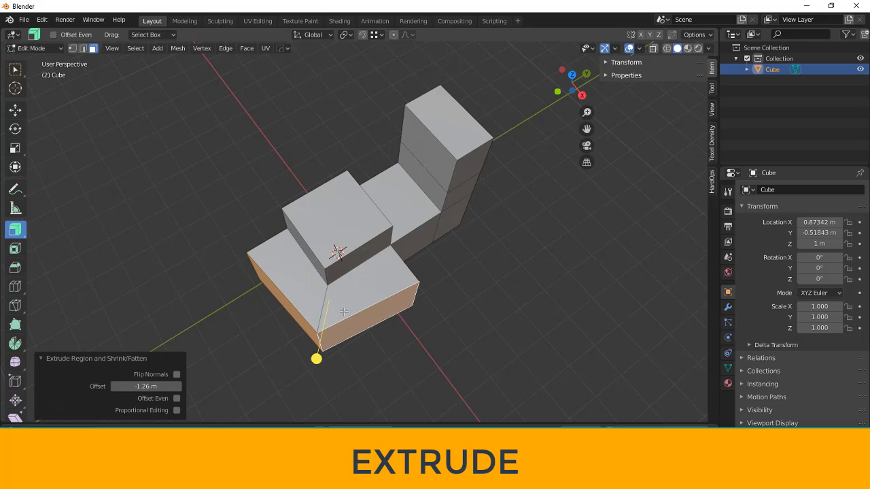
{"action": "middle_click_drag", "start_coordinate": [369, 337], "coordinate": [397, 285]}
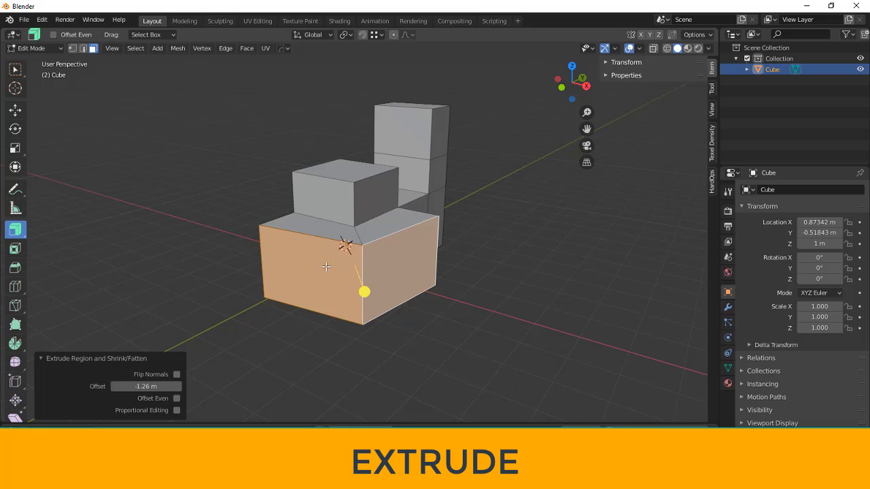
{"action": "middle_click_drag", "start_coordinate": [326, 267], "coordinate": [360, 279]}
{"action": "scroll", "coordinate": [355, 324], "scroll_direction": "down", "scroll_amount": 2}
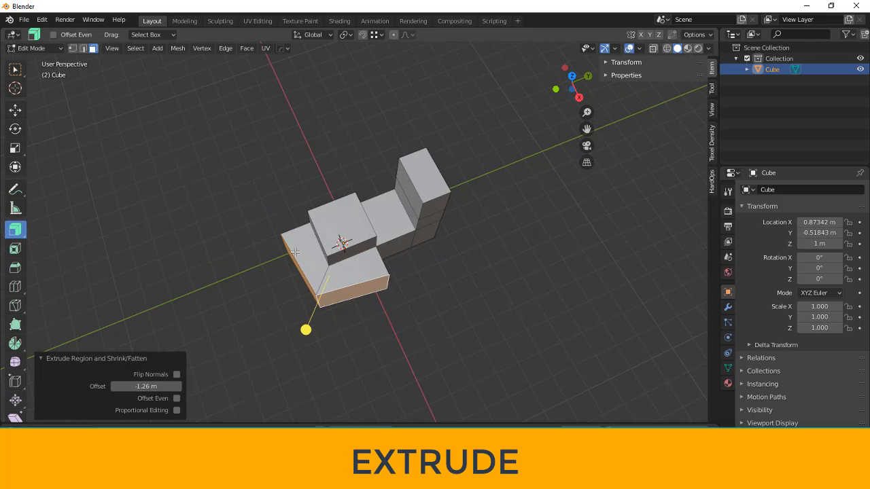
{"action": "middle_click_drag", "start_coordinate": [310, 287], "coordinate": [292, 283]}
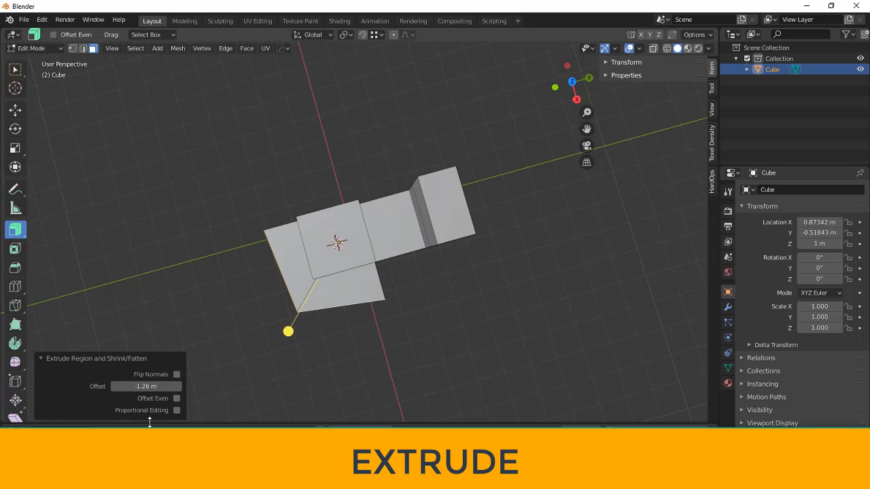
- Compare the corner extrusion with Offset Even on and off, then undo back to the original two faces
{"action": "left_click", "coordinate": [175, 398]}
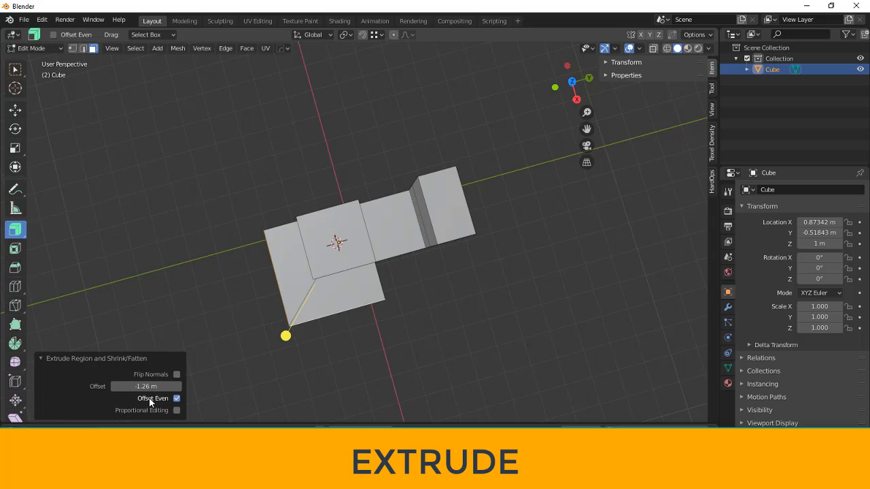
{"action": "left_click", "coordinate": [176, 399]}
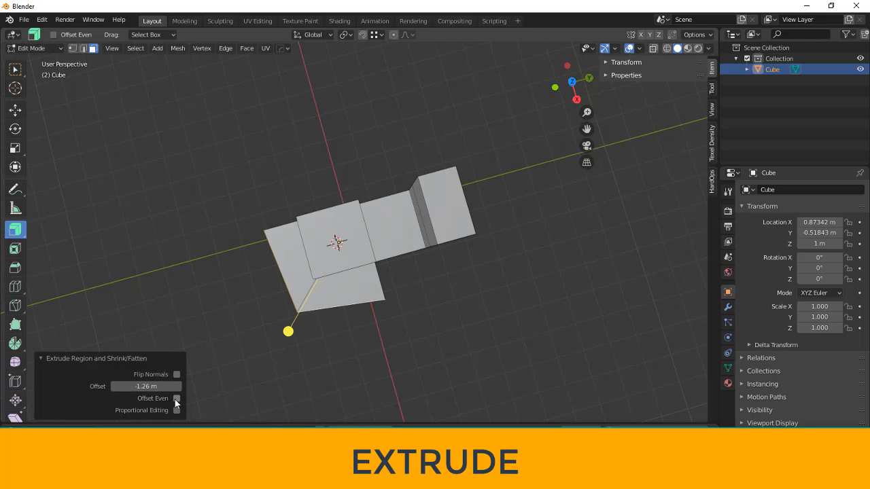
{"action": "left_click", "coordinate": [176, 399]}
{"action": "middle_click_drag", "start_coordinate": [382, 340], "coordinate": [398, 292]}
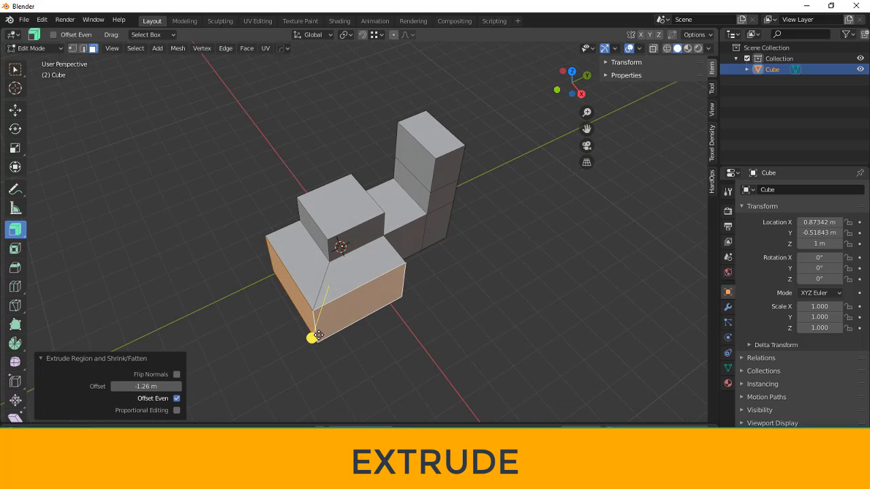
{"action": "mouse_move", "coordinate": [309, 336]}
{"action": "left_mouse_down"}
{"action": "mouse_move", "coordinate": [320, 324]}
{"action": "mouse_move", "coordinate": [320, 346]}
{"action": "left_mouse_up"}
{"action": "key", "text": "ctrl+z"}
{"action": "key", "text": "ctrl+z"}
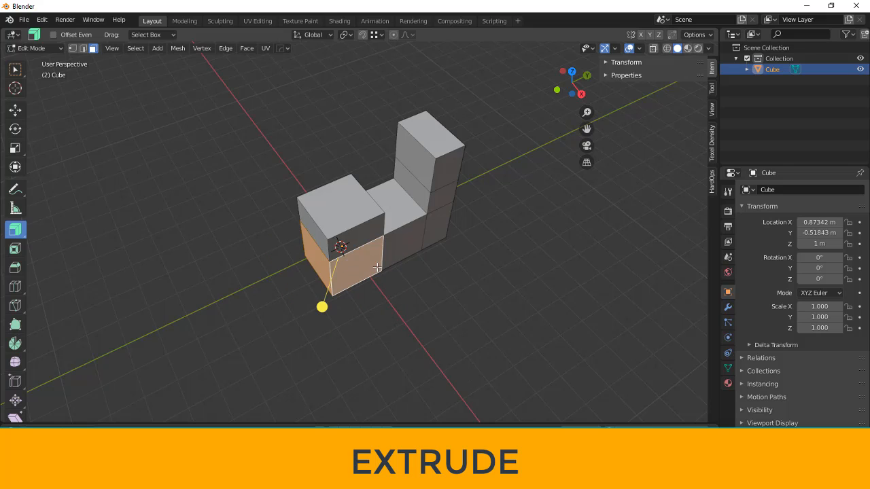
- Extrude the two corner faces separately by about 1.91 m with Extrude Individual, undo it, and clear the selection
{"action": "scroll", "coordinate": [430, 323], "scroll_direction": "up", "scroll_amount": 1}
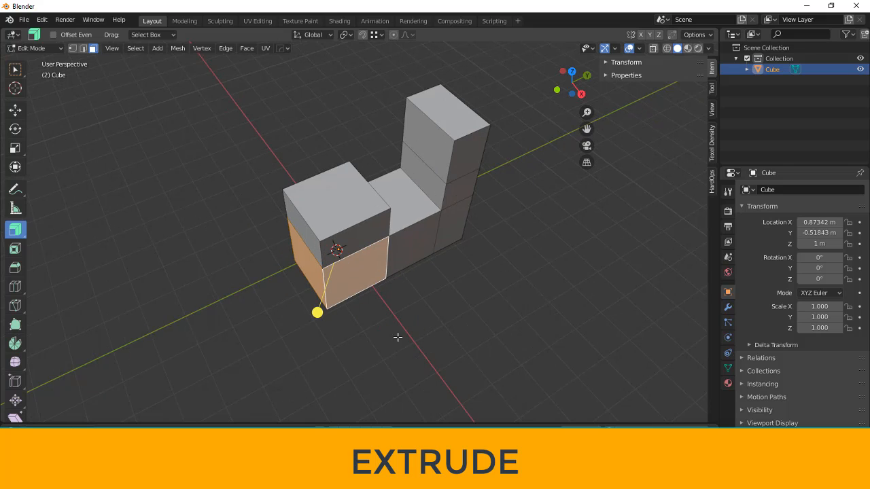
{"action": "middle_click_drag", "start_coordinate": [382, 339], "coordinate": [394, 340]}
{"action": "left_click", "coordinate": [21, 231]}
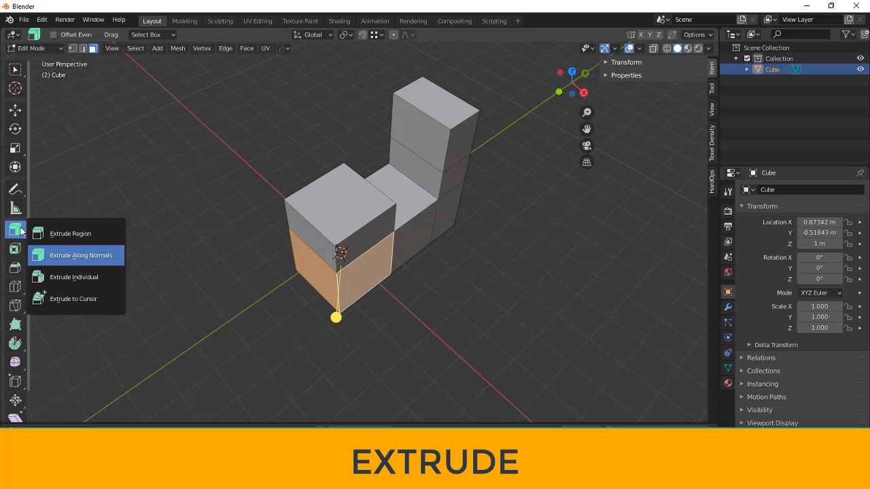
{"action": "left_click", "coordinate": [65, 281]}
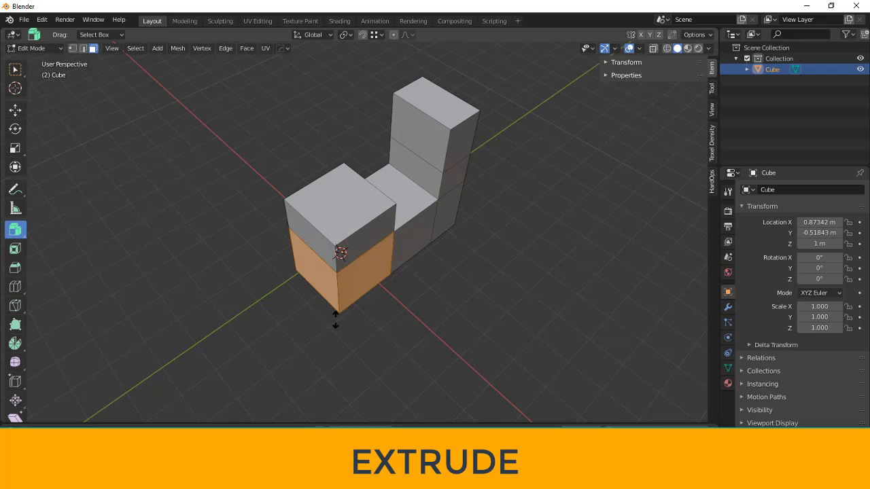
{"action": "left_click_drag", "start_coordinate": [335, 314], "coordinate": [324, 285]}
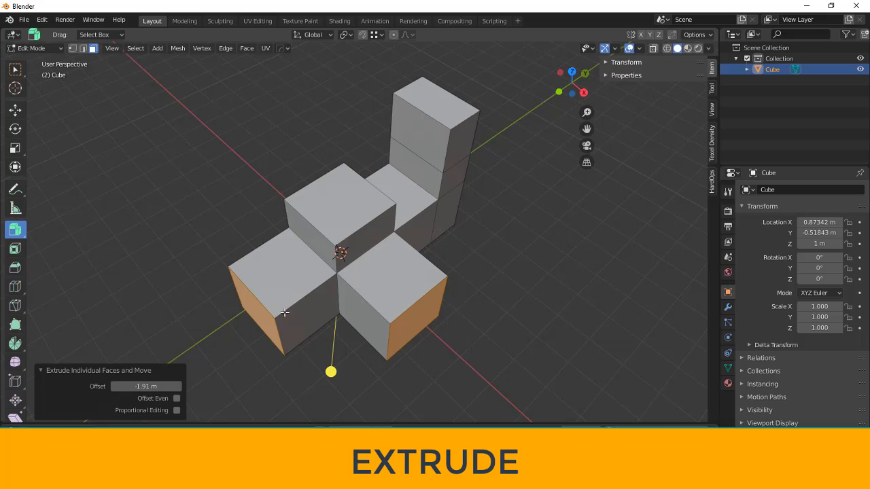
{"action": "middle_click_drag", "start_coordinate": [472, 320], "coordinate": [433, 343]}
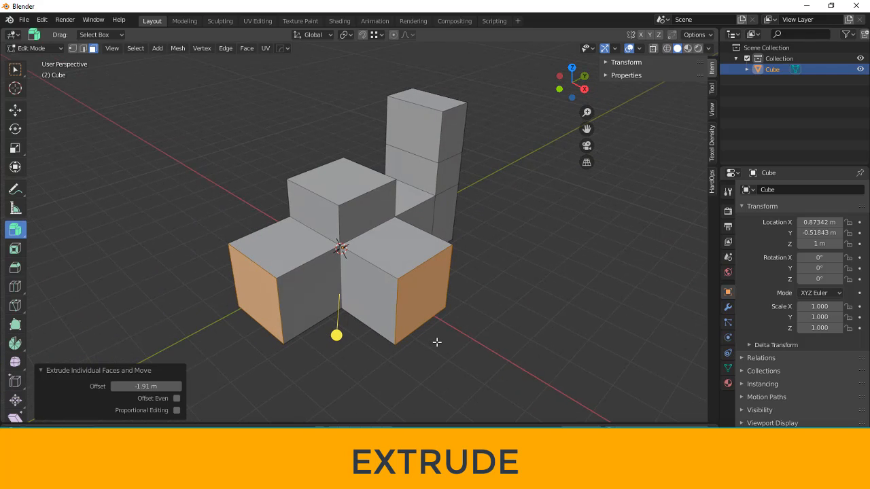
{"action": "key", "text": "ctrl+z"}
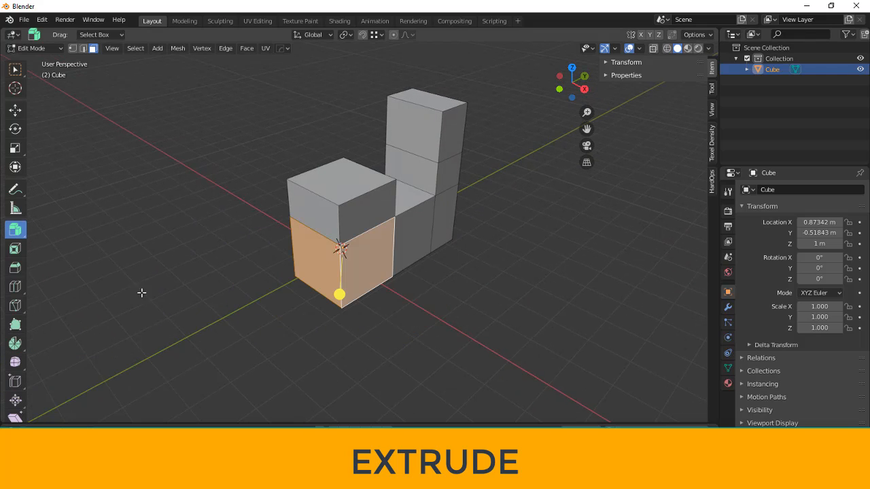
{"action": "left_click", "coordinate": [309, 328]}
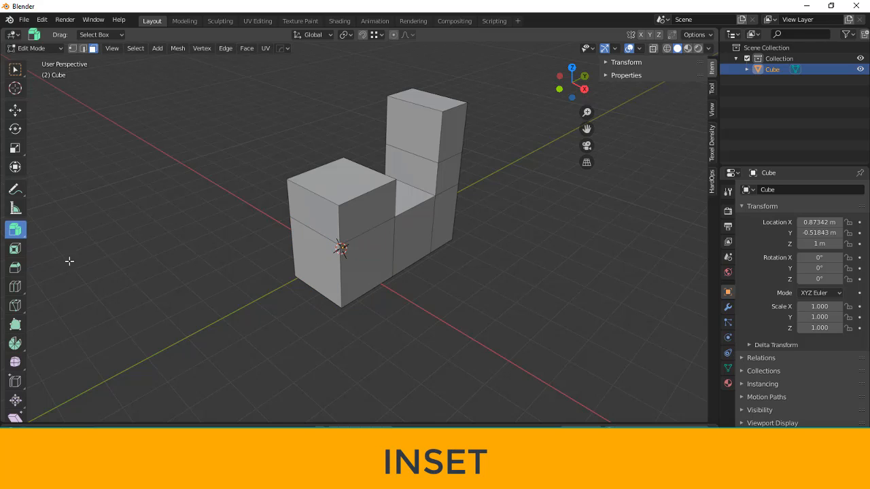
- Inset the lower end face of the shorter block with Inset Faces, using a thickness of about 0.52 m
{"action": "left_click", "coordinate": [15, 250]}
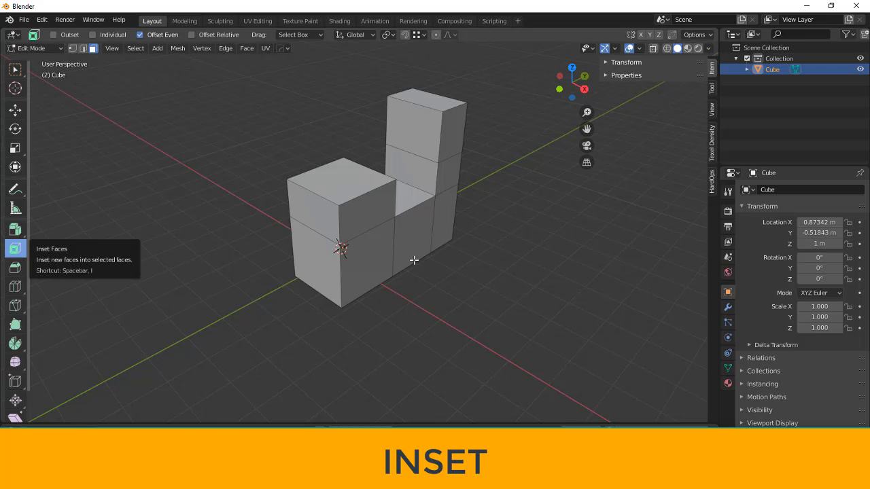
{"action": "key", "text": "KP_4"}
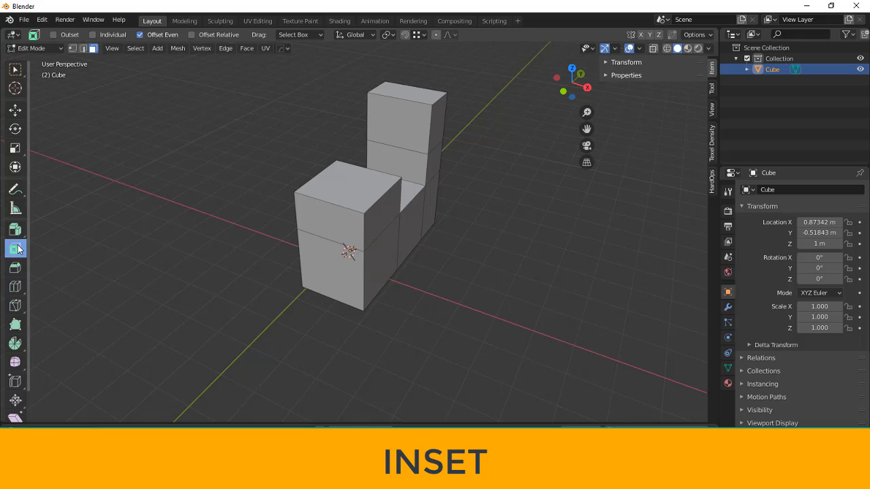
{"action": "scroll", "coordinate": [343, 280], "scroll_direction": "up", "scroll_amount": 2}
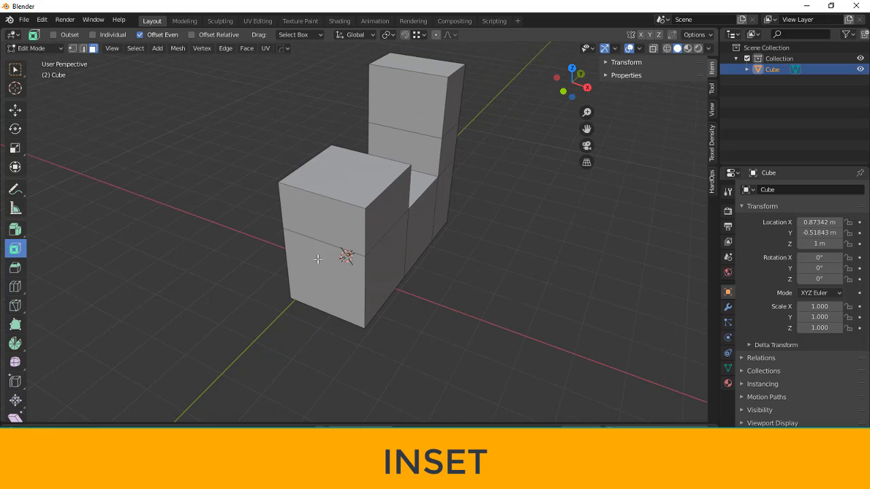
{"action": "left_click", "coordinate": [317, 259]}
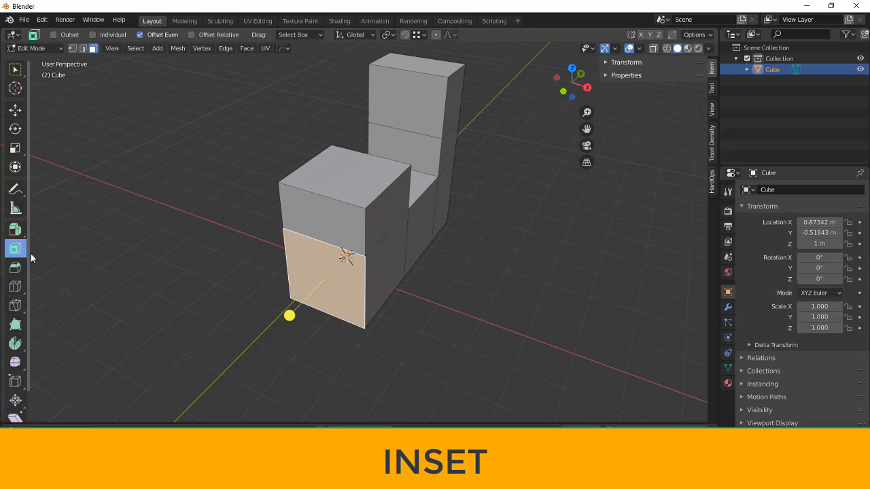
{"action": "left_click_drag", "start_coordinate": [290, 315], "coordinate": [343, 268]}
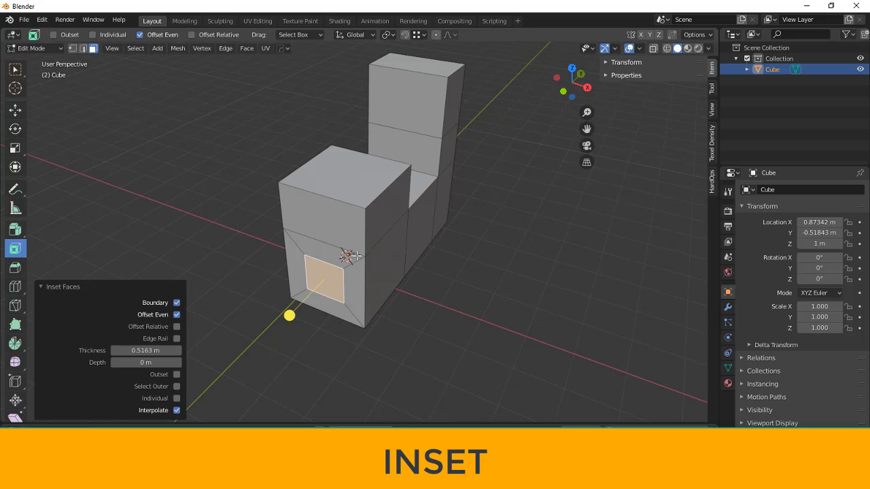
{"action": "scroll", "coordinate": [343, 285], "scroll_direction": "up", "scroll_amount": 2}
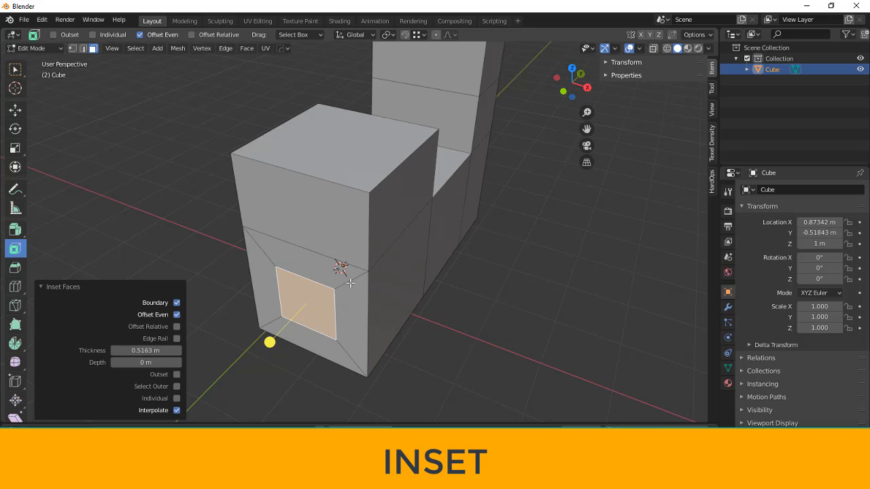
{"action": "scroll", "coordinate": [367, 345], "scroll_direction": "down", "scroll_amount": 5}
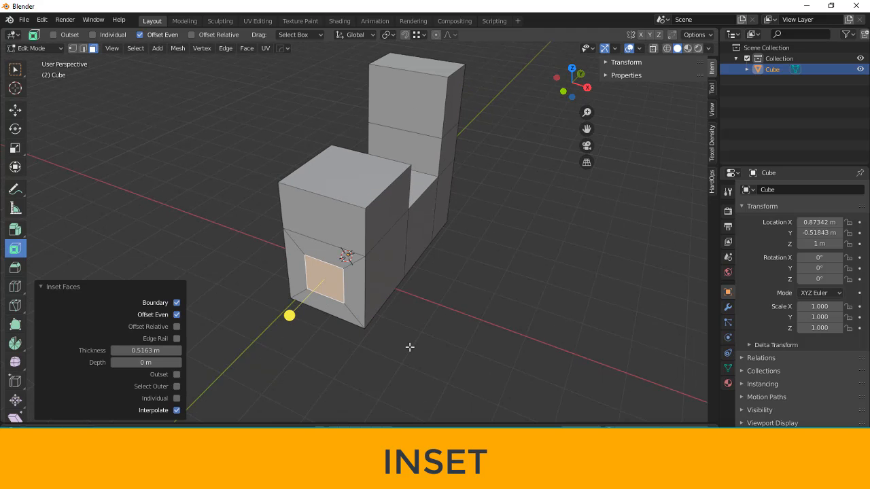
{"action": "middle_click_drag", "start_coordinate": [410, 348], "coordinate": [477, 336]}
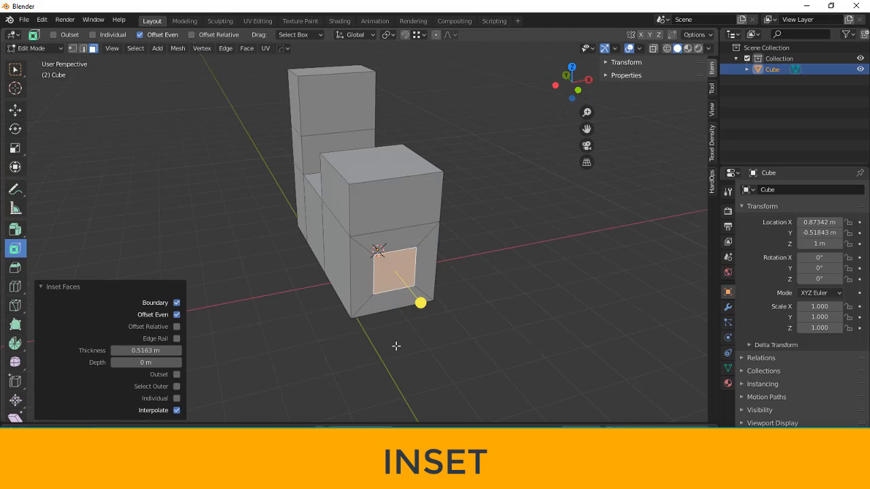
{"action": "middle_click_drag", "start_coordinate": [396, 347], "coordinate": [328, 339]}
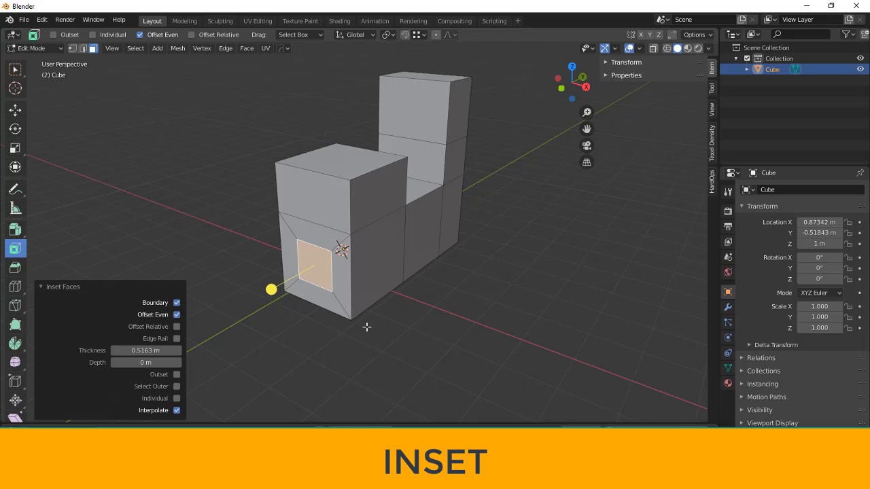
{"action": "mouse_move", "coordinate": [367, 326]}
{"action": "middle_mouse_down"}
{"action": "mouse_move", "coordinate": [351, 327]}
{"action": "mouse_move", "coordinate": [360, 327]}
{"action": "middle_mouse_up"}
{"action": "scroll", "coordinate": [360, 327], "scroll_direction": "up", "scroll_amount": 3}
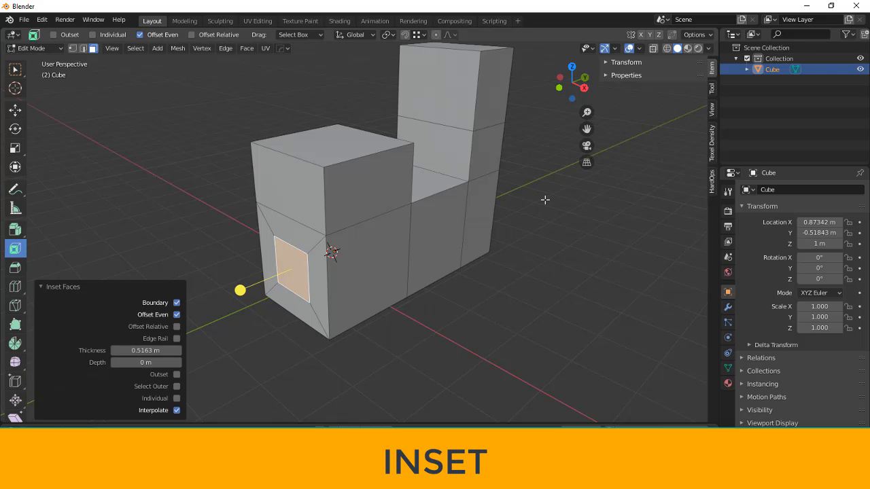
- Select the top face of the taller block and move it down about 0.73 m along Z
{"action": "middle_click_drag", "start_coordinate": [480, 297], "coordinate": [437, 280]}
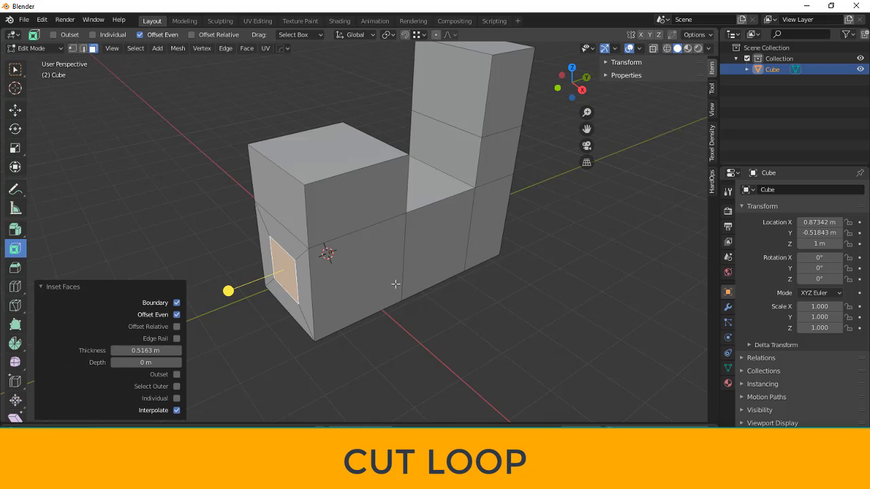
{"action": "middle_click_drag", "start_coordinate": [432, 260], "coordinate": [394, 247]}
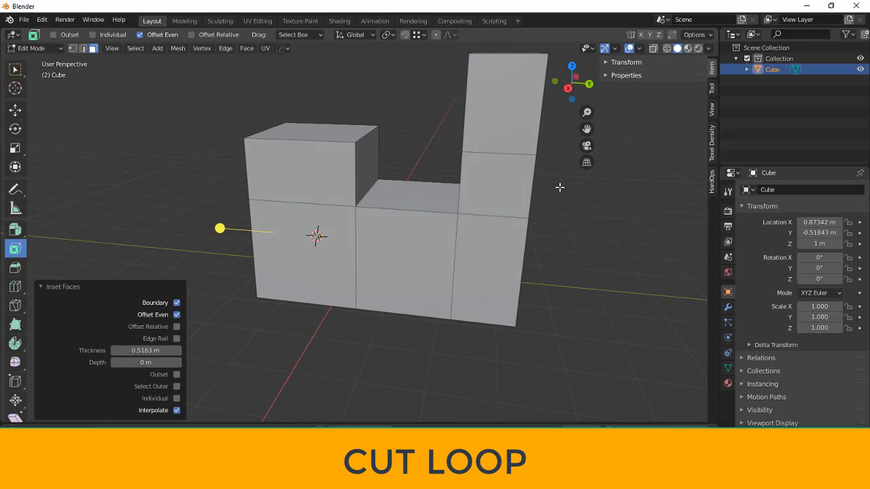
{"action": "middle_click_drag", "start_coordinate": [559, 187], "coordinate": [531, 175]}
{"action": "left_click", "coordinate": [524, 193]}
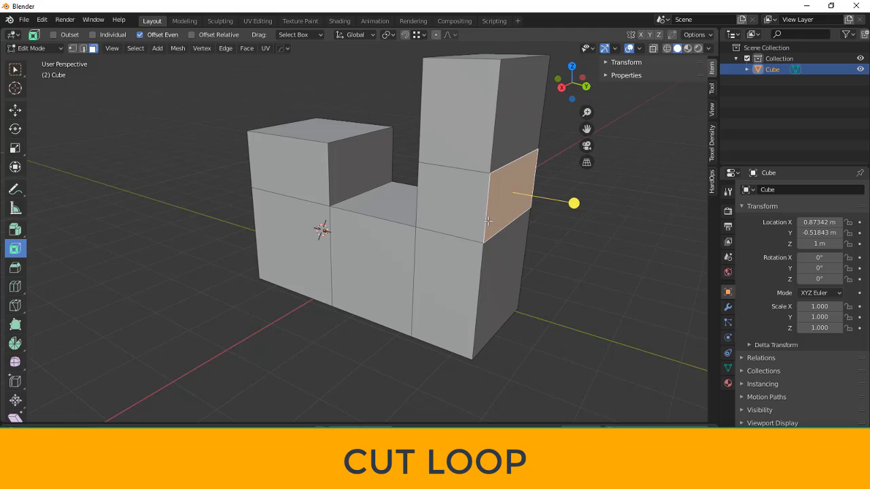
{"action": "middle_click_drag", "start_coordinate": [487, 221], "coordinate": [513, 121]}
{"action": "middle_click_drag", "start_coordinate": [509, 154], "coordinate": [514, 142]}
{"action": "left_click", "coordinate": [509, 84]}
{"action": "scroll", "coordinate": [500, 103], "scroll_direction": "down", "scroll_amount": 3}
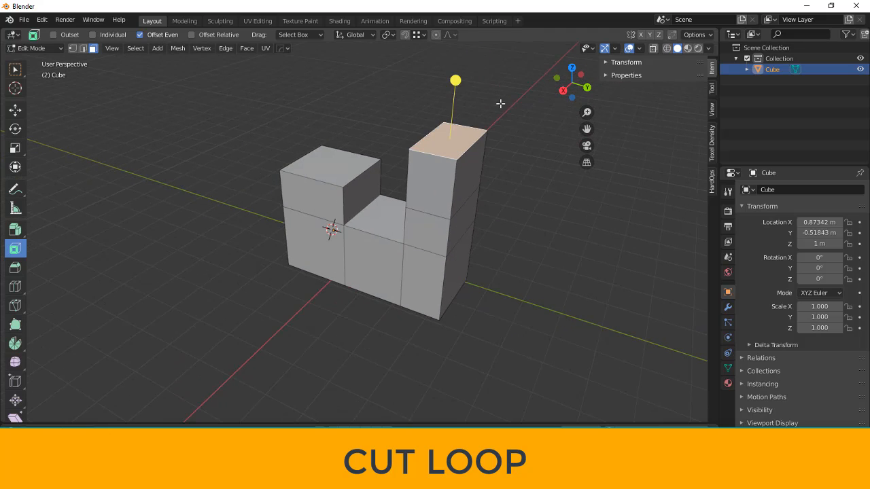
{"action": "left_click", "coordinate": [12, 115]}
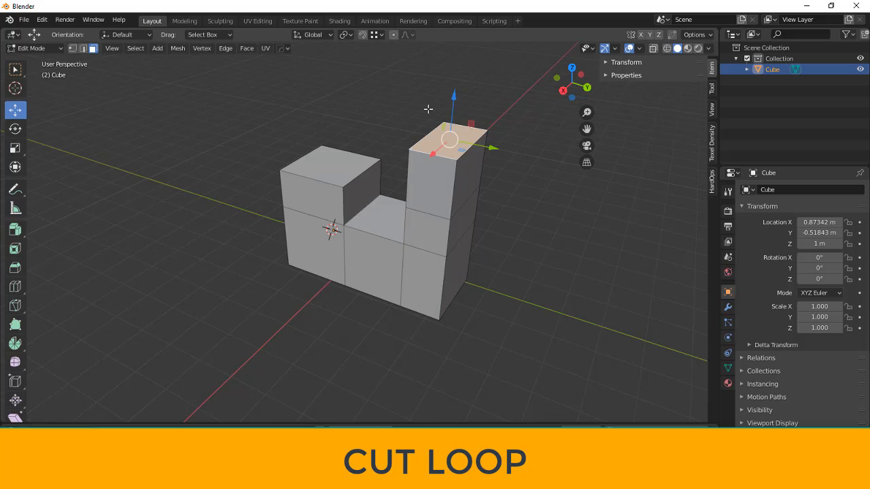
{"action": "left_click_drag", "start_coordinate": [452, 102], "coordinate": [462, 155]}
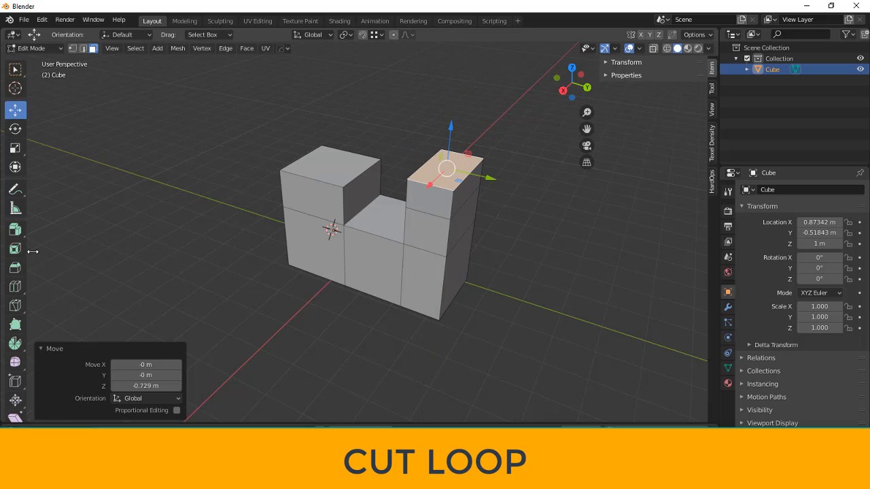
- Extrude the taller block's top face by about 1.14 m, then undo the extrusion and the earlier downward move of that face
{"action": "left_click", "coordinate": [14, 231]}
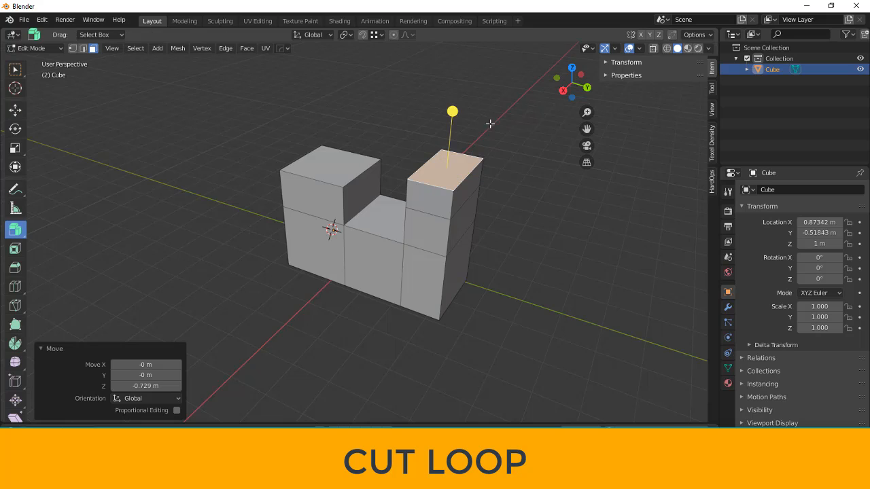
{"action": "mouse_move", "coordinate": [448, 115]}
{"action": "left_mouse_down"}
{"action": "mouse_move", "coordinate": [447, 74]}
{"action": "mouse_move", "coordinate": [444, 99]}
{"action": "left_mouse_up"}
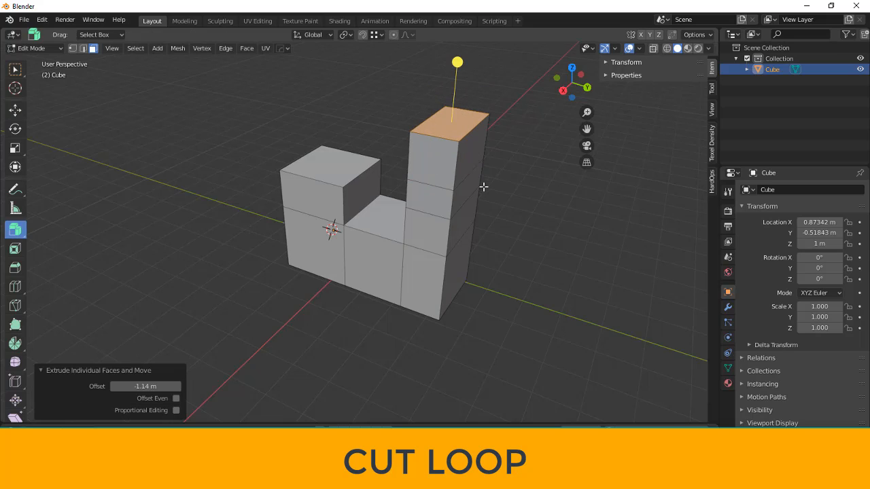
{"action": "left_click", "coordinate": [461, 193]}
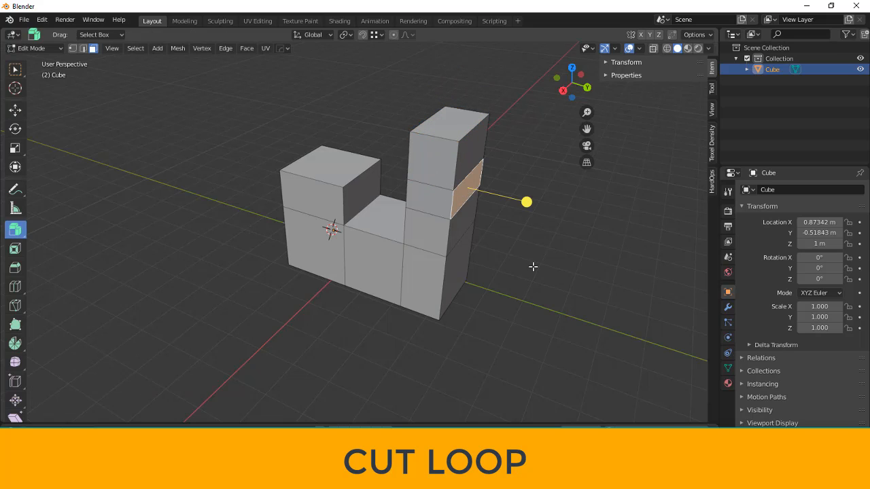
{"action": "key", "text": "ctrl+z"}
{"action": "key", "text": "ctrl+z"}
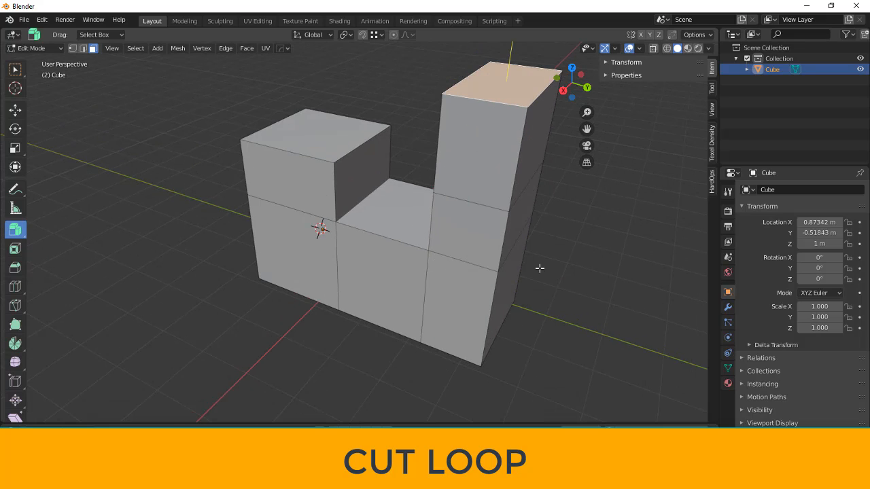
- Add a single loop cut around the upper section of the taller block, sliding it to a factor of about 0.014
{"action": "middle_click_drag", "start_coordinate": [534, 265], "coordinate": [492, 114]}
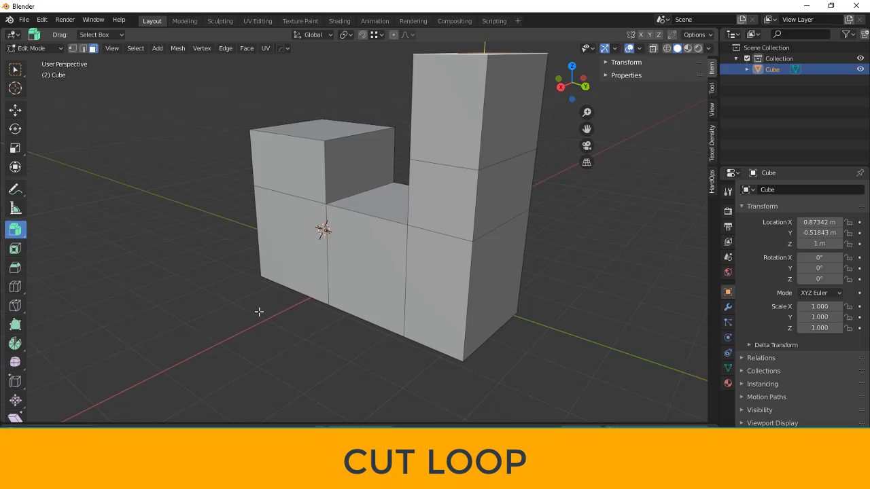
{"action": "left_click", "coordinate": [16, 287]}
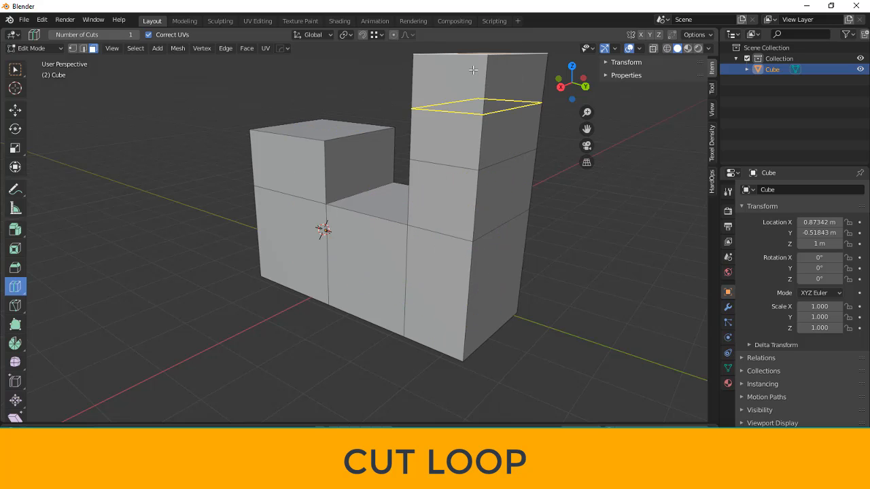
{"action": "left_click", "coordinate": [481, 115]}
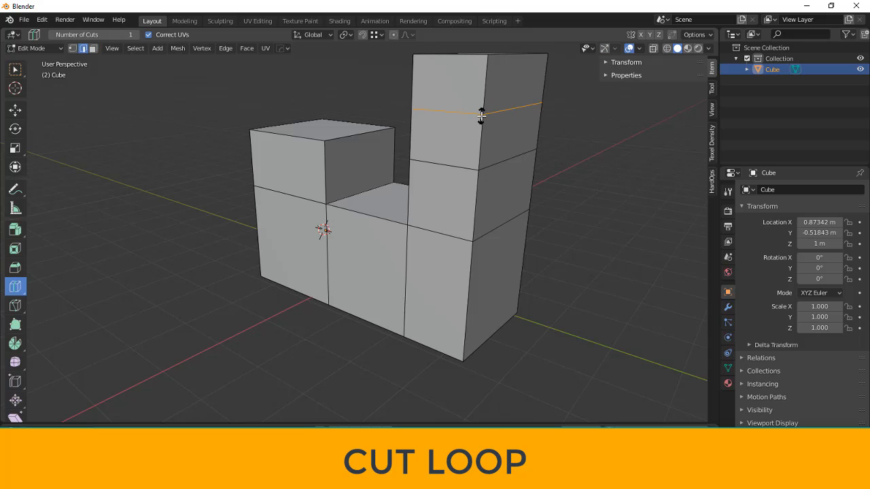
{"action": "mouse_move", "coordinate": [481, 115]}
{"action": "left_mouse_down"}
{"action": "mouse_move", "coordinate": [486, 153]}
{"action": "mouse_move", "coordinate": [483, 74]}
{"action": "mouse_move", "coordinate": [475, 129]}
{"action": "mouse_move", "coordinate": [472, 102]}
{"action": "mouse_move", "coordinate": [471, 111]}
{"action": "left_mouse_up"}
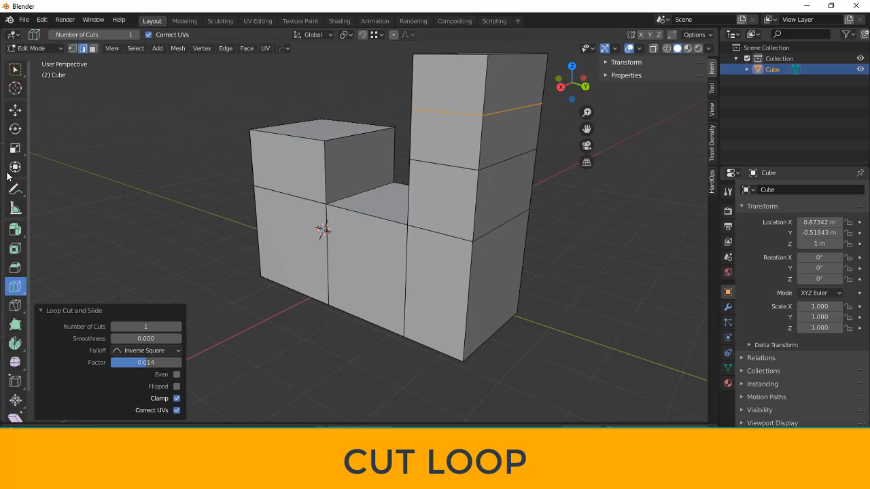
- Switch to the Move tool and face selection, and select the taller block's outer end face directly below the new loop cut
{"action": "left_click", "coordinate": [15, 111]}
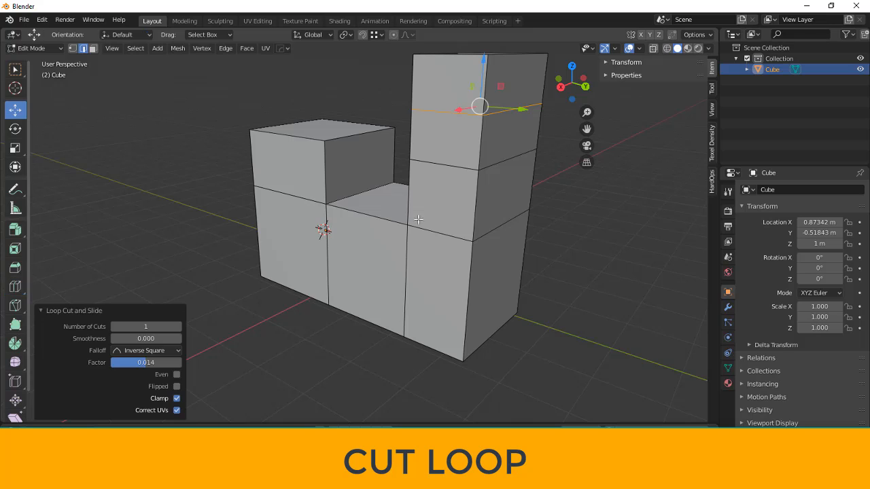
{"action": "left_click", "coordinate": [505, 146]}
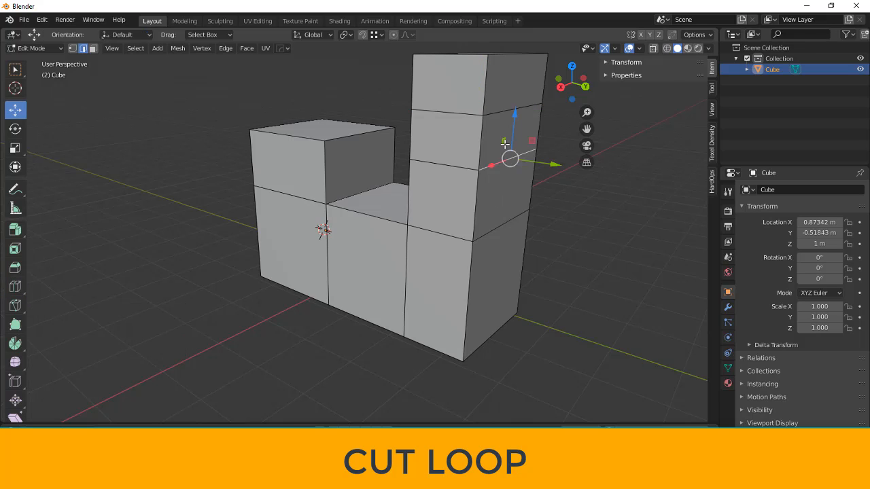
{"action": "left_click", "coordinate": [93, 48]}
{"action": "left_click", "coordinate": [502, 138]}
{"action": "scroll", "coordinate": [509, 225], "scroll_direction": "down", "scroll_amount": 2}
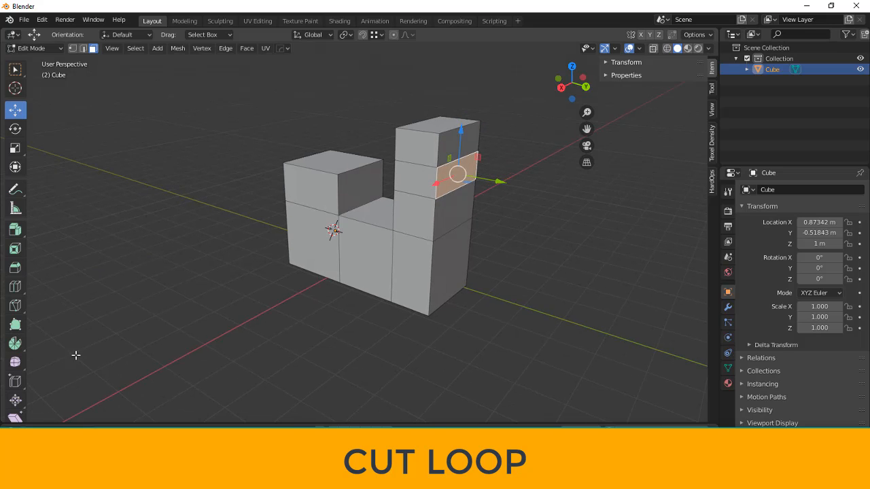
- Cut the shorter block's upper front face diagonally with the Knife, from its upper inner corner to the opposite lower corner
{"action": "middle_click_drag", "start_coordinate": [365, 273], "coordinate": [401, 194]}
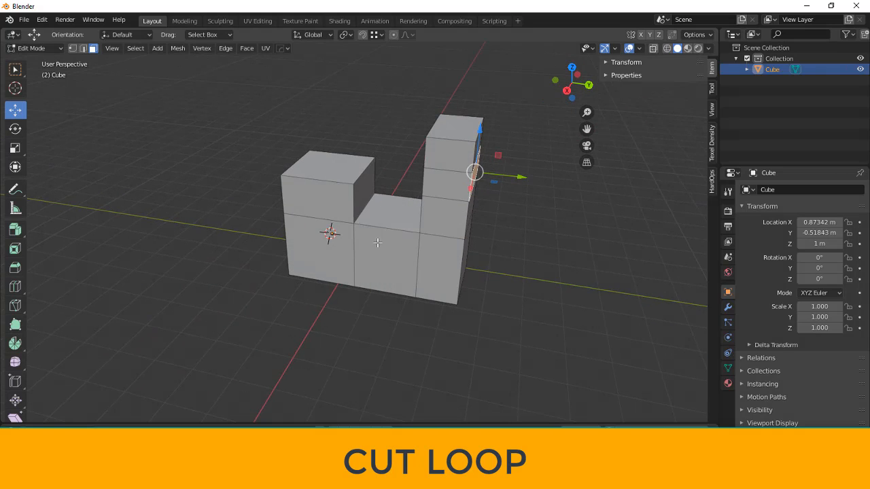
{"action": "middle_click_drag", "start_coordinate": [537, 366], "coordinate": [331, 361]}
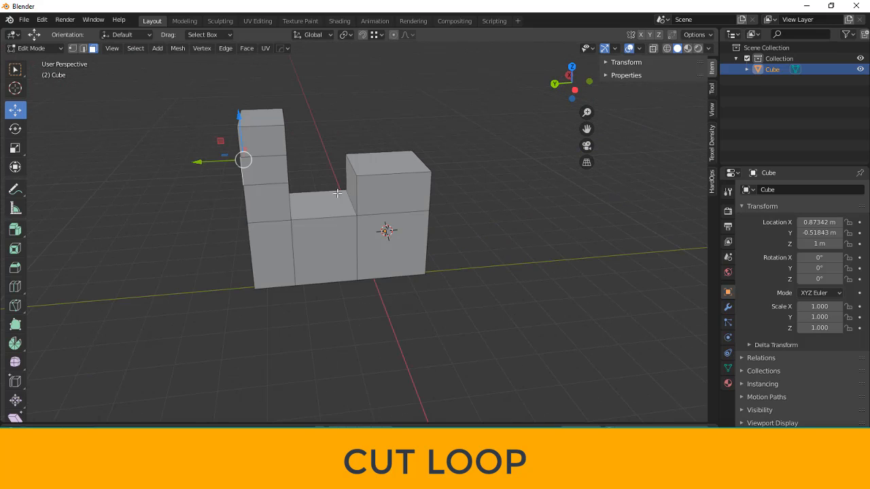
{"action": "middle_click_drag", "start_coordinate": [379, 329], "coordinate": [574, 313]}
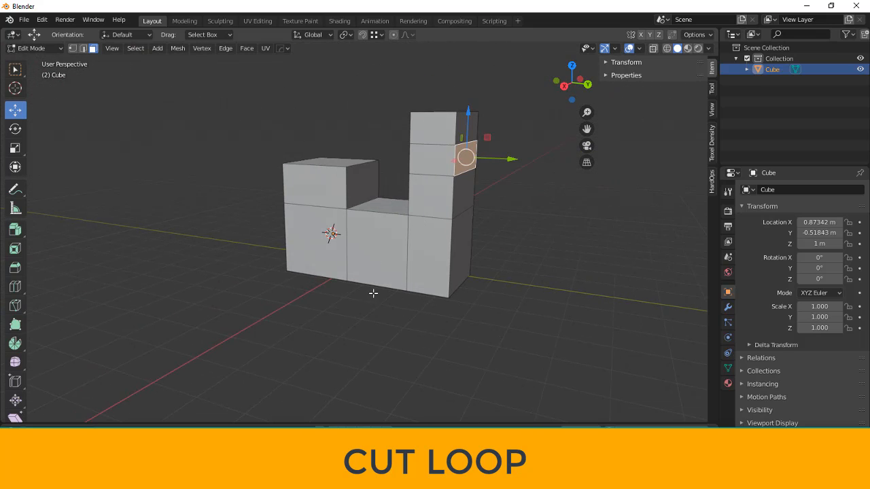
{"action": "scroll", "coordinate": [392, 297], "scroll_direction": "up", "scroll_amount": 1}
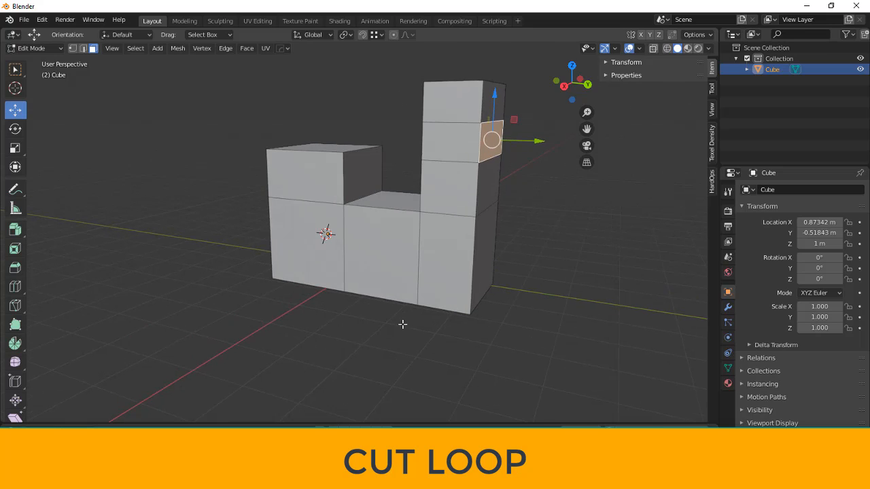
{"action": "scroll", "coordinate": [385, 330], "scroll_direction": "up", "scroll_amount": 1}
{"action": "middle_click_drag", "start_coordinate": [384, 331], "coordinate": [388, 338]}
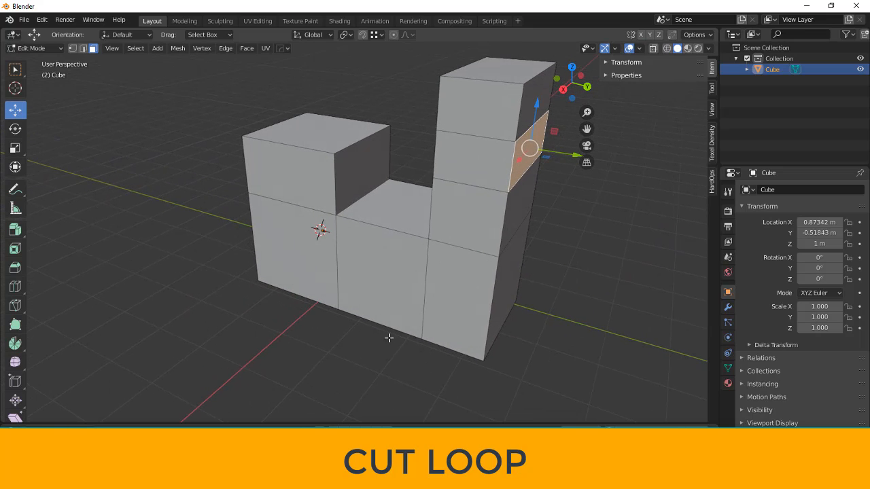
{"action": "left_click", "coordinate": [16, 305]}
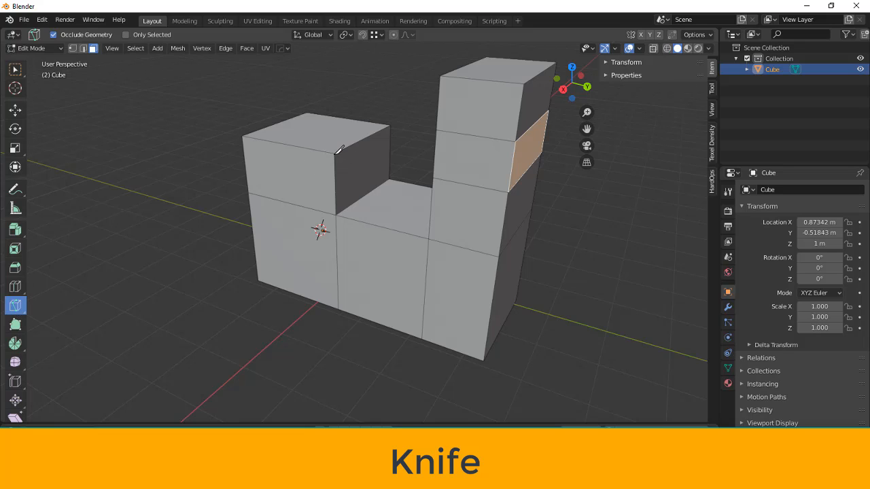
{"action": "middle_click_drag", "start_coordinate": [290, 238], "coordinate": [326, 230]}
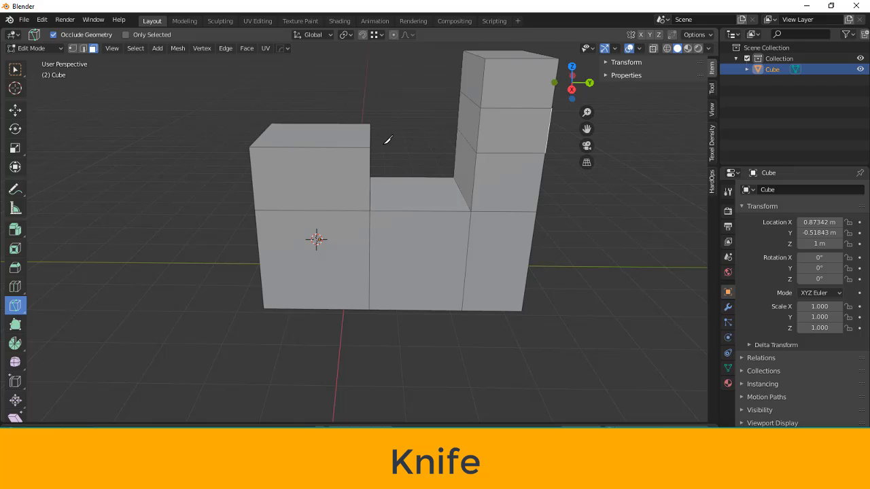
{"action": "mouse_move", "coordinate": [372, 144]}
{"action": "middle_mouse_down"}
{"action": "mouse_move", "coordinate": [402, 194]}
{"action": "mouse_move", "coordinate": [362, 146]}
{"action": "middle_mouse_up"}
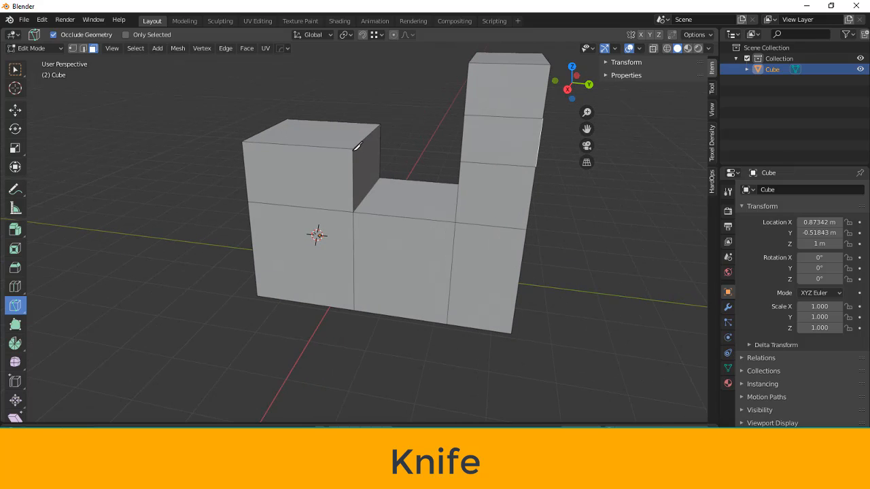
{"action": "left_click", "coordinate": [353, 148]}
{"action": "left_click", "coordinate": [248, 200]}
- Cut a closed, irregular four-sided shape into the middle front face with the Knife and apply the cut
{"action": "middle_click_drag", "start_coordinate": [332, 266], "coordinate": [412, 120]}
{"action": "middle_click_drag", "start_coordinate": [408, 271], "coordinate": [387, 271]}
{"action": "scroll", "coordinate": [373, 262], "scroll_direction": "up", "scroll_amount": 2}
{"action": "left_click", "coordinate": [382, 214]}
{"action": "left_click", "coordinate": [403, 285]}
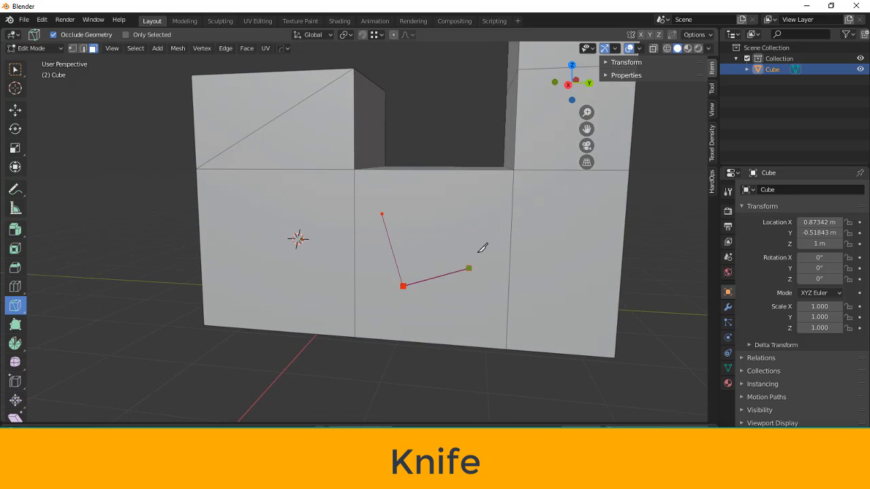
{"action": "left_click", "coordinate": [479, 250]}
{"action": "left_click", "coordinate": [475, 189]}
{"action": "left_click", "coordinate": [382, 215]}
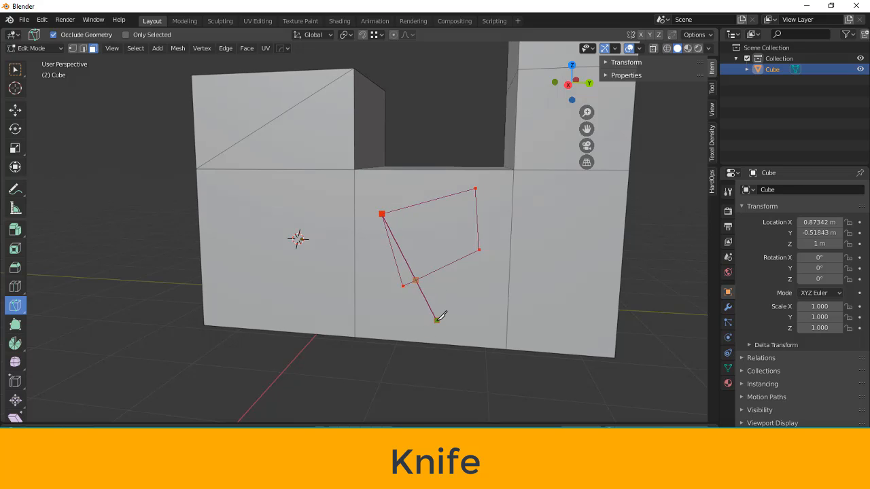
{"action": "key", "text": "Return"}
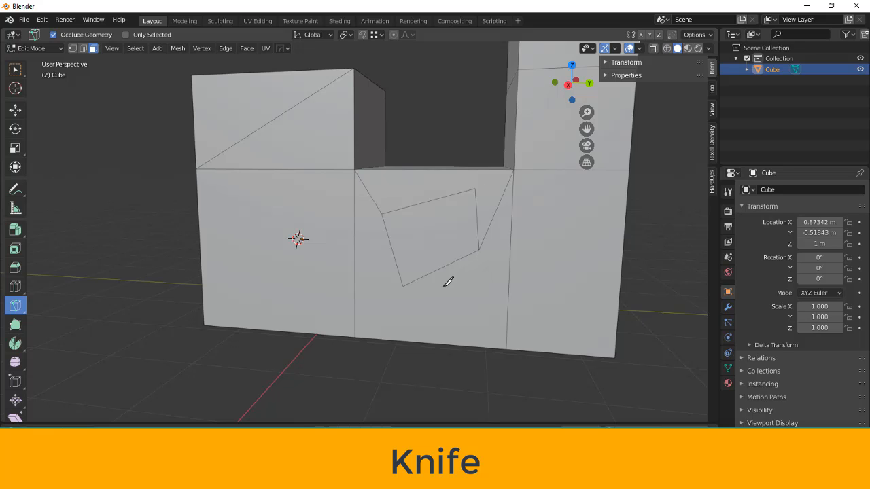
{"action": "mouse_move", "coordinate": [447, 281]}
{"action": "middle_mouse_down"}
{"action": "mouse_move", "coordinate": [408, 283]}
{"action": "mouse_move", "coordinate": [435, 320]}
{"action": "mouse_move", "coordinate": [468, 292]}
{"action": "mouse_move", "coordinate": [501, 286]}
{"action": "mouse_move", "coordinate": [407, 289]}
{"action": "mouse_move", "coordinate": [453, 295]}
{"action": "middle_mouse_up"}
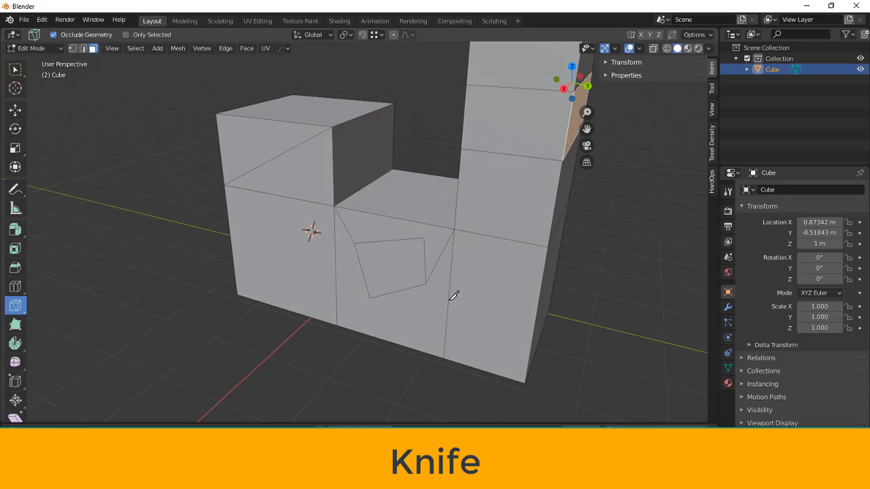
{"action": "scroll", "coordinate": [451, 295], "scroll_direction": "down", "scroll_amount": 2}
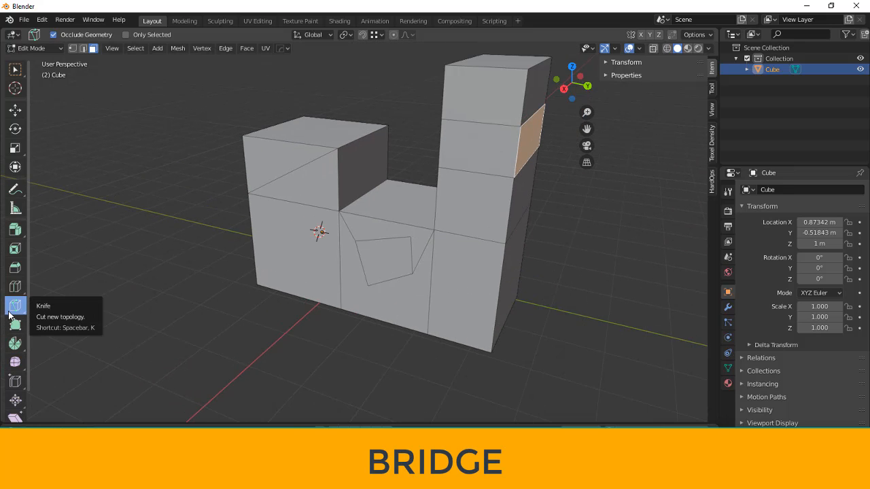
{"action": "scroll", "coordinate": [57, 353], "scroll_direction": "down", "scroll_amount": 3}
{"action": "scroll", "coordinate": [57, 353], "scroll_direction": "up", "scroll_amount": 3}
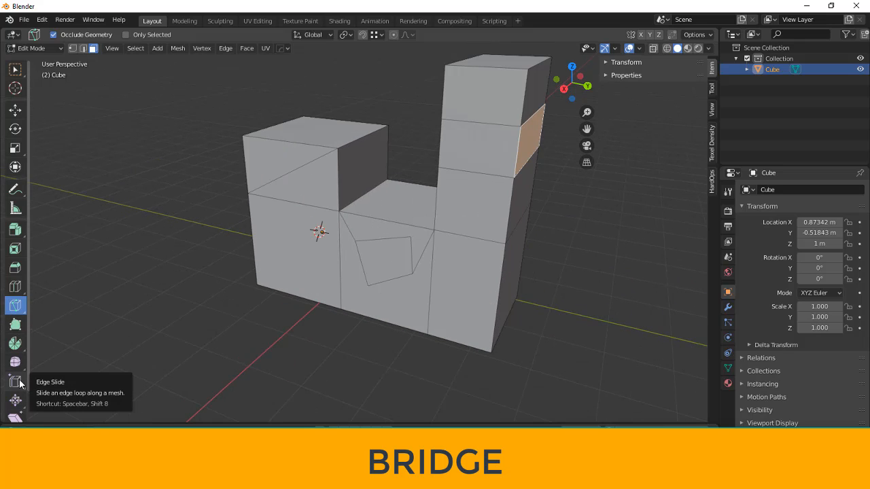
{"action": "scroll", "coordinate": [15, 384], "scroll_direction": "down", "scroll_amount": 2}
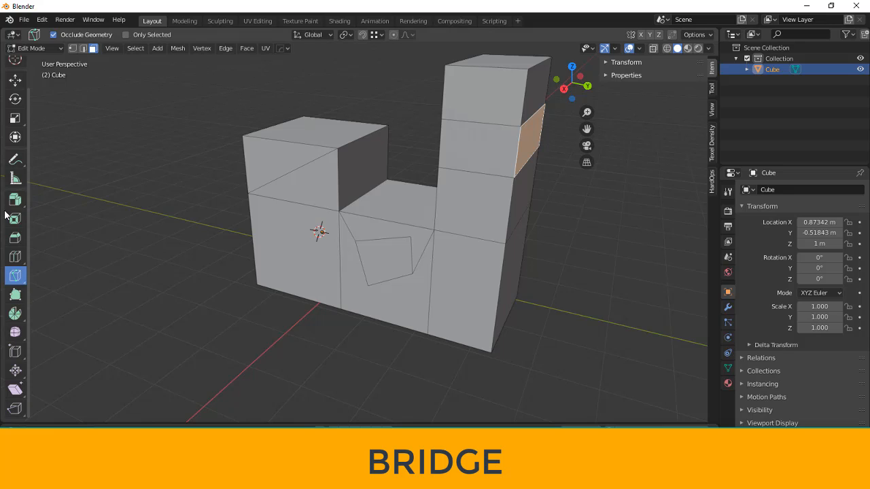
{"action": "scroll", "coordinate": [28, 244], "scroll_direction": "up", "scroll_amount": 2}
{"action": "scroll", "coordinate": [172, 252], "scroll_direction": "up", "scroll_amount": 2}
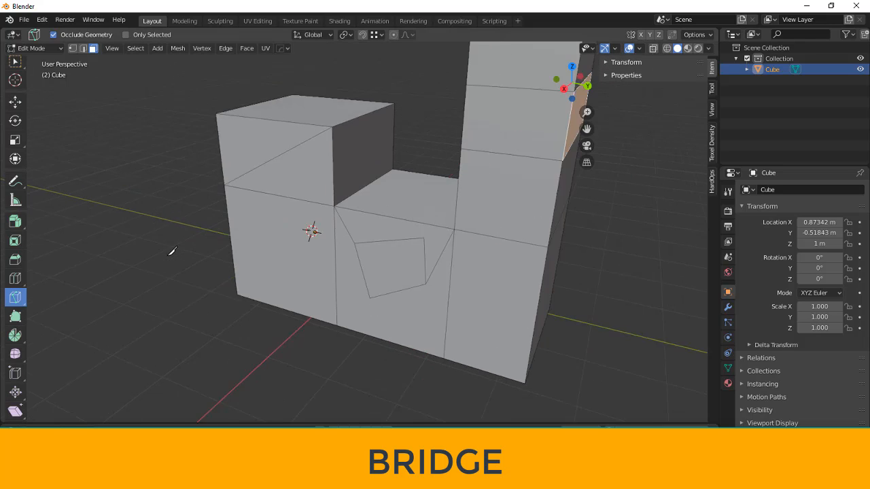
{"action": "scroll", "coordinate": [171, 252], "scroll_direction": "down", "scroll_amount": 2}
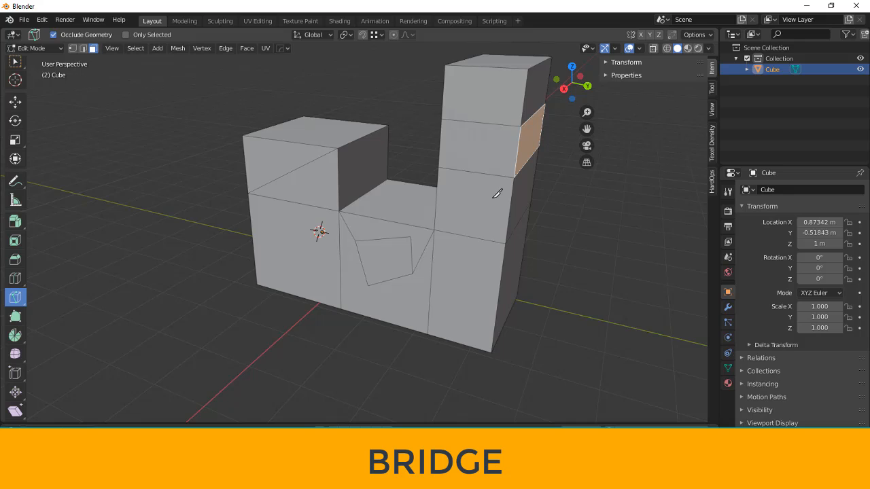
- Delete the selected outer end face of the taller block as a face
{"action": "middle_click_drag", "start_coordinate": [495, 194], "coordinate": [457, 173]}
{"action": "key", "text": "x"}
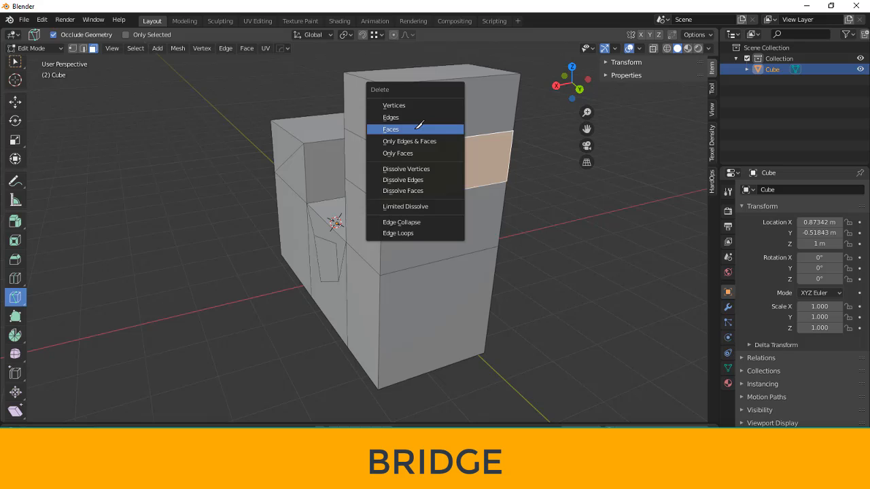
{"action": "left_click", "coordinate": [419, 129]}
{"action": "middle_click_drag", "start_coordinate": [540, 238], "coordinate": [570, 238]}
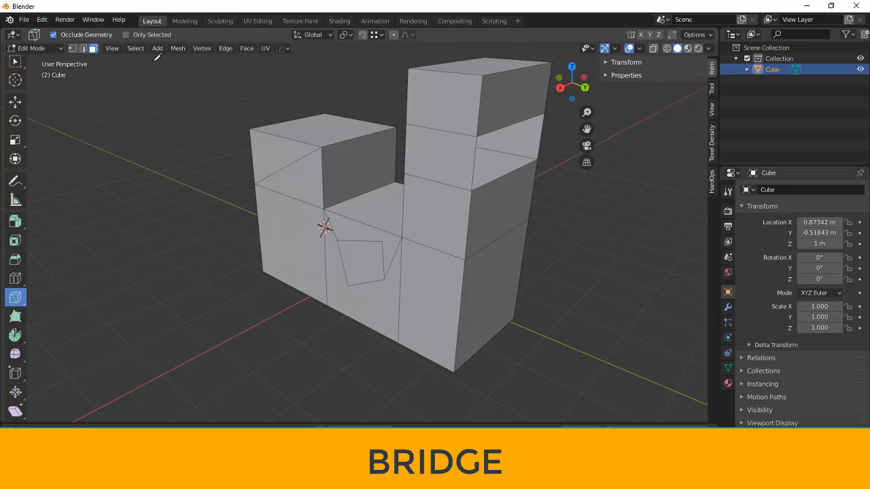
- Select the end face directly below the opening in the taller block and delete it as a face
{"action": "left_click", "coordinate": [15, 101]}
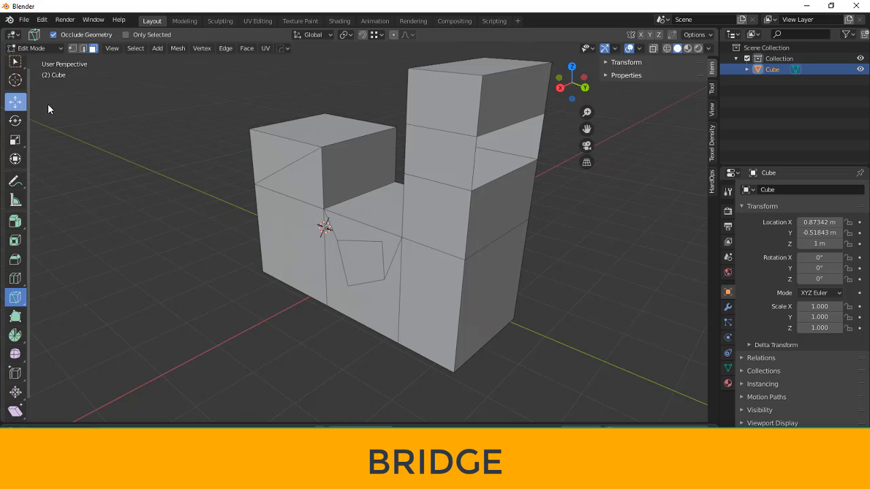
{"action": "left_click", "coordinate": [508, 212]}
{"action": "key", "text": "x"}
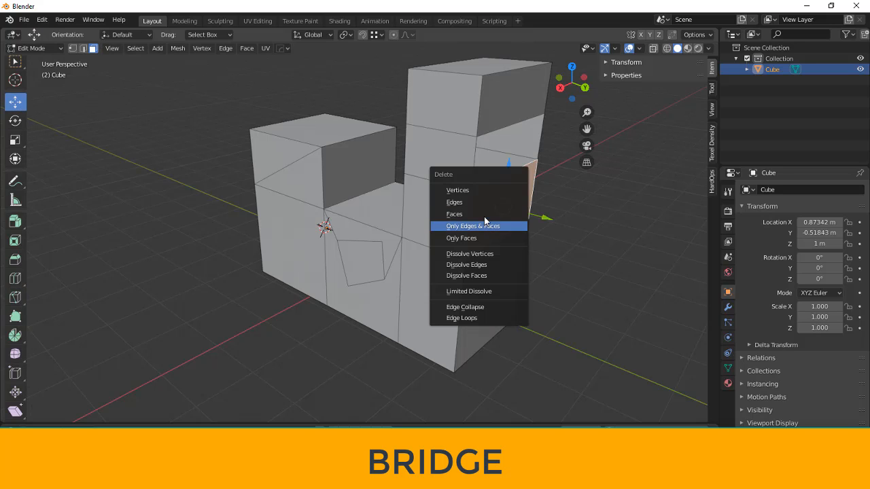
{"action": "left_click", "coordinate": [484, 216]}
{"action": "mouse_move", "coordinate": [557, 266]}
{"action": "middle_mouse_down"}
{"action": "mouse_move", "coordinate": [525, 259]}
{"action": "mouse_move", "coordinate": [557, 258]}
{"action": "middle_mouse_up"}
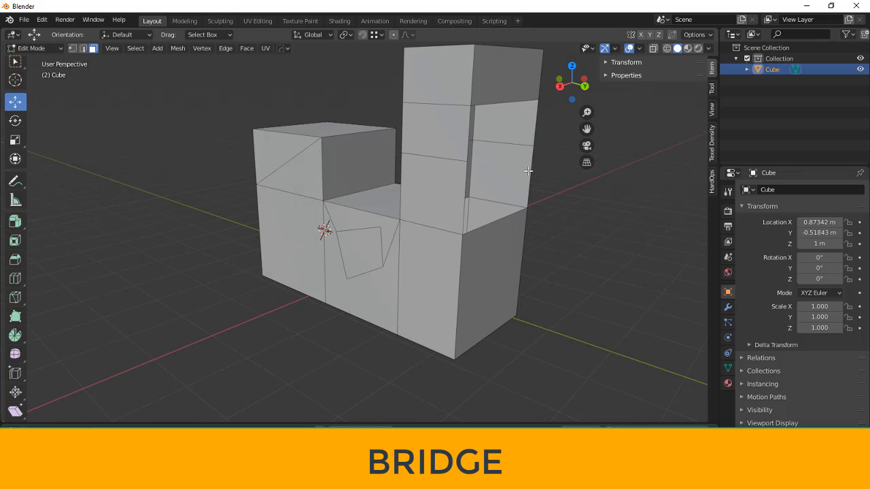
{"action": "middle_click_drag", "start_coordinate": [516, 184], "coordinate": [238, 155]}
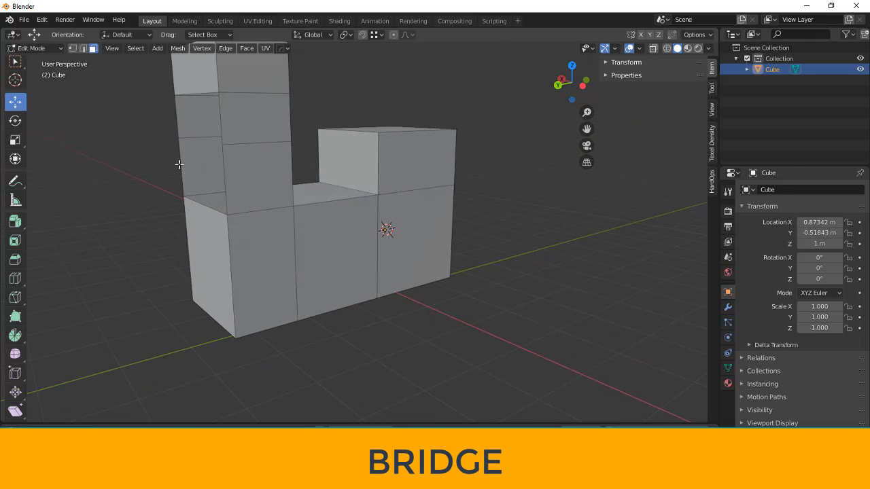
{"action": "middle_click_drag", "start_coordinate": [178, 164], "coordinate": [186, 173]}
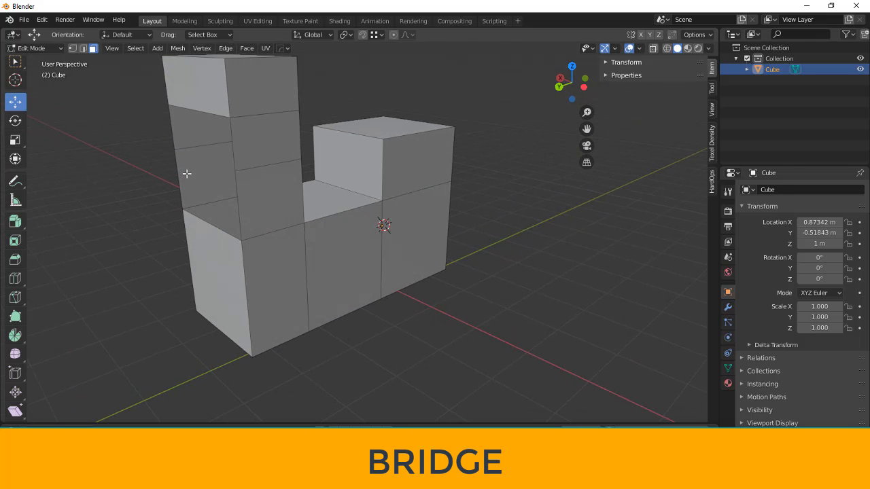
- Use Bridge Edge Loops on the two vertical side edges of the lower opening in the taller block's end
{"action": "left_click", "coordinate": [82, 48]}
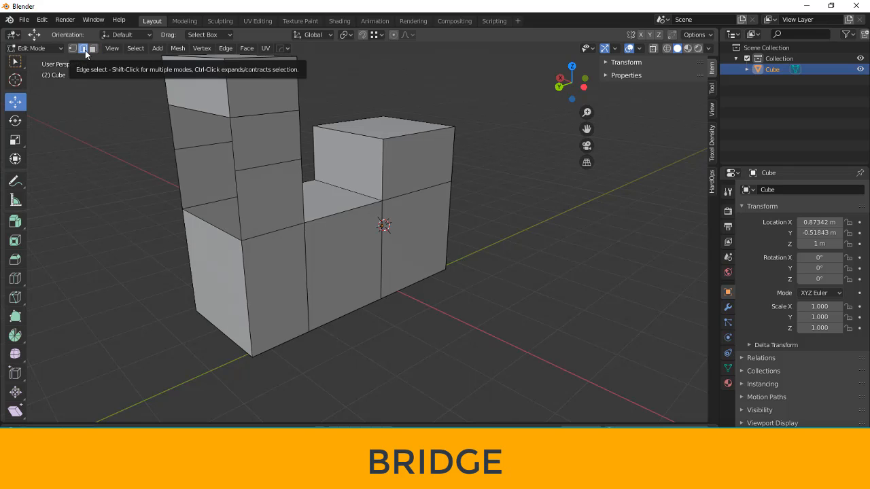
{"action": "left_click", "coordinate": [178, 182]}
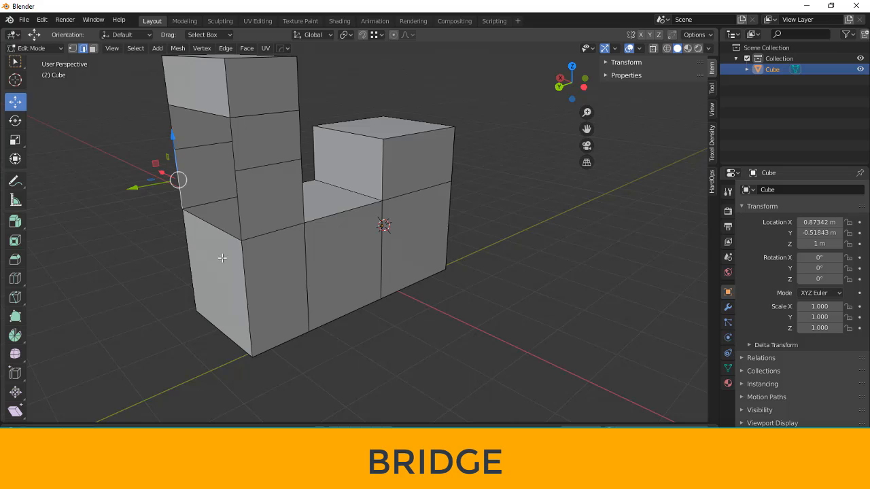
{"action": "left_click", "coordinate": [241, 216], "text": "shift"}
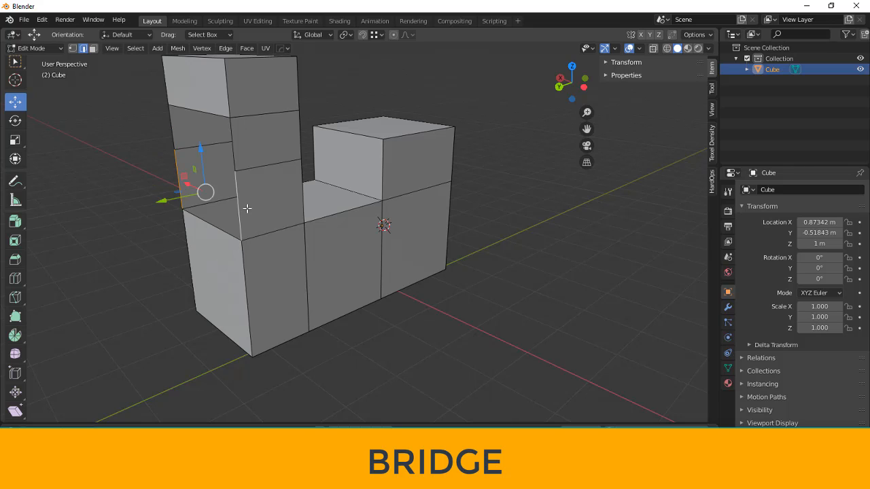
{"action": "left_click", "coordinate": [247, 49]}
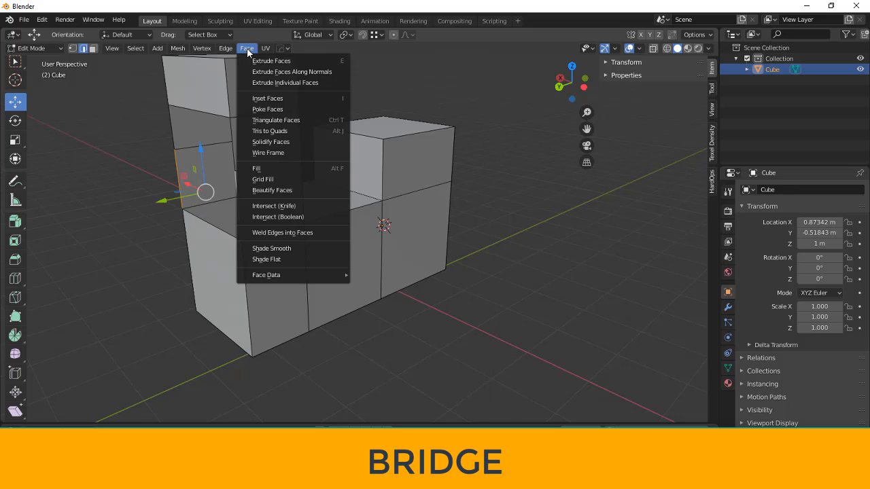
{"action": "mouse_move", "coordinate": [225, 52]}
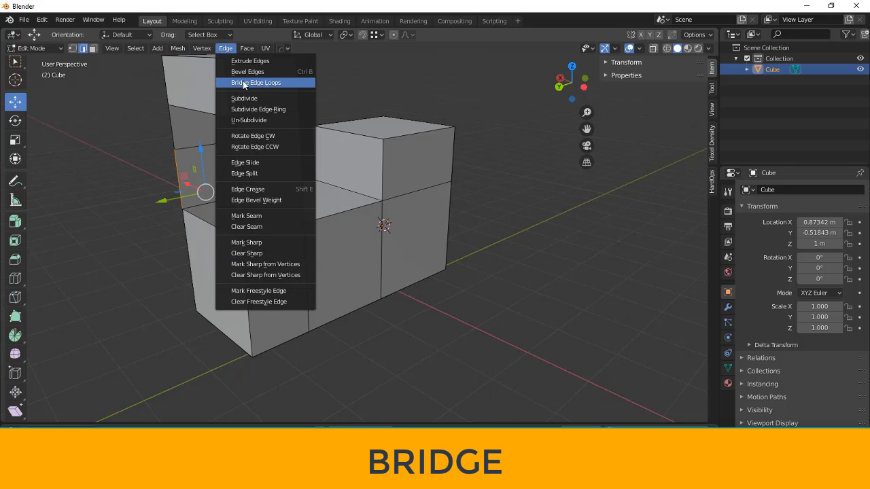
{"action": "left_click", "coordinate": [274, 83]}
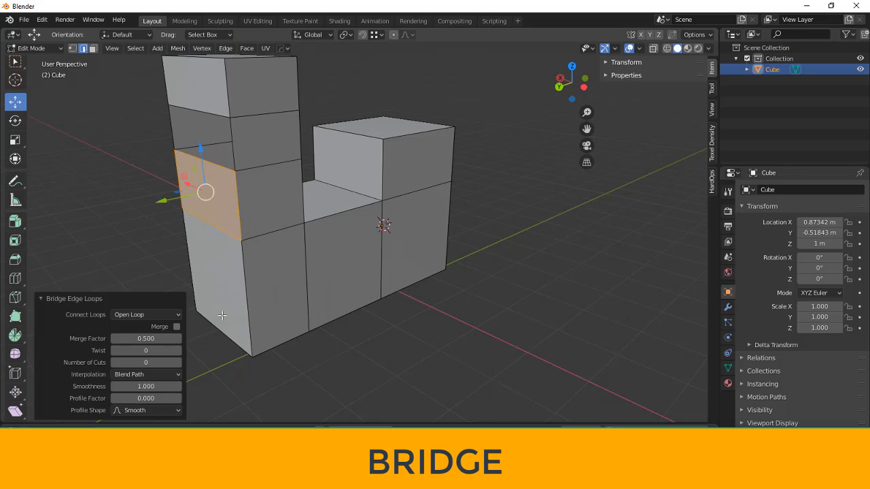
- Undo the bridged face across the lower opening in the taller block's end
{"action": "middle_click_drag", "start_coordinate": [242, 199], "coordinate": [346, 200]}
{"action": "right_click", "coordinate": [286, 215]}
{"action": "left_click", "coordinate": [285, 216]}
{"action": "key", "text": "ctrl+z"}
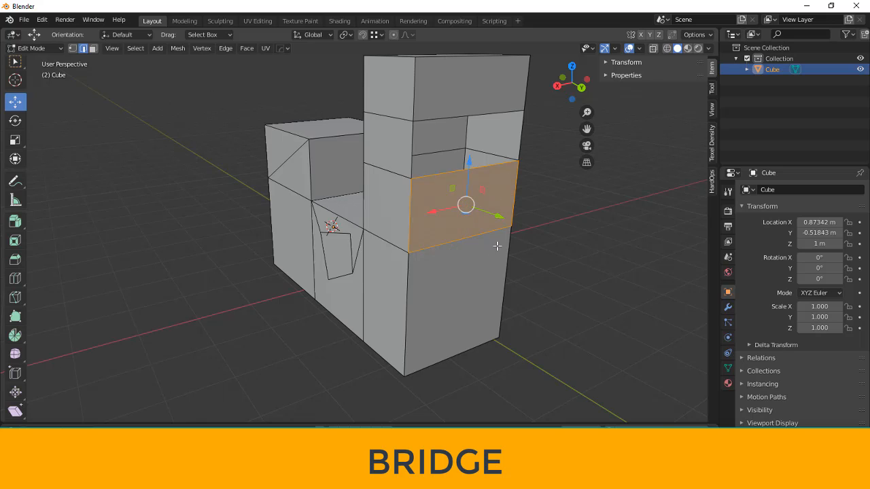
{"action": "left_click", "coordinate": [484, 115]}
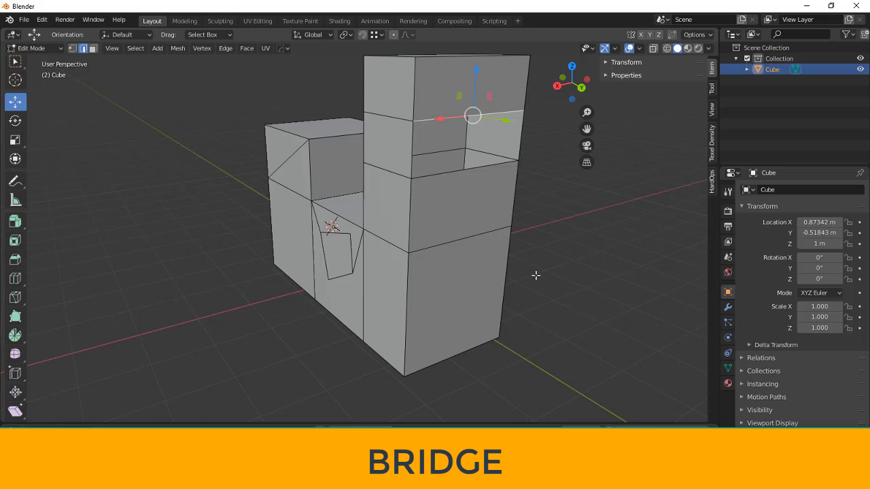
{"action": "key", "text": "ctrl+z"}
{"action": "key", "text": "ctrl+z"}
{"action": "middle_click_drag", "start_coordinate": [536, 276], "coordinate": [522, 280]}
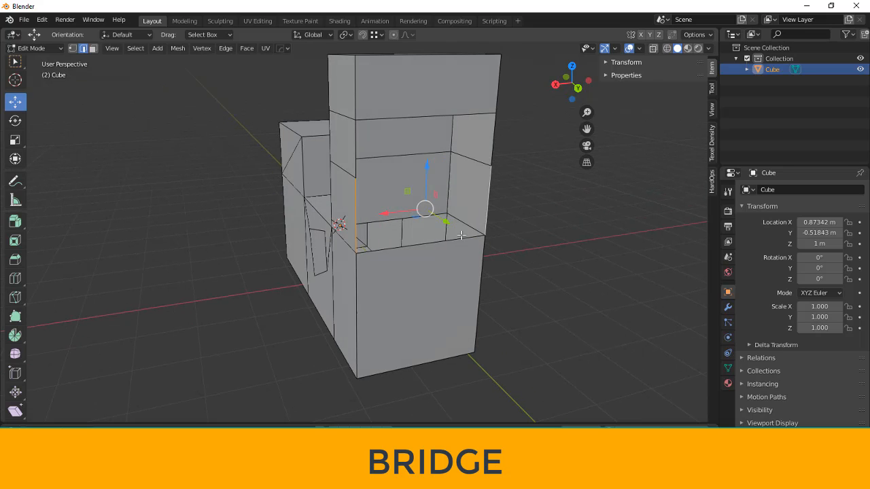
- Fill both openings in the taller block's end with new faces, working upward from the lower opening's bottom edge
{"action": "middle_click_drag", "start_coordinate": [461, 235], "coordinate": [483, 233]}
{"action": "left_click", "coordinate": [466, 235]}
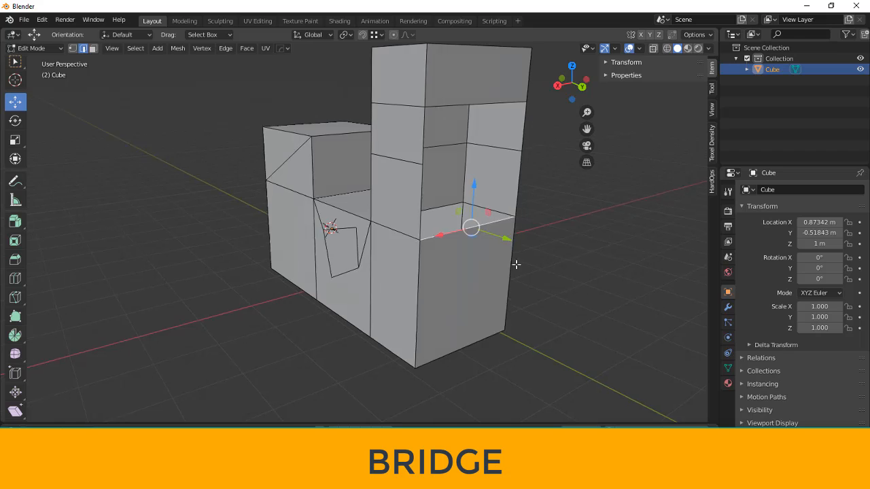
{"action": "middle_click_drag", "start_coordinate": [514, 262], "coordinate": [485, 264]}
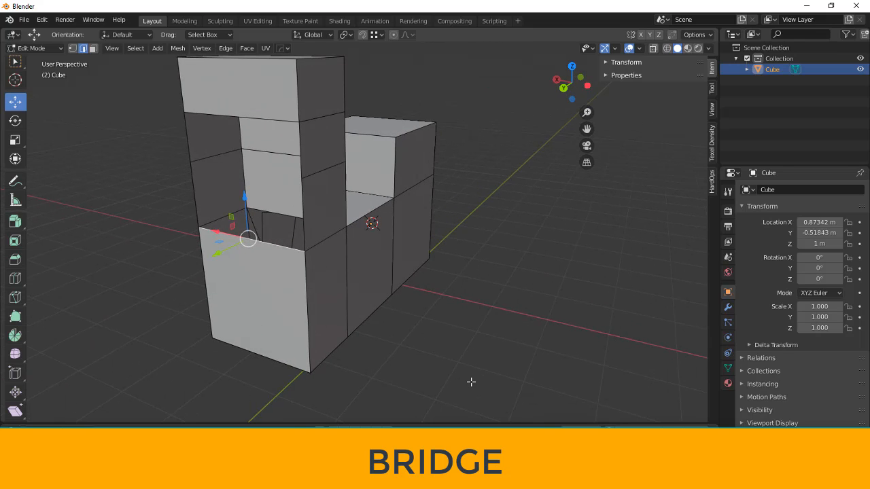
{"action": "key", "text": "f"}
{"action": "key", "text": "f"}
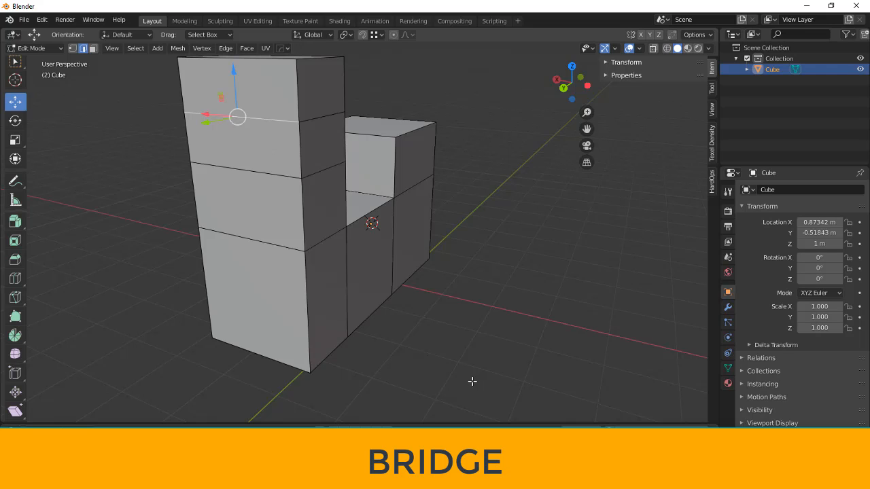
{"action": "left_click", "coordinate": [472, 381]}
{"action": "scroll", "coordinate": [449, 355], "scroll_direction": "down", "scroll_amount": 3}
{"action": "mouse_move", "coordinate": [463, 355]}
{"action": "middle_mouse_down"}
{"action": "mouse_move", "coordinate": [340, 355]}
{"action": "mouse_move", "coordinate": [475, 356]}
{"action": "middle_mouse_up"}
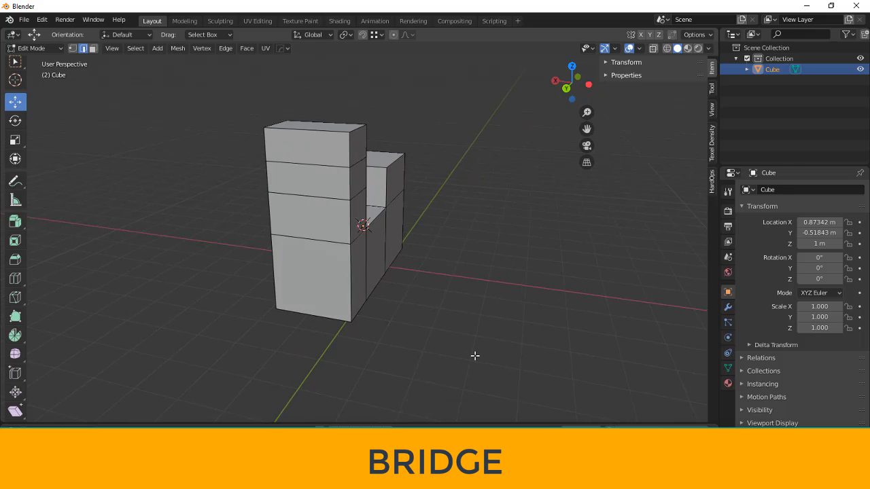
{"action": "scroll", "coordinate": [475, 356], "scroll_direction": "up", "scroll_amount": 6}
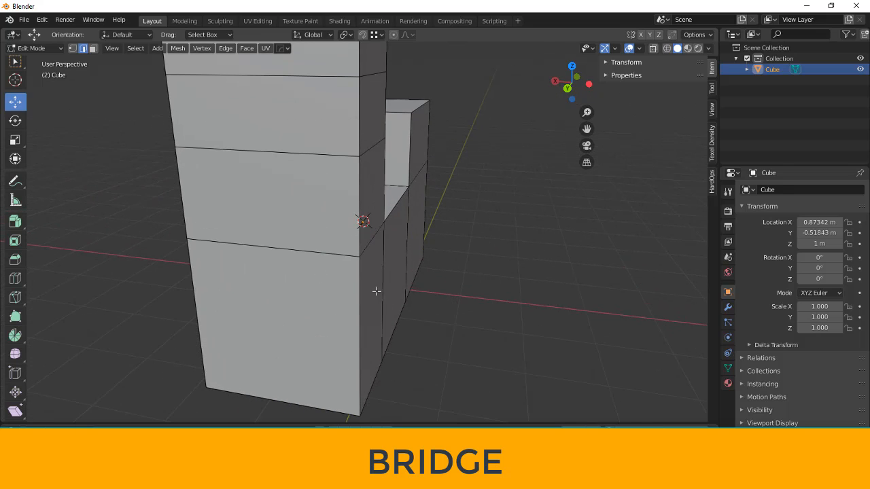
{"action": "middle_click_drag", "start_coordinate": [376, 291], "coordinate": [351, 261]}
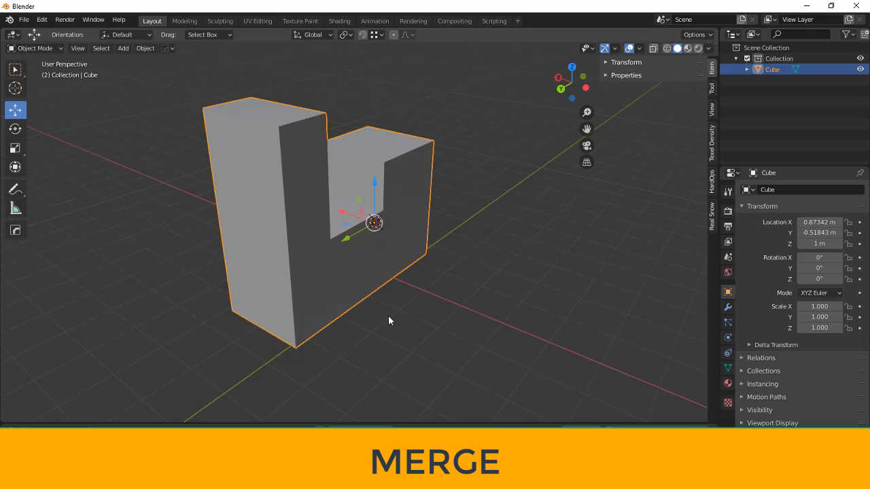
- Switch the cube to Edit Mode with vertex selection
{"action": "scroll", "coordinate": [388, 316], "scroll_direction": "up", "scroll_amount": 3}
{"action": "scroll", "coordinate": [380, 313], "scroll_direction": "down", "scroll_amount": 3}
{"action": "middle_click_drag", "start_coordinate": [481, 276], "coordinate": [431, 284]}
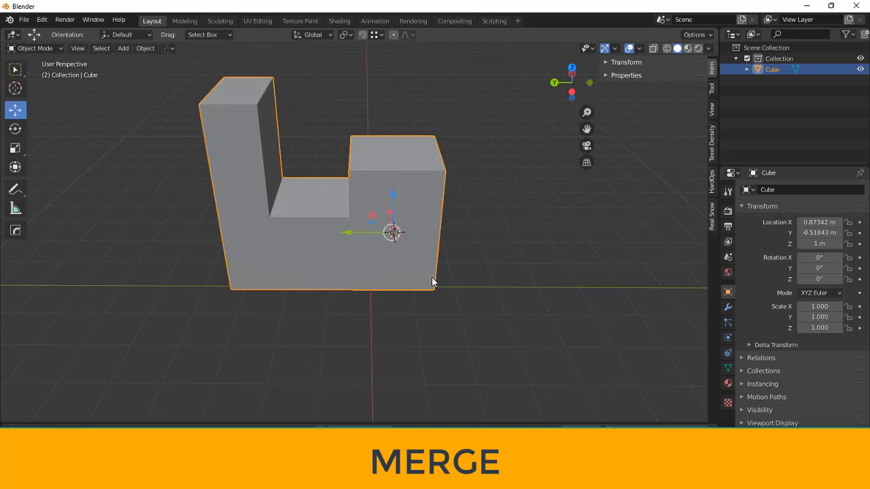
{"action": "scroll", "coordinate": [412, 238], "scroll_direction": "up", "scroll_amount": 3}
{"action": "scroll", "coordinate": [401, 251], "scroll_direction": "down", "scroll_amount": 2}
{"action": "middle_click_drag", "start_coordinate": [401, 251], "coordinate": [372, 216]}
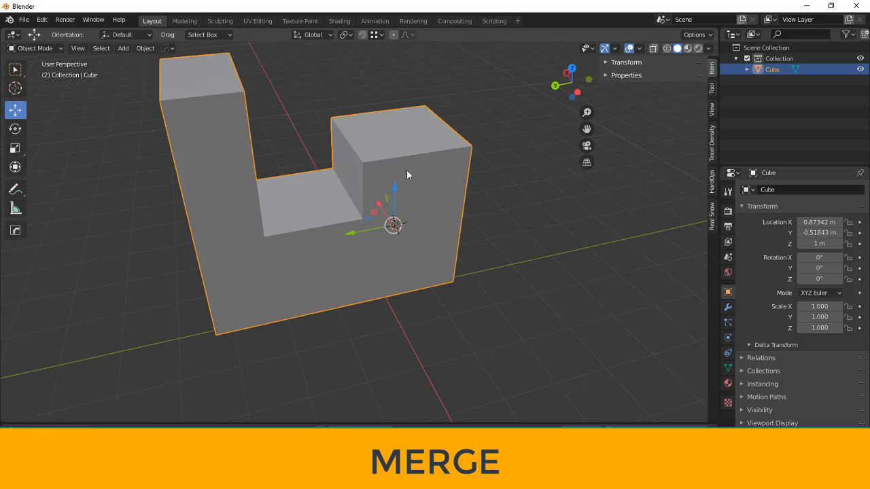
{"action": "left_click", "coordinate": [56, 47]}
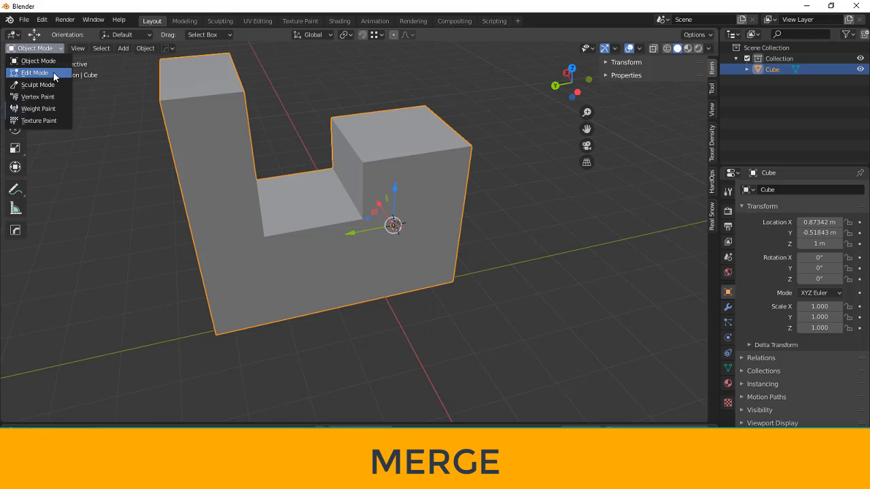
{"action": "left_click", "coordinate": [54, 72]}
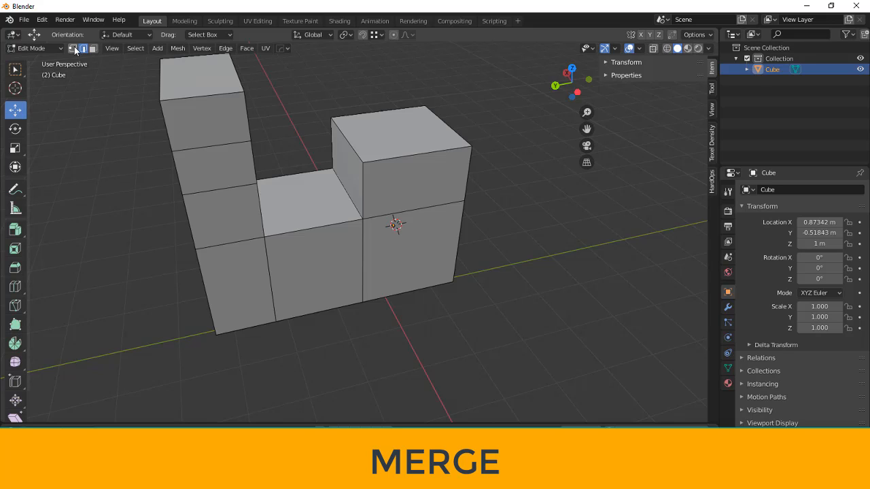
{"action": "left_click", "coordinate": [73, 48]}
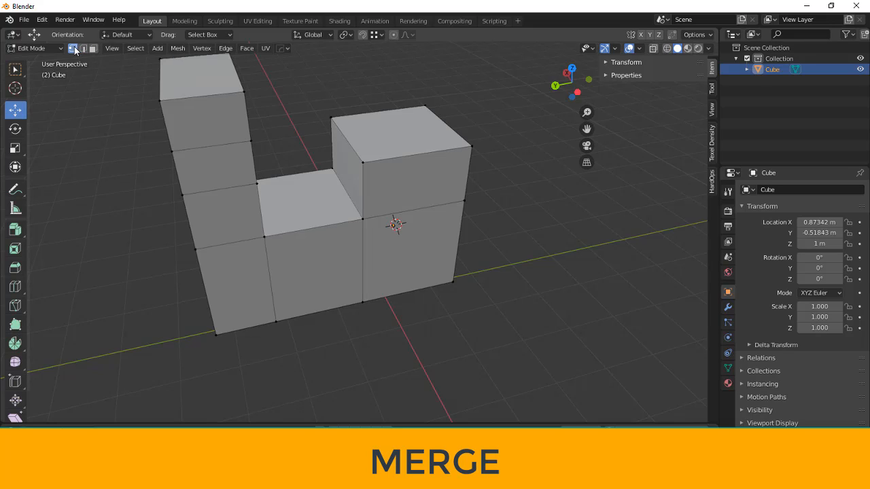
- Move the shorter block's two upper inner corner vertices along Y by about -1.99 m, onto its upper outer corners
{"action": "left_click", "coordinate": [362, 161]}
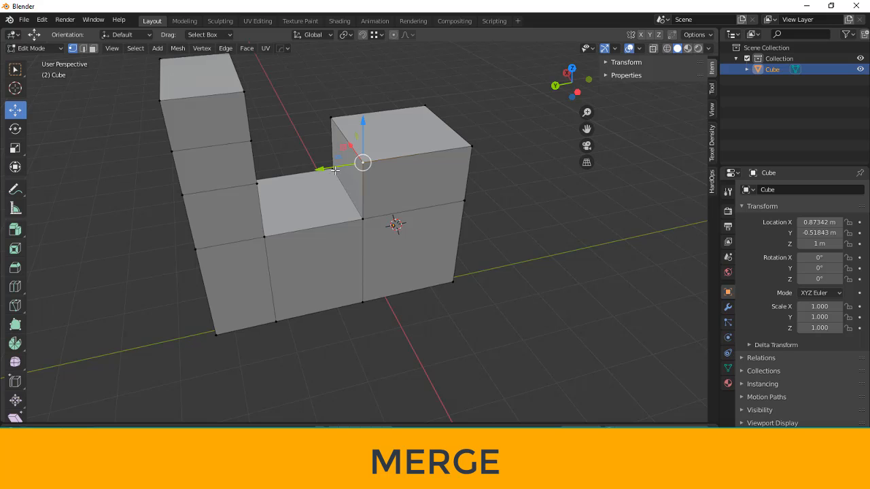
{"action": "left_click_drag", "start_coordinate": [325, 168], "coordinate": [435, 160]}
{"action": "middle_click_drag", "start_coordinate": [507, 142], "coordinate": [437, 218]}
{"action": "scroll", "coordinate": [437, 219], "scroll_direction": "up", "scroll_amount": 1}
{"action": "middle_click_drag", "start_coordinate": [498, 191], "coordinate": [521, 201]}
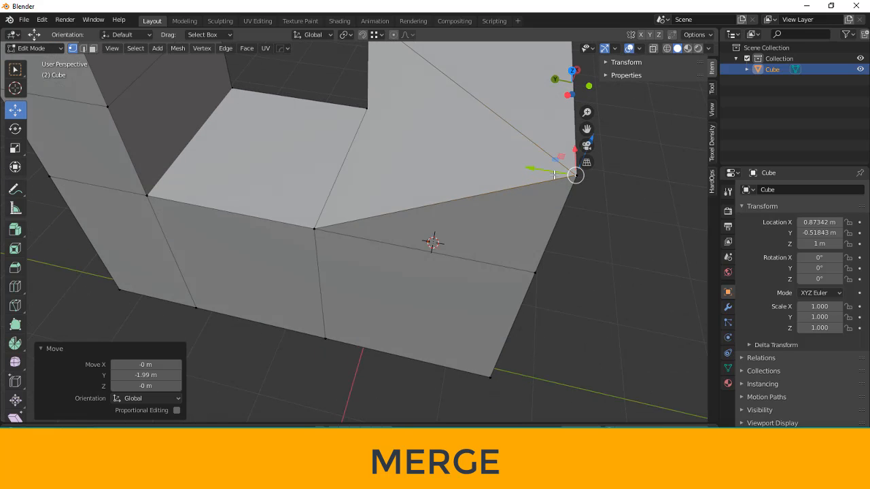
{"action": "left_click_drag", "start_coordinate": [549, 172], "coordinate": [535, 199]}
{"action": "scroll", "coordinate": [533, 202], "scroll_direction": "down", "scroll_amount": 2}
{"action": "middle_click_drag", "start_coordinate": [527, 230], "coordinate": [534, 228]}
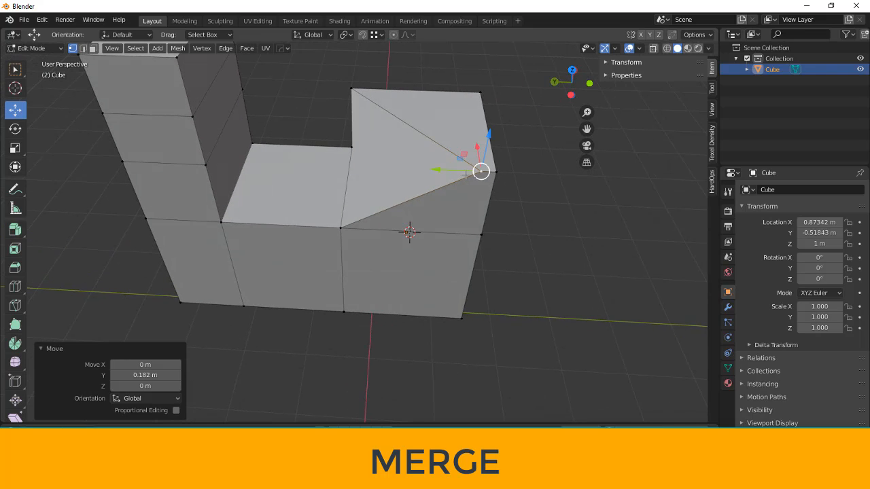
{"action": "mouse_move", "coordinate": [459, 171]}
{"action": "left_mouse_down"}
{"action": "mouse_move", "coordinate": [476, 175]}
{"action": "mouse_move", "coordinate": [465, 162]}
{"action": "left_mouse_up"}
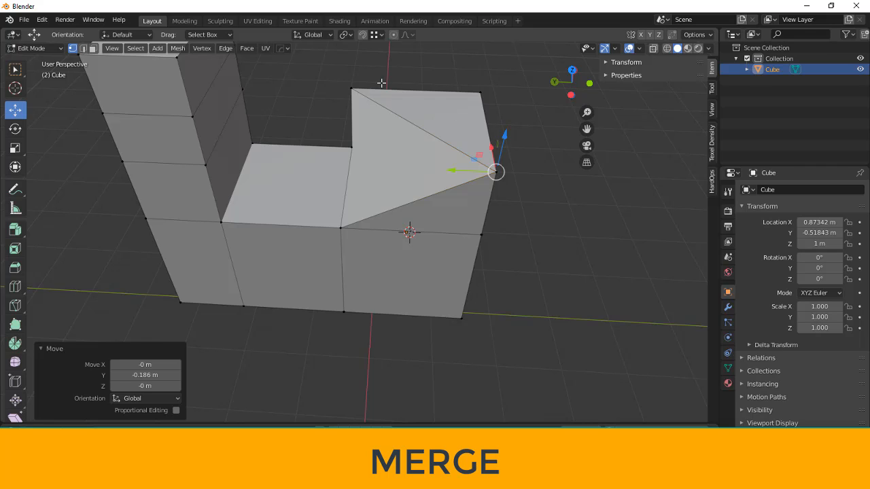
{"action": "left_click", "coordinate": [347, 89]}
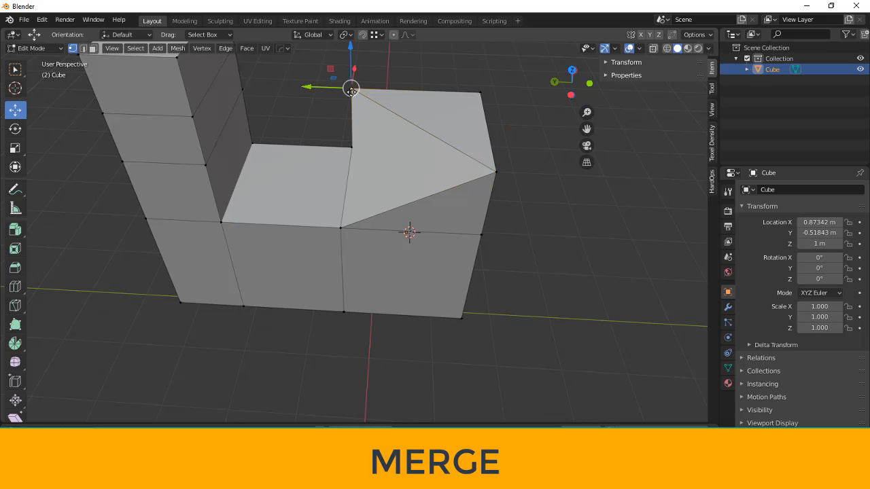
{"action": "left_click_drag", "start_coordinate": [318, 87], "coordinate": [447, 98]}
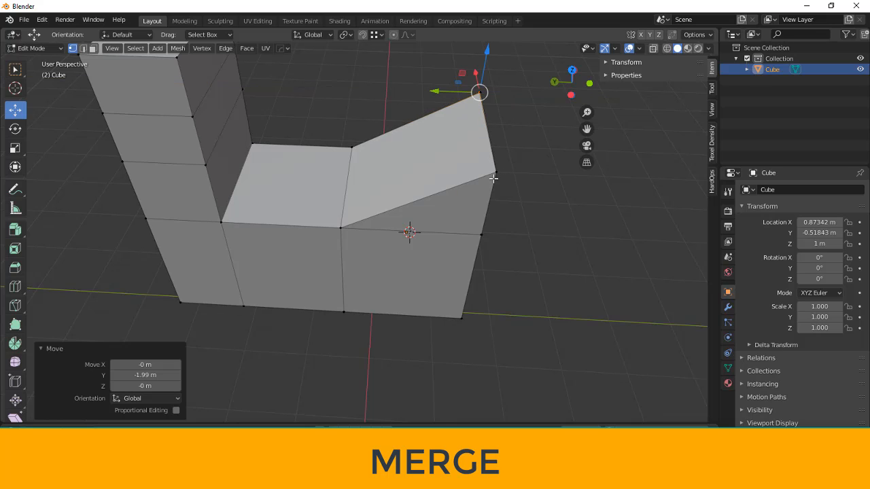
- Undo the vertex moves on the shorter block to restore its box shape
{"action": "key", "text": "ctrl+z"}
{"action": "left_click", "coordinate": [494, 208]}
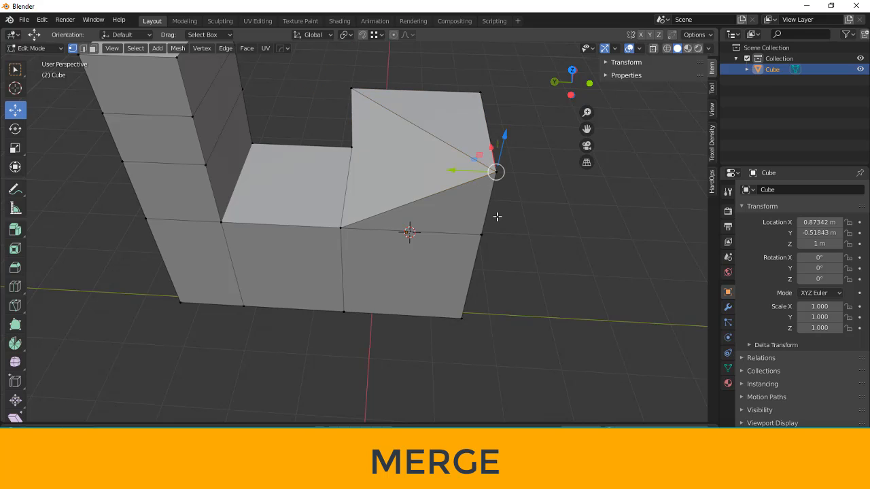
{"action": "key", "text": "ctrl+z"}
{"action": "key", "text": "ctrl+z"}
{"action": "key", "text": "ctrl+z"}
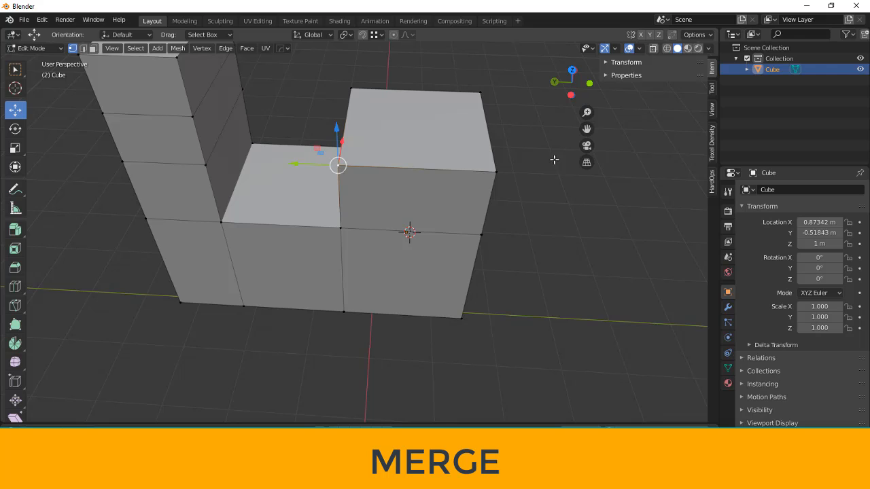
- Merge the near upper inner and outer corner vertices of the shorter block At Center
{"action": "middle_click_drag", "start_coordinate": [503, 209], "coordinate": [521, 207]}
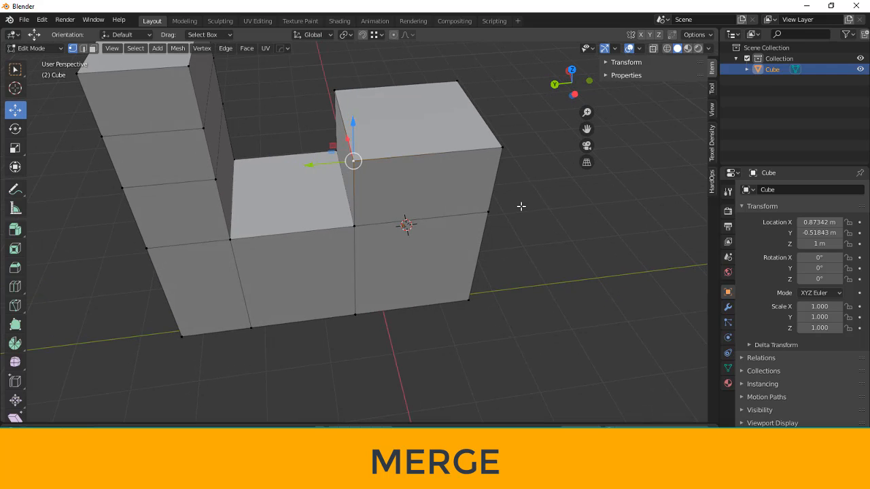
{"action": "left_click", "coordinate": [500, 147], "text": "shift"}
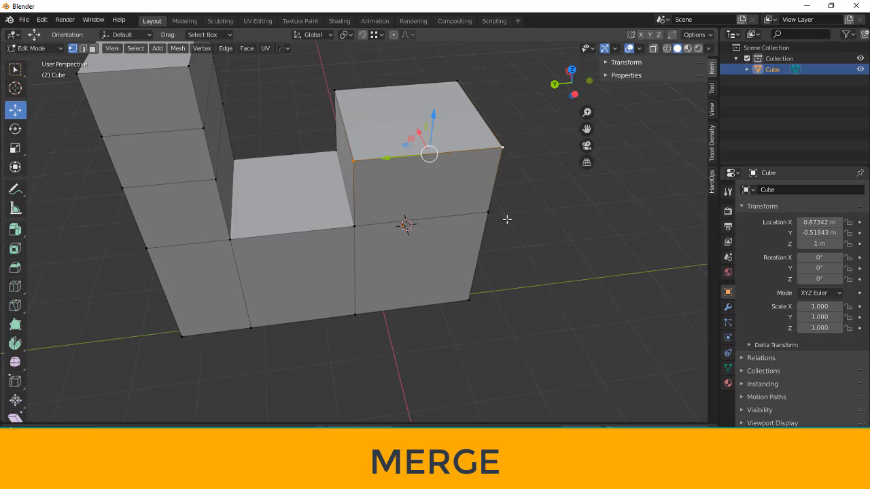
{"action": "key", "text": "m"}
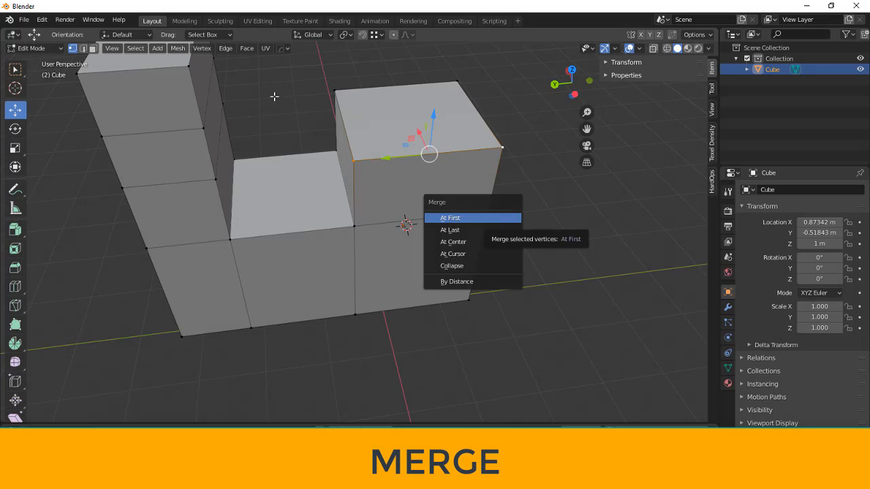
{"action": "left_click", "coordinate": [204, 49]}
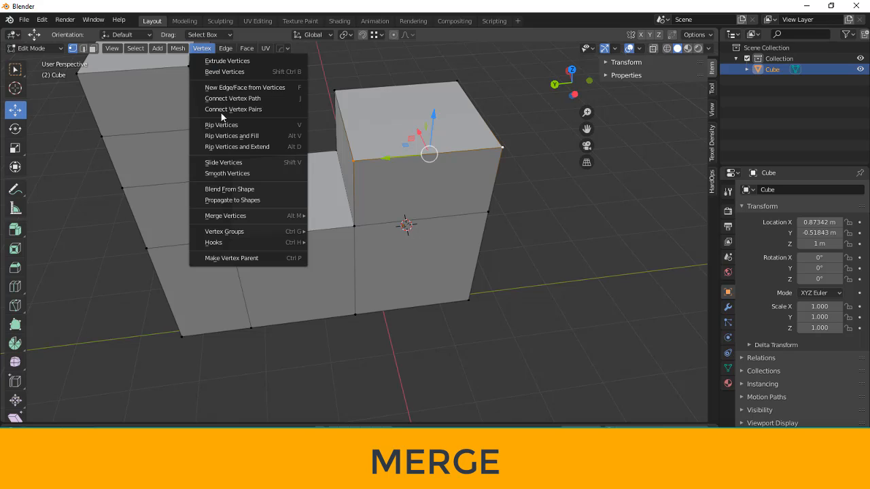
{"action": "mouse_move", "coordinate": [220, 215]}
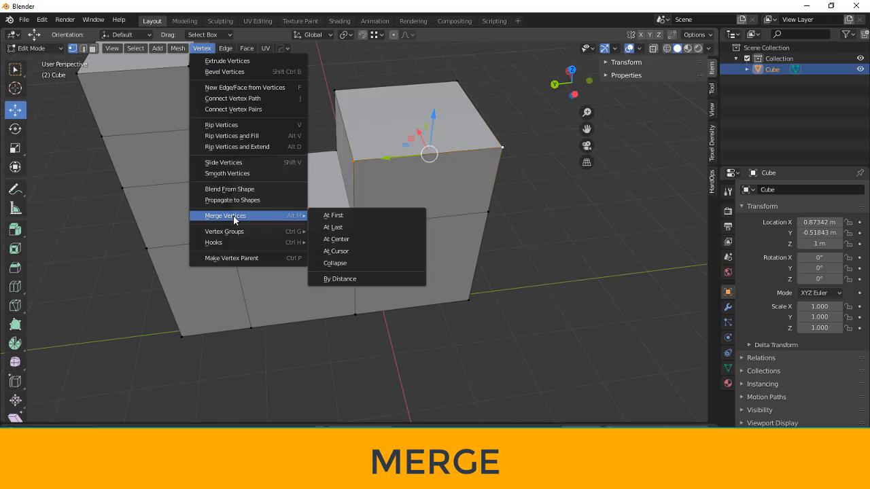
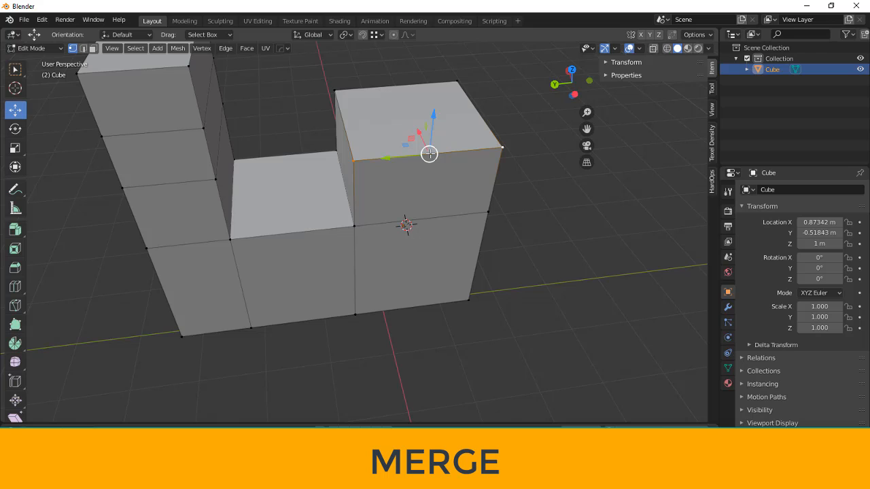
{"action": "key", "text": "m"}
{"action": "key", "text": "m"}
{"action": "left_click", "coordinate": [395, 193]}
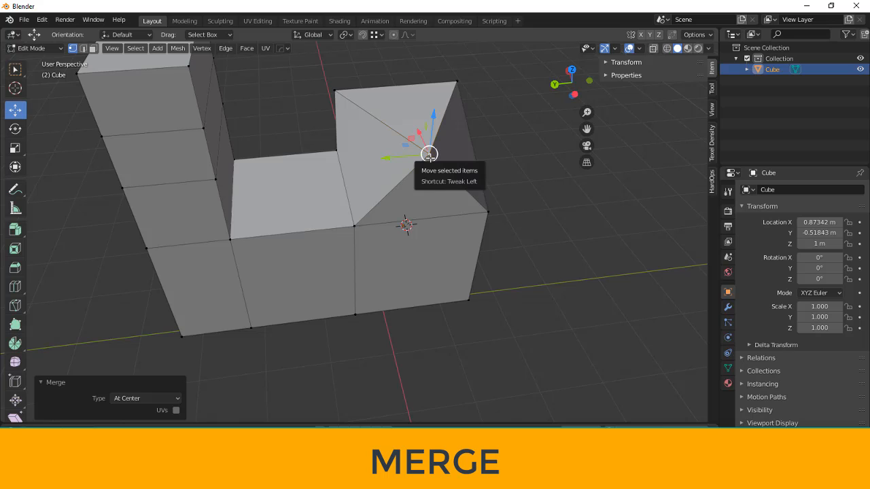
- Undo the centre merge and merge the shorter block's near upper inner and outer corner vertices At First
{"action": "key", "text": "ctrl+z"}
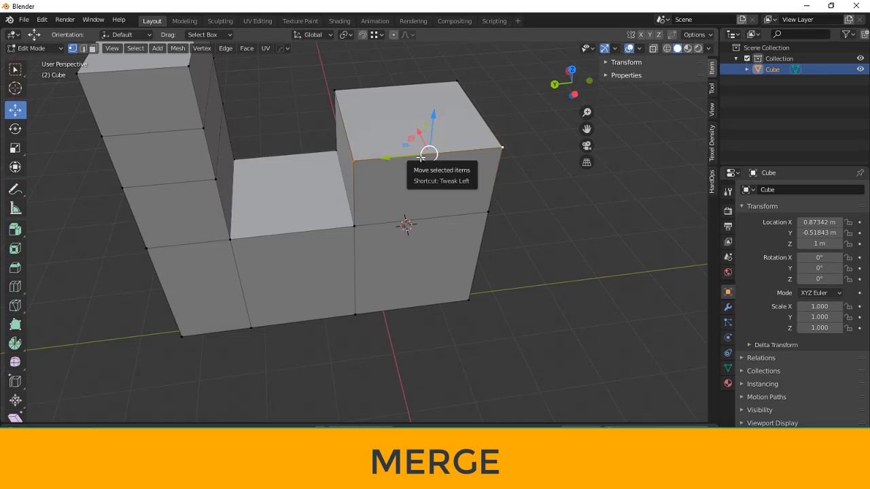
{"action": "key", "text": "m"}
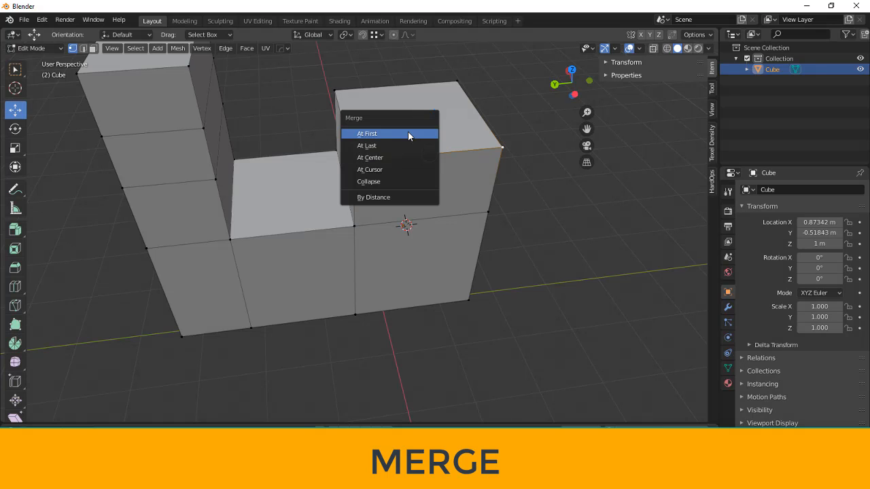
{"action": "left_click", "coordinate": [408, 132]}
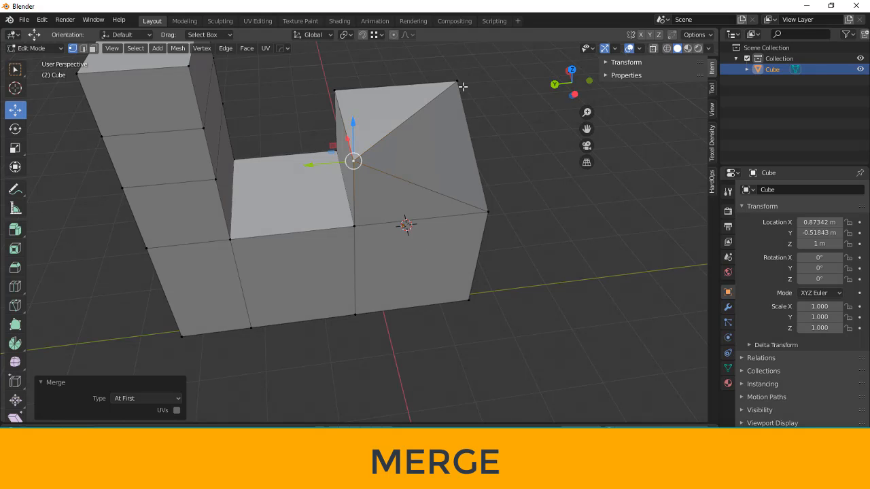
{"action": "middle_click_drag", "start_coordinate": [463, 87], "coordinate": [487, 221]}
{"action": "scroll", "coordinate": [446, 221], "scroll_direction": "up", "scroll_amount": 2}
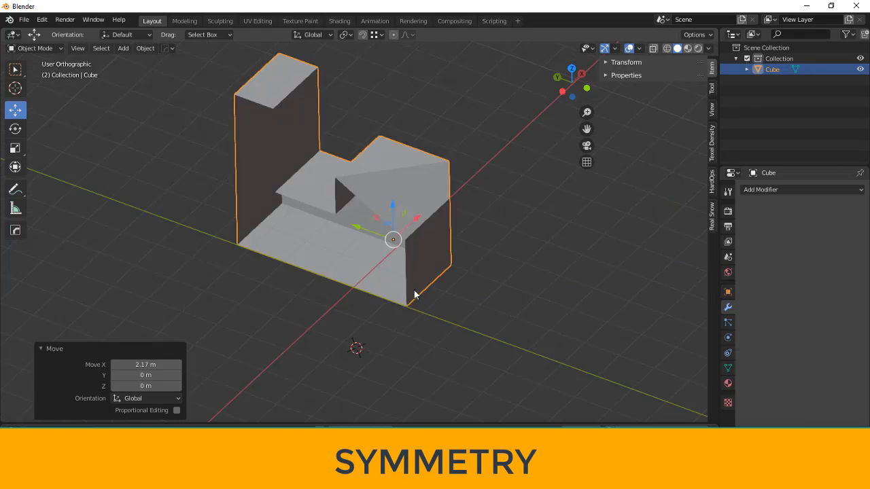
- Nudge the halved object along X by about -0.007 m to line its open side up with the Y axis
{"action": "key", "text": "KP_1"}
{"action": "middle_click_drag", "start_coordinate": [381, 272], "coordinate": [319, 221]}
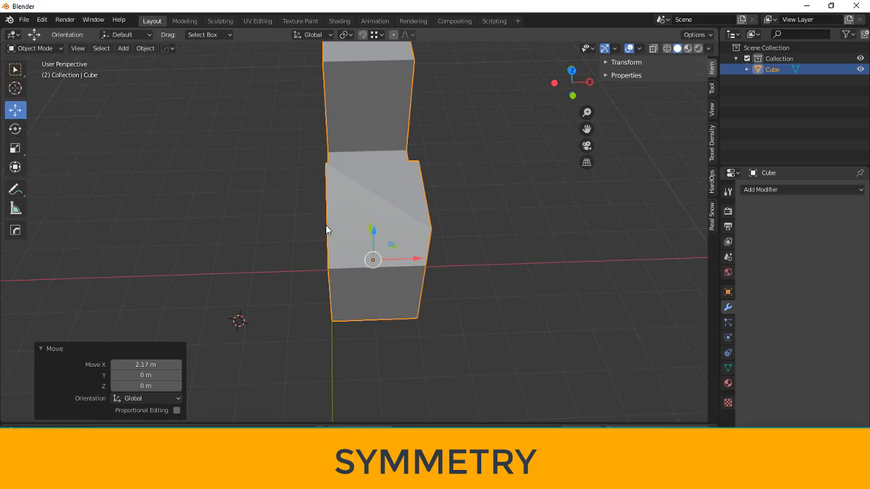
{"action": "middle_click_drag", "start_coordinate": [435, 237], "coordinate": [427, 219]}
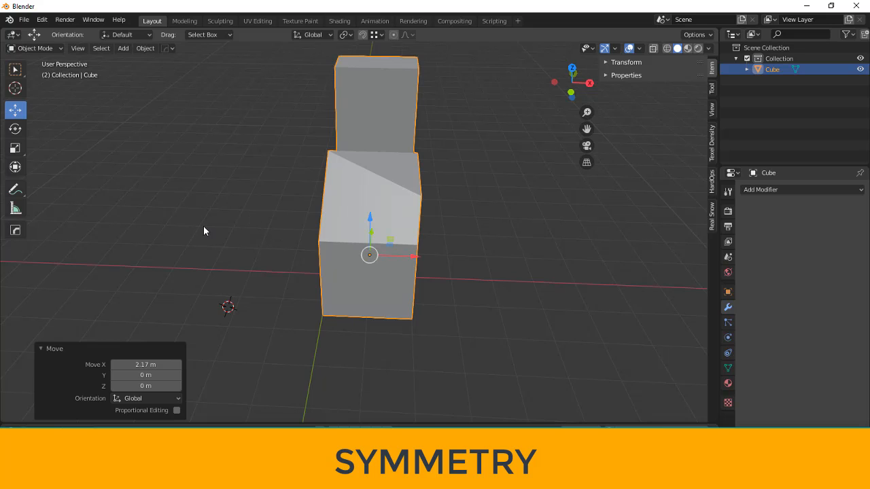
{"action": "middle_click_drag", "start_coordinate": [306, 247], "coordinate": [401, 190]}
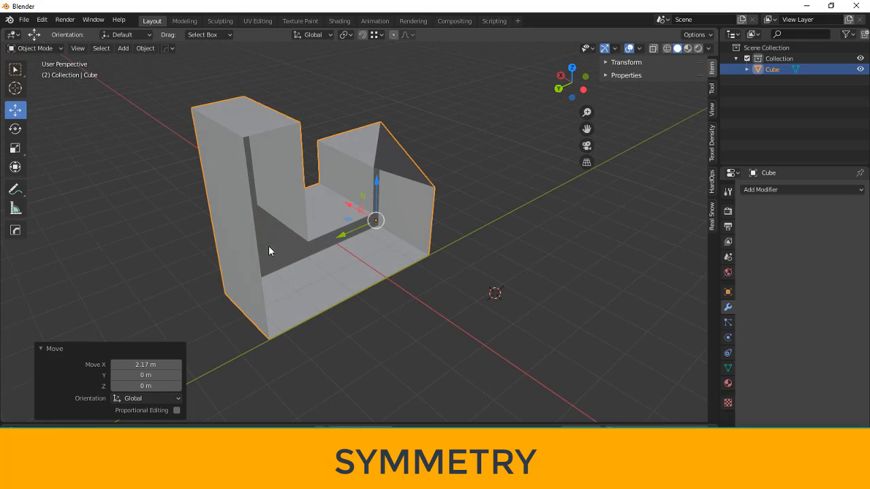
{"action": "middle_click_drag", "start_coordinate": [474, 204], "coordinate": [423, 238]}
{"action": "mouse_move", "coordinate": [423, 241]}
{"action": "left_mouse_down"}
{"action": "mouse_move", "coordinate": [392, 240]}
{"action": "mouse_move", "coordinate": [419, 240]}
{"action": "left_mouse_up"}
{"action": "middle_click_drag", "start_coordinate": [332, 327], "coordinate": [369, 341]}
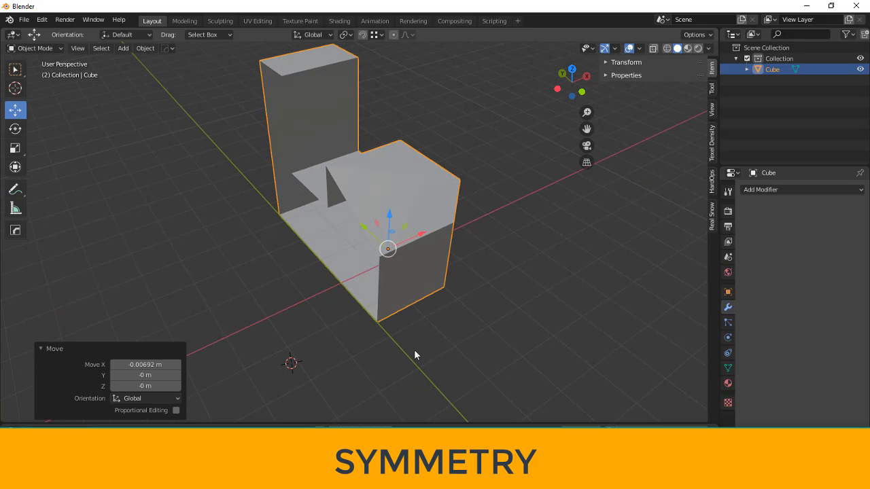
{"action": "middle_click_drag", "start_coordinate": [435, 373], "coordinate": [401, 347]}
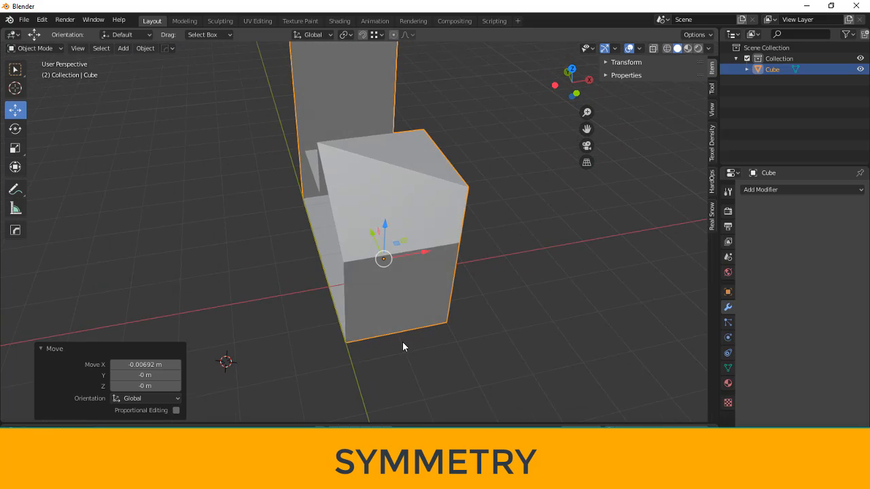
- Place the 3D cursor on the object's near lower corner at the open side using snapping, and turn snapping off
{"action": "right_click", "coordinate": [418, 350]}
{"action": "right_click", "coordinate": [508, 259]}
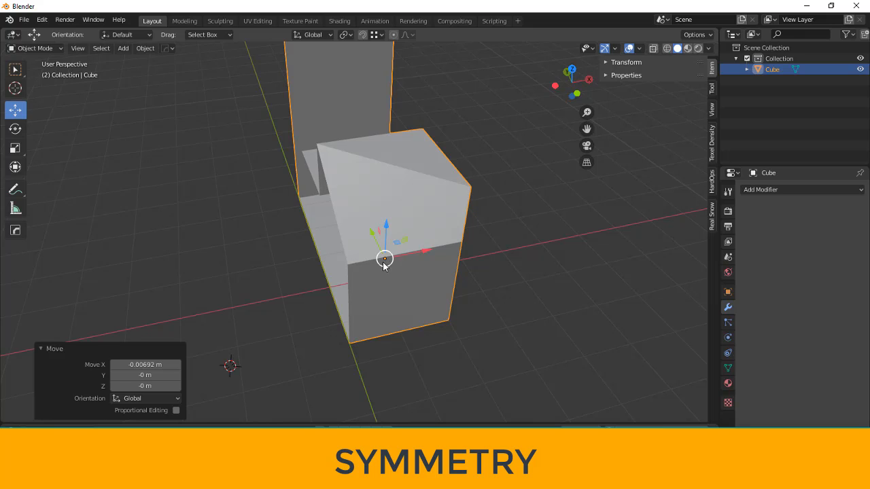
{"action": "right_click_drag", "start_coordinate": [468, 298], "coordinate": [346, 342], "text": "shift"}
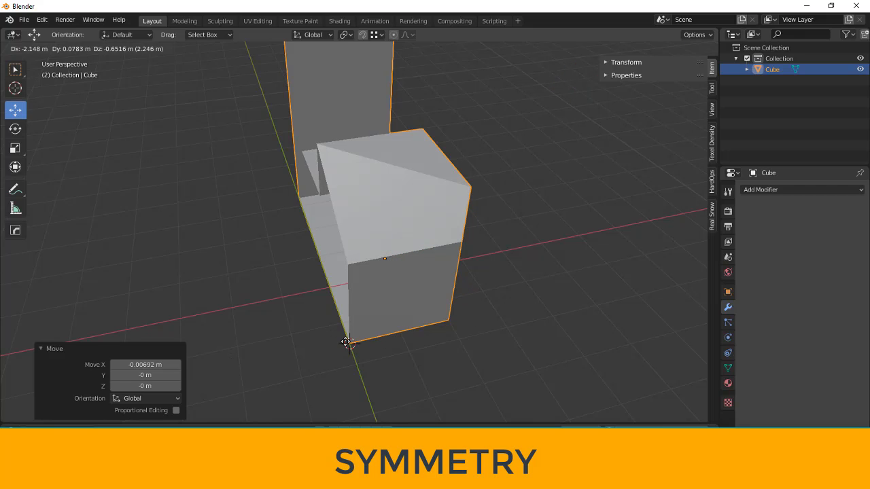
{"action": "left_click", "coordinate": [348, 343]}
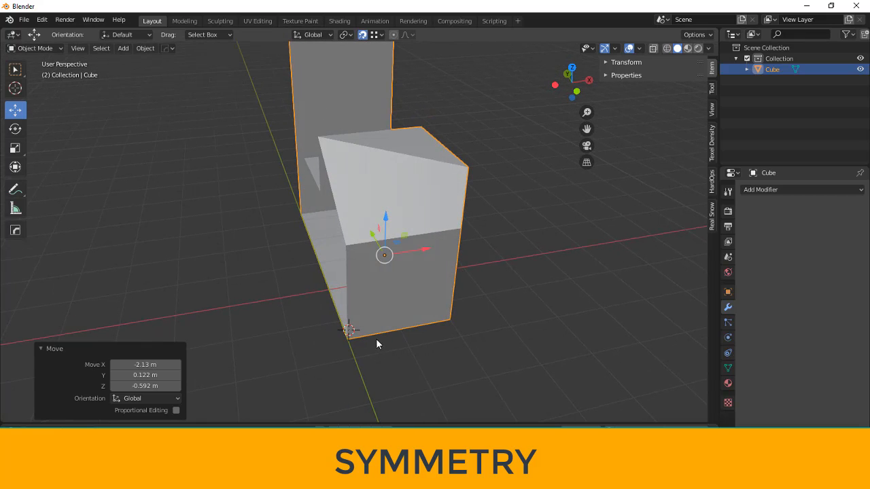
{"action": "right_click_drag", "start_coordinate": [358, 325], "coordinate": [347, 341], "text": "shift"}
{"action": "left_click", "coordinate": [362, 34]}
{"action": "scroll", "coordinate": [388, 301], "scroll_direction": "down", "scroll_amount": 2}
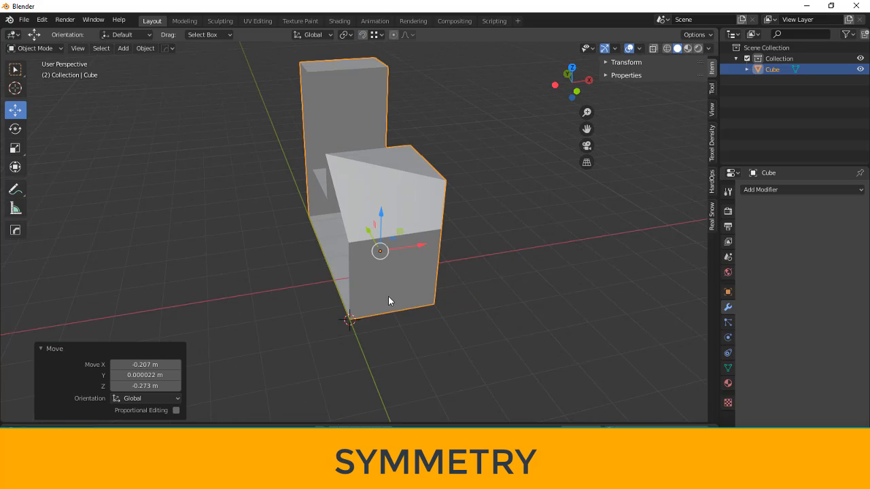
- Set the object's origin to the 3D cursor
{"action": "left_click", "coordinate": [152, 49]}
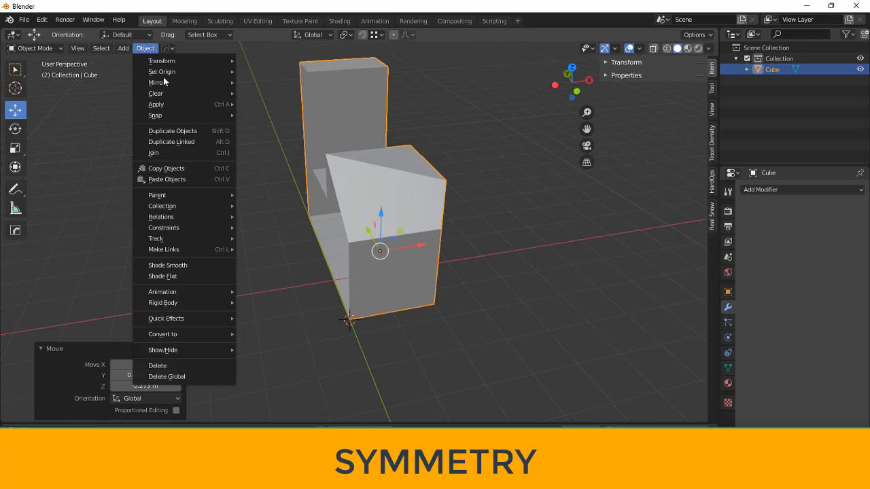
{"action": "mouse_move", "coordinate": [166, 72]}
{"action": "left_click", "coordinate": [265, 94]}
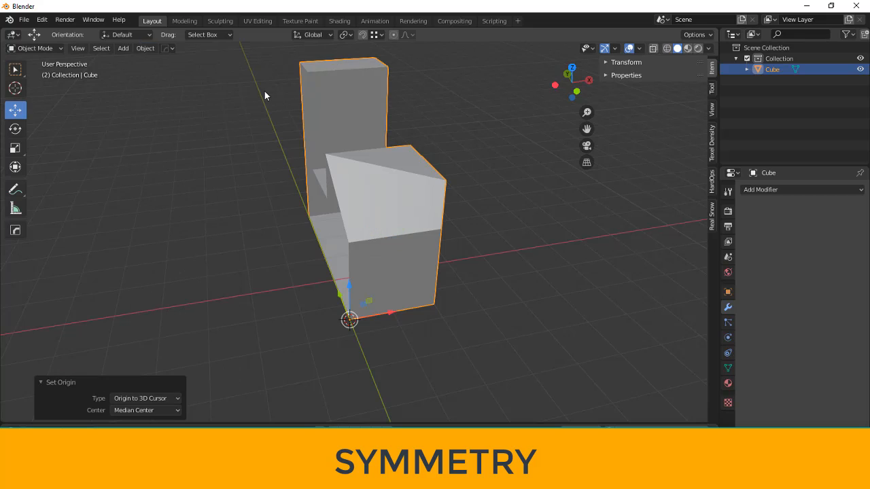
{"action": "middle_click_drag", "start_coordinate": [449, 323], "coordinate": [482, 341]}
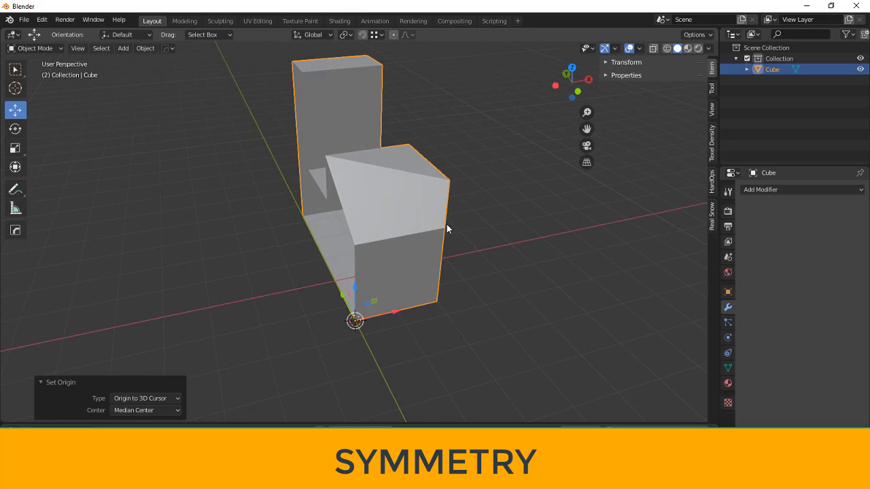
- Add a Mirror modifier to the cube and inspect the half mirrored across the X axis
{"action": "left_click", "coordinate": [418, 228]}
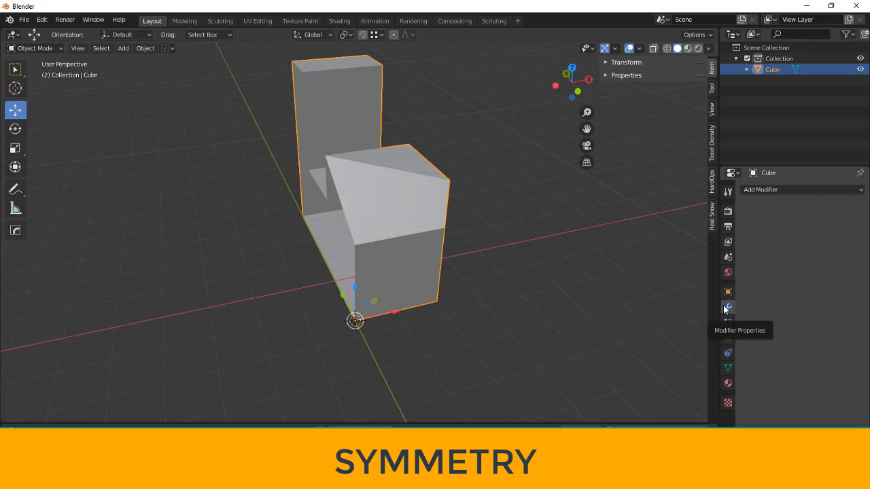
{"action": "left_click", "coordinate": [775, 189]}
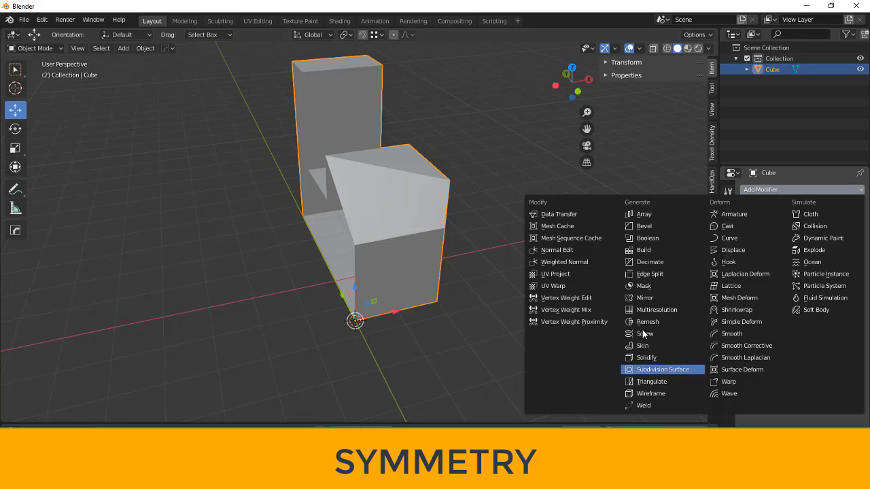
{"action": "left_click", "coordinate": [633, 300]}
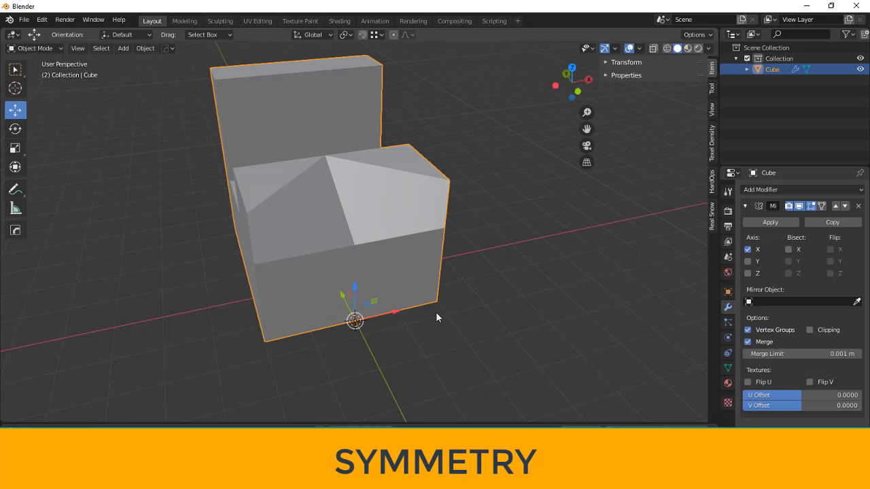
{"action": "middle_click_drag", "start_coordinate": [436, 313], "coordinate": [453, 305]}
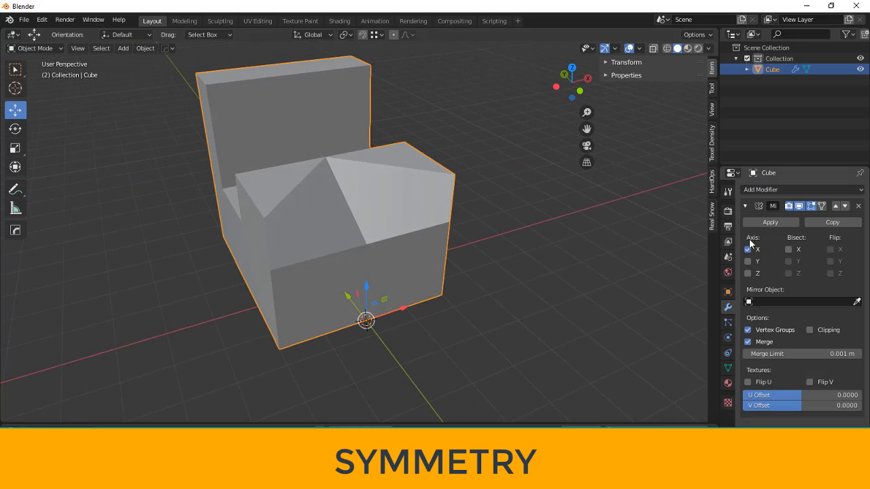
{"action": "middle_click_drag", "start_coordinate": [495, 266], "coordinate": [322, 284]}
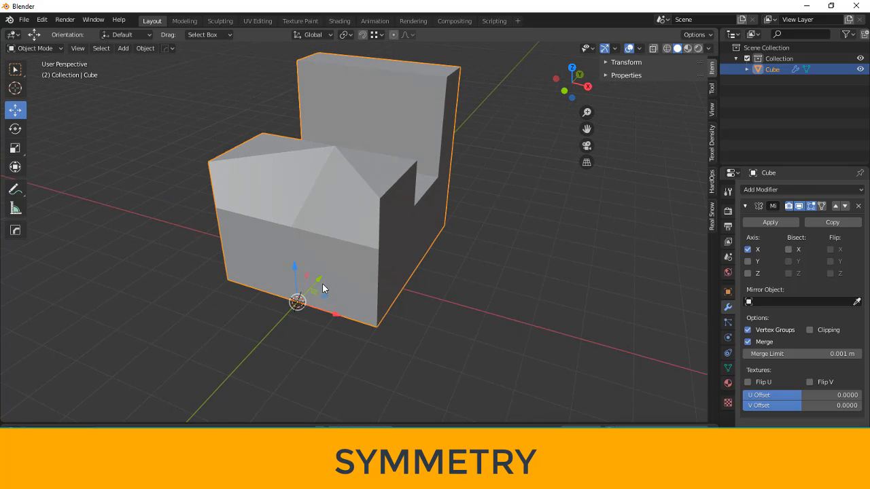
{"action": "middle_click_drag", "start_coordinate": [388, 266], "coordinate": [340, 235]}
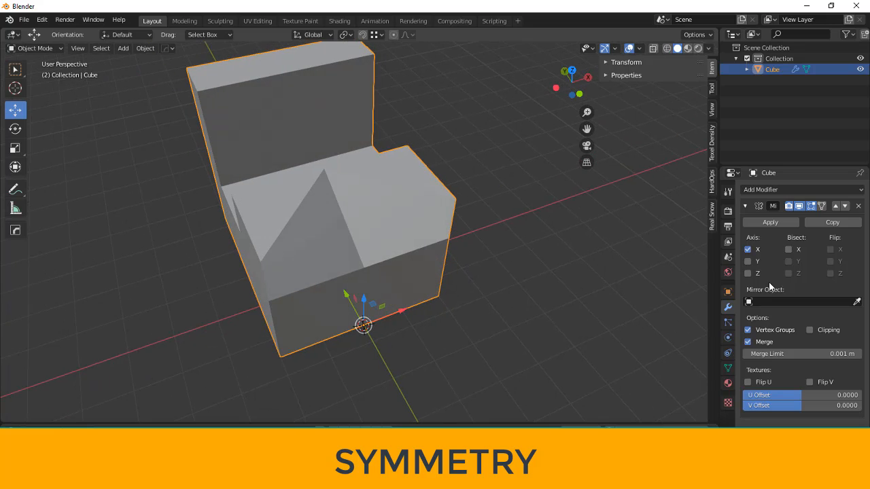
- Enable mirroring on the Y and Z axes as well as X in the Mirror modifier
{"action": "left_click", "coordinate": [747, 262]}
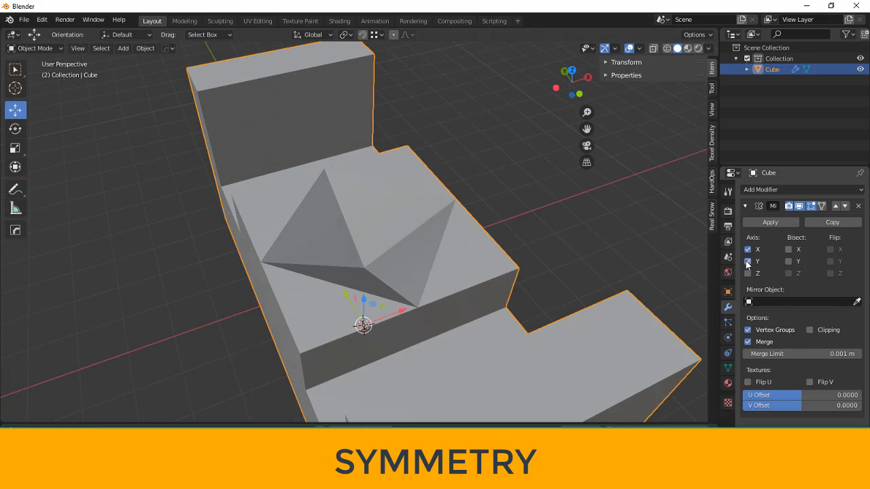
{"action": "left_click", "coordinate": [749, 273]}
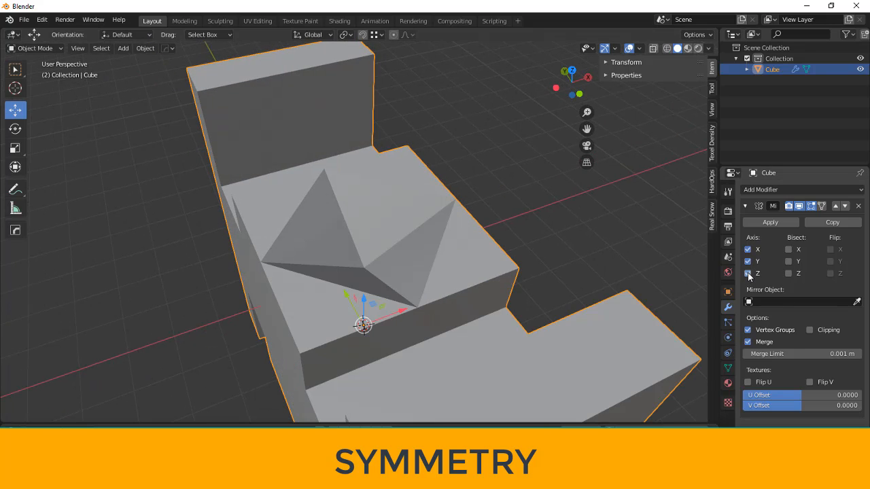
{"action": "middle_click_drag", "start_coordinate": [330, 242], "coordinate": [372, 267]}
{"action": "scroll", "coordinate": [393, 209], "scroll_direction": "down", "scroll_amount": 4}
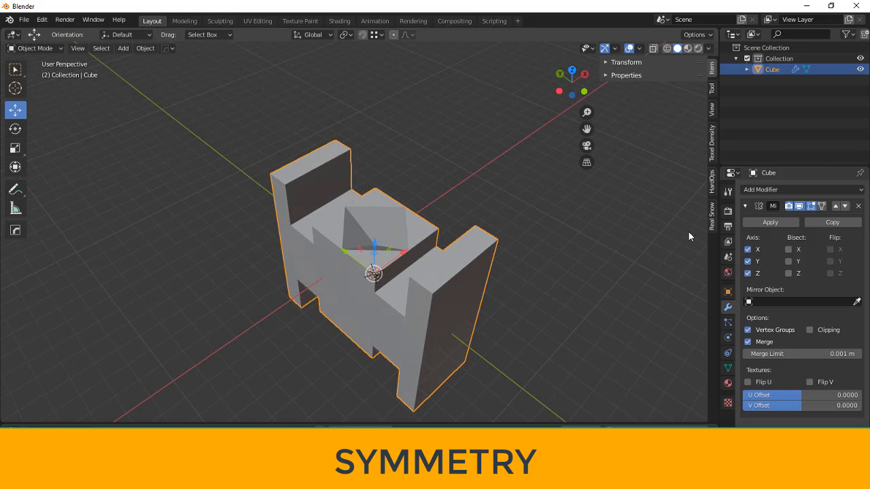
- Turn off the Y and Z mirror axes, leaving only X enabled in the Mirror modifier
{"action": "left_click", "coordinate": [747, 249]}
{"action": "left_click", "coordinate": [748, 261]}
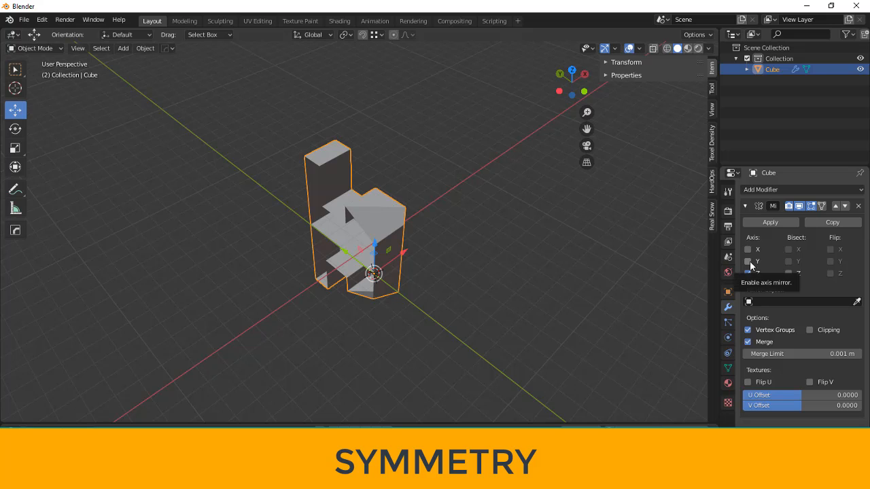
{"action": "left_click", "coordinate": [747, 273]}
{"action": "left_click", "coordinate": [747, 249]}
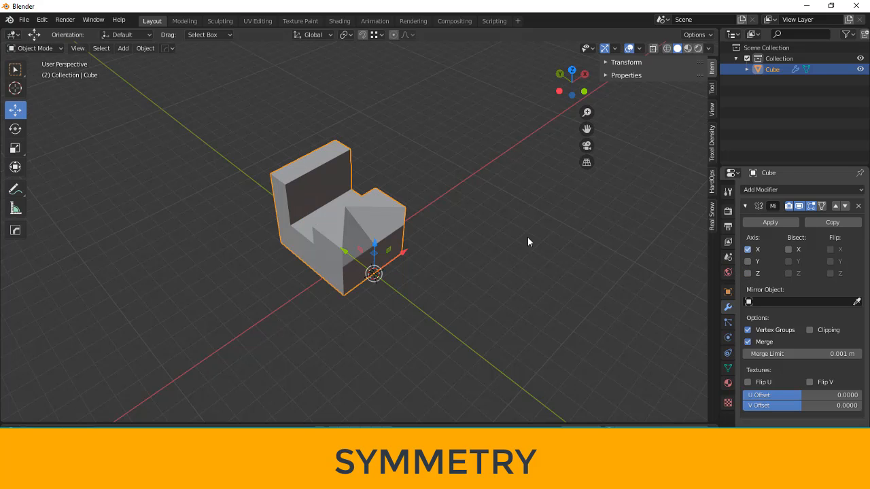
- In Edit Mode with vertex selection, move the tall block's upper outer corner vertices inward along X by about -0.545 m
{"action": "scroll", "coordinate": [368, 233], "scroll_direction": "up", "scroll_amount": 2}
{"action": "middle_click_drag", "start_coordinate": [368, 233], "coordinate": [382, 207]}
{"action": "key", "text": "Tab"}
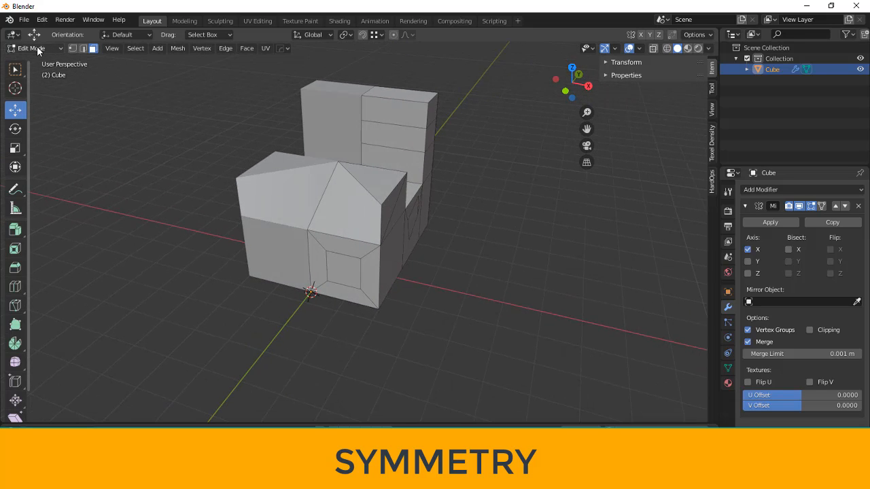
{"action": "left_click", "coordinate": [71, 50]}
{"action": "left_click_drag", "start_coordinate": [452, 78], "coordinate": [411, 114]}
{"action": "left_click_drag", "start_coordinate": [472, 100], "coordinate": [322, 71]}
{"action": "middle_click_drag", "start_coordinate": [424, 201], "coordinate": [411, 157]}
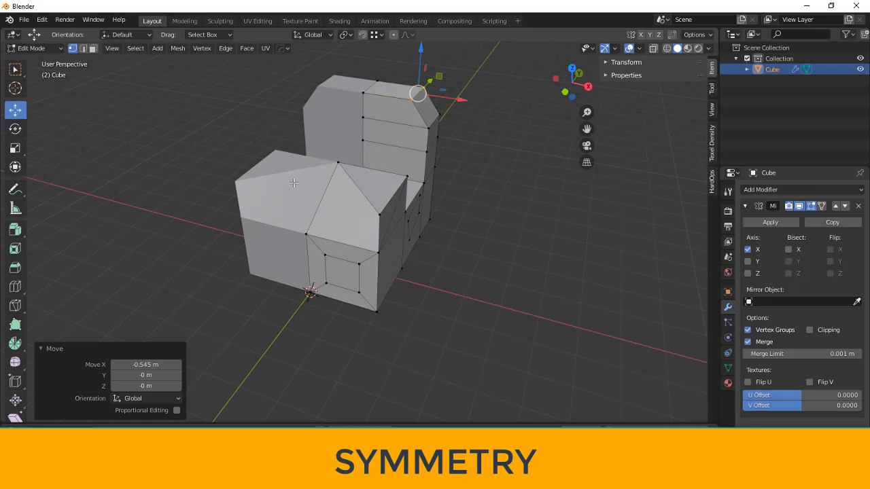
{"action": "middle_click_drag", "start_coordinate": [294, 182], "coordinate": [331, 198]}
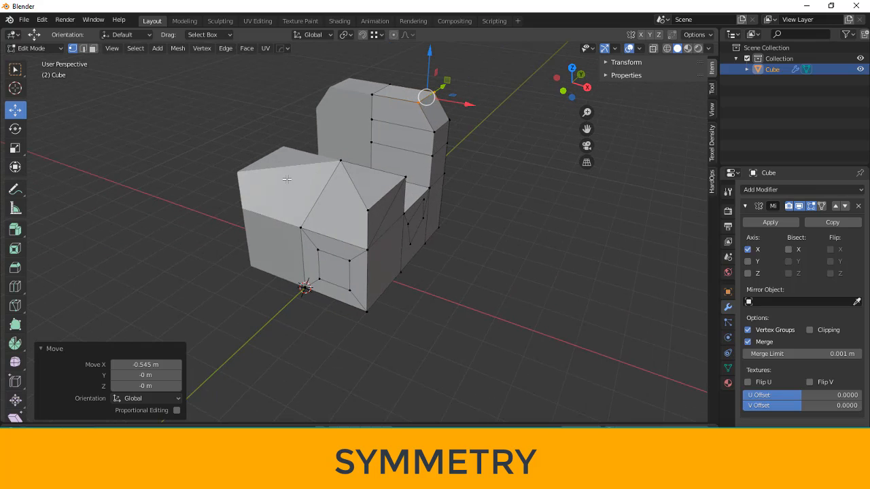
- Return to Object Mode and apply the Mirror modifier to the cube
{"action": "key", "text": "Tab"}
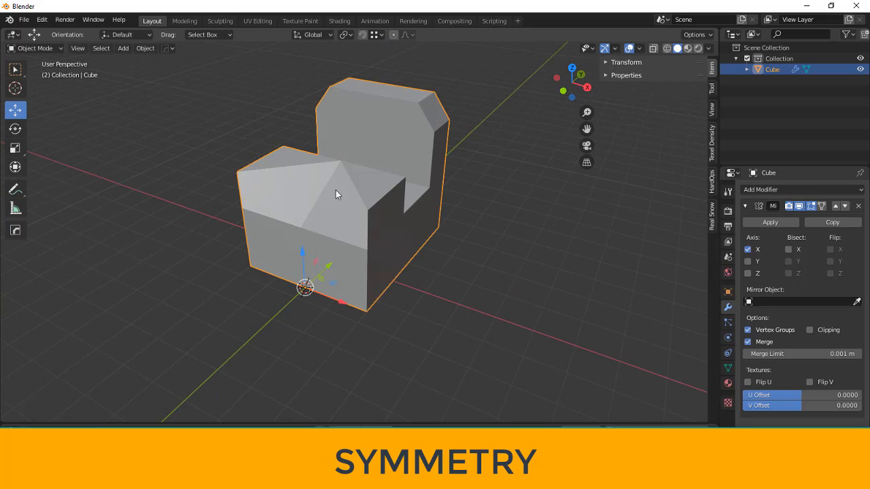
{"action": "middle_click_drag", "start_coordinate": [379, 180], "coordinate": [401, 207]}
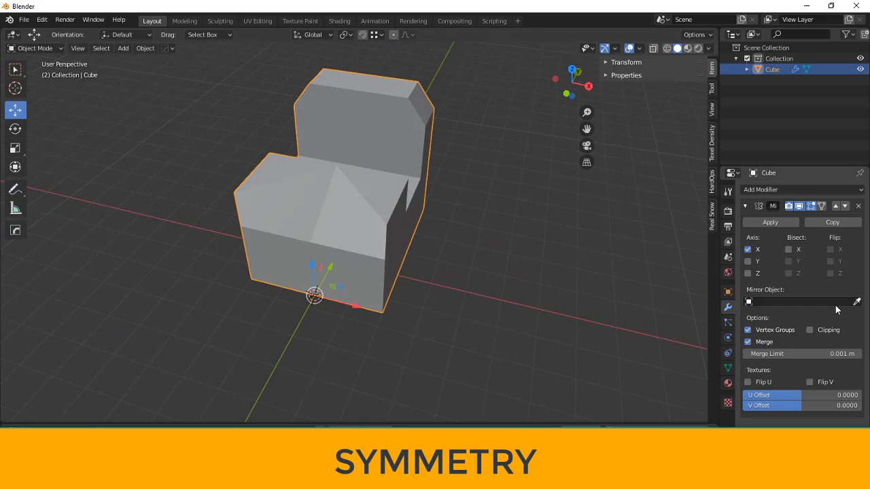
{"action": "left_click", "coordinate": [770, 222]}
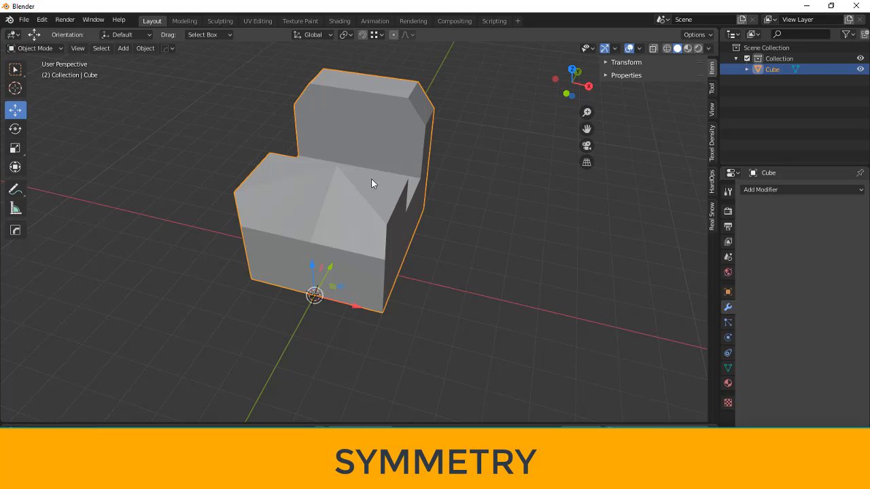
- In Edit Mode, move the front block's two opposite outer corner vertices outward along X, one at a time
{"action": "key", "text": "Tab"}
{"action": "middle_click_drag", "start_coordinate": [437, 195], "coordinate": [419, 236]}
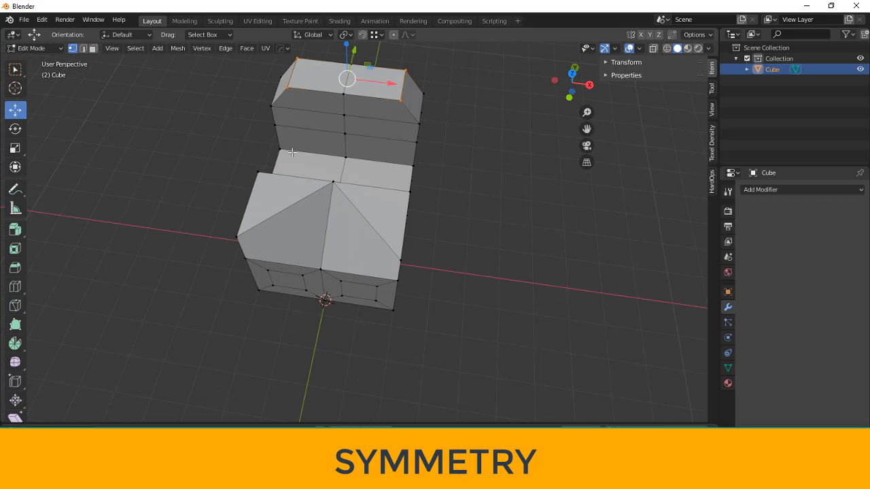
{"action": "left_click", "coordinate": [402, 263]}
{"action": "mouse_move", "coordinate": [447, 268]}
{"action": "left_mouse_down"}
{"action": "mouse_move", "coordinate": [488, 273]}
{"action": "mouse_move", "coordinate": [394, 272]}
{"action": "mouse_move", "coordinate": [462, 270]}
{"action": "left_mouse_up"}
{"action": "left_click", "coordinate": [235, 237]}
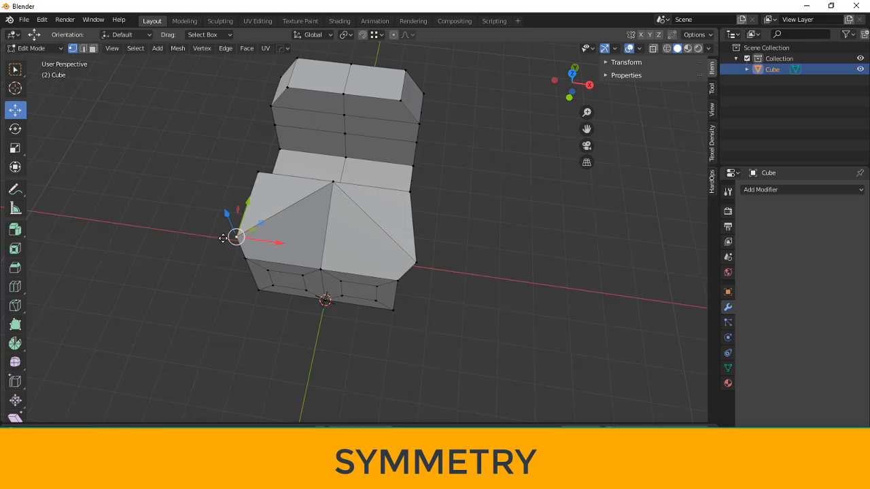
{"action": "left_click_drag", "start_coordinate": [278, 243], "coordinate": [255, 238]}
{"action": "middle_click_drag", "start_coordinate": [327, 269], "coordinate": [395, 256]}
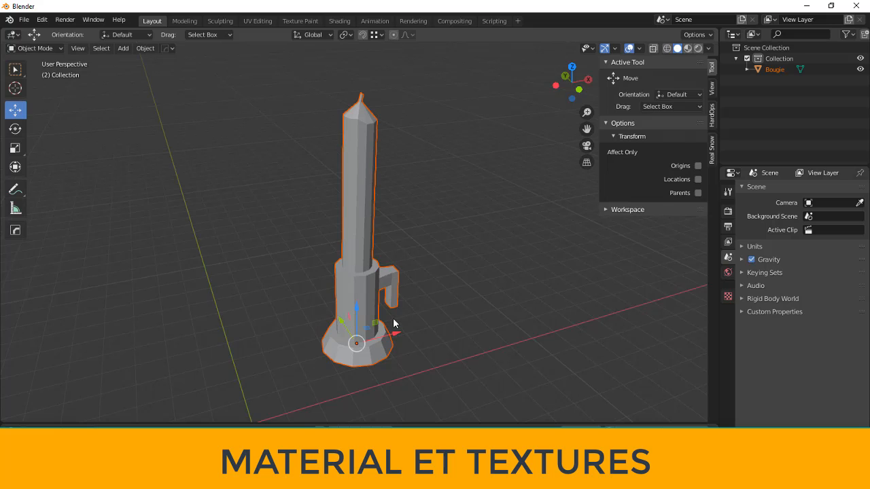
- Add a new material to the Bougie object and name it MAT_Bougie
{"action": "mouse_move", "coordinate": [411, 365]}
{"action": "middle_mouse_down"}
{"action": "mouse_move", "coordinate": [415, 344]}
{"action": "mouse_move", "coordinate": [441, 364]}
{"action": "mouse_move", "coordinate": [396, 356]}
{"action": "mouse_move", "coordinate": [410, 361]}
{"action": "middle_mouse_up"}
{"action": "scroll", "coordinate": [409, 358], "scroll_direction": "up", "scroll_amount": 2}
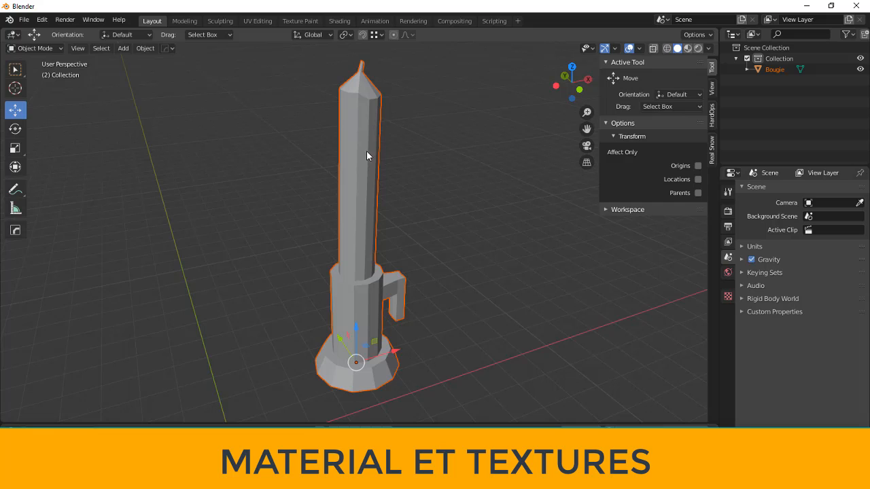
{"action": "middle_click_drag", "start_coordinate": [369, 326], "coordinate": [392, 327]}
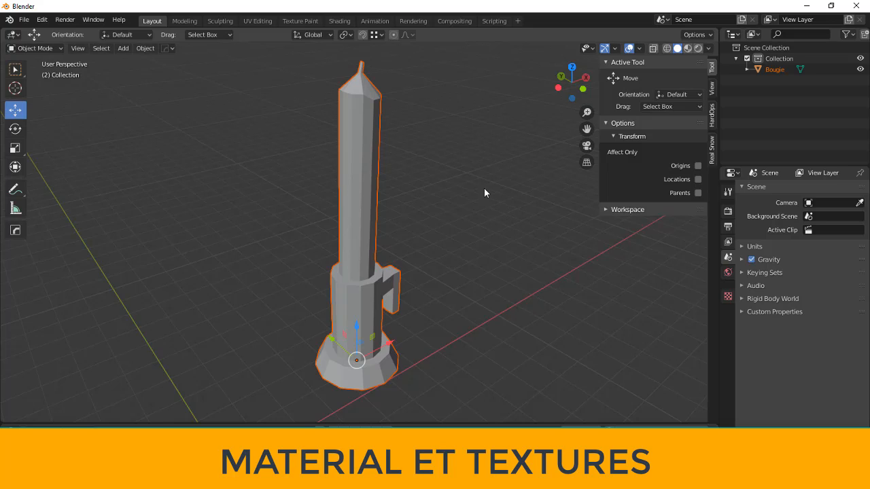
{"action": "left_click", "coordinate": [365, 210]}
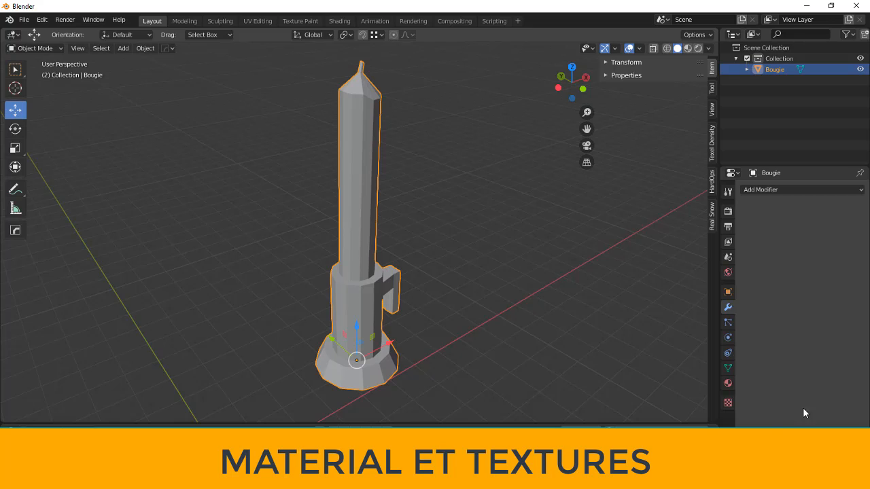
{"action": "left_click", "coordinate": [731, 383]}
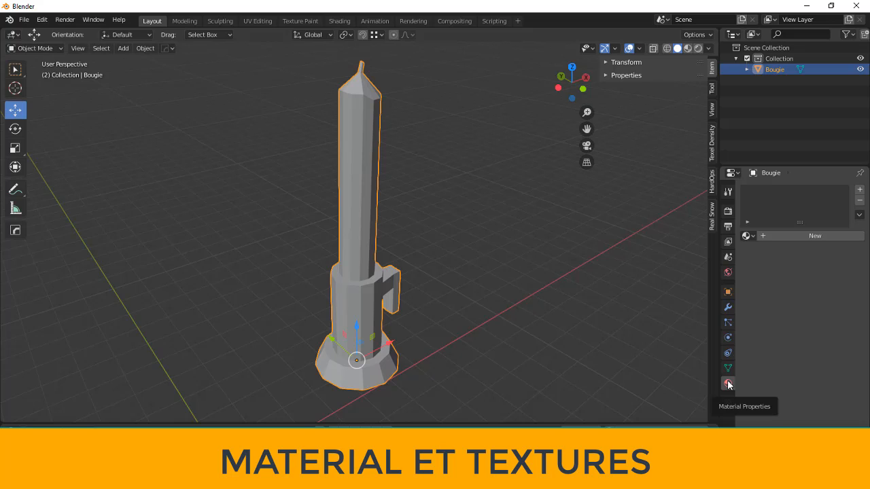
{"action": "left_click", "coordinate": [801, 235]}
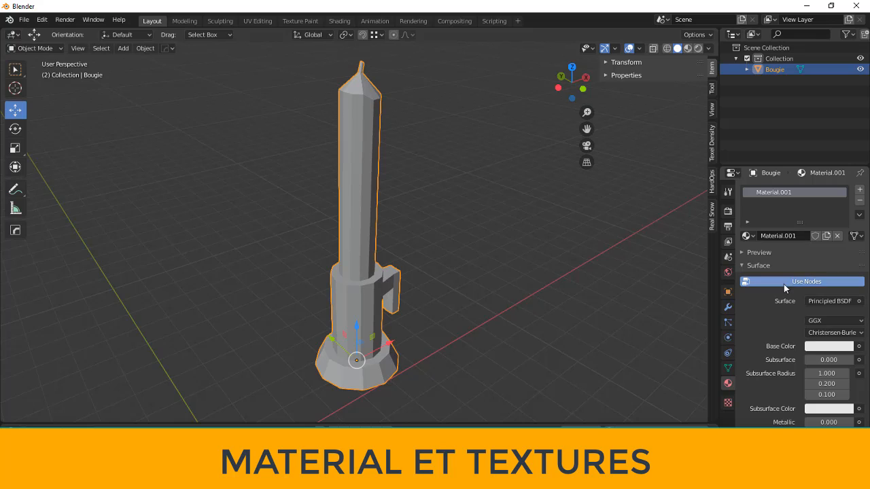
{"action": "left_click", "coordinate": [778, 237]}
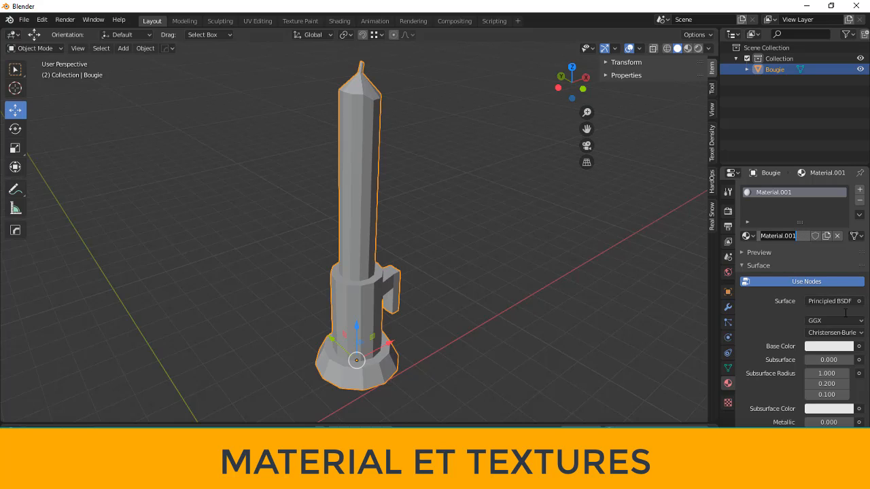
{"action": "type", "text": "MAT_Bougie"}
{"action": "key", "text": "Return"}
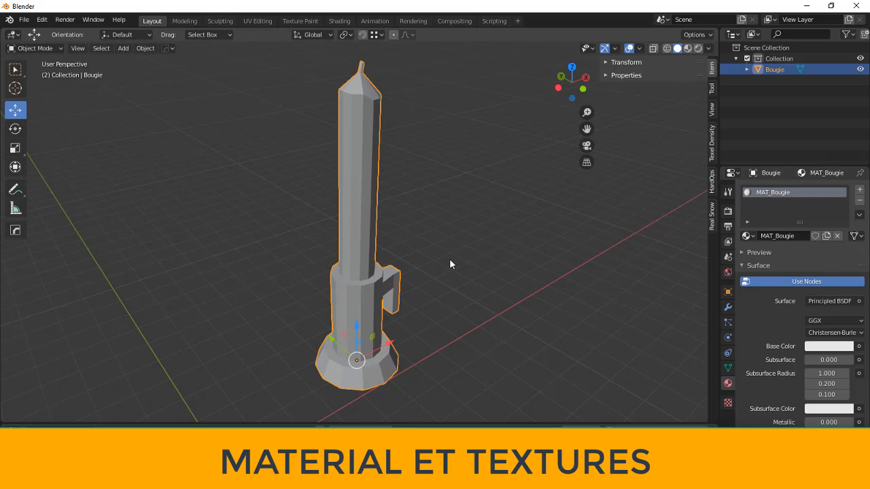
- Set the material's Base Color to red and show the candle in Material Preview shading
{"action": "scroll", "coordinate": [807, 384], "scroll_direction": "down", "scroll_amount": 8}
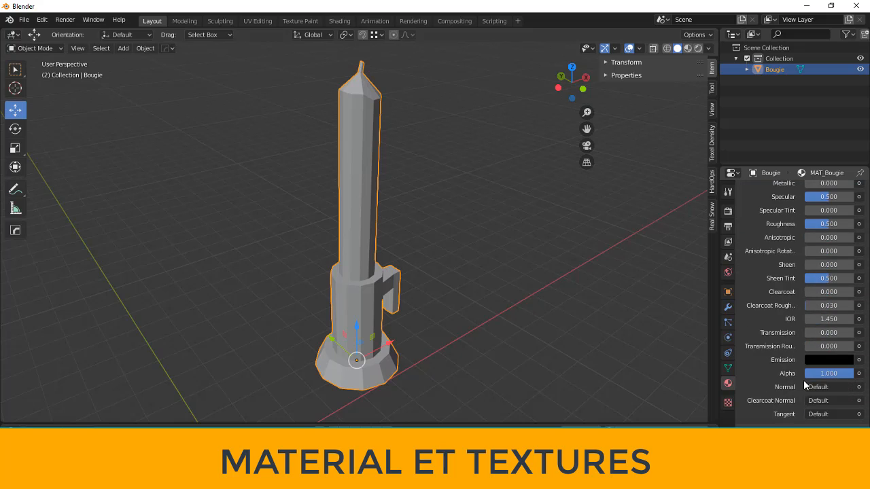
{"action": "scroll", "coordinate": [808, 385], "scroll_direction": "up", "scroll_amount": 7}
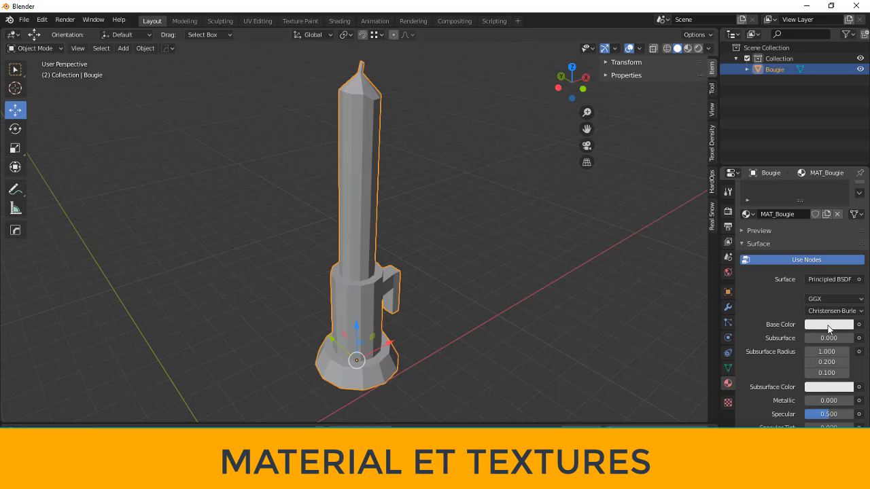
{"action": "left_click", "coordinate": [829, 325]}
{"action": "left_click_drag", "start_coordinate": [813, 238], "coordinate": [796, 237]}
{"action": "left_click_drag", "start_coordinate": [802, 286], "coordinate": [831, 297]}
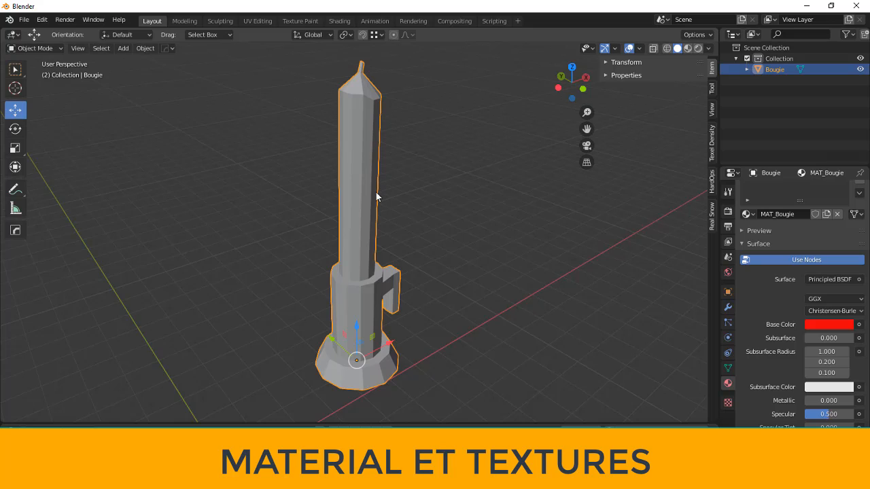
{"action": "left_click", "coordinate": [687, 48]}
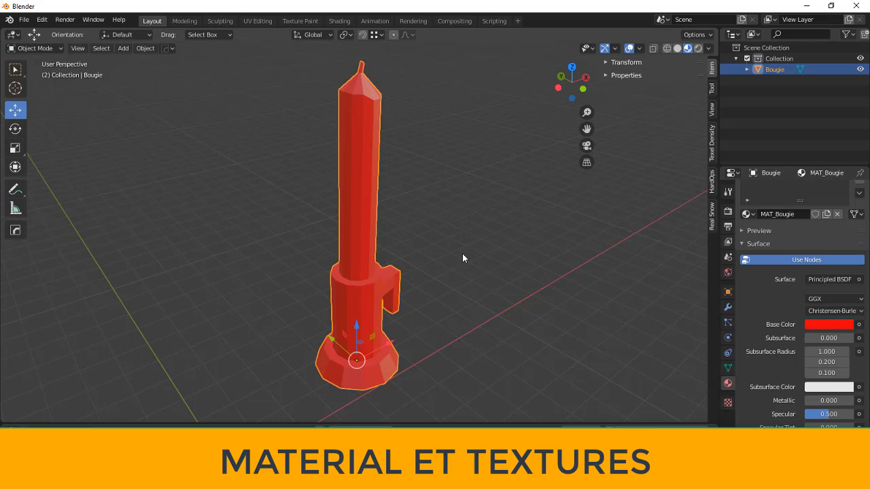
{"action": "middle_click_drag", "start_coordinate": [455, 248], "coordinate": [445, 211]}
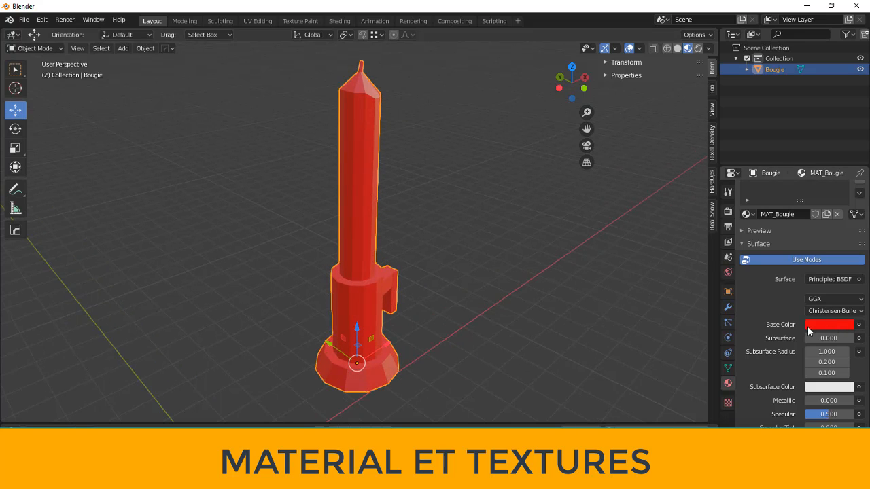
- Connect an Image Texture to the material's Base Color and load the BMW-R100 image file
{"action": "left_click", "coordinate": [859, 325]}
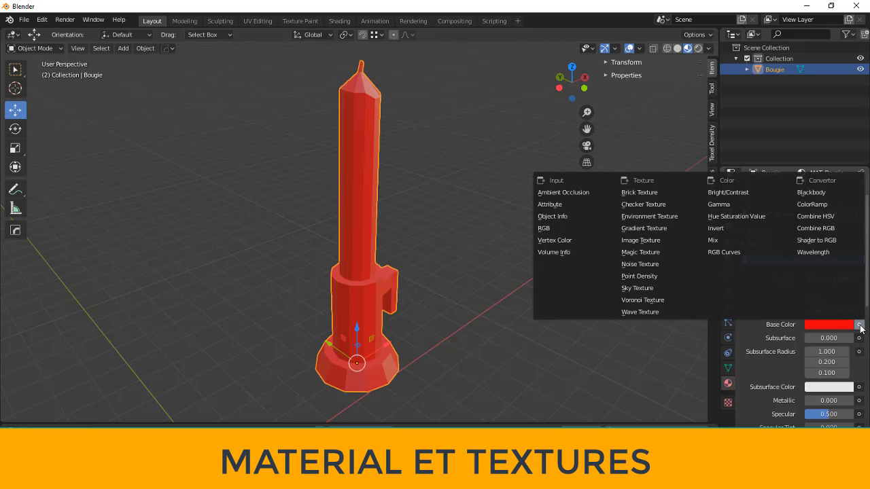
{"action": "left_click", "coordinate": [664, 242]}
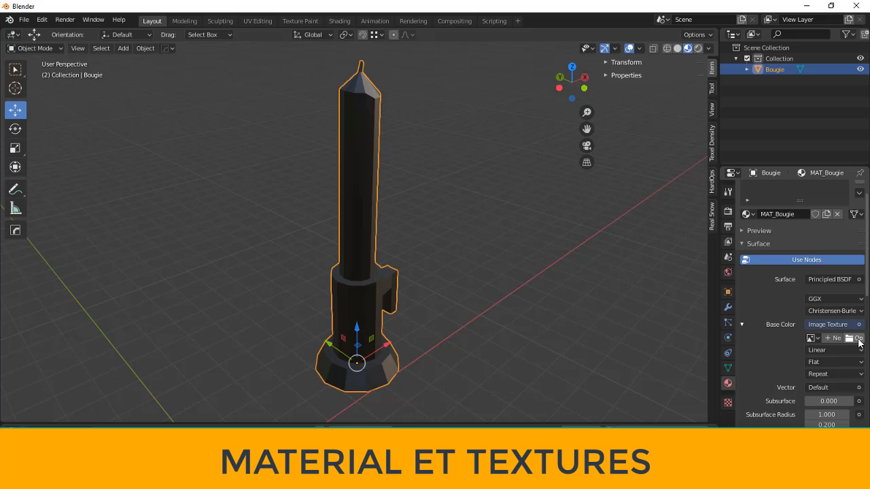
{"action": "left_click", "coordinate": [857, 339]}
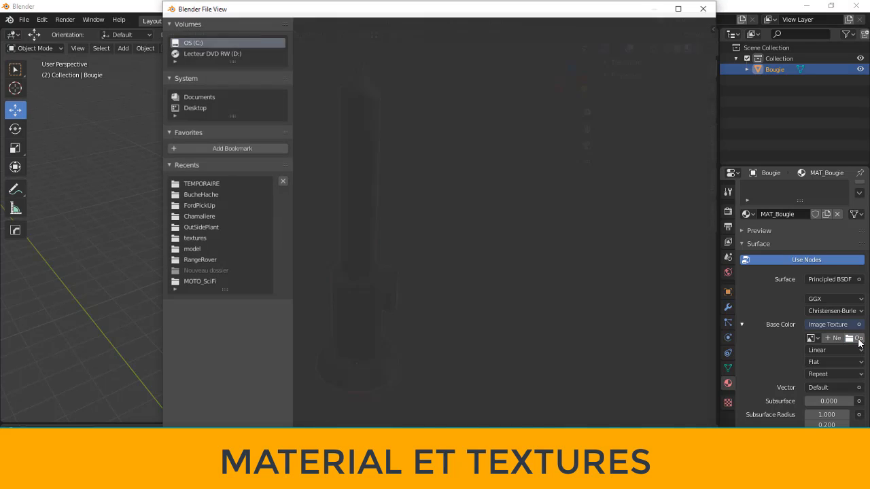
{"action": "key", "text": "Return"}
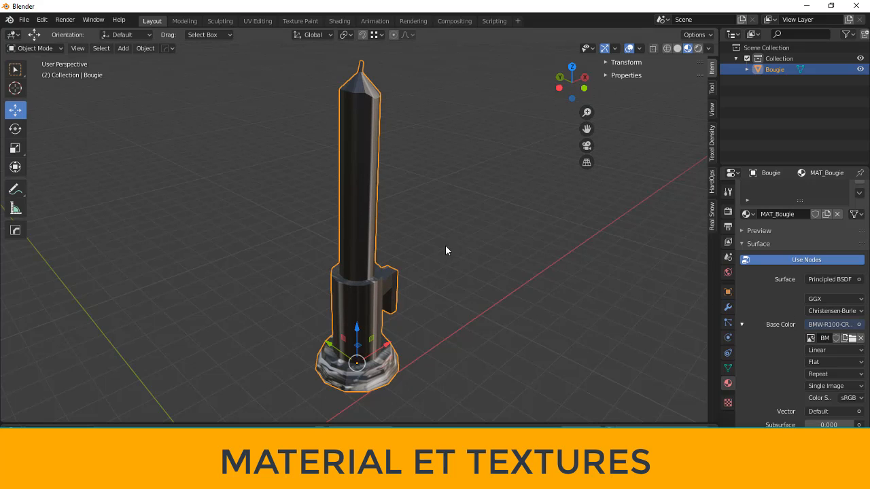
- Unlink the loaded image from the Base Color's Image Texture
{"action": "middle_click_drag", "start_coordinate": [481, 295], "coordinate": [358, 101]}
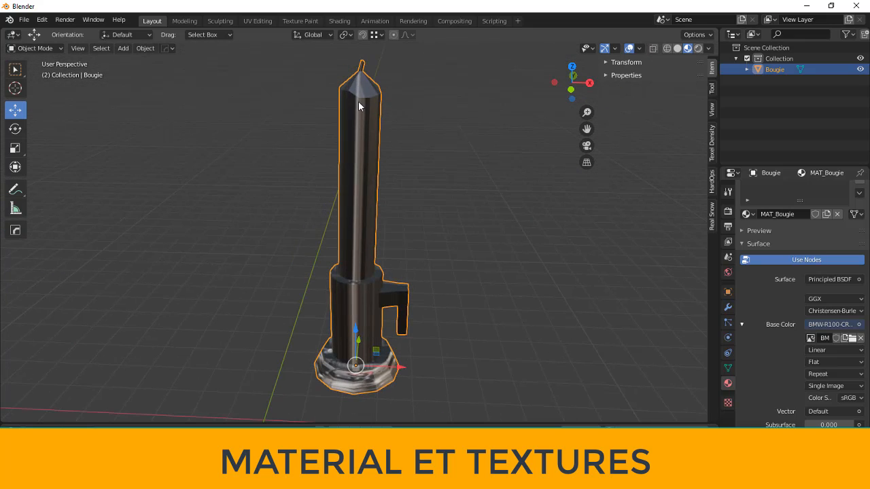
{"action": "middle_click_drag", "start_coordinate": [358, 230], "coordinate": [373, 136]}
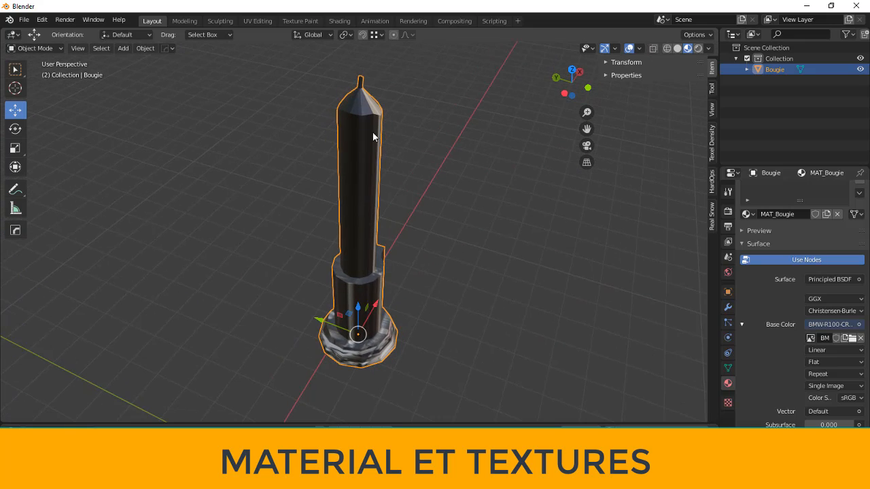
{"action": "middle_click_drag", "start_coordinate": [352, 360], "coordinate": [413, 288]}
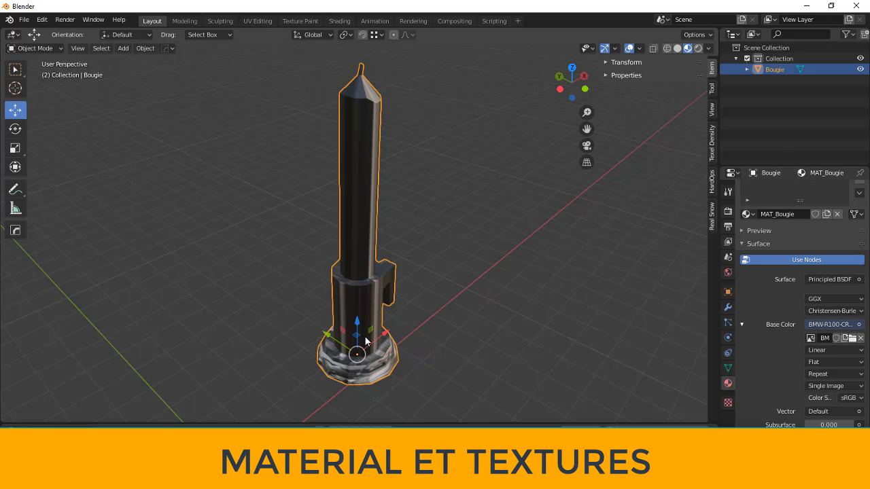
{"action": "left_click", "coordinate": [860, 338]}
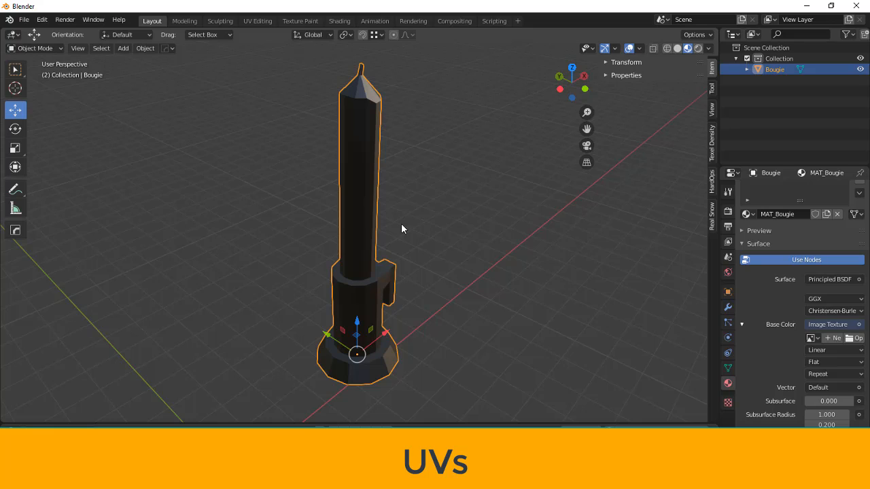
- In the UV Editing workspace, switch the mesh to face selection and select the candle's entire UV layout
{"action": "left_click", "coordinate": [262, 20]}
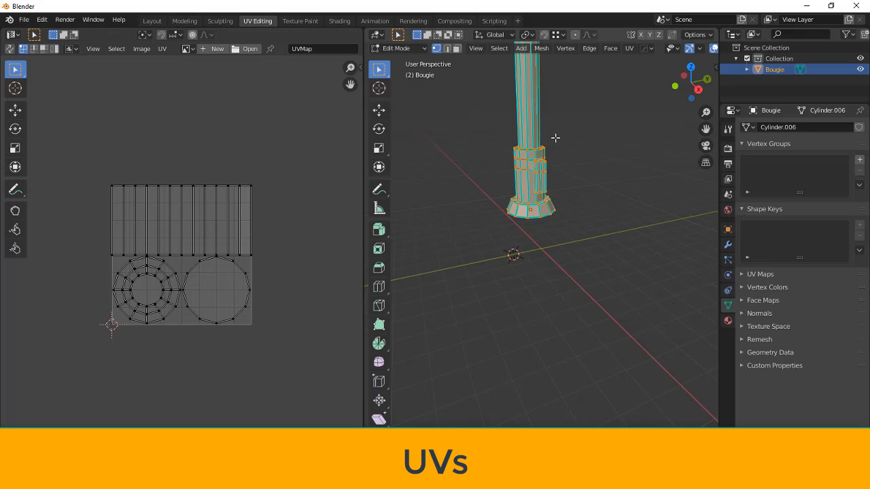
{"action": "scroll", "coordinate": [555, 138], "scroll_direction": "down", "scroll_amount": 3}
{"action": "middle_click_drag", "start_coordinate": [559, 140], "coordinate": [551, 178]}
{"action": "scroll", "coordinate": [551, 178], "scroll_direction": "up", "scroll_amount": 5}
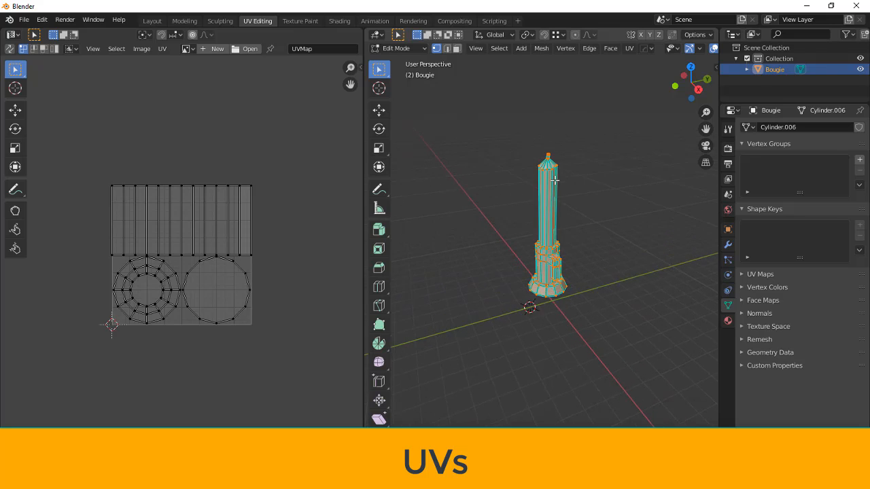
{"action": "mouse_move", "coordinate": [616, 178]}
{"action": "middle_mouse_down"}
{"action": "mouse_move", "coordinate": [591, 191]}
{"action": "mouse_move", "coordinate": [613, 192]}
{"action": "middle_mouse_up"}
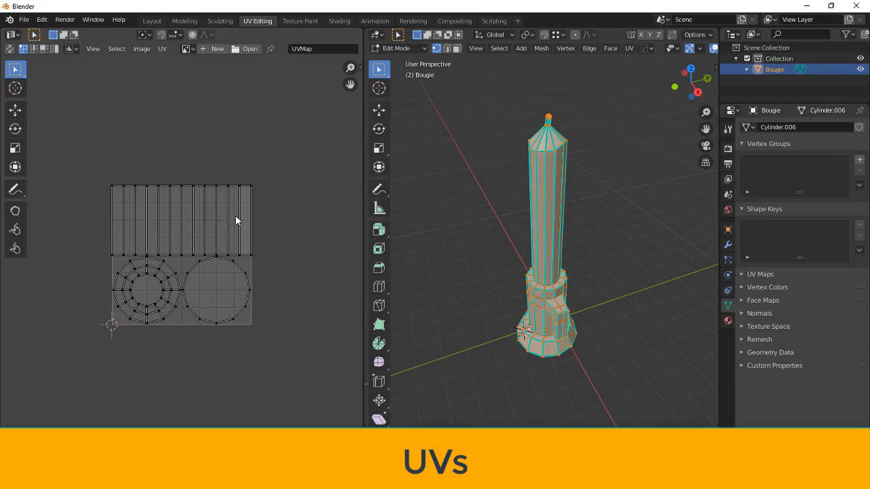
{"action": "scroll", "coordinate": [217, 229], "scroll_direction": "up", "scroll_amount": 2}
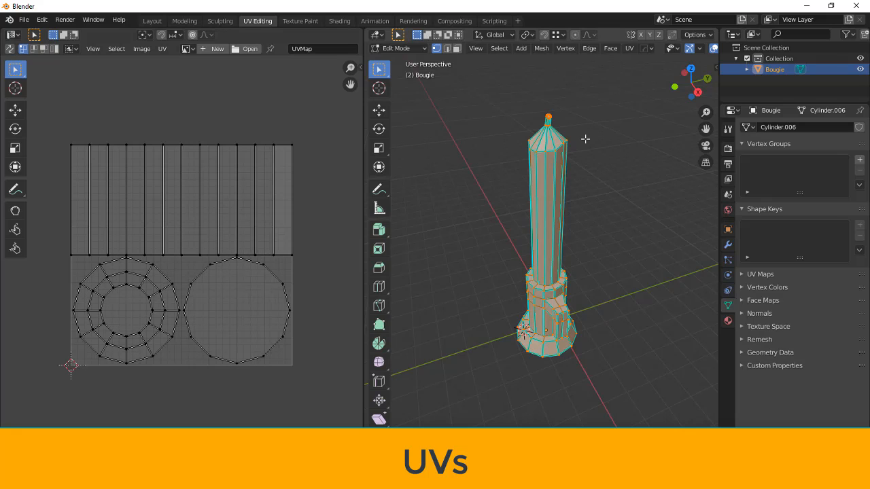
{"action": "middle_click_drag", "start_coordinate": [582, 136], "coordinate": [576, 132]}
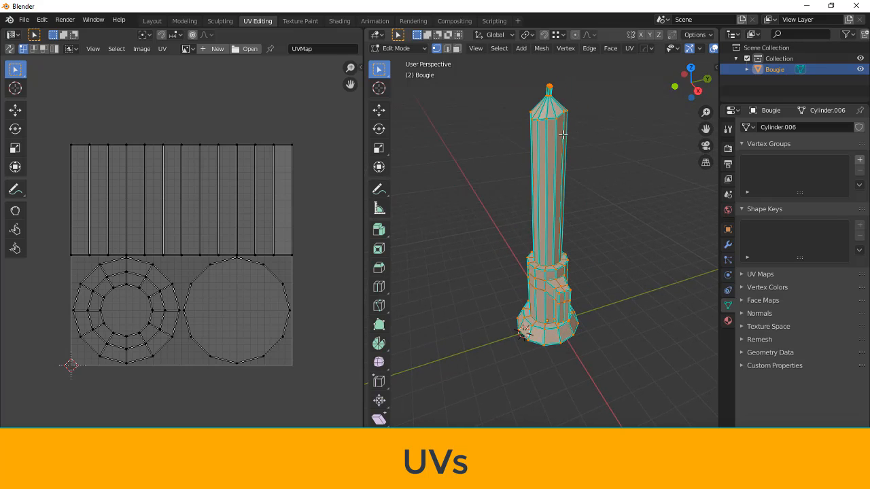
{"action": "scroll", "coordinate": [564, 133], "scroll_direction": "down", "scroll_amount": 1}
{"action": "scroll", "coordinate": [568, 132], "scroll_direction": "up", "scroll_amount": 4}
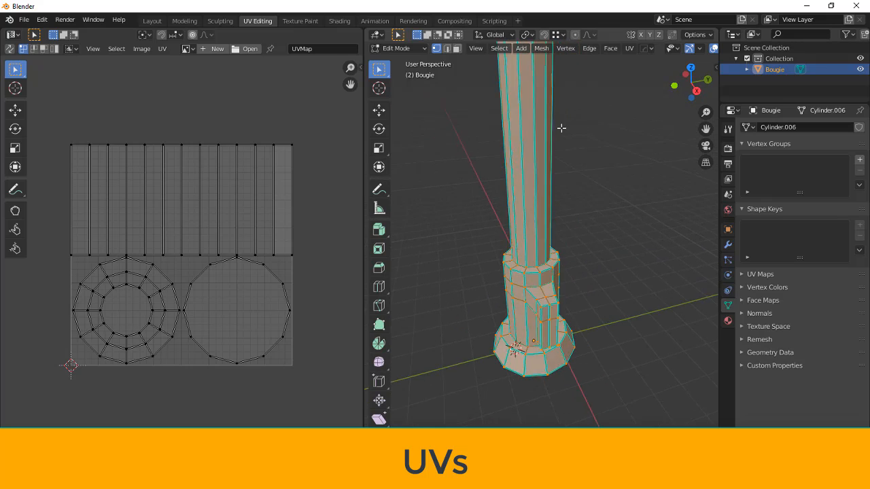
{"action": "scroll", "coordinate": [568, 130], "scroll_direction": "down", "scroll_amount": 3}
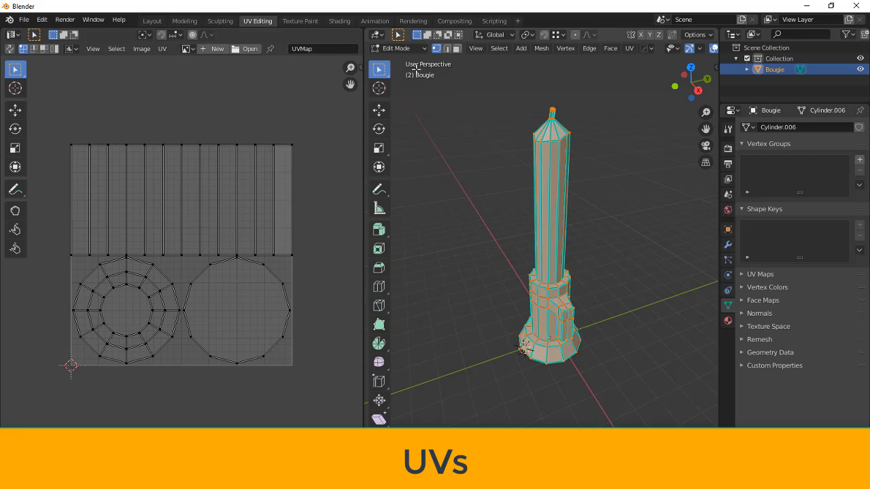
{"action": "left_click", "coordinate": [456, 48]}
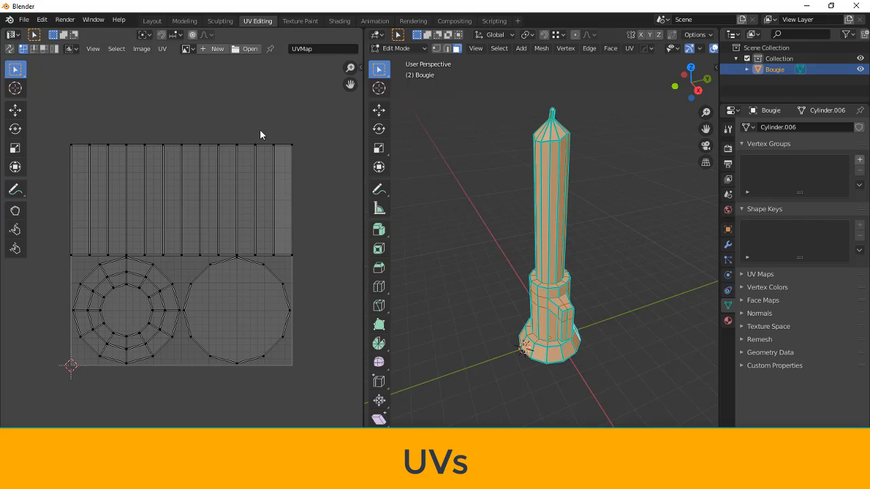
{"action": "left_click_drag", "start_coordinate": [303, 120], "coordinate": [59, 409]}
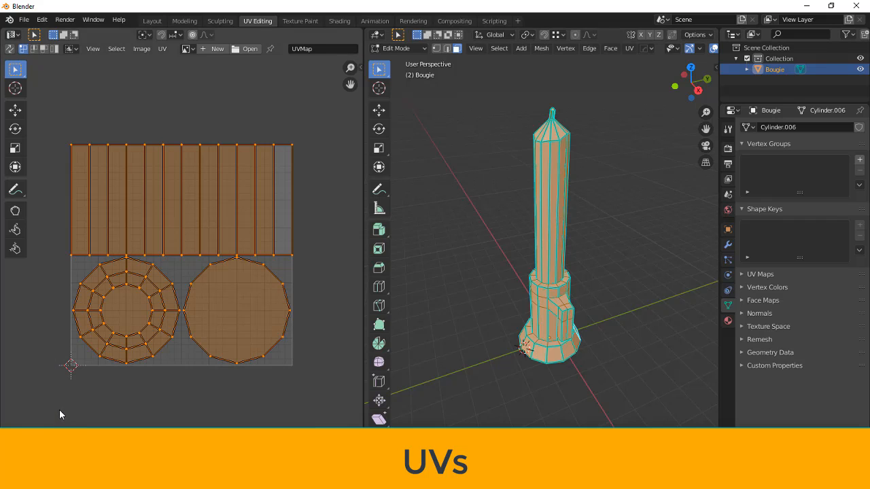
{"action": "left_click", "coordinate": [163, 49]}
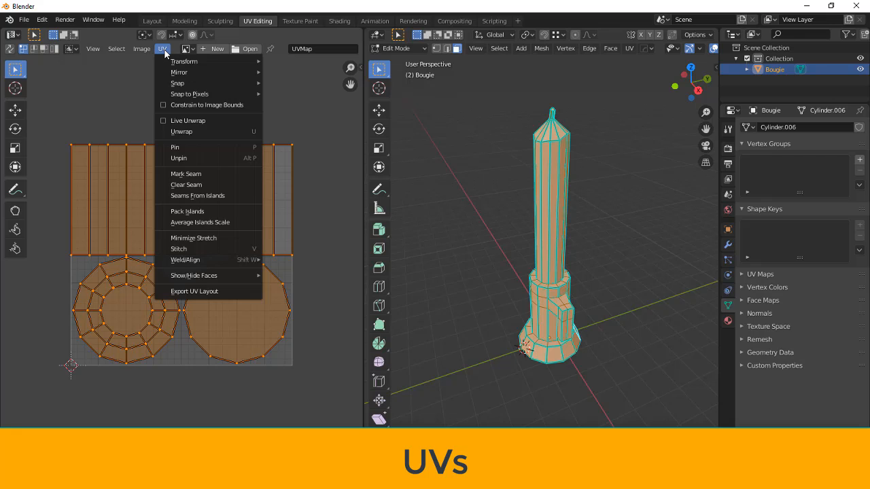
{"action": "left_click", "coordinate": [629, 49]}
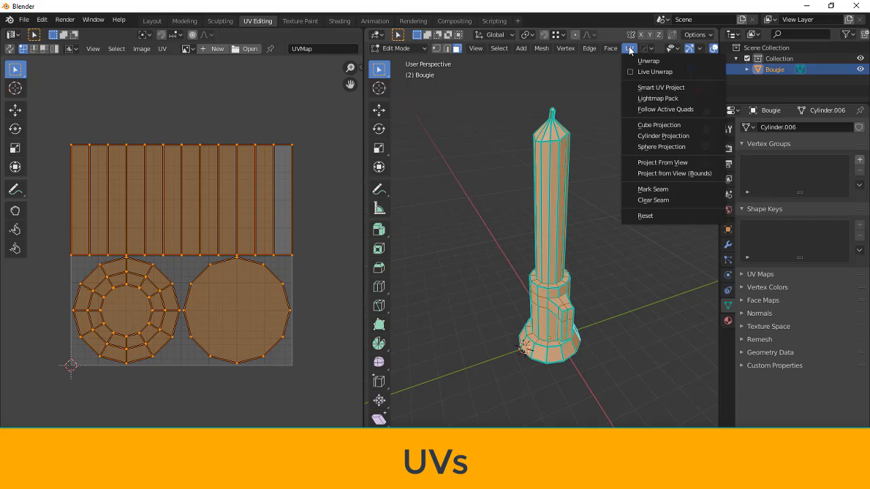
{"action": "left_click", "coordinate": [163, 49]}
{"action": "left_click", "coordinate": [633, 49]}
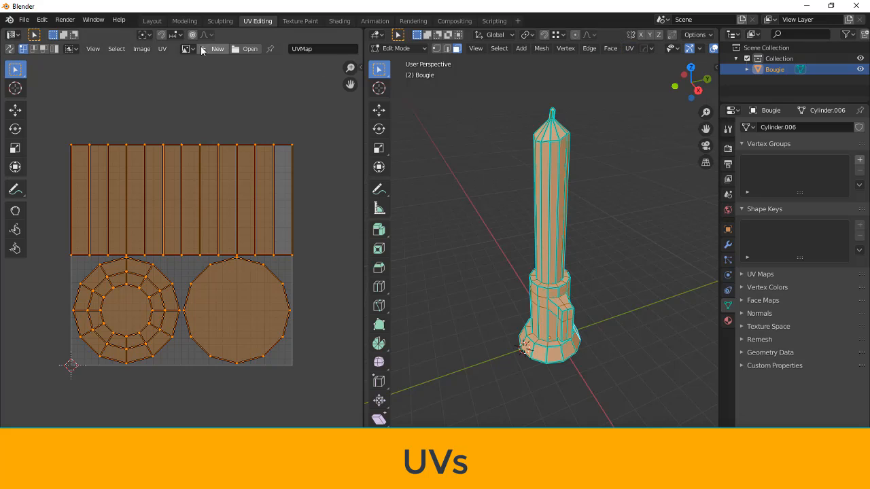
- Project the selected candle mesh's UVs from the current front-facing perspective view and clear the UV selection
{"action": "left_click", "coordinate": [629, 49]}
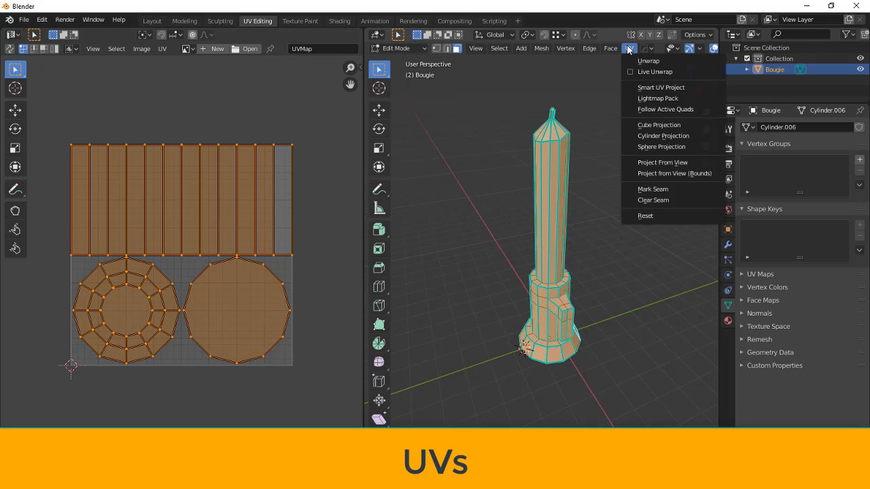
{"action": "left_click", "coordinate": [663, 163]}
{"action": "scroll", "coordinate": [215, 276], "scroll_direction": "up", "scroll_amount": 2}
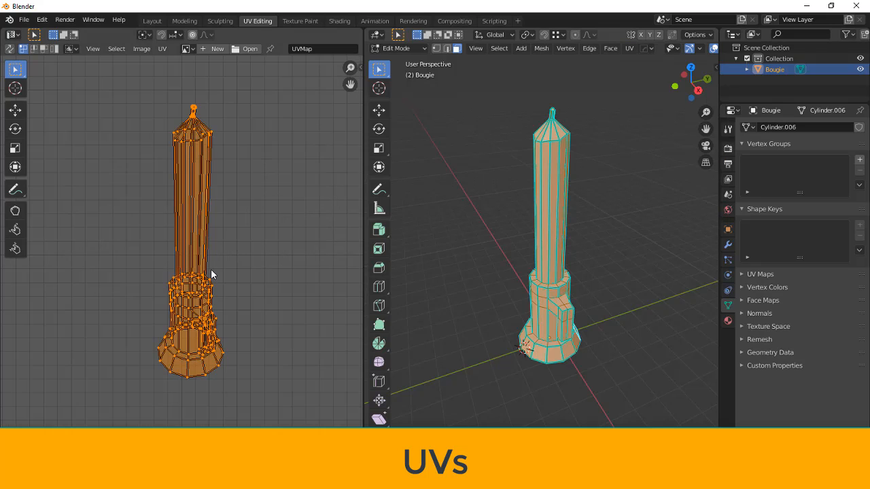
{"action": "left_click", "coordinate": [265, 211]}
{"action": "scroll", "coordinate": [265, 211], "scroll_direction": "down", "scroll_amount": 1}
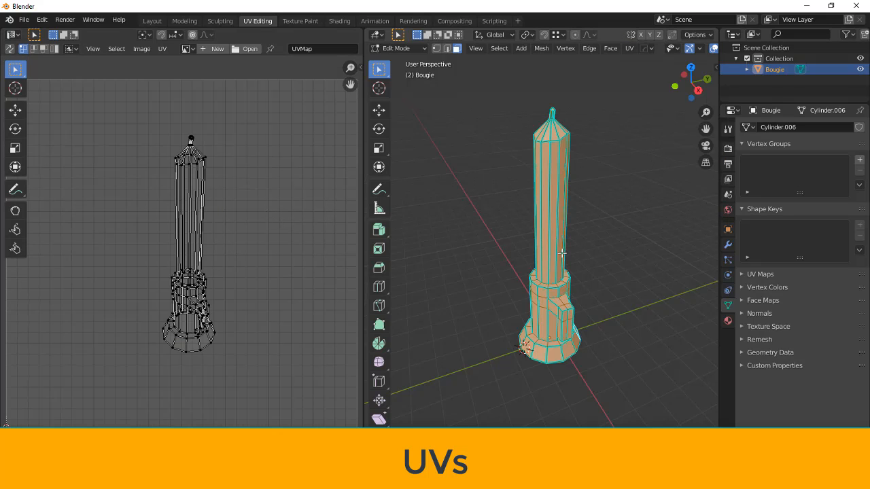
- Reselect all the candle's UVs and apply Project From View again from a steeper, more top-down viewing angle
{"action": "middle_click_drag", "start_coordinate": [578, 160], "coordinate": [579, 225]}
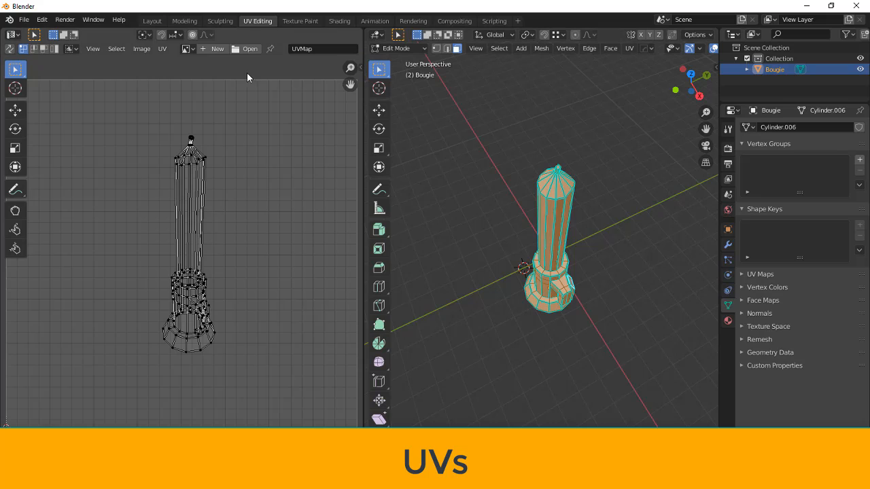
{"action": "key", "text": "a"}
{"action": "left_click", "coordinate": [630, 49]}
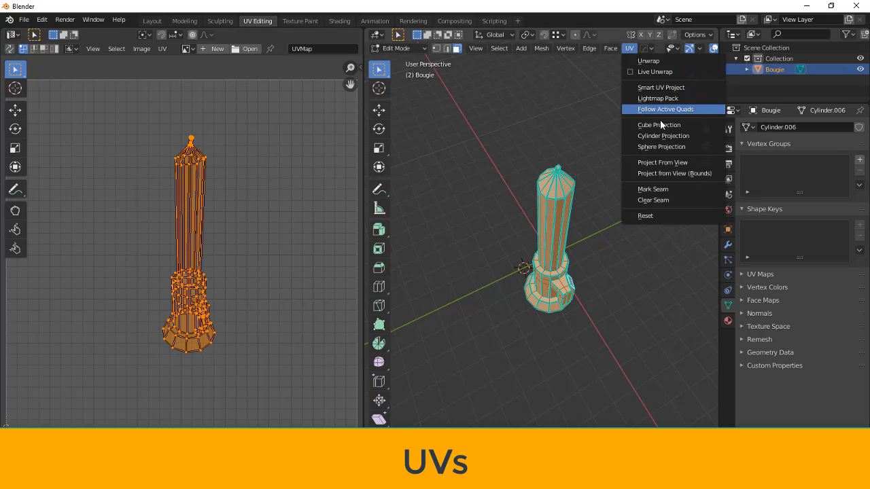
{"action": "left_click", "coordinate": [666, 163]}
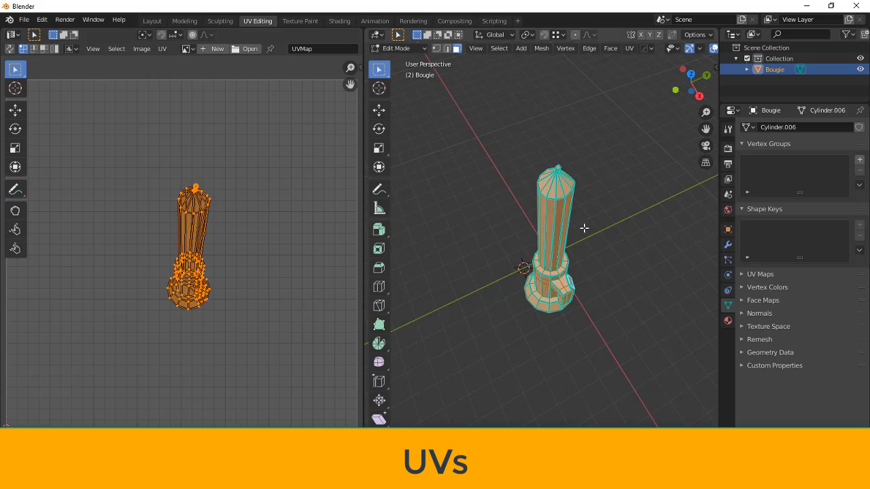
{"action": "scroll", "coordinate": [557, 275], "scroll_direction": "down", "scroll_amount": 2}
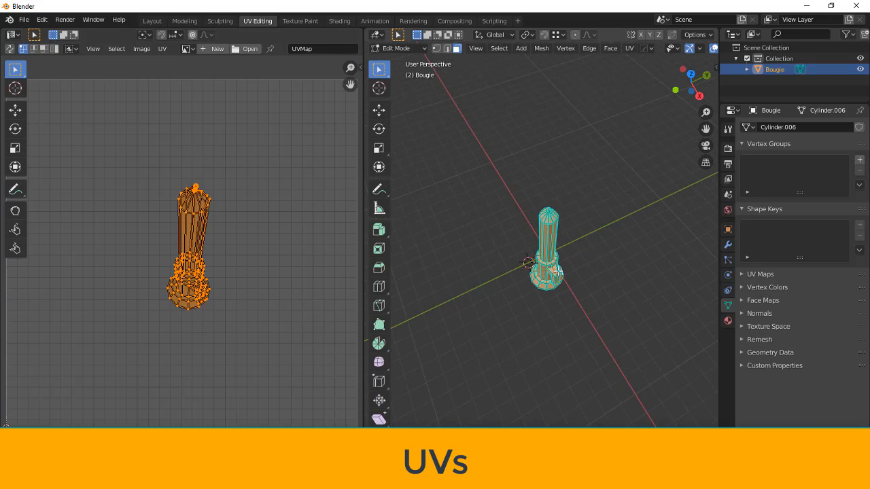
{"action": "scroll", "coordinate": [557, 276], "scroll_direction": "up", "scroll_amount": 2}
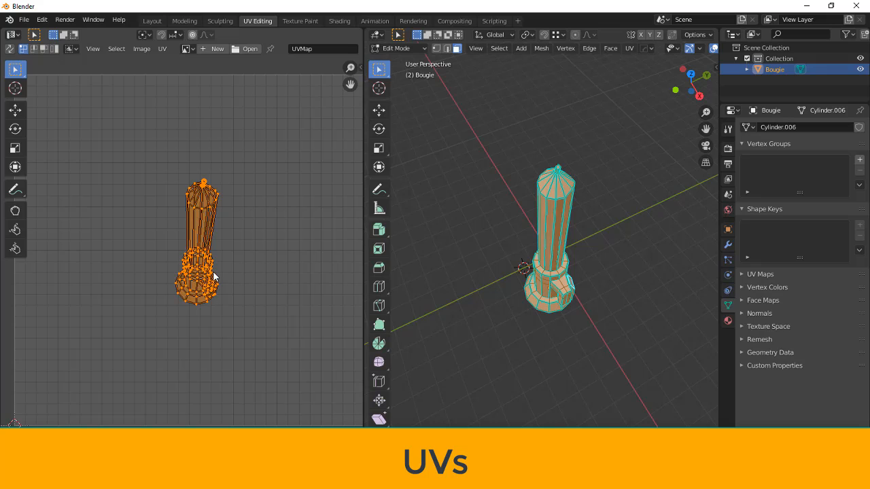
{"action": "scroll", "coordinate": [215, 277], "scroll_direction": "down", "scroll_amount": 1}
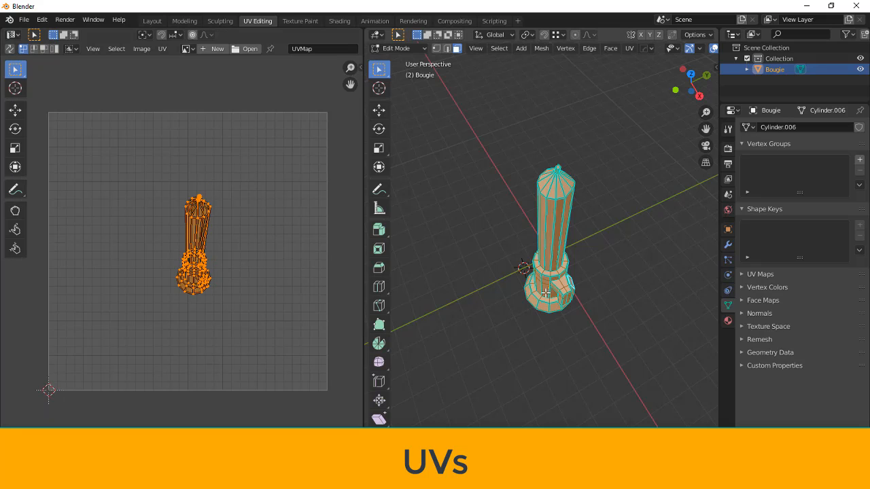
- Switch the mesh to edge selection, clear the selection and turn on UV Sync Selection in the UV Editor
{"action": "middle_click_drag", "start_coordinate": [547, 292], "coordinate": [568, 233]}
{"action": "scroll", "coordinate": [567, 192], "scroll_direction": "up", "scroll_amount": 2}
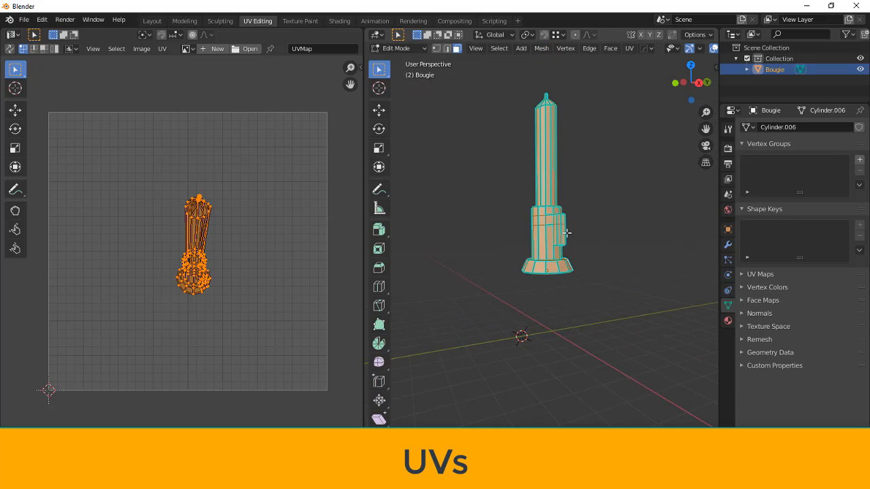
{"action": "scroll", "coordinate": [554, 247], "scroll_direction": "up", "scroll_amount": 5}
{"action": "middle_click_drag", "start_coordinate": [554, 286], "coordinate": [547, 324]}
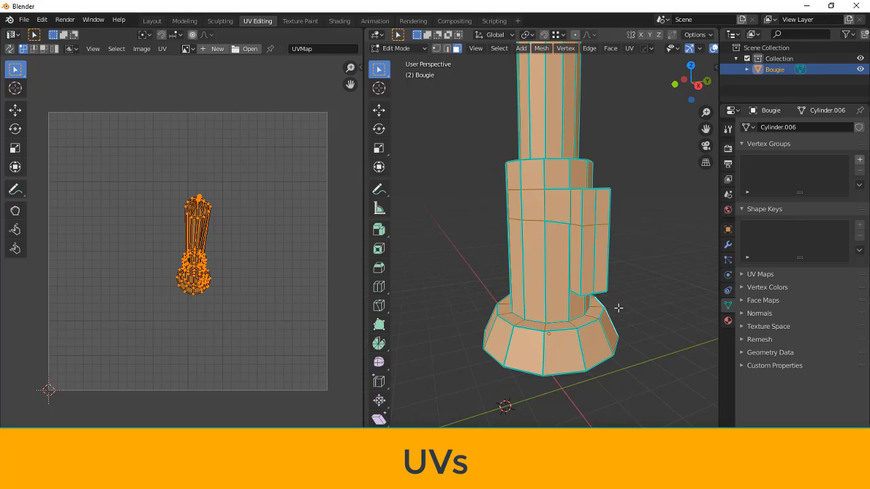
{"action": "left_click", "coordinate": [446, 49]}
{"action": "left_click", "coordinate": [659, 286]}
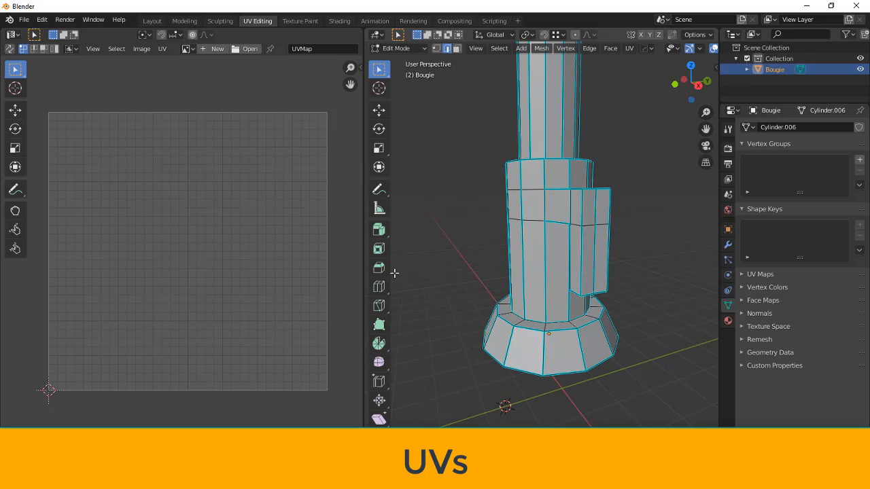
{"action": "left_click", "coordinate": [9, 48]}
{"action": "scroll", "coordinate": [544, 306], "scroll_direction": "up", "scroll_amount": 5}
{"action": "scroll", "coordinate": [492, 254], "scroll_direction": "down", "scroll_amount": 5}
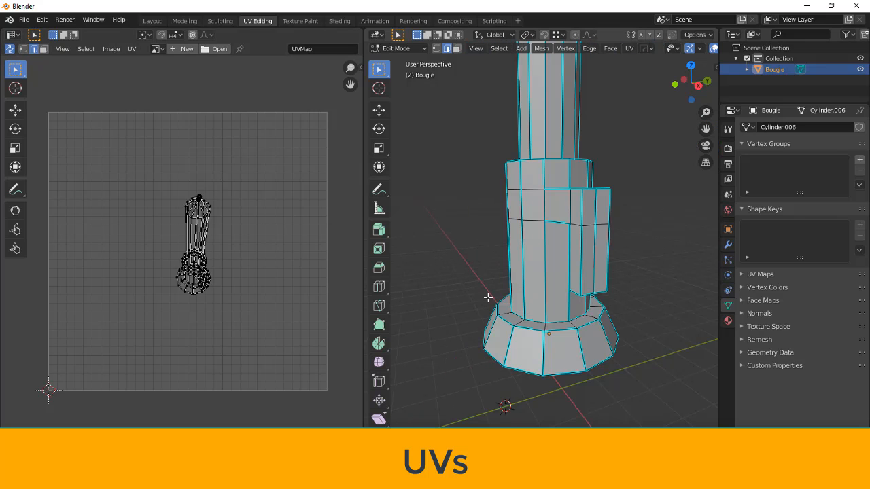
- Select the outer edge loop along the bottom of the candle's flared base and mark it as a seam
{"action": "middle_click_drag", "start_coordinate": [547, 352], "coordinate": [506, 339]}
{"action": "left_click", "coordinate": [533, 265]}
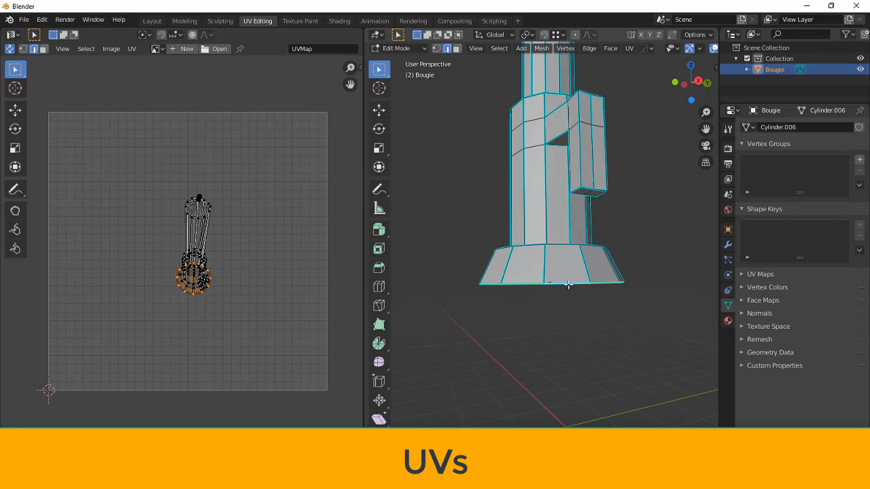
{"action": "middle_click_drag", "start_coordinate": [547, 291], "coordinate": [565, 378]}
{"action": "right_click", "coordinate": [628, 123]}
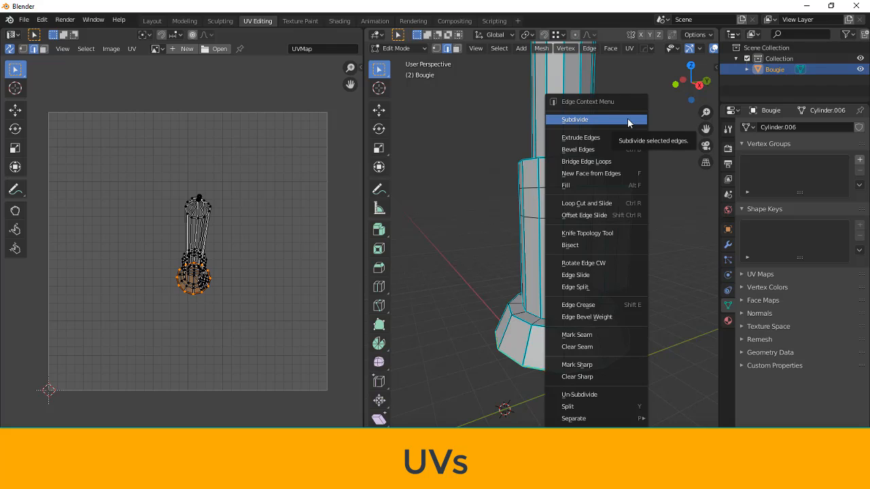
{"action": "left_click", "coordinate": [591, 336]}
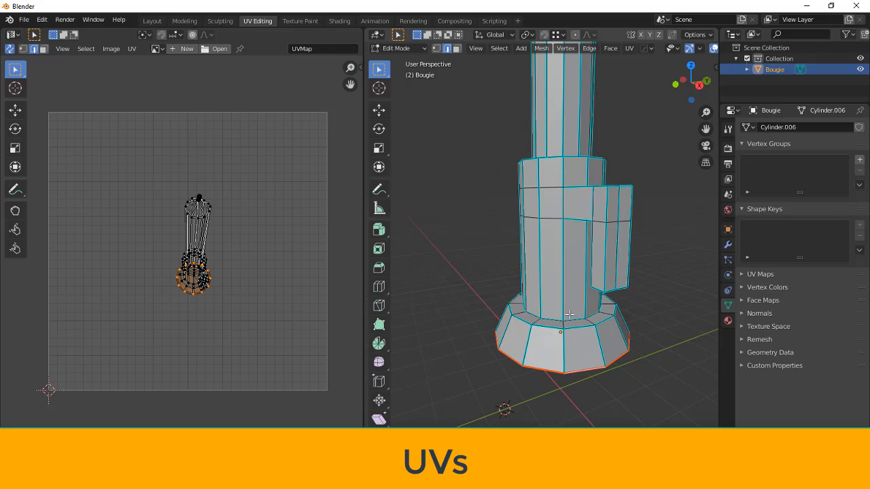
- Mark a seam on the edge loop where the flared base meets the candle's cylindrical body
{"action": "left_click", "coordinate": [567, 321], "text": "alt"}
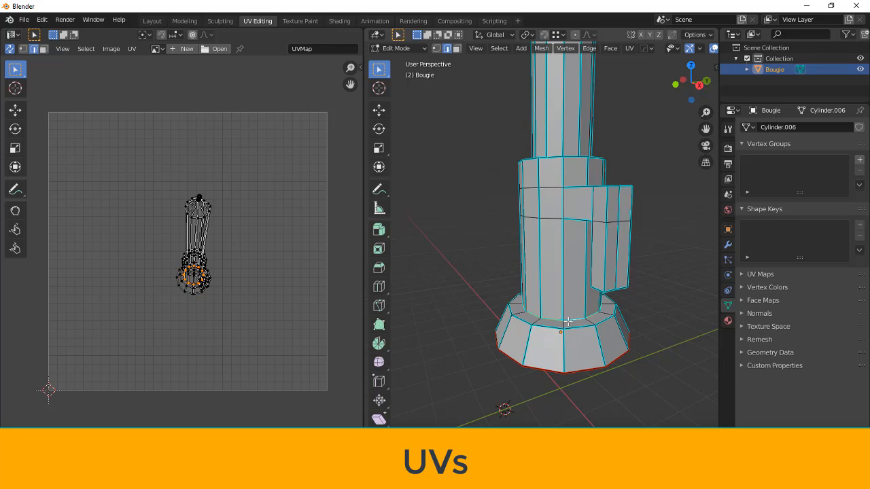
{"action": "right_click", "coordinate": [650, 213]}
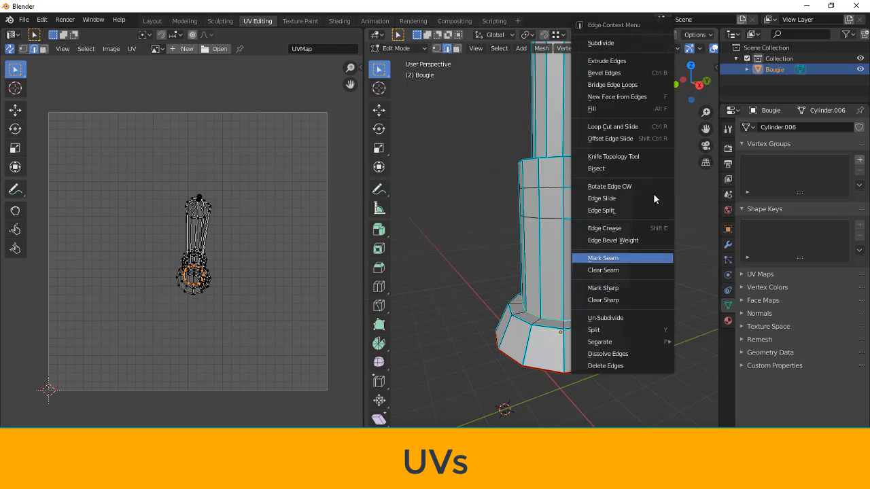
{"action": "left_click", "coordinate": [627, 259]}
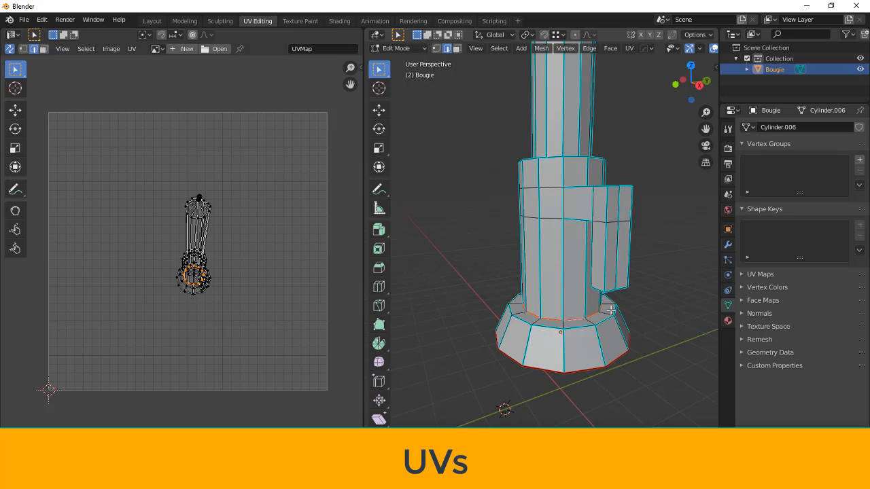
- Switch to face selection and select the seam-bounded base faces, adding the linked faces of the body above
{"action": "scroll", "coordinate": [615, 316], "scroll_direction": "down", "scroll_amount": 1}
{"action": "middle_click_drag", "start_coordinate": [617, 319], "coordinate": [571, 329]}
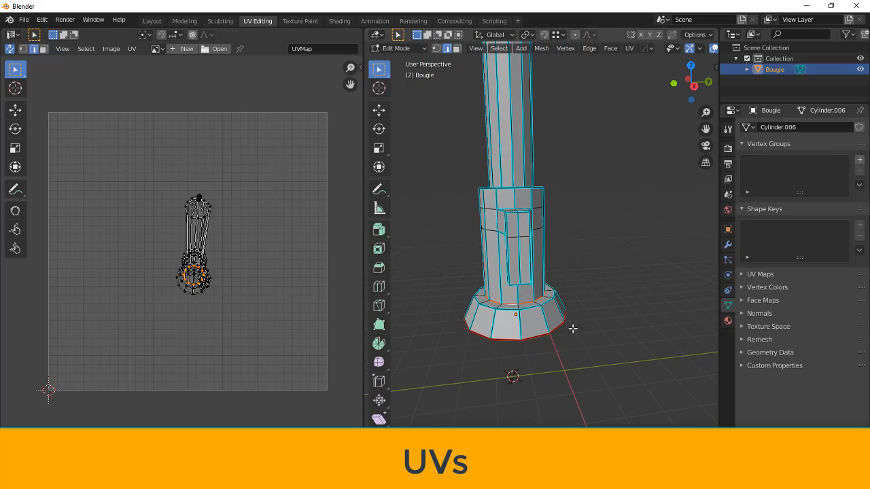
{"action": "scroll", "coordinate": [542, 339], "scroll_direction": "up", "scroll_amount": 3}
{"action": "scroll", "coordinate": [548, 277], "scroll_direction": "down", "scroll_amount": 2}
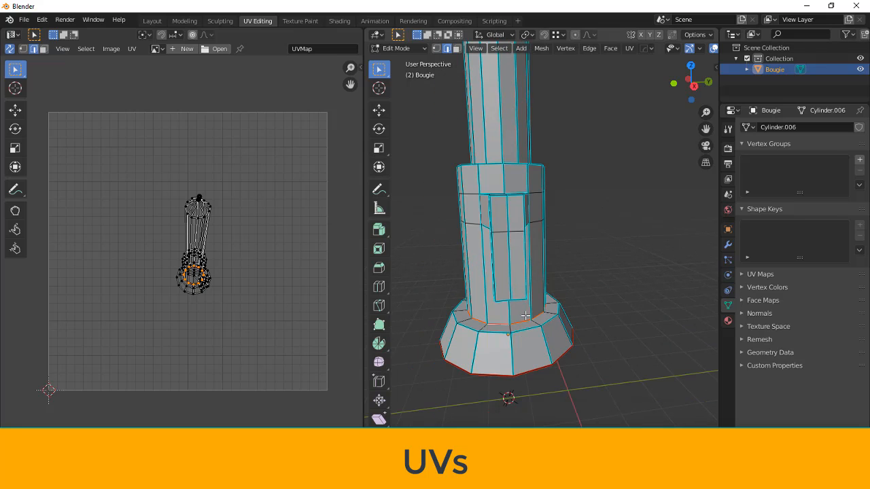
{"action": "left_click", "coordinate": [456, 48]}
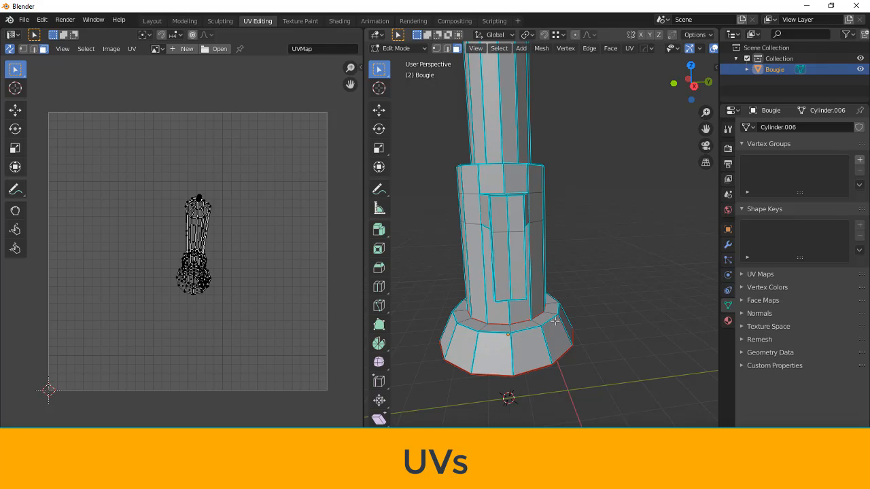
{"action": "key", "text": "l"}
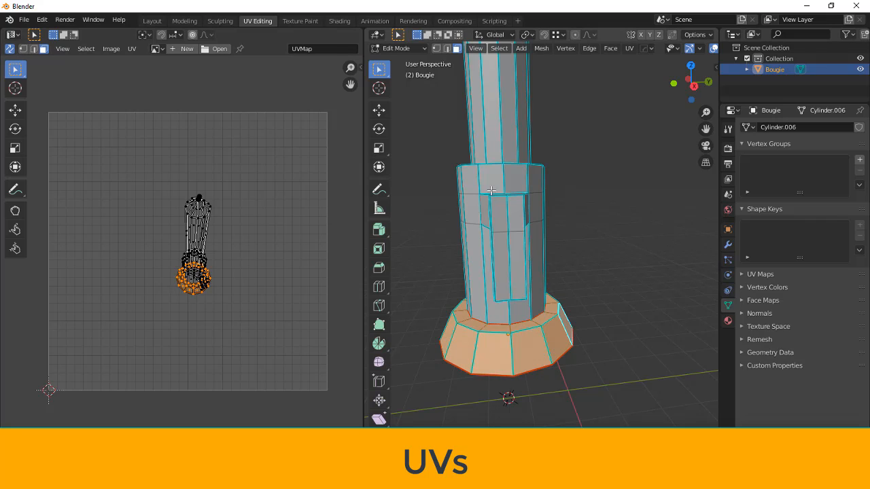
{"action": "key", "text": "l"}
{"action": "scroll", "coordinate": [546, 265], "scroll_direction": "down", "scroll_amount": 3}
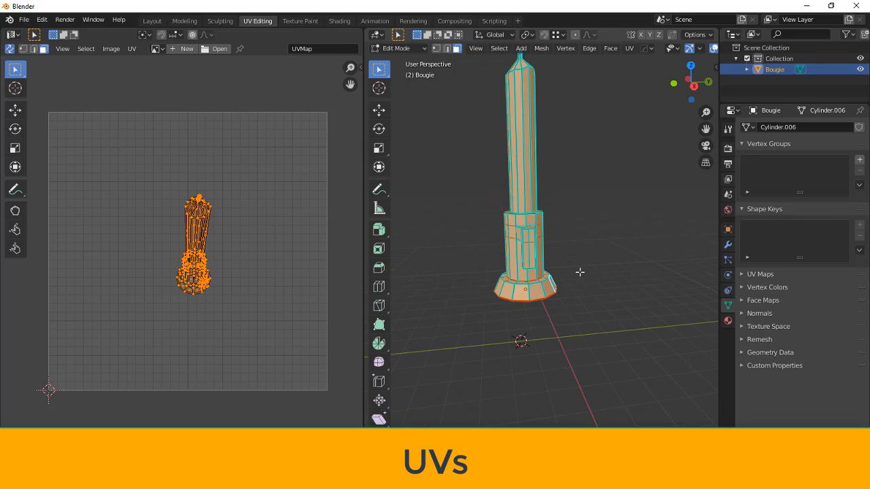
- Clear the selection and reselect the linked faces of the upper body, followed by those of the base
{"action": "key", "text": "alt+a"}
{"action": "key", "text": "l"}
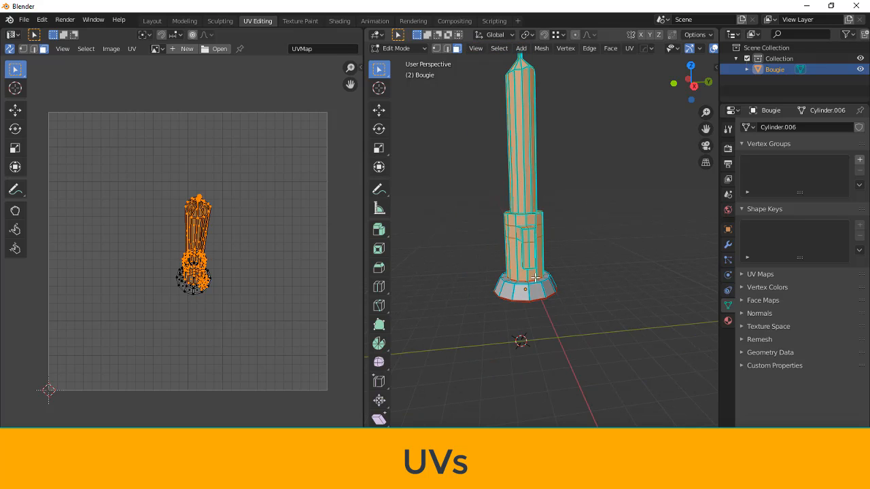
{"action": "key", "text": "l"}
{"action": "scroll", "coordinate": [538, 290], "scroll_direction": "up", "scroll_amount": 3}
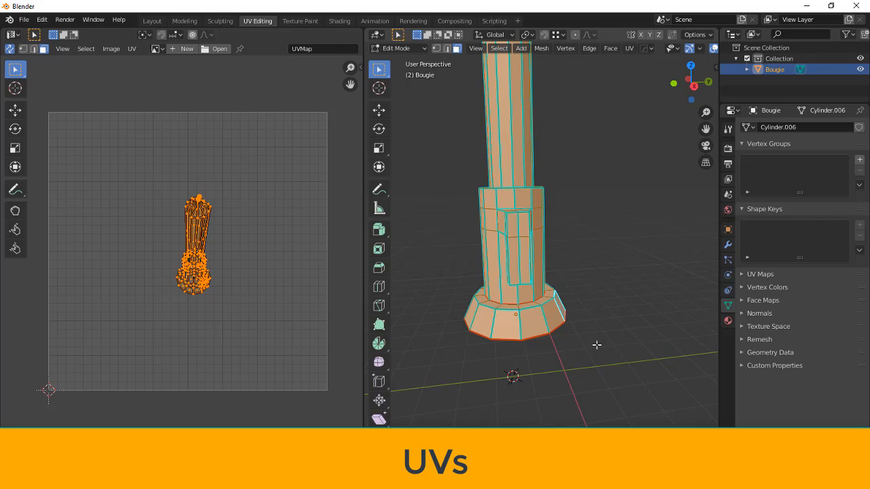
- Select only the base's linked faces and move their UV island away from the rest of the candle's UVs
{"action": "key", "text": "alt+a"}
{"action": "key", "text": "l"}
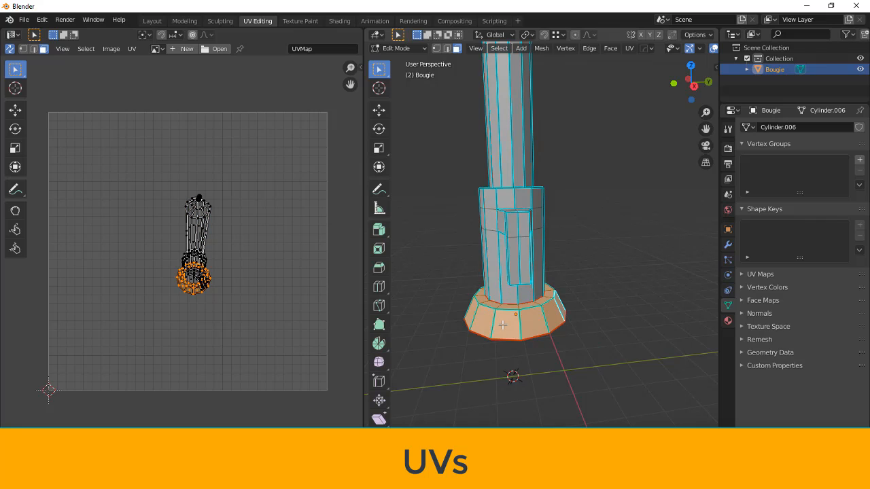
{"action": "left_click", "coordinate": [23, 113]}
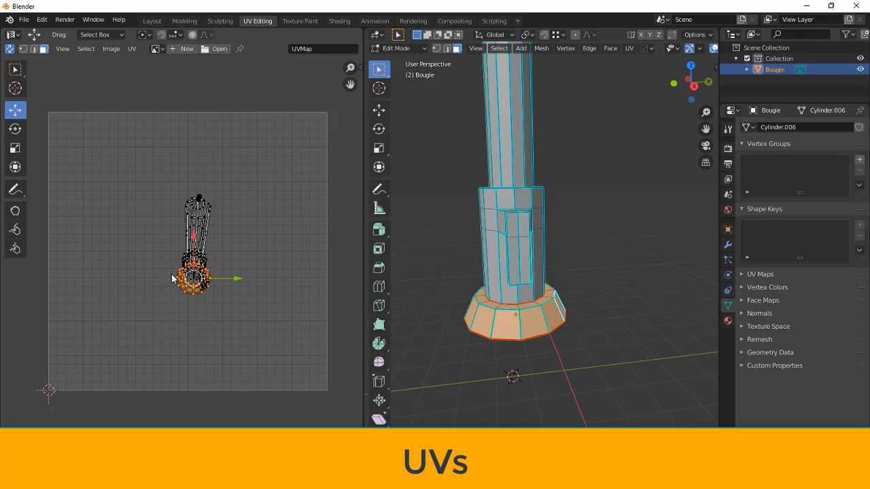
{"action": "left_click_drag", "start_coordinate": [191, 277], "coordinate": [232, 167]}
{"action": "scroll", "coordinate": [241, 202], "scroll_direction": "up", "scroll_amount": 3}
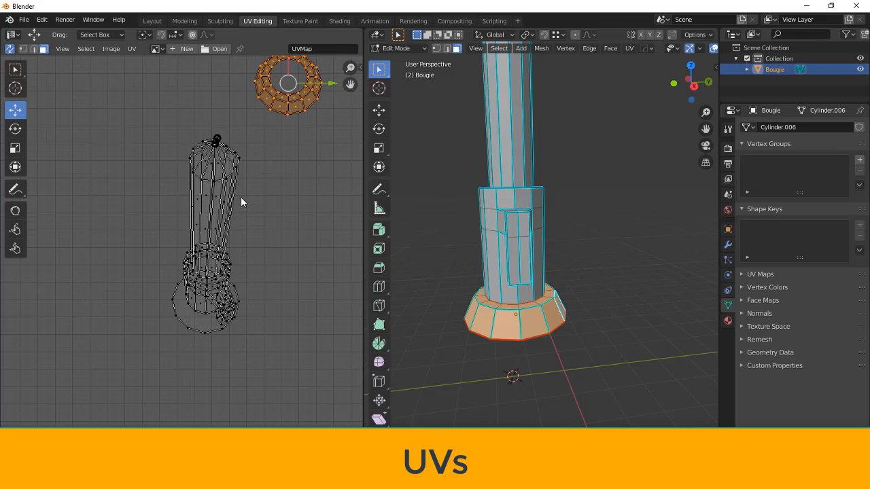
{"action": "middle_click_drag", "start_coordinate": [242, 202], "coordinate": [173, 303]}
{"action": "scroll", "coordinate": [173, 303], "scroll_direction": "up", "scroll_amount": 3}
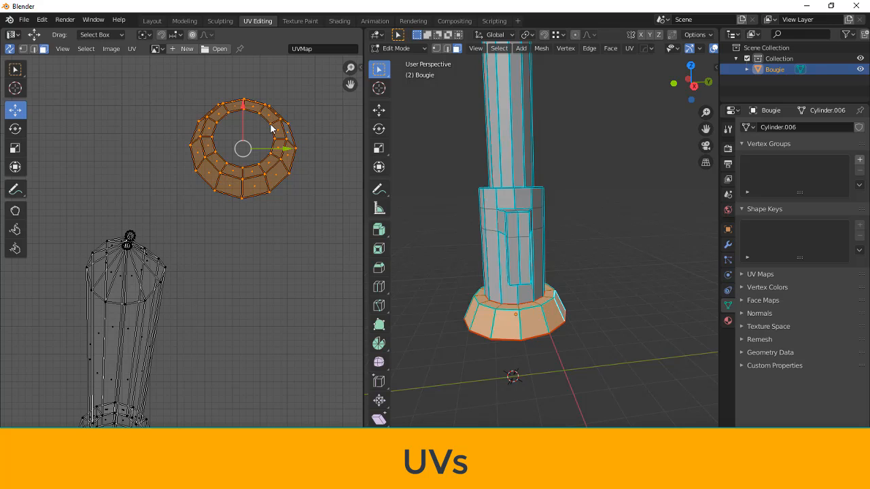
- Unwrap the base's UV island, move the ring above the UV tile and clear the selection
{"action": "right_click", "coordinate": [268, 79]}
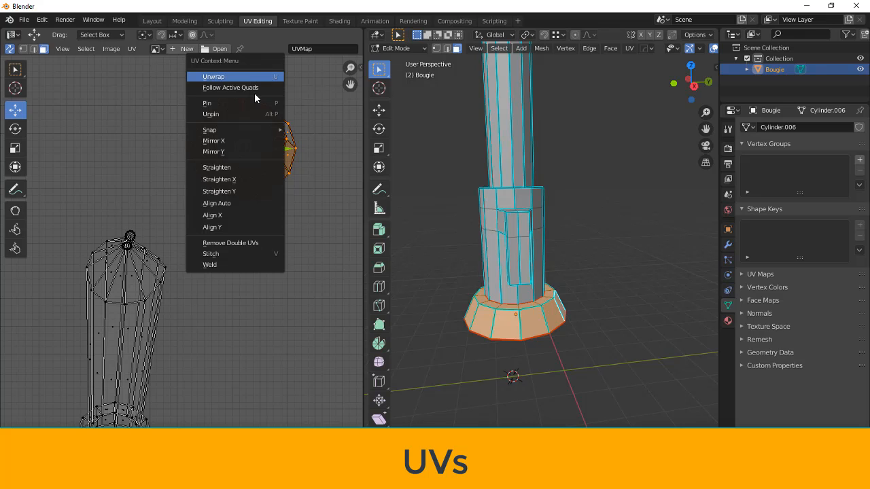
{"action": "left_click", "coordinate": [254, 94]}
{"action": "scroll", "coordinate": [263, 294], "scroll_direction": "down", "scroll_amount": 5}
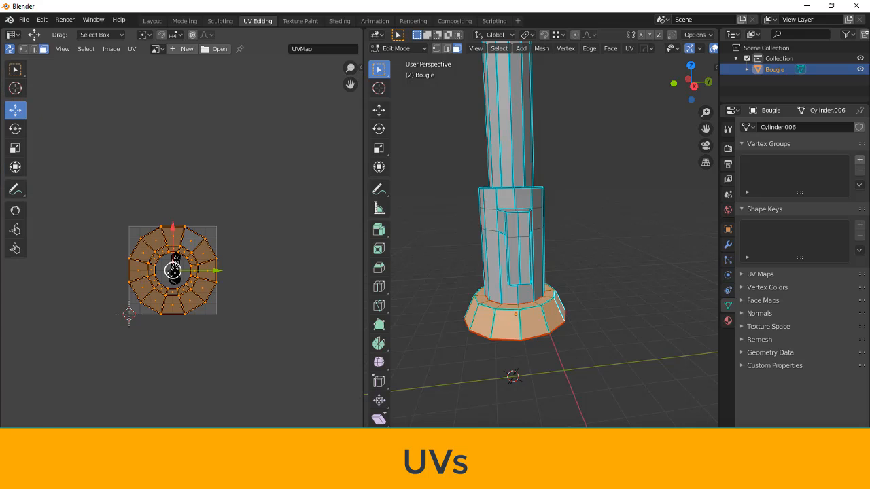
{"action": "left_click_drag", "start_coordinate": [156, 279], "coordinate": [192, 178]}
{"action": "left_click", "coordinate": [261, 301]}
{"action": "scroll", "coordinate": [201, 146], "scroll_direction": "up", "scroll_amount": 1}
{"action": "scroll", "coordinate": [200, 147], "scroll_direction": "up", "scroll_amount": 2}
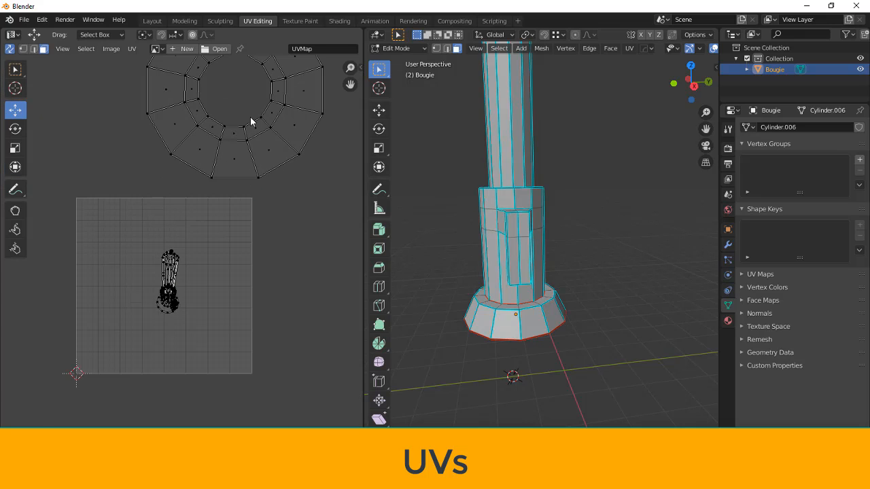
- Switch to edge selection and select the edges where the handle's arm joins the candle body
{"action": "middle_click_drag", "start_coordinate": [561, 188], "coordinate": [568, 258]}
{"action": "scroll", "coordinate": [612, 283], "scroll_direction": "up", "scroll_amount": 2}
{"action": "middle_click_drag", "start_coordinate": [602, 285], "coordinate": [567, 258]}
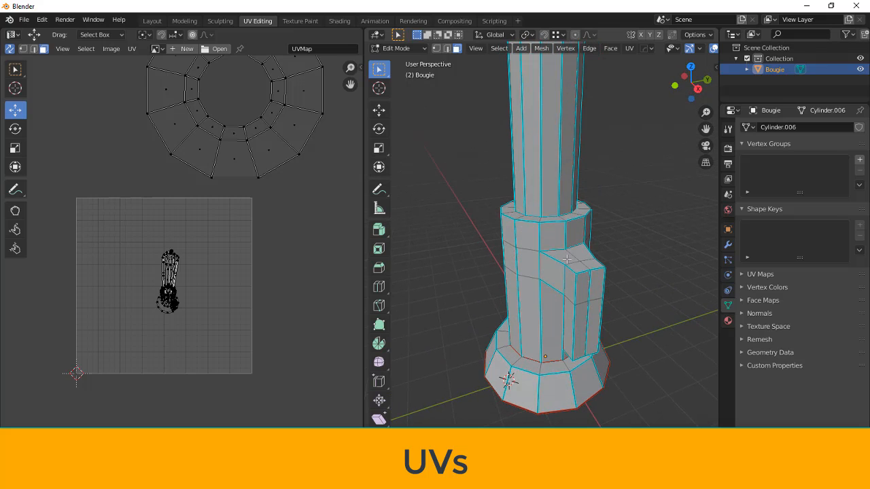
{"action": "left_click", "coordinate": [447, 49]}
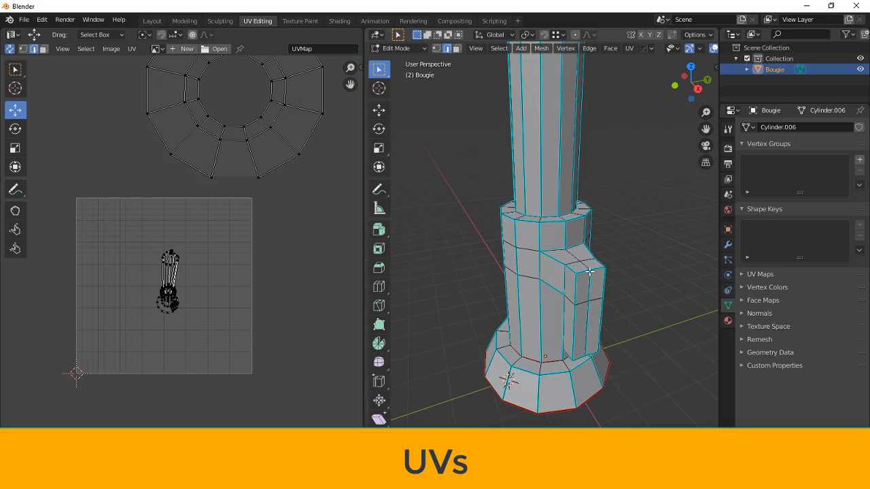
{"action": "left_click", "coordinate": [552, 251]}
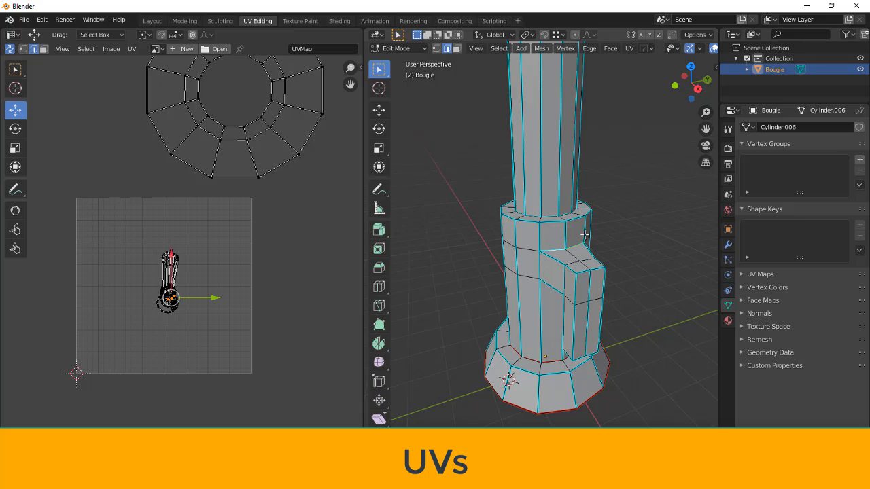
{"action": "left_click", "coordinate": [541, 268], "text": "shift"}
{"action": "middle_click_drag", "start_coordinate": [534, 293], "coordinate": [483, 263]}
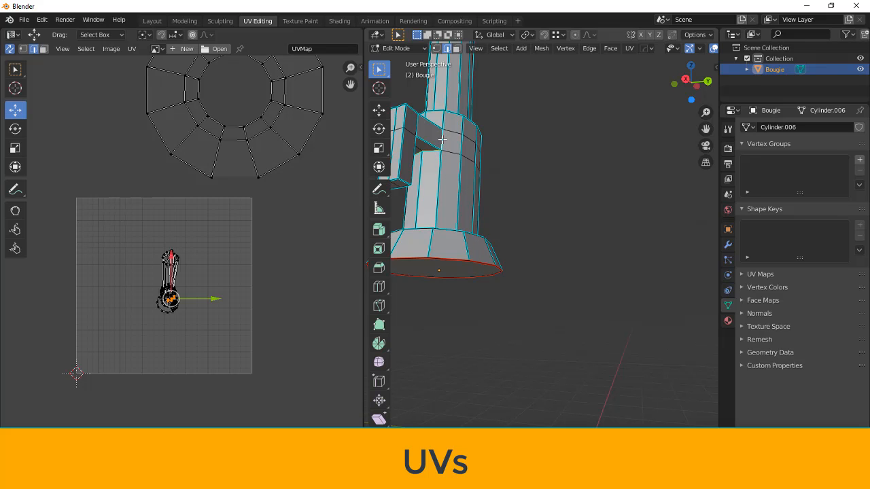
{"action": "middle_click_drag", "start_coordinate": [442, 138], "coordinate": [557, 284]}
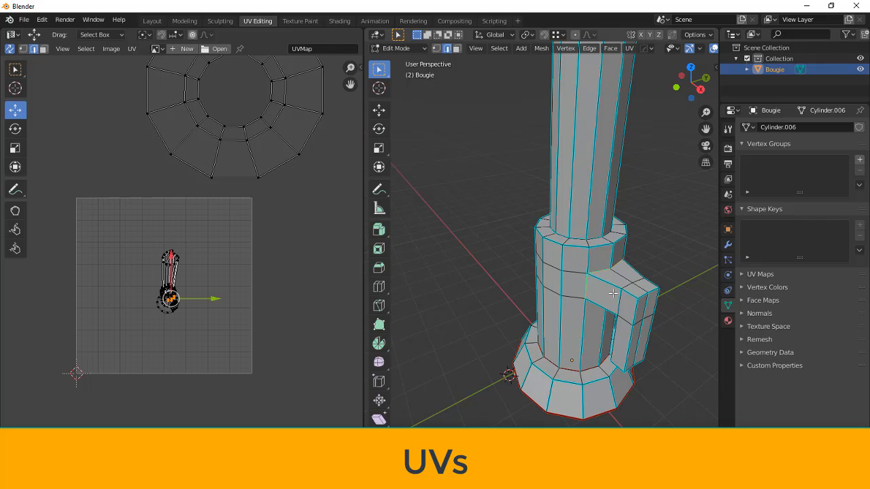
- Try to select only the handle's linked faces in face selection, and undo the last linked selection
{"action": "key", "text": "3"}
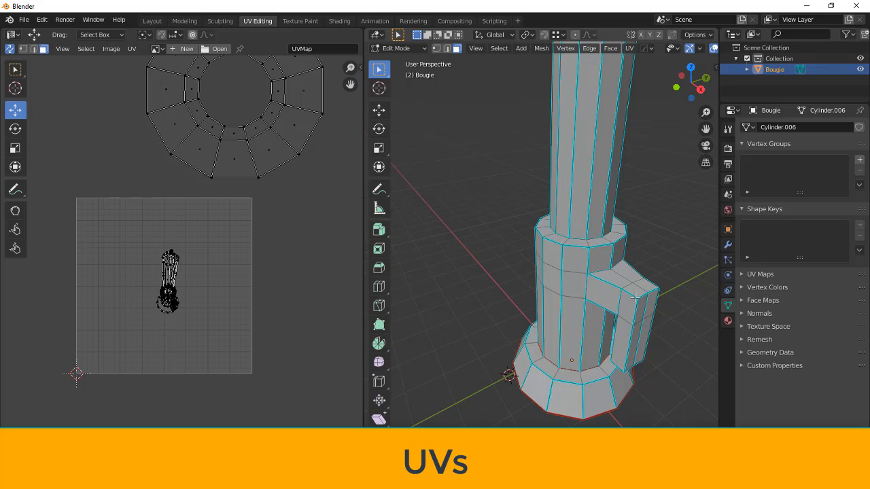
{"action": "key", "text": "l"}
{"action": "middle_click_drag", "start_coordinate": [621, 263], "coordinate": [613, 258]}
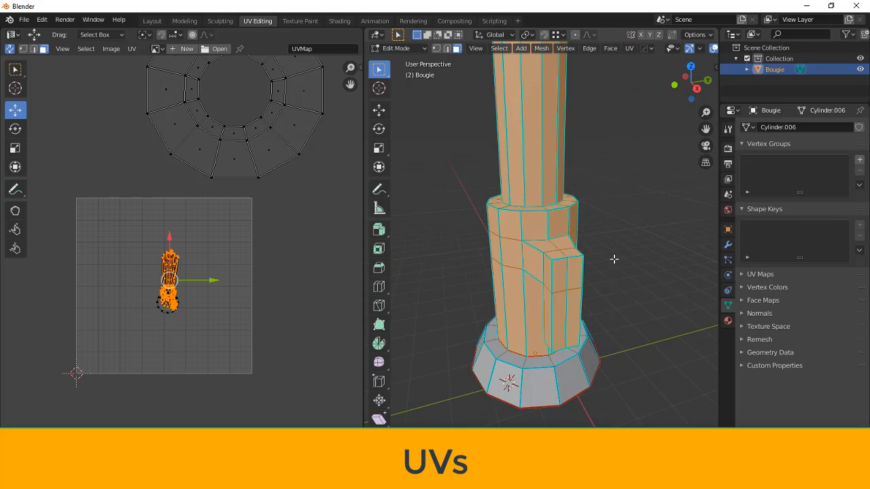
{"action": "scroll", "coordinate": [603, 266], "scroll_direction": "down", "scroll_amount": 2}
{"action": "scroll", "coordinate": [603, 267], "scroll_direction": "up", "scroll_amount": 4}
{"action": "left_click", "coordinate": [642, 248]}
{"action": "scroll", "coordinate": [563, 254], "scroll_direction": "up", "scroll_amount": 6}
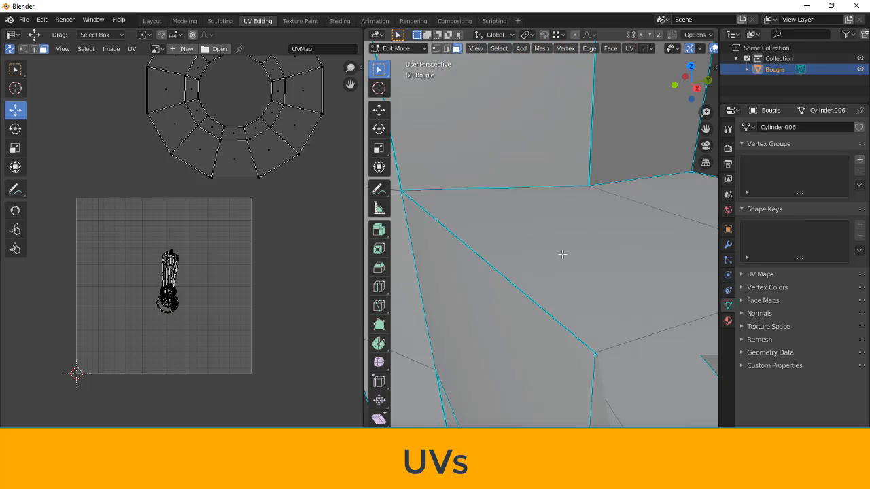
{"action": "scroll", "coordinate": [563, 254], "scroll_direction": "down", "scroll_amount": 6}
{"action": "key", "text": "l"}
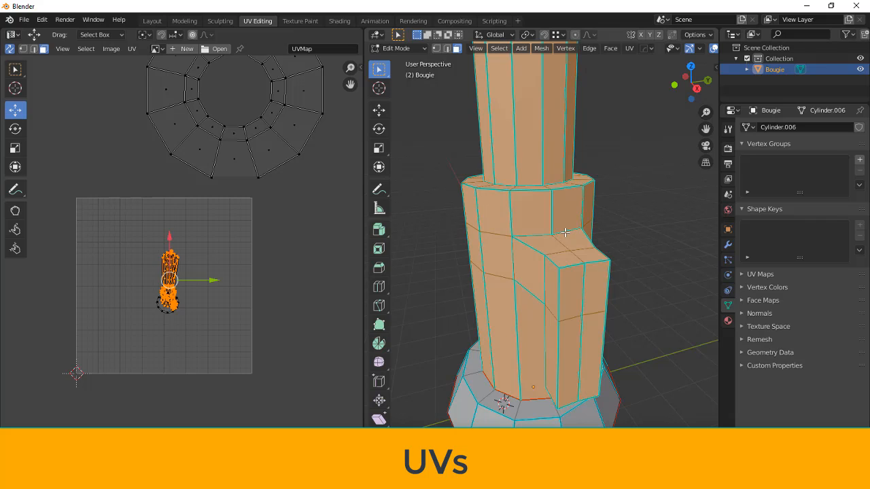
{"action": "key", "text": "ctrl+z"}
- In edge selection, select the edge loop where the handle joins the body and mark it as a seam
{"action": "key", "text": "2"}
{"action": "left_click", "coordinate": [566, 238], "text": "alt"}
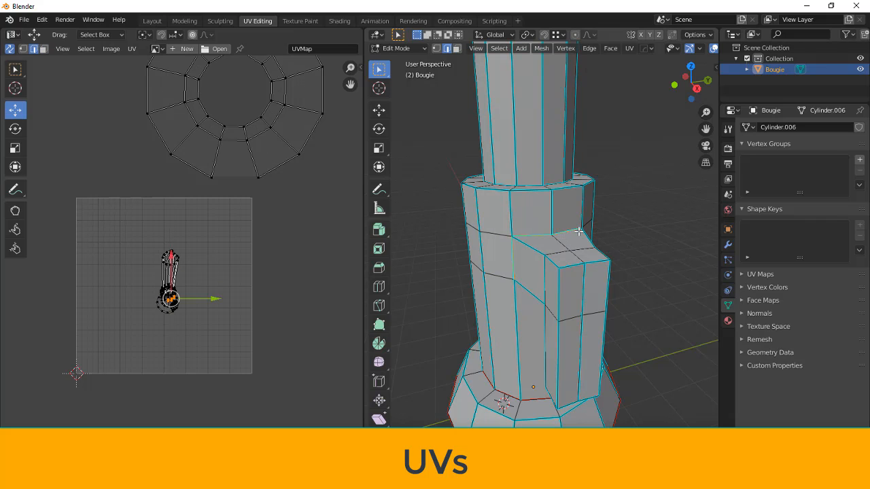
{"action": "right_click", "coordinate": [578, 232]}
{"action": "left_click", "coordinate": [545, 255]}
- Switch to face selection and select the handle's linked faces up to the new seam
{"action": "middle_click_drag", "start_coordinate": [602, 231], "coordinate": [609, 310]}
{"action": "key", "text": "3"}
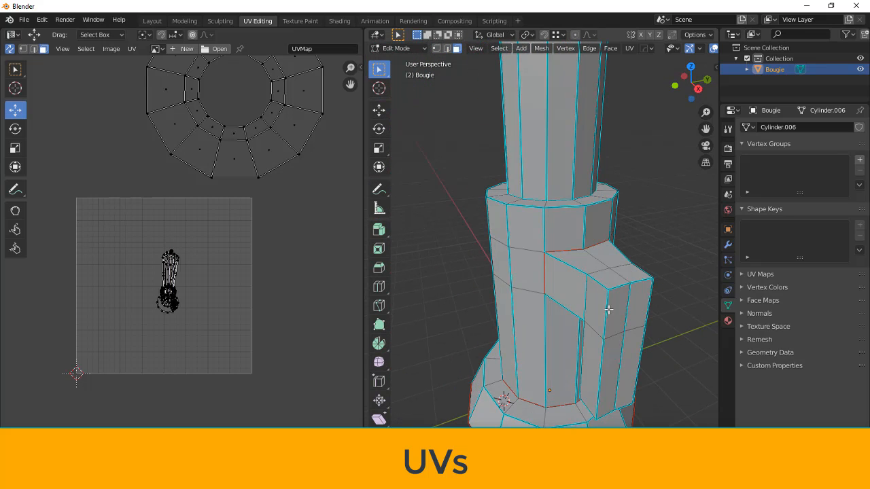
{"action": "key", "text": "l"}
{"action": "scroll", "coordinate": [608, 309], "scroll_direction": "down", "scroll_amount": 4}
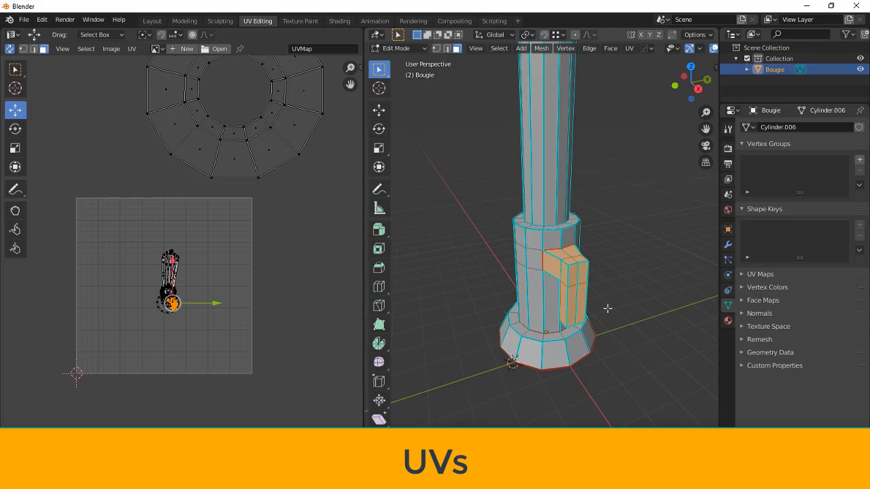
{"action": "scroll", "coordinate": [592, 292], "scroll_direction": "up", "scroll_amount": 4}
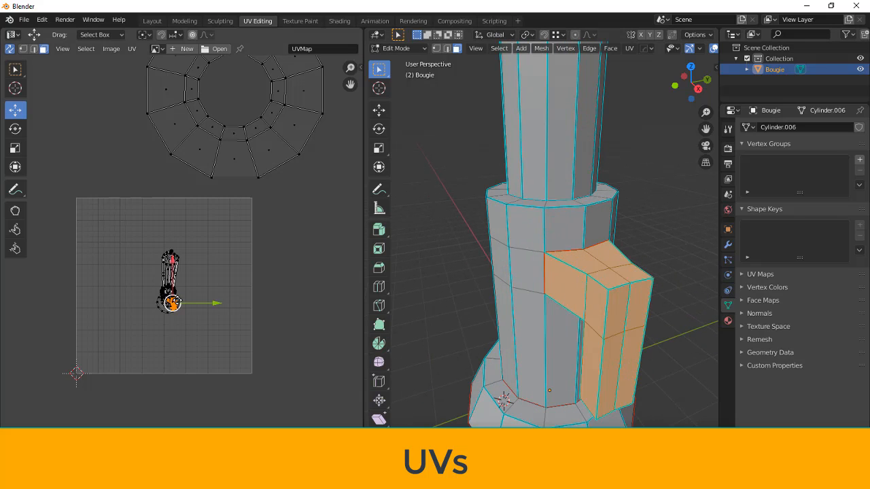
- Move the handle's UV island away from the candle's other UVs, near the right edge of the UV tile
{"action": "left_click_drag", "start_coordinate": [182, 306], "coordinate": [256, 268]}
{"action": "scroll", "coordinate": [255, 269], "scroll_direction": "up", "scroll_amount": 3}
{"action": "scroll", "coordinate": [170, 258], "scroll_direction": "up", "scroll_amount": 2}
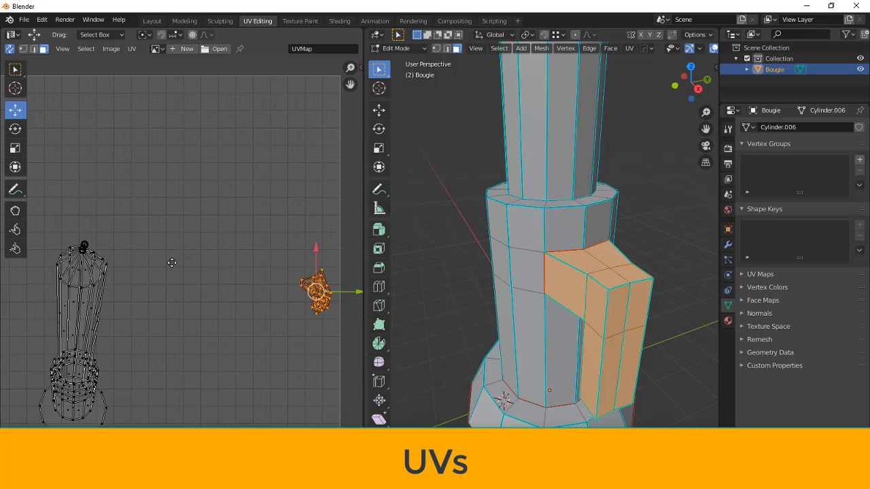
{"action": "scroll", "coordinate": [320, 275], "scroll_direction": "up", "scroll_amount": 1}
{"action": "scroll", "coordinate": [293, 278], "scroll_direction": "up", "scroll_amount": 1}
{"action": "scroll", "coordinate": [292, 279], "scroll_direction": "up", "scroll_amount": 4}
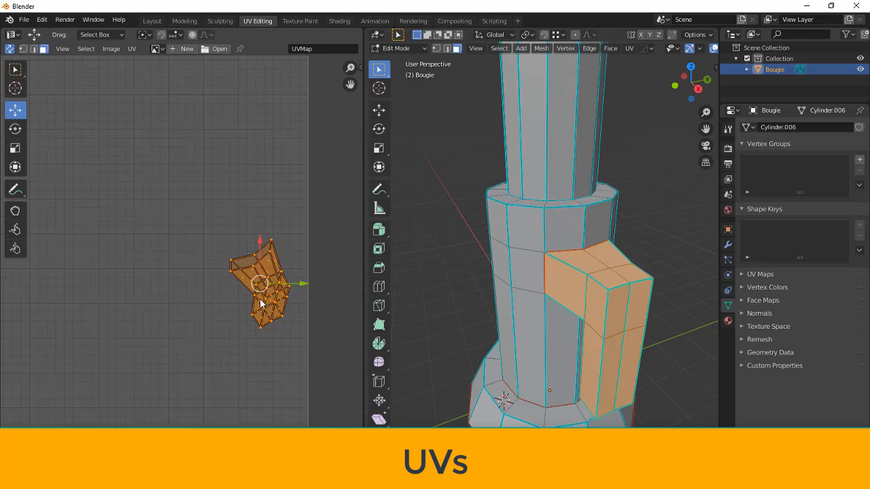
{"action": "middle_click_drag", "start_coordinate": [288, 308], "coordinate": [234, 285]}
{"action": "scroll", "coordinate": [234, 285], "scroll_direction": "up", "scroll_amount": 1}
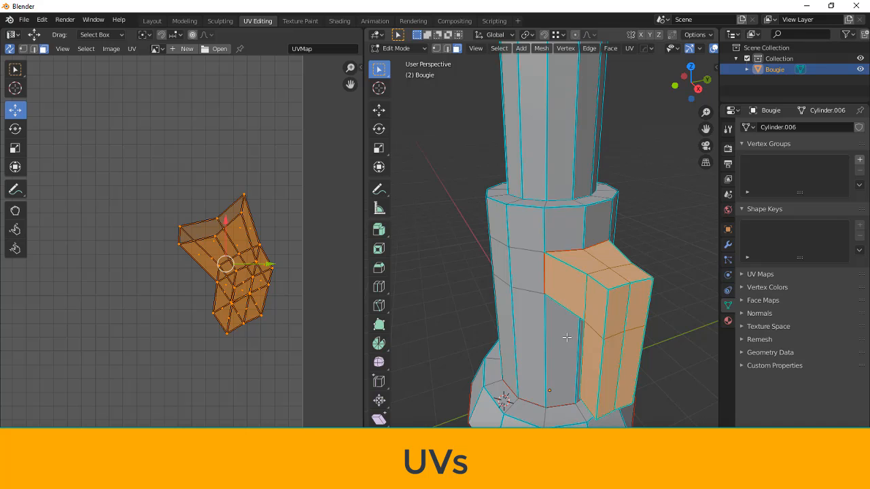
- Mark seams along the handle's inner edges, from under the arm down to the edges around its lower end cap
{"action": "middle_click_drag", "start_coordinate": [603, 374], "coordinate": [594, 330]}
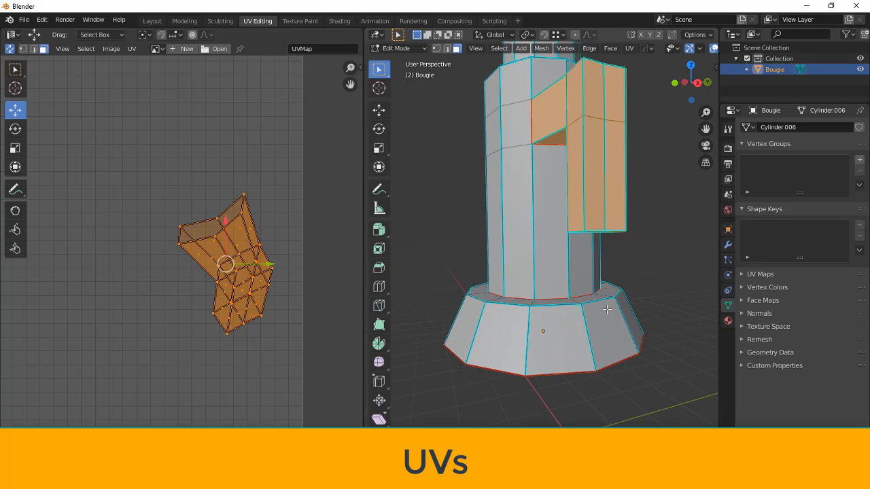
{"action": "middle_click_drag", "start_coordinate": [579, 187], "coordinate": [594, 180]}
{"action": "middle_click_drag", "start_coordinate": [631, 133], "coordinate": [523, 223], "text": "shift"}
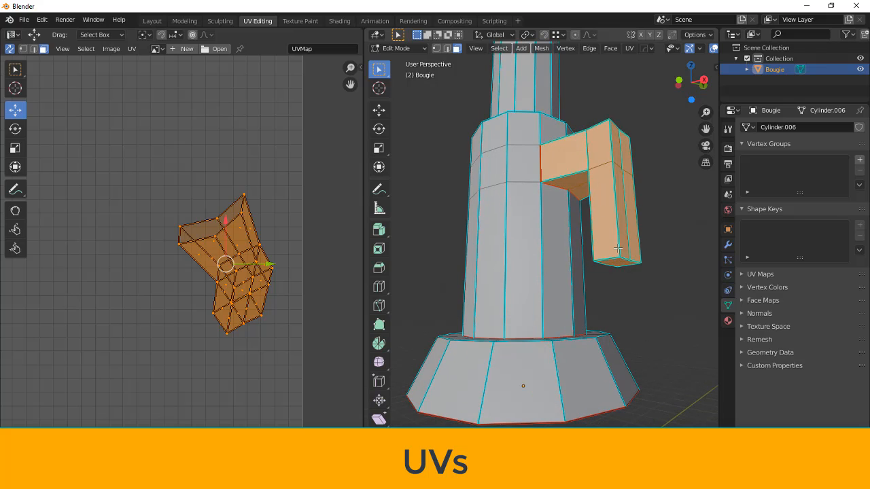
{"action": "key", "text": "2"}
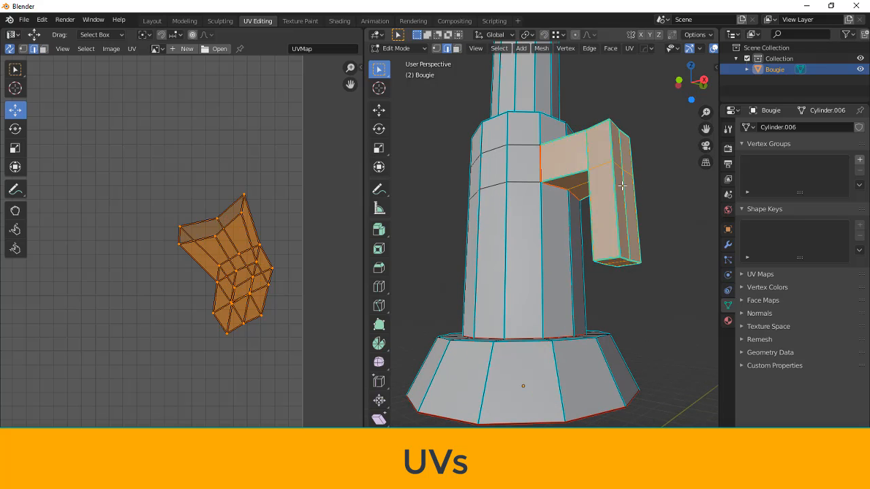
{"action": "left_click", "coordinate": [571, 174]}
{"action": "left_click", "coordinate": [590, 189], "text": "shift"}
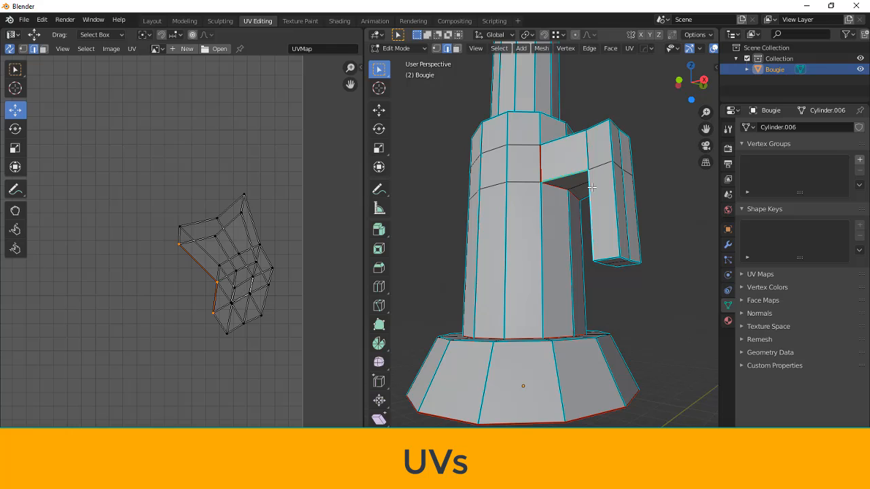
{"action": "left_click", "coordinate": [608, 261], "text": "shift"}
{"action": "left_click", "coordinate": [630, 266], "text": "shift"}
{"action": "mouse_move", "coordinate": [588, 291]}
{"action": "middle_mouse_down"}
{"action": "mouse_move", "coordinate": [627, 276]}
{"action": "mouse_move", "coordinate": [590, 288]}
{"action": "middle_mouse_up"}
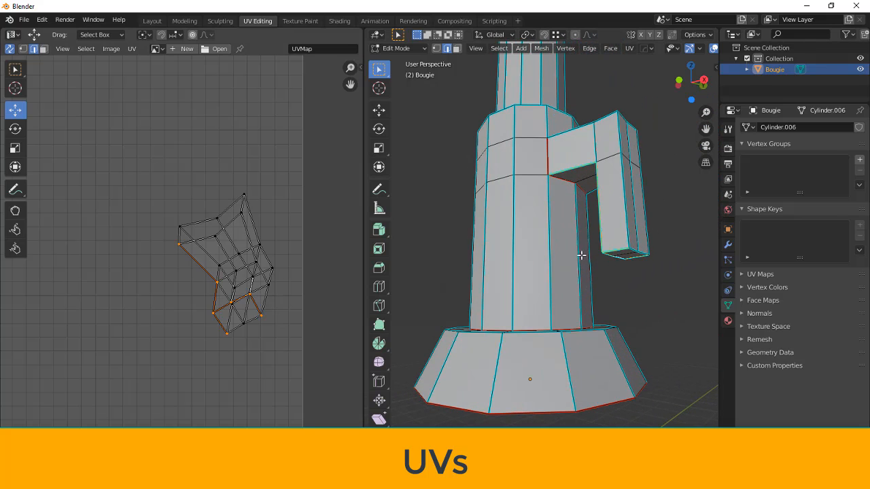
{"action": "right_click", "coordinate": [665, 127]}
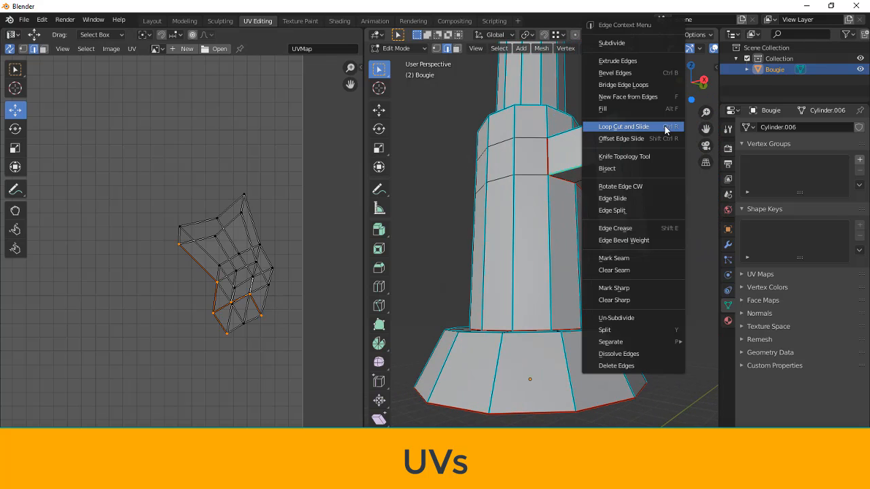
{"action": "left_click", "coordinate": [620, 259]}
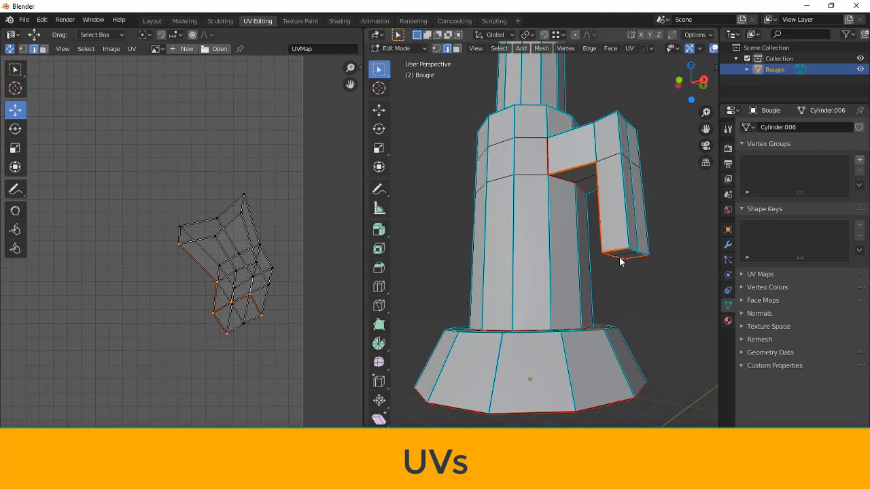
- Select all faces of the handle's UV island in face selection and unwrap them
{"action": "right_click", "coordinate": [215, 239]}
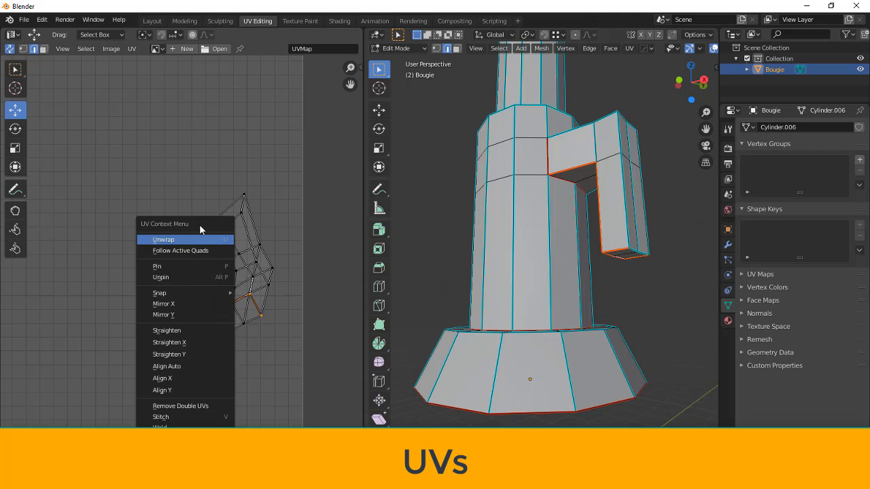
{"action": "left_click", "coordinate": [215, 239]}
{"action": "left_click", "coordinate": [44, 49]}
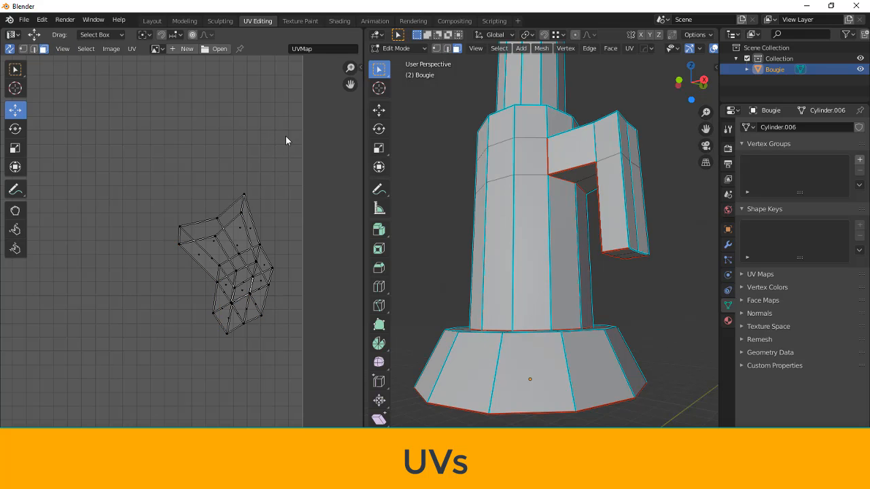
{"action": "left_click_drag", "start_coordinate": [292, 136], "coordinate": [151, 412]}
{"action": "right_click", "coordinate": [256, 141]}
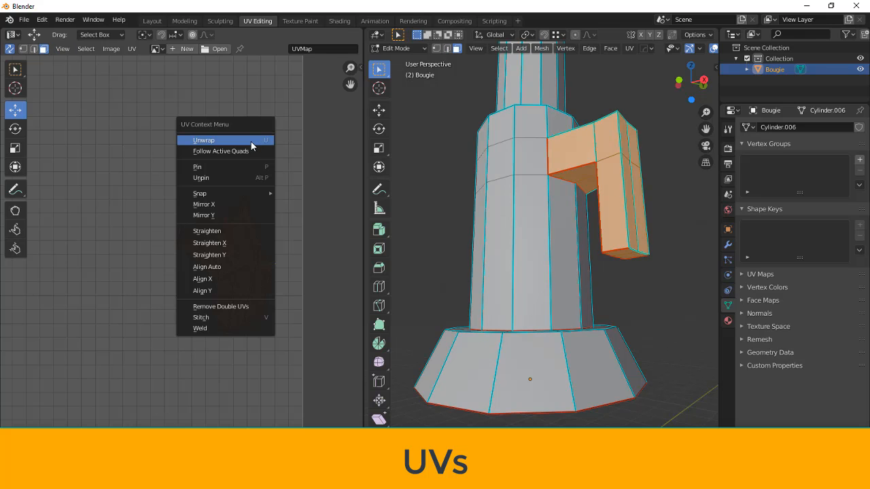
{"action": "left_click", "coordinate": [250, 141]}
- Move the unwrapped handle island out of the UV tile, beside the base's ring-shaped island
{"action": "scroll", "coordinate": [187, 296], "scroll_direction": "down", "scroll_amount": 5}
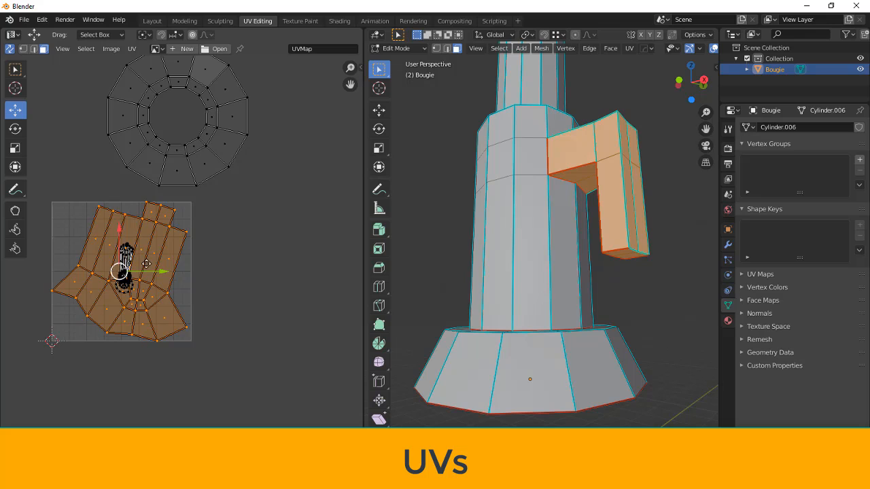
{"action": "left_click_drag", "start_coordinate": [118, 271], "coordinate": [253, 216]}
{"action": "scroll", "coordinate": [268, 318], "scroll_direction": "up", "scroll_amount": 2}
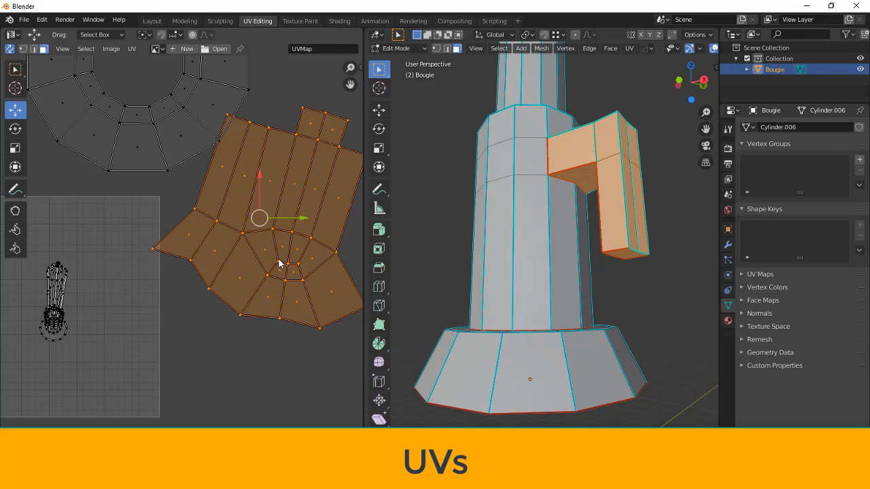
- In edge selection, select the two long and two short edges bounding the handle island's lower middle faces and mark them as seams
{"action": "right_click", "coordinate": [266, 334]}
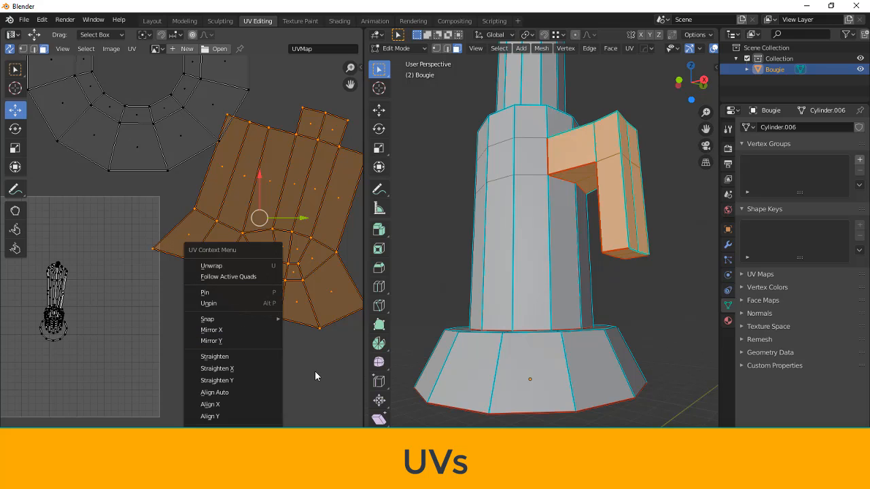
{"action": "left_click", "coordinate": [32, 49]}
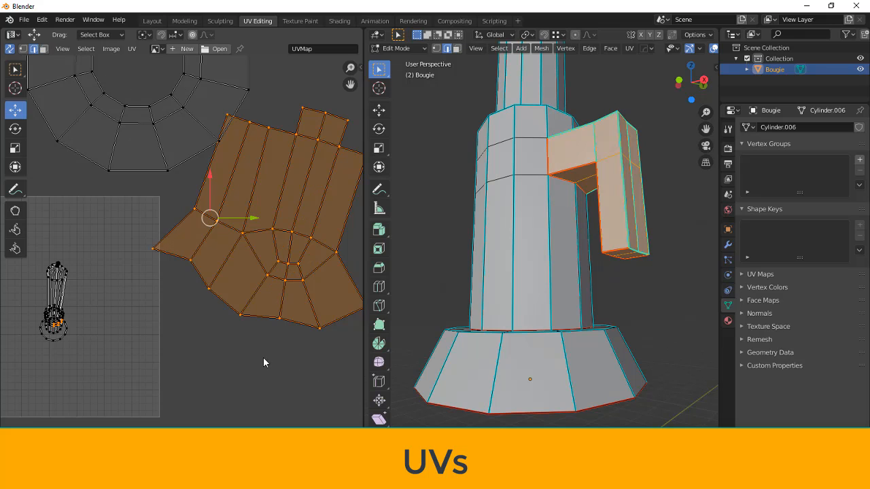
{"action": "left_click", "coordinate": [262, 356]}
{"action": "left_click", "coordinate": [272, 269]}
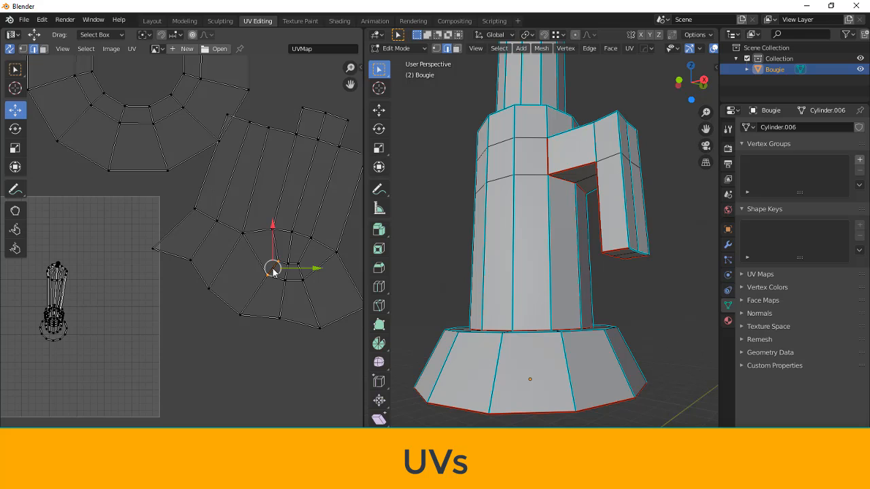
{"action": "left_click", "coordinate": [250, 302]}
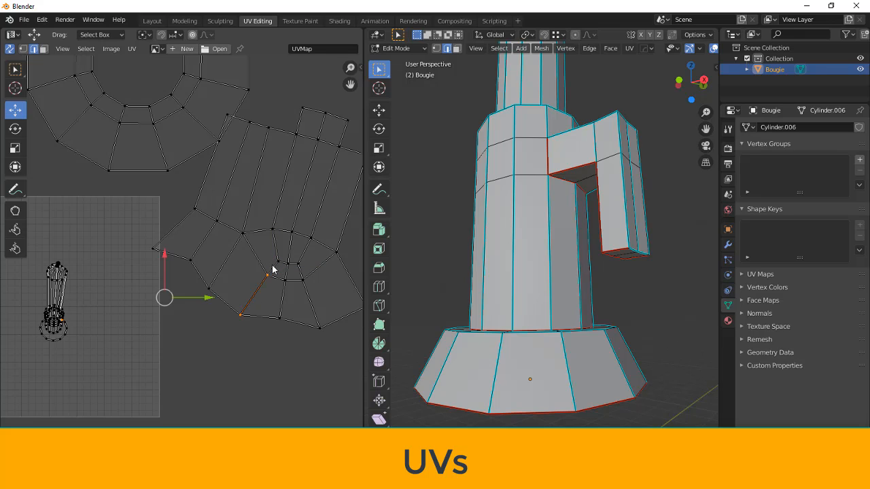
{"action": "left_click", "coordinate": [274, 269], "text": "shift"}
{"action": "left_click", "coordinate": [301, 280], "text": "shift"}
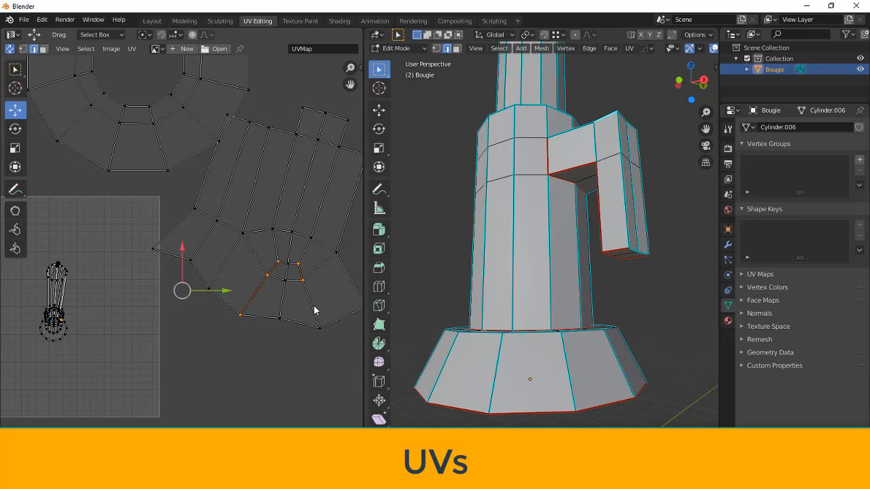
{"action": "left_click", "coordinate": [312, 307], "text": "shift"}
{"action": "right_click", "coordinate": [659, 238]}
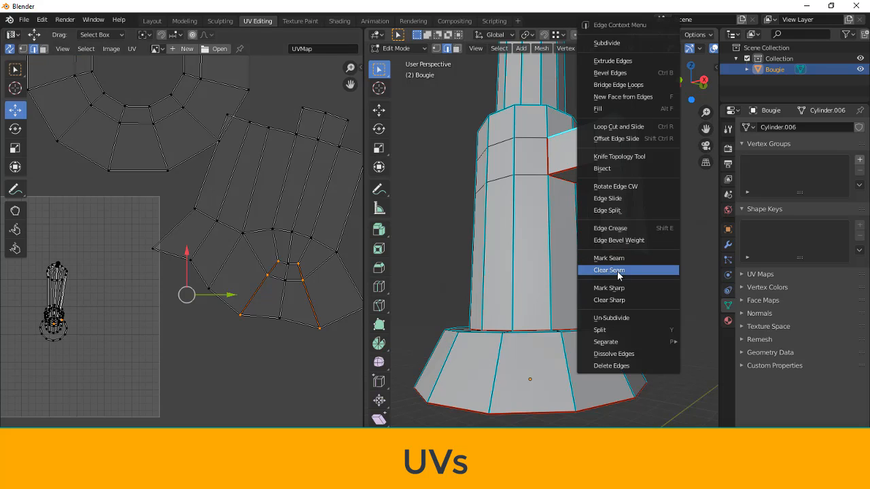
{"action": "left_click", "coordinate": [602, 259]}
{"action": "scroll", "coordinate": [271, 274], "scroll_direction": "down", "scroll_amount": 3}
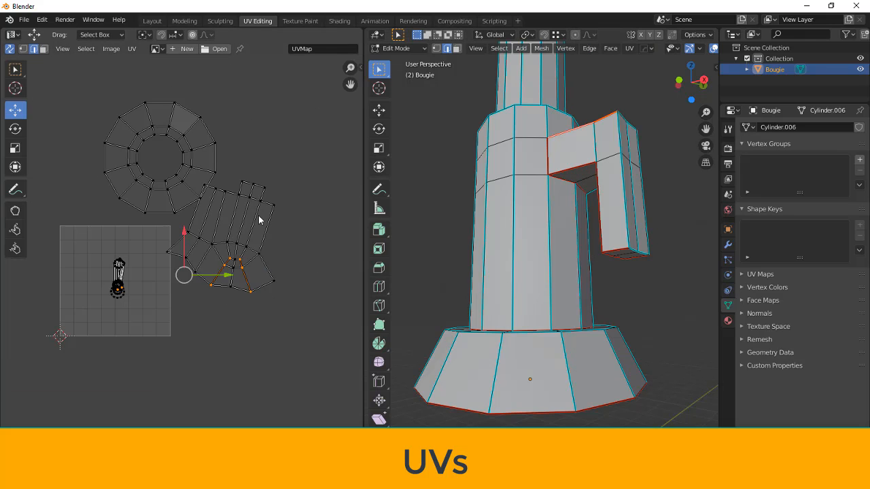
- Select the handle's whole UV island in face selection and unwrap it again with the newly marked seams
{"action": "right_click", "coordinate": [251, 217]}
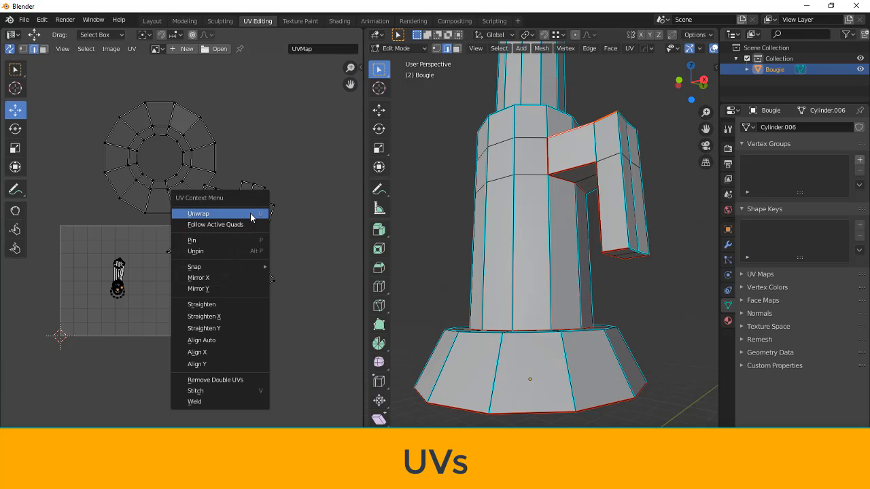
{"action": "left_click", "coordinate": [44, 49]}
{"action": "key", "text": "l"}
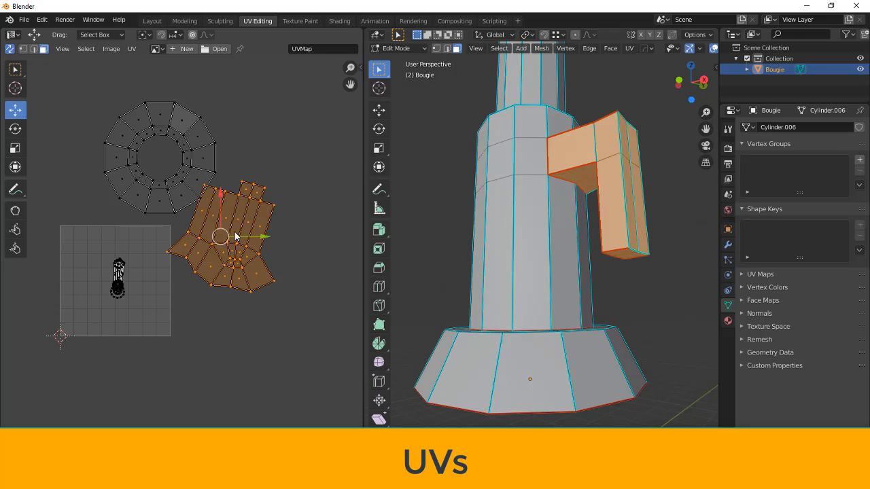
{"action": "right_click", "coordinate": [276, 181]}
{"action": "left_click", "coordinate": [260, 179]}
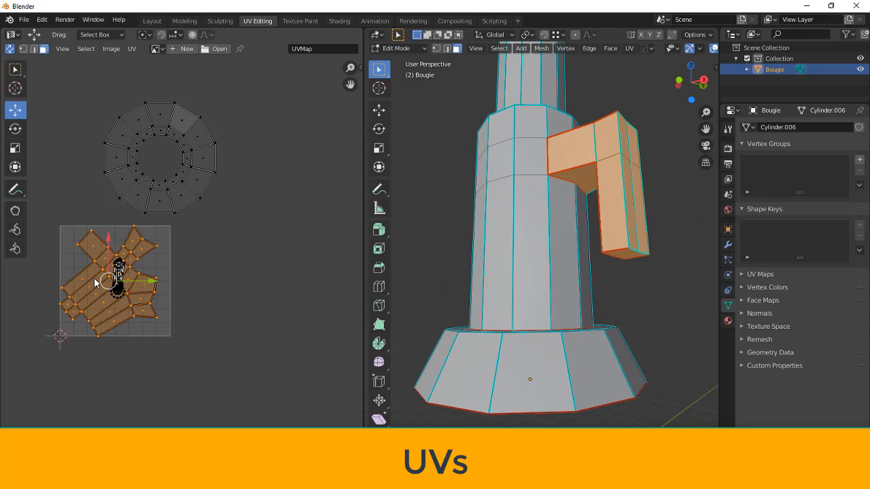
- Move the re-unwrapped handle island out of the UV tile, below the base's ring-shaped island, and deselect it
{"action": "left_click_drag", "start_coordinate": [106, 280], "coordinate": [219, 259]}
{"action": "scroll", "coordinate": [253, 307], "scroll_direction": "up", "scroll_amount": 1}
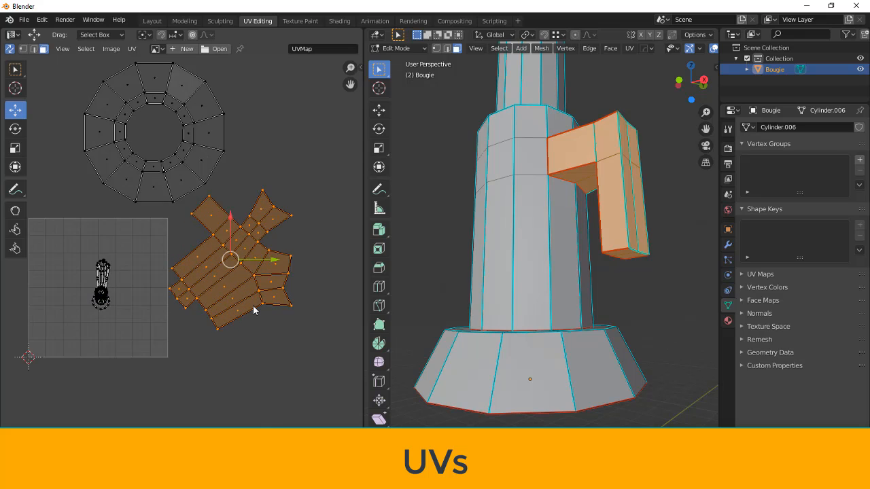
{"action": "scroll", "coordinate": [253, 310], "scroll_direction": "up", "scroll_amount": 2}
{"action": "key", "text": "alt+a"}
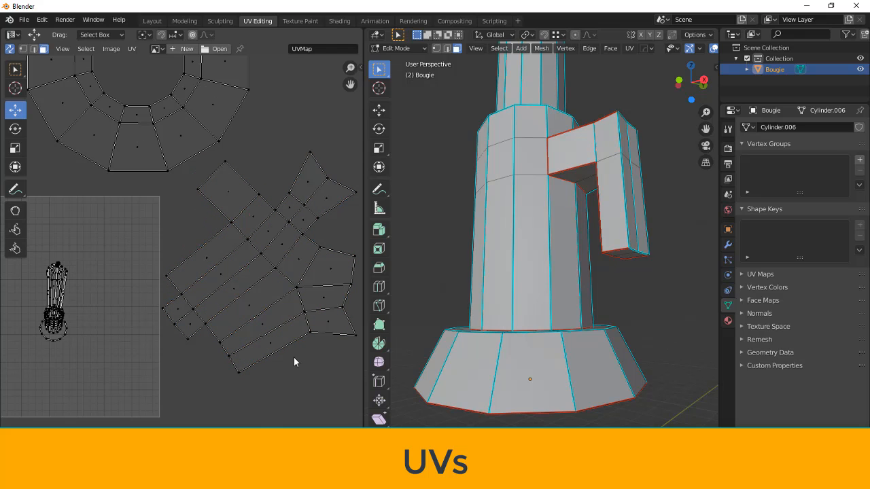
{"action": "scroll", "coordinate": [294, 356], "scroll_direction": "down", "scroll_amount": 1}
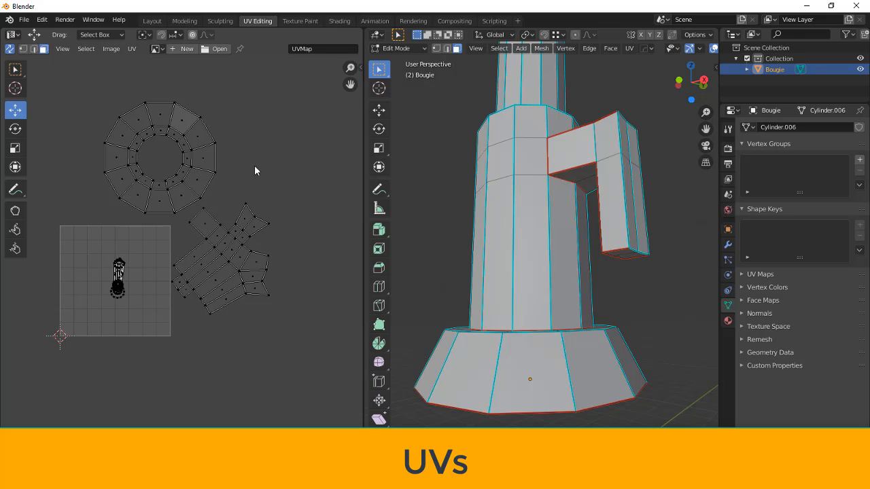
- Select all UV islands of the candle and pack them inside the UV tile
{"action": "left_click_drag", "start_coordinate": [324, 73], "coordinate": [29, 412]}
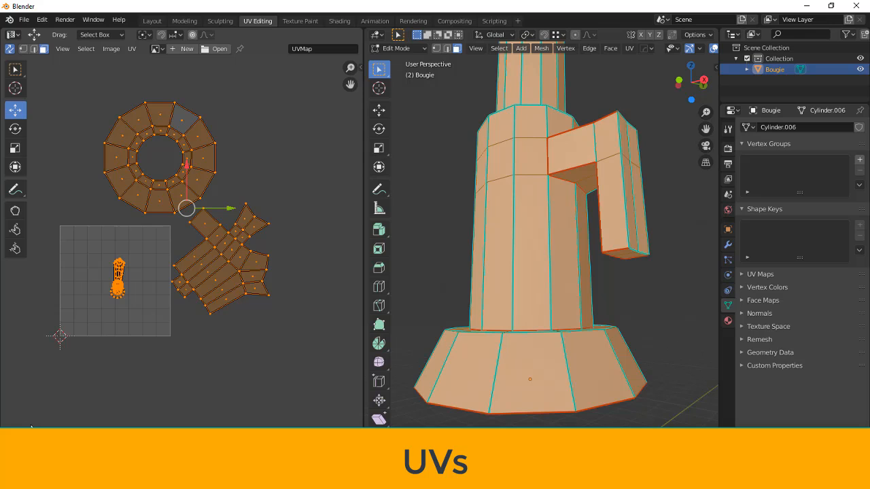
{"action": "right_click", "coordinate": [236, 127]}
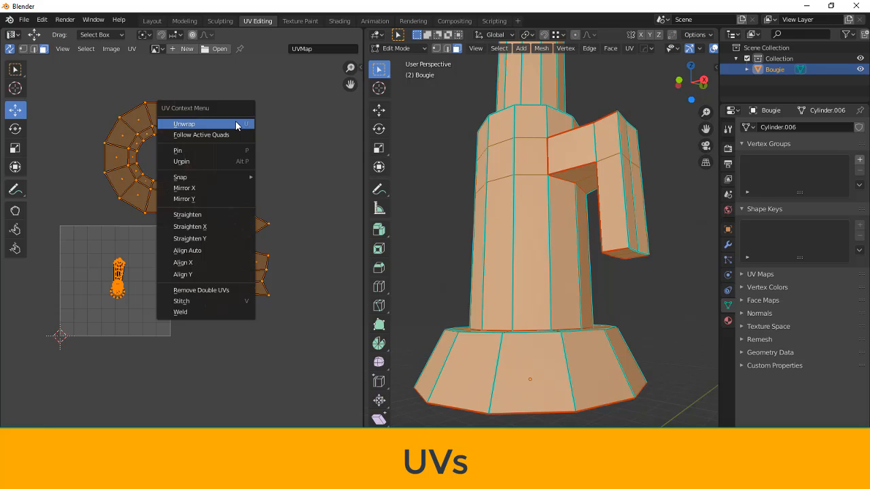
{"action": "left_click", "coordinate": [236, 125]}
{"action": "left_click", "coordinate": [132, 49]}
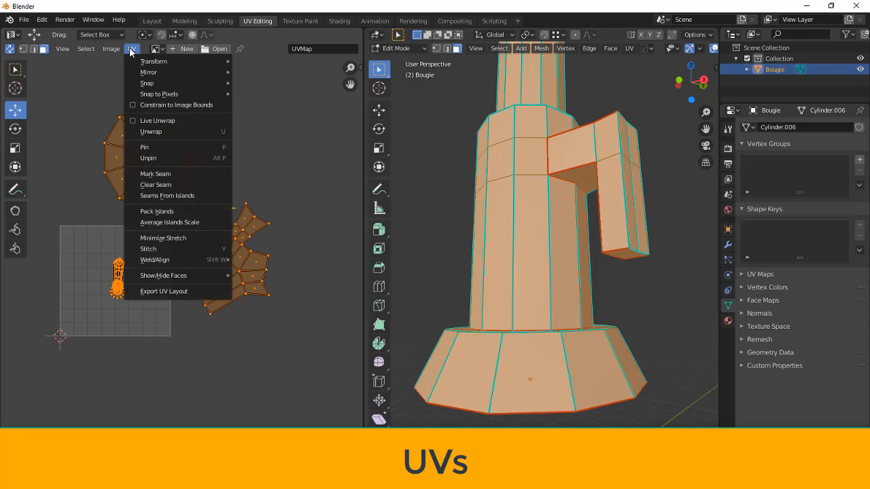
{"action": "left_click", "coordinate": [170, 214]}
{"action": "scroll", "coordinate": [186, 257], "scroll_direction": "up", "scroll_amount": 5}
{"action": "middle_click_drag", "start_coordinate": [245, 252], "coordinate": [317, 197]}
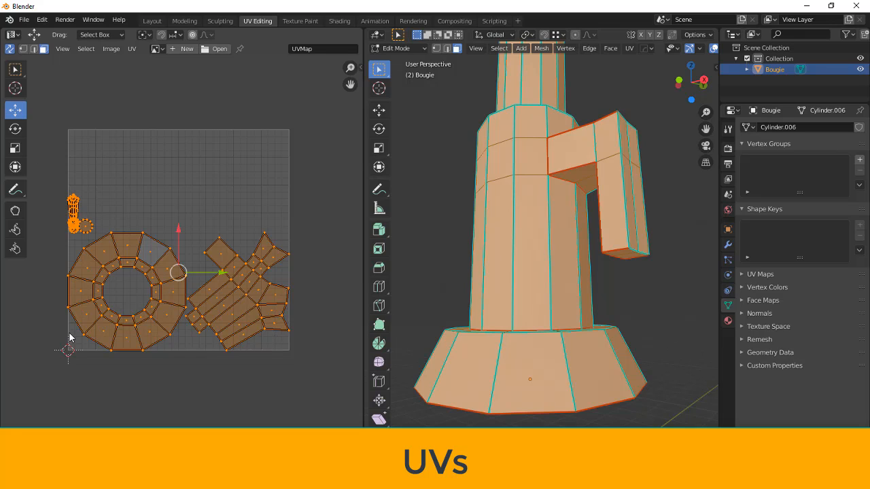
{"action": "left_click", "coordinate": [103, 359]}
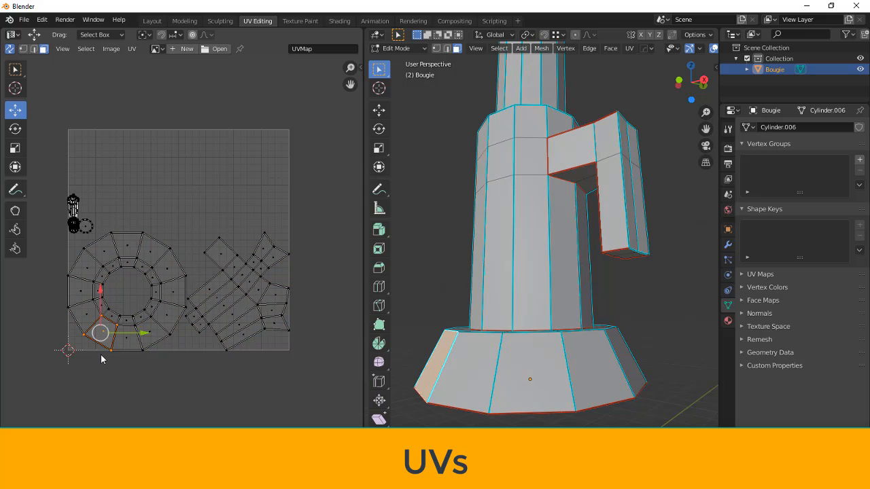
{"action": "left_click", "coordinate": [133, 49]}
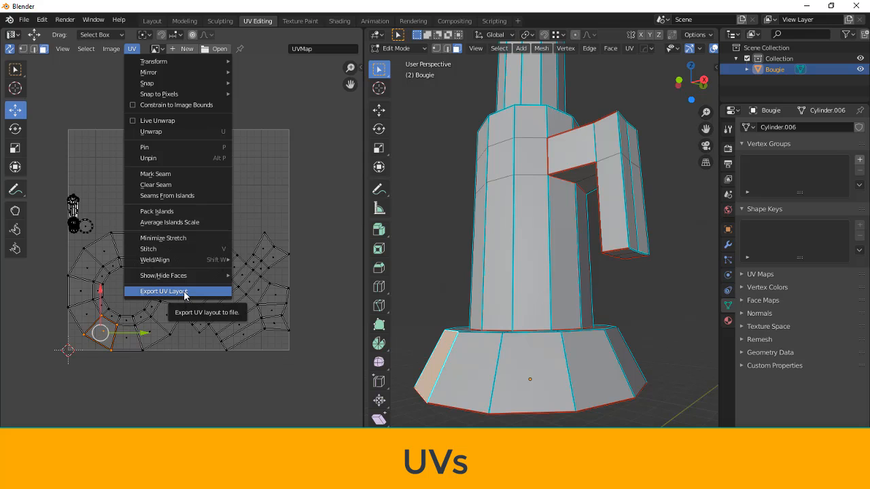
{"action": "left_click", "coordinate": [194, 384]}
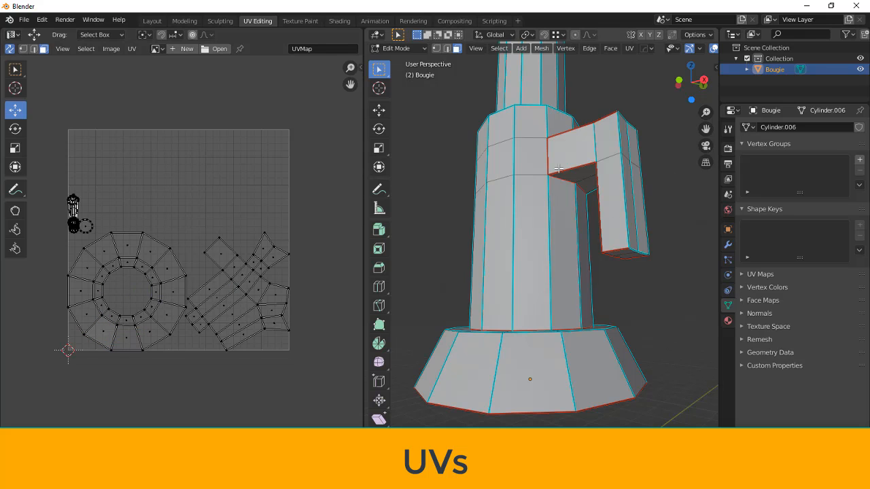
{"action": "scroll", "coordinate": [555, 166], "scroll_direction": "down", "scroll_amount": 4}
{"action": "middle_click_drag", "start_coordinate": [575, 146], "coordinate": [580, 186]}
{"action": "scroll", "coordinate": [572, 187], "scroll_direction": "down", "scroll_amount": 2}
{"action": "scroll", "coordinate": [572, 188], "scroll_direction": "up", "scroll_amount": 2}
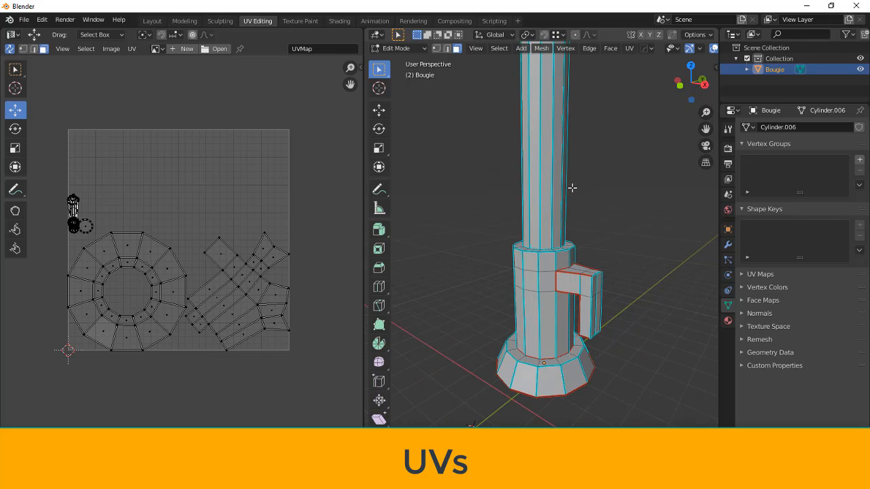
{"action": "scroll", "coordinate": [575, 234], "scroll_direction": "up", "scroll_amount": 3}
{"action": "scroll", "coordinate": [573, 234], "scroll_direction": "down", "scroll_amount": 1}
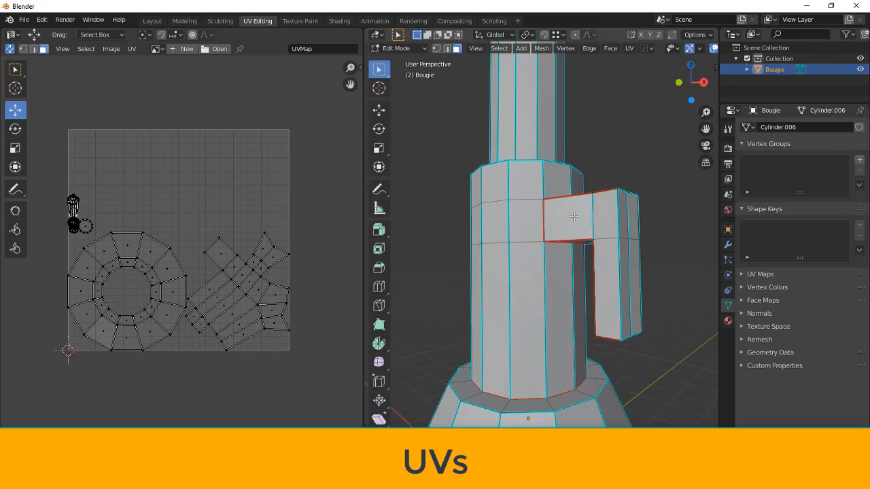
{"action": "scroll", "coordinate": [567, 206], "scroll_direction": "down", "scroll_amount": 2}
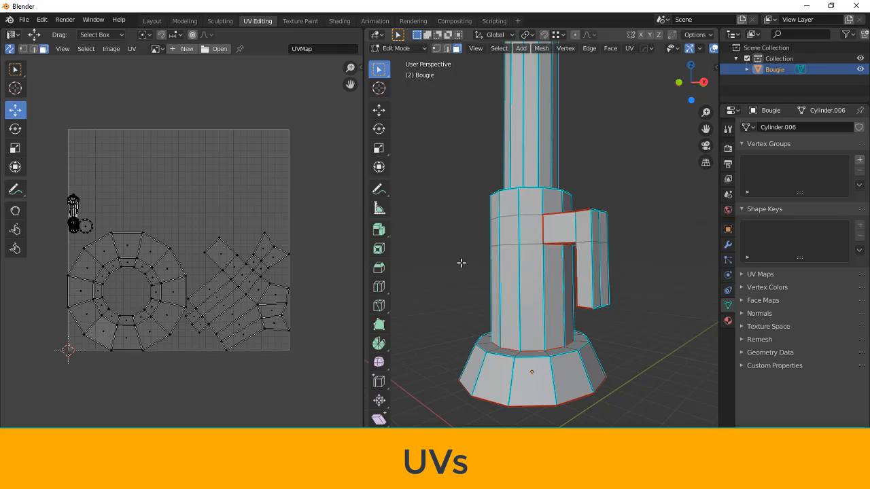
{"action": "left_click", "coordinate": [629, 48]}
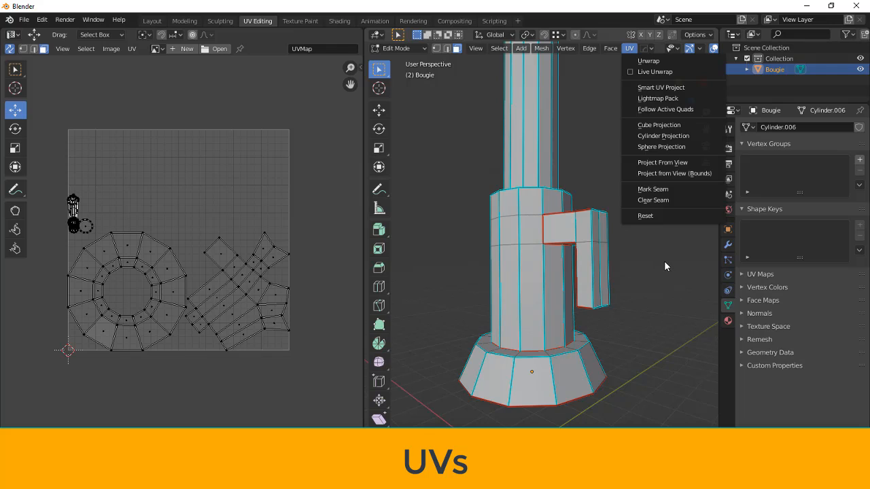
- In edge selection, select the long vertical edge of the candle holder's body beneath the handle's attachment and mark it as a seam
{"action": "left_click", "coordinate": [447, 48]}
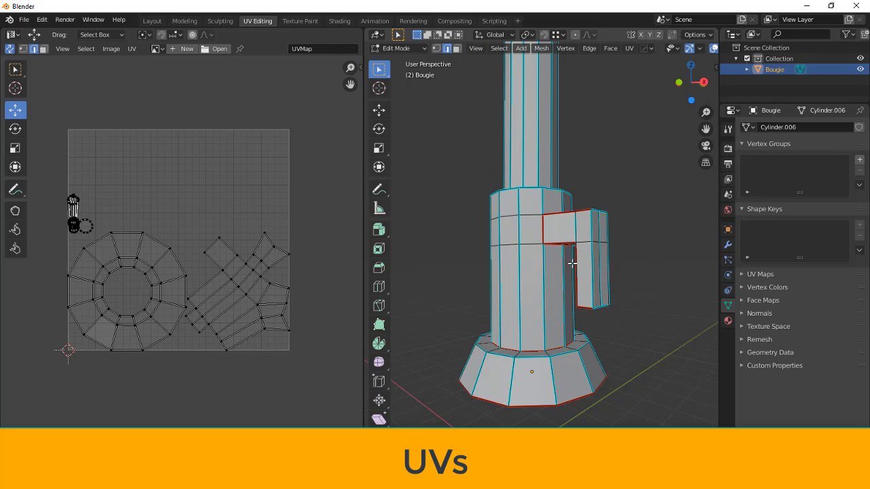
{"action": "left_click", "coordinate": [546, 222]}
{"action": "left_click", "coordinate": [541, 264]}
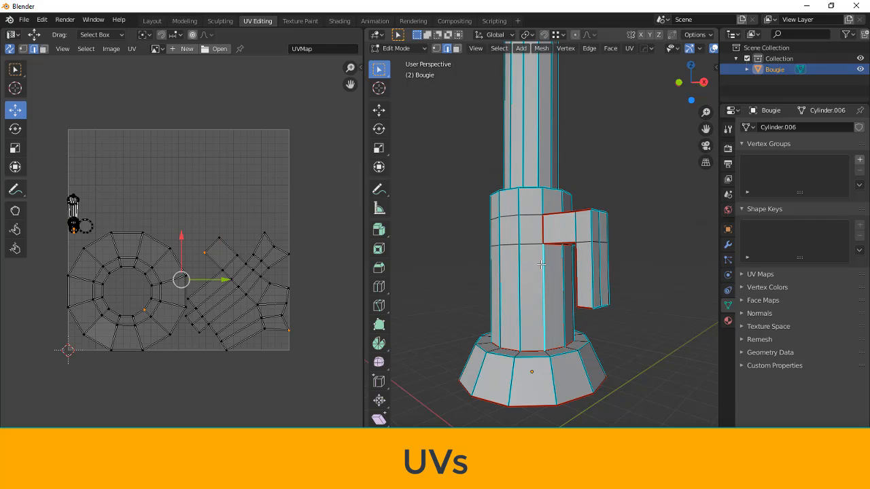
{"action": "right_click", "coordinate": [591, 141]}
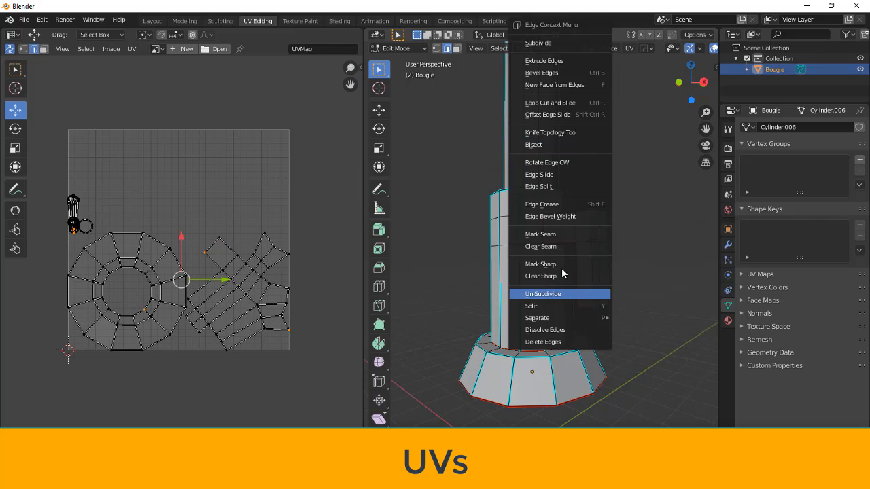
{"action": "left_click", "coordinate": [551, 234]}
{"action": "scroll", "coordinate": [528, 213], "scroll_direction": "down", "scroll_amount": 2}
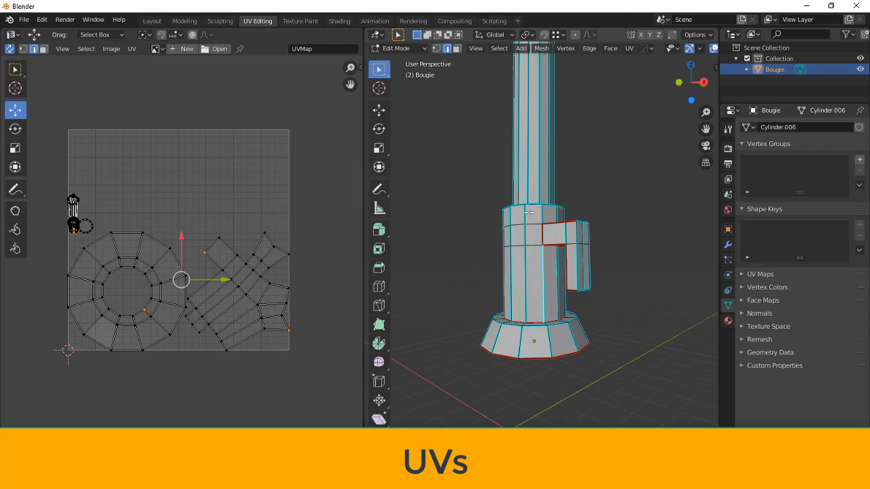
- Select the handle's UV island in face selection and unwrap it to fill the UV tile
{"action": "right_click", "coordinate": [256, 240]}
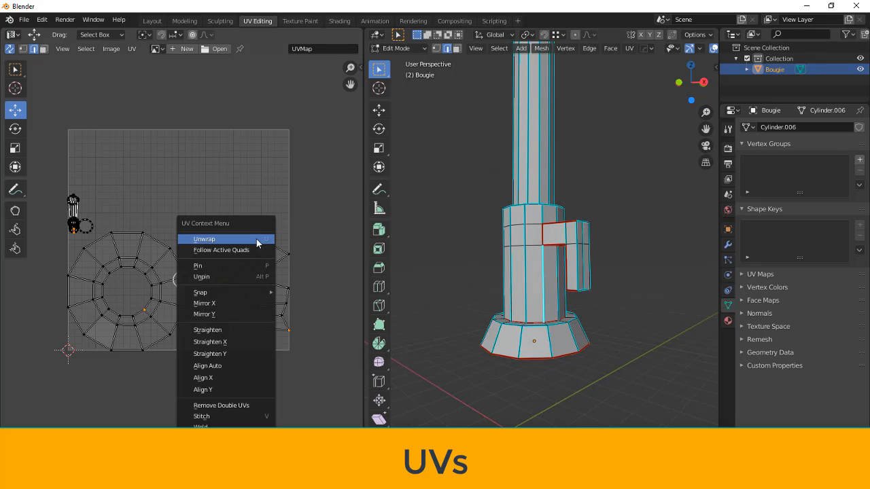
{"action": "left_click", "coordinate": [205, 239]}
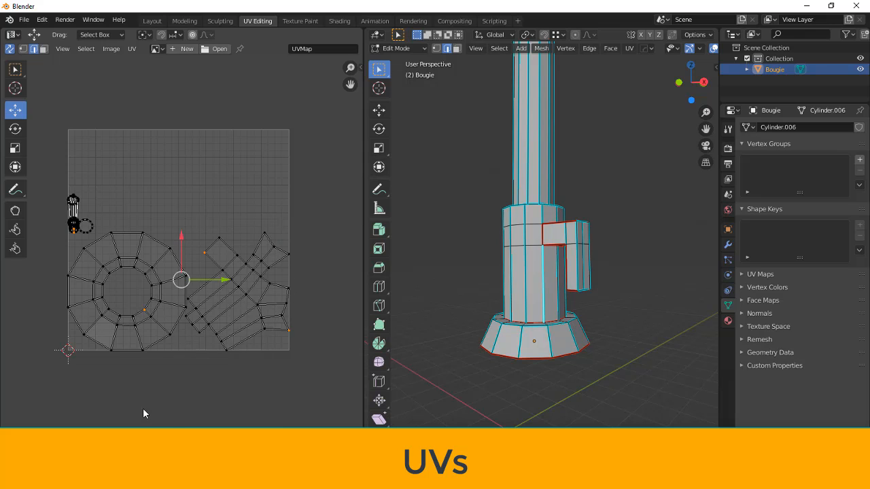
{"action": "right_click", "coordinate": [232, 220]}
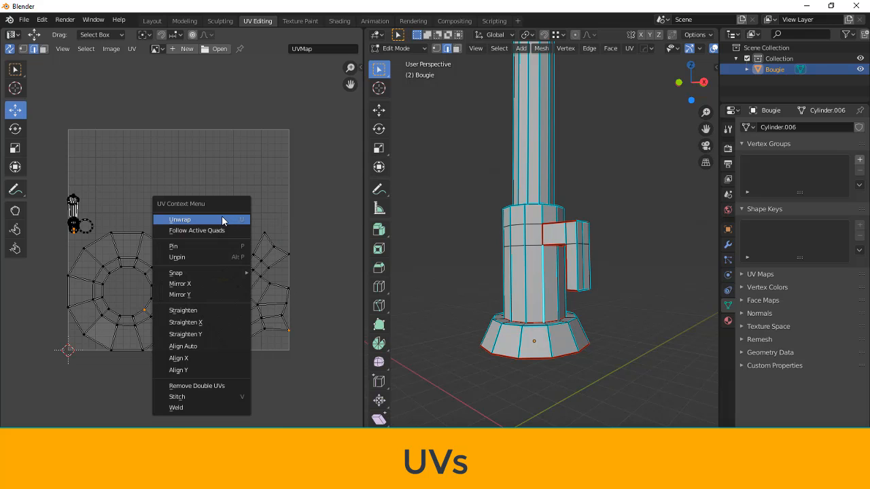
{"action": "left_click", "coordinate": [44, 49]}
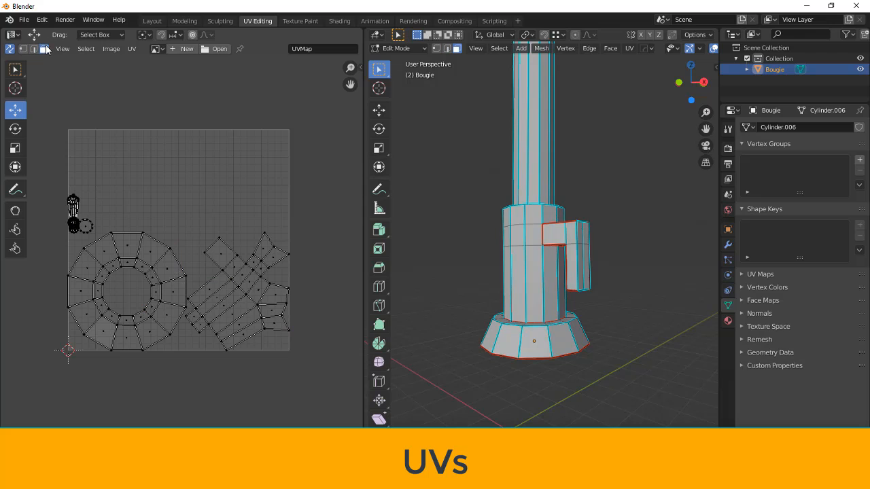
{"action": "left_click", "coordinate": [247, 281]}
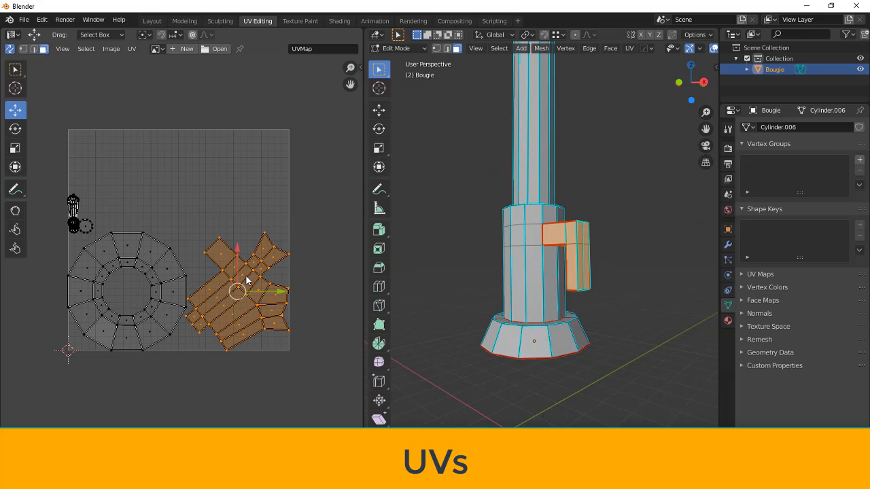
{"action": "right_click", "coordinate": [217, 148]}
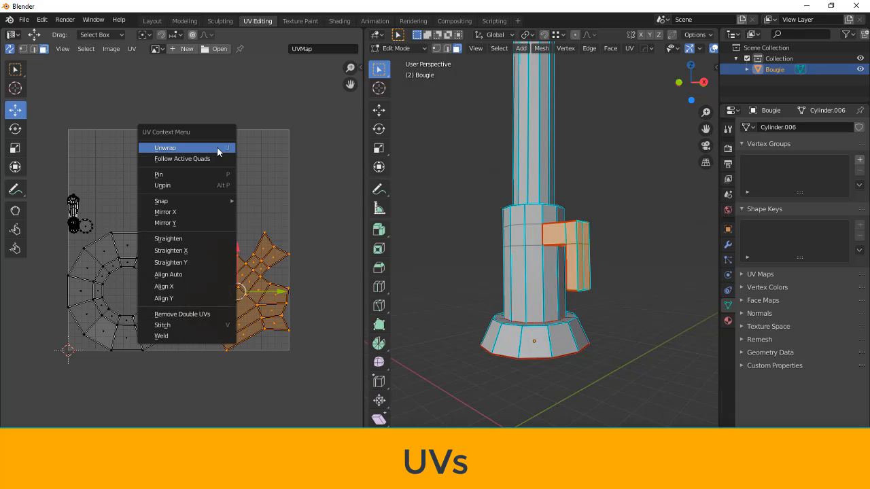
{"action": "left_click", "coordinate": [180, 149]}
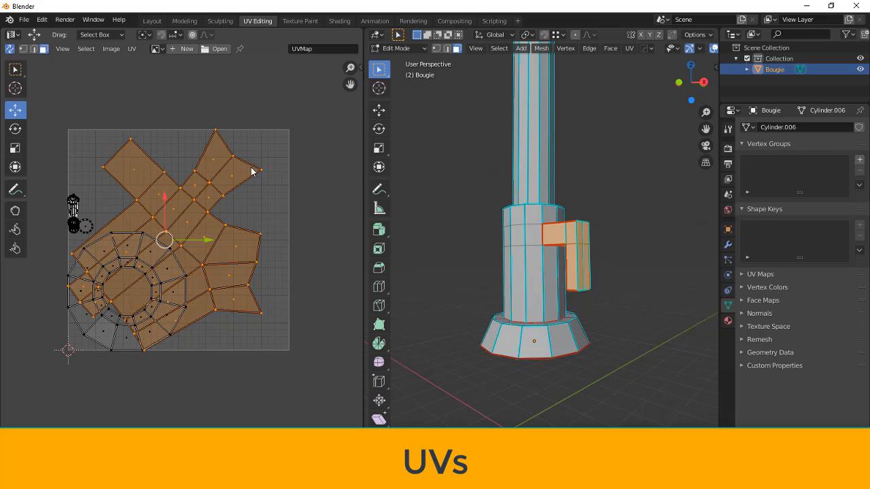
- Select every UV face and pack the islands again so the enlarged handle no longer overlaps the base ring, then clear the selection
{"action": "key", "text": "a"}
{"action": "right_click", "coordinate": [174, 90]}
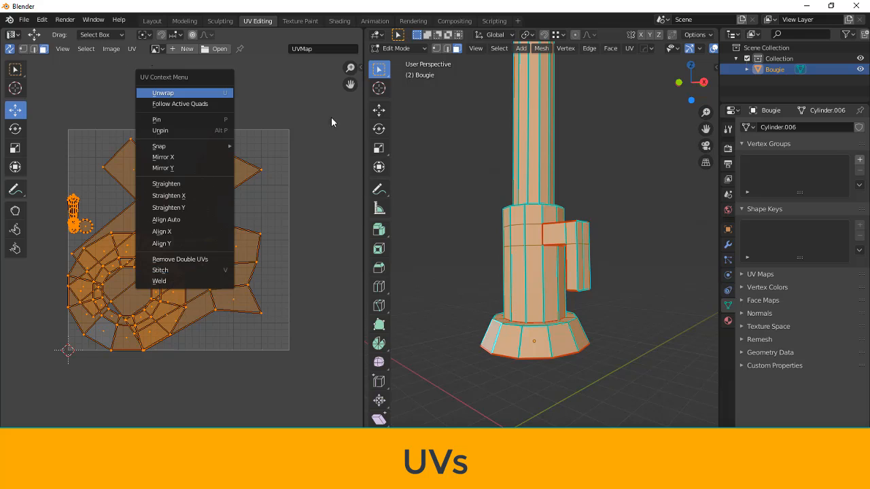
{"action": "left_click", "coordinate": [133, 49]}
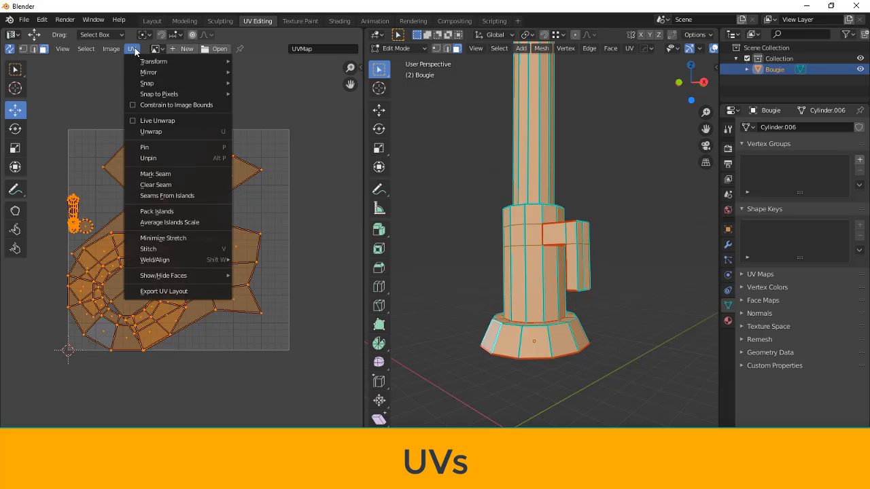
{"action": "left_click", "coordinate": [163, 213]}
{"action": "left_click", "coordinate": [211, 113]}
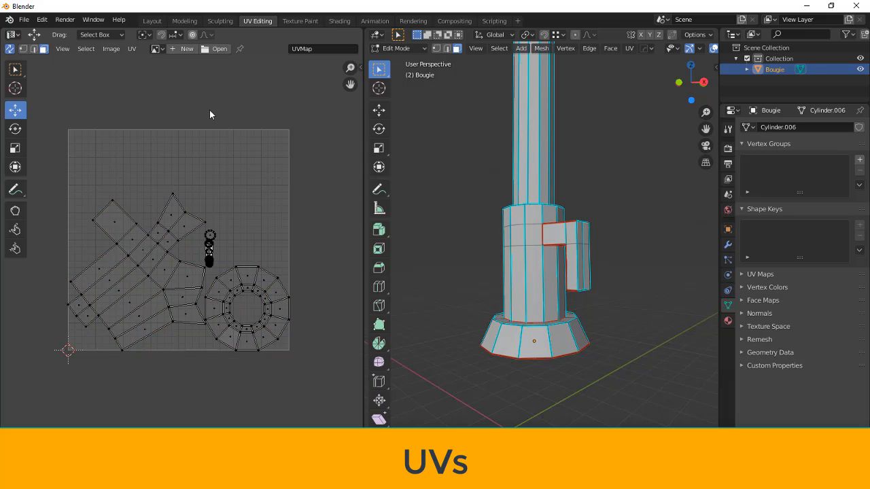